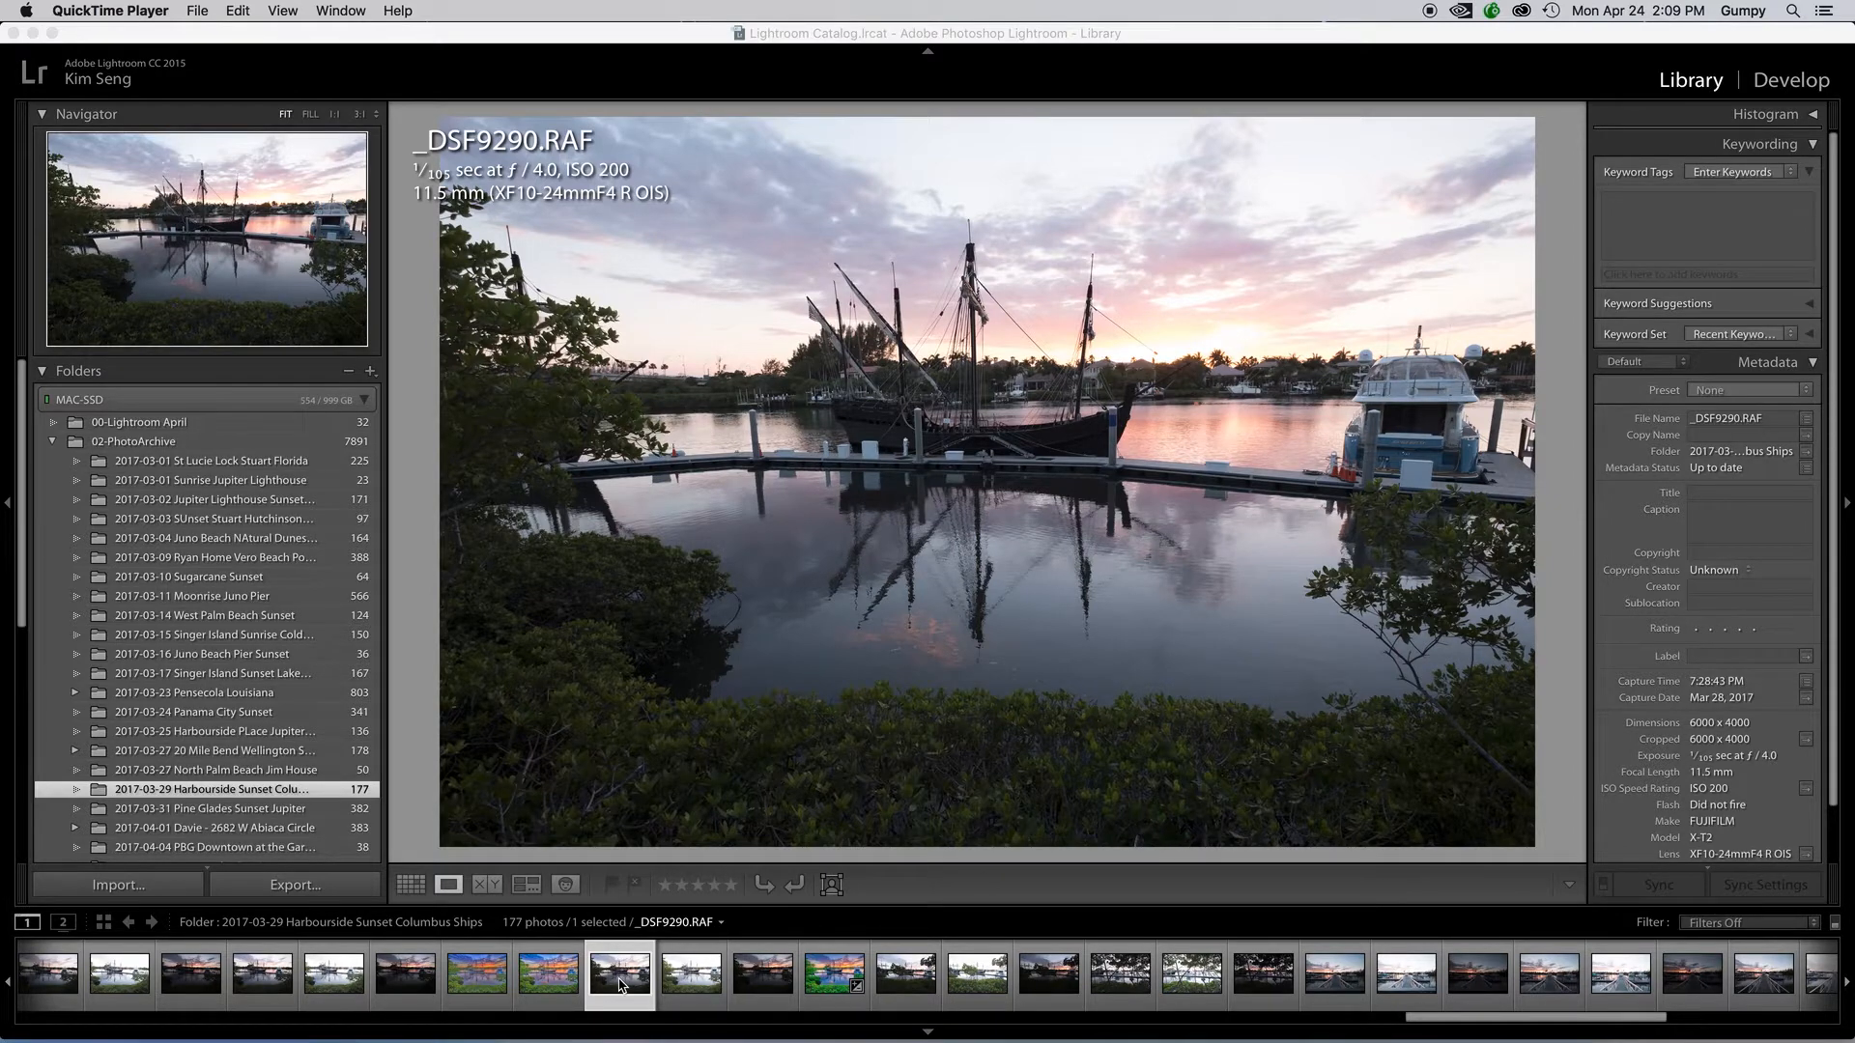
Step: Open _DSF9290.RAF in the Develop module, try automatic toning on it, and reset its adjustments
click(619, 985)
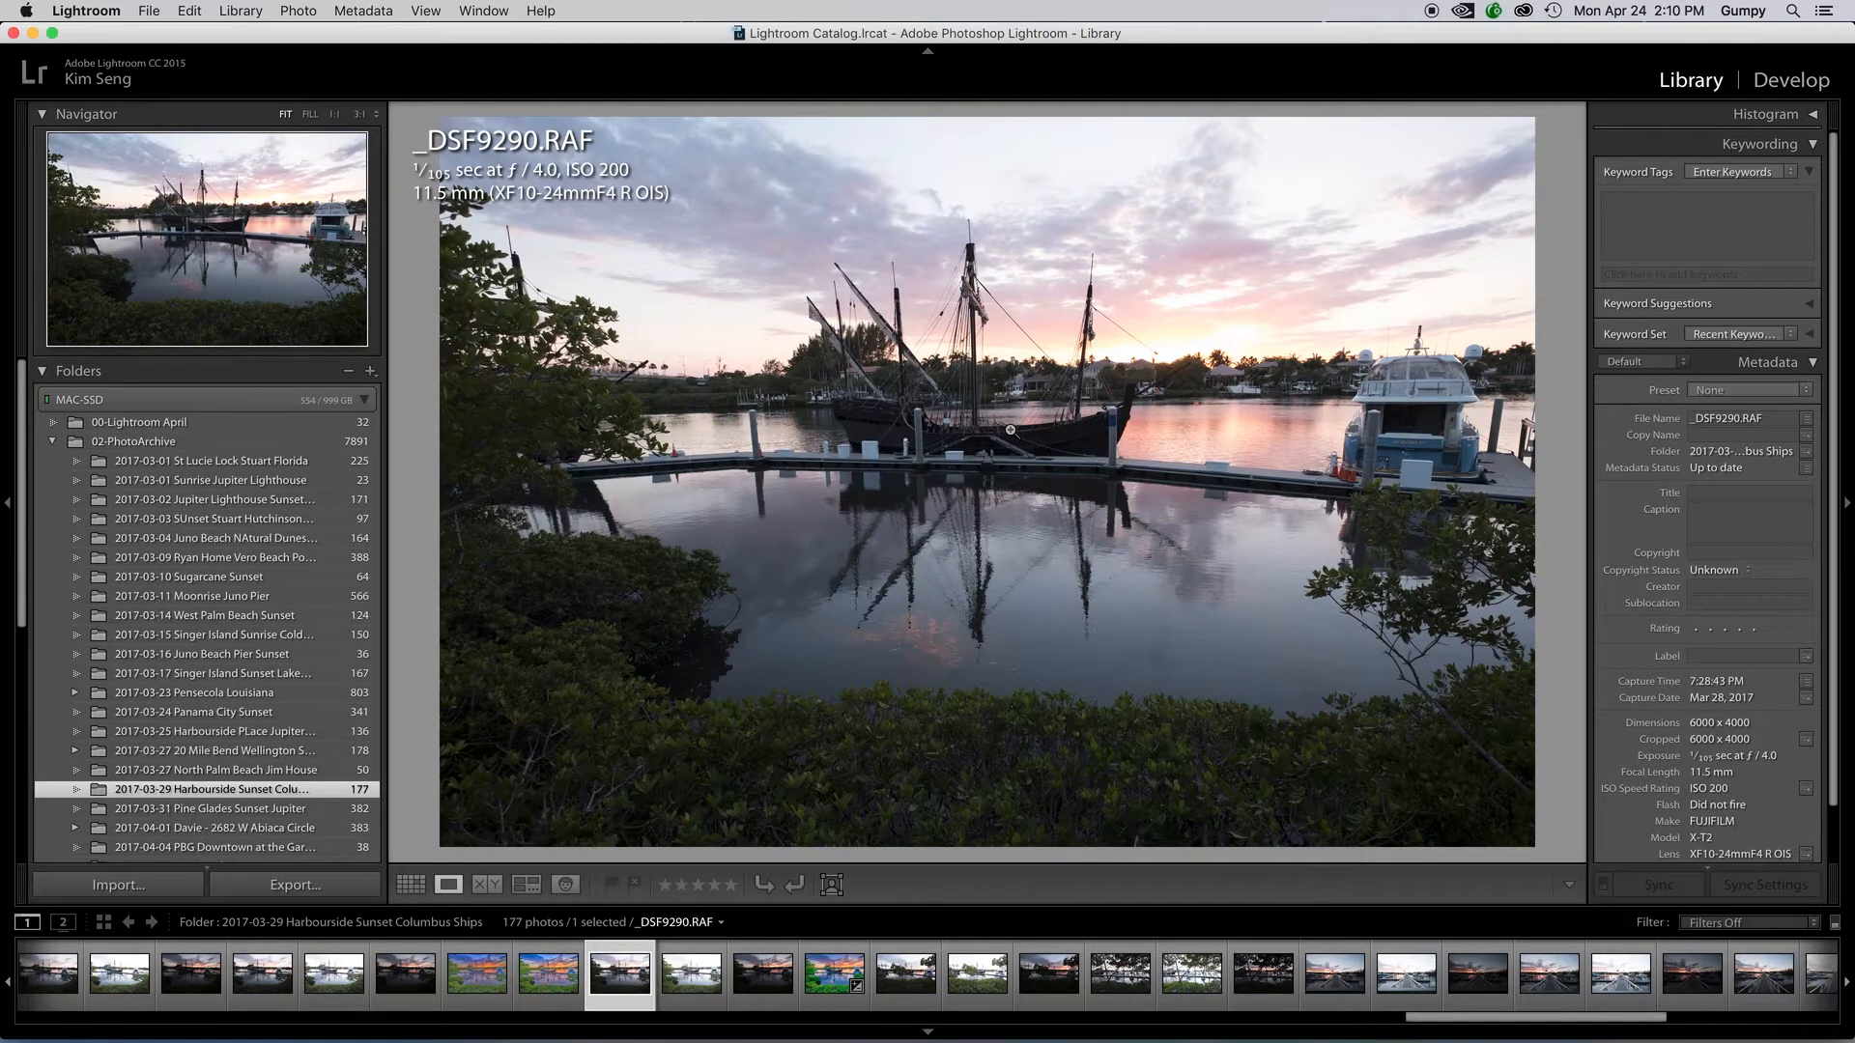
click(1765, 85)
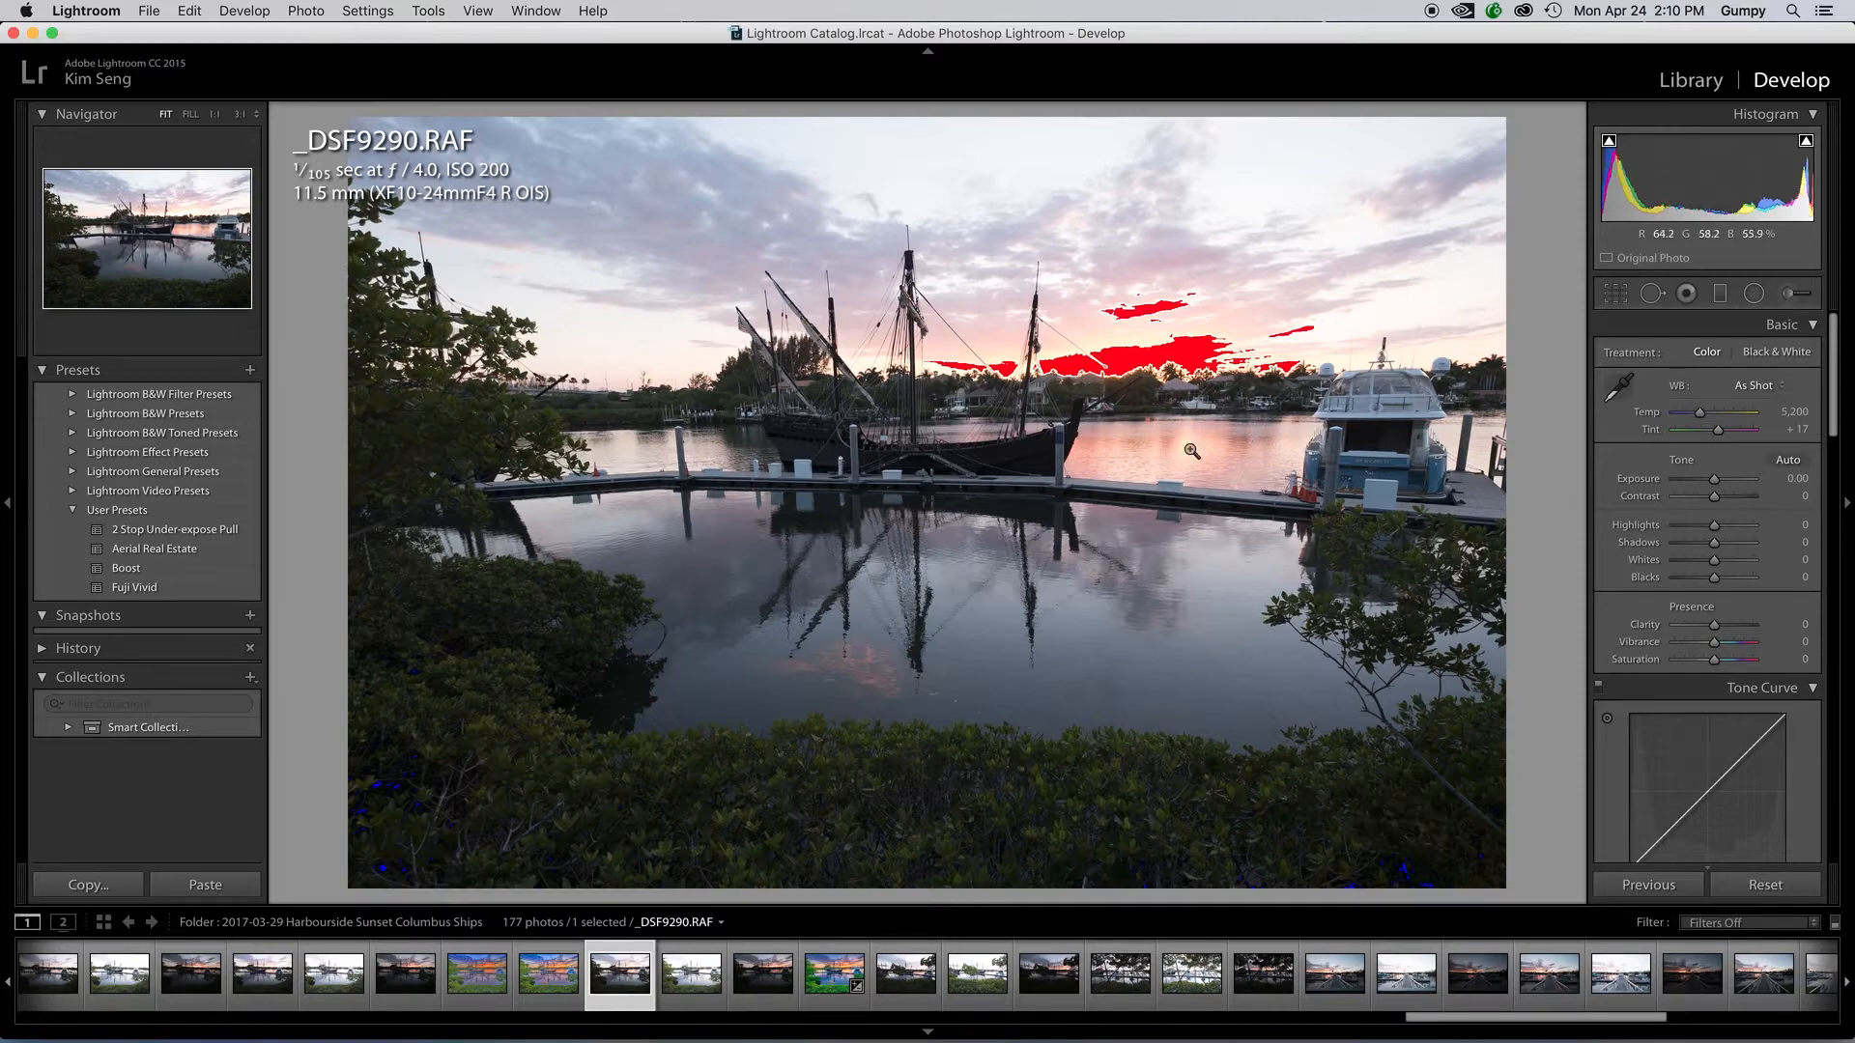
click(1782, 462)
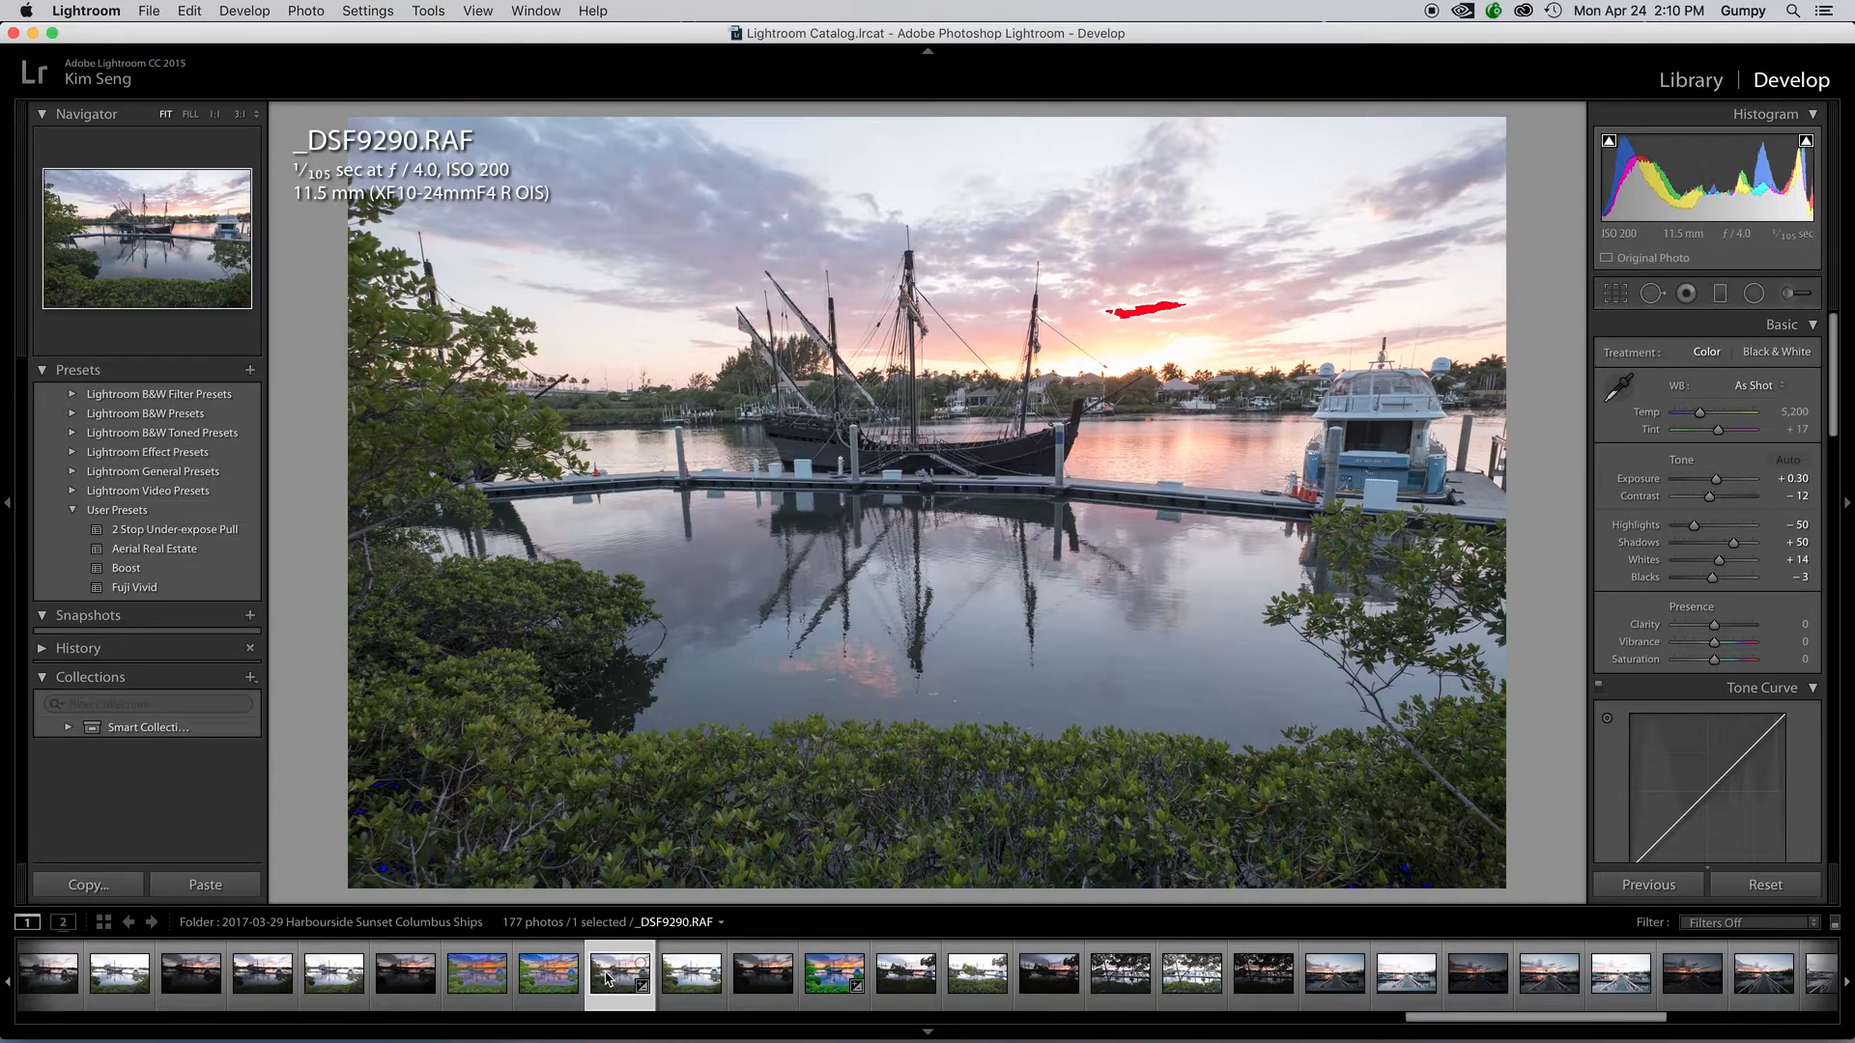
click(1765, 885)
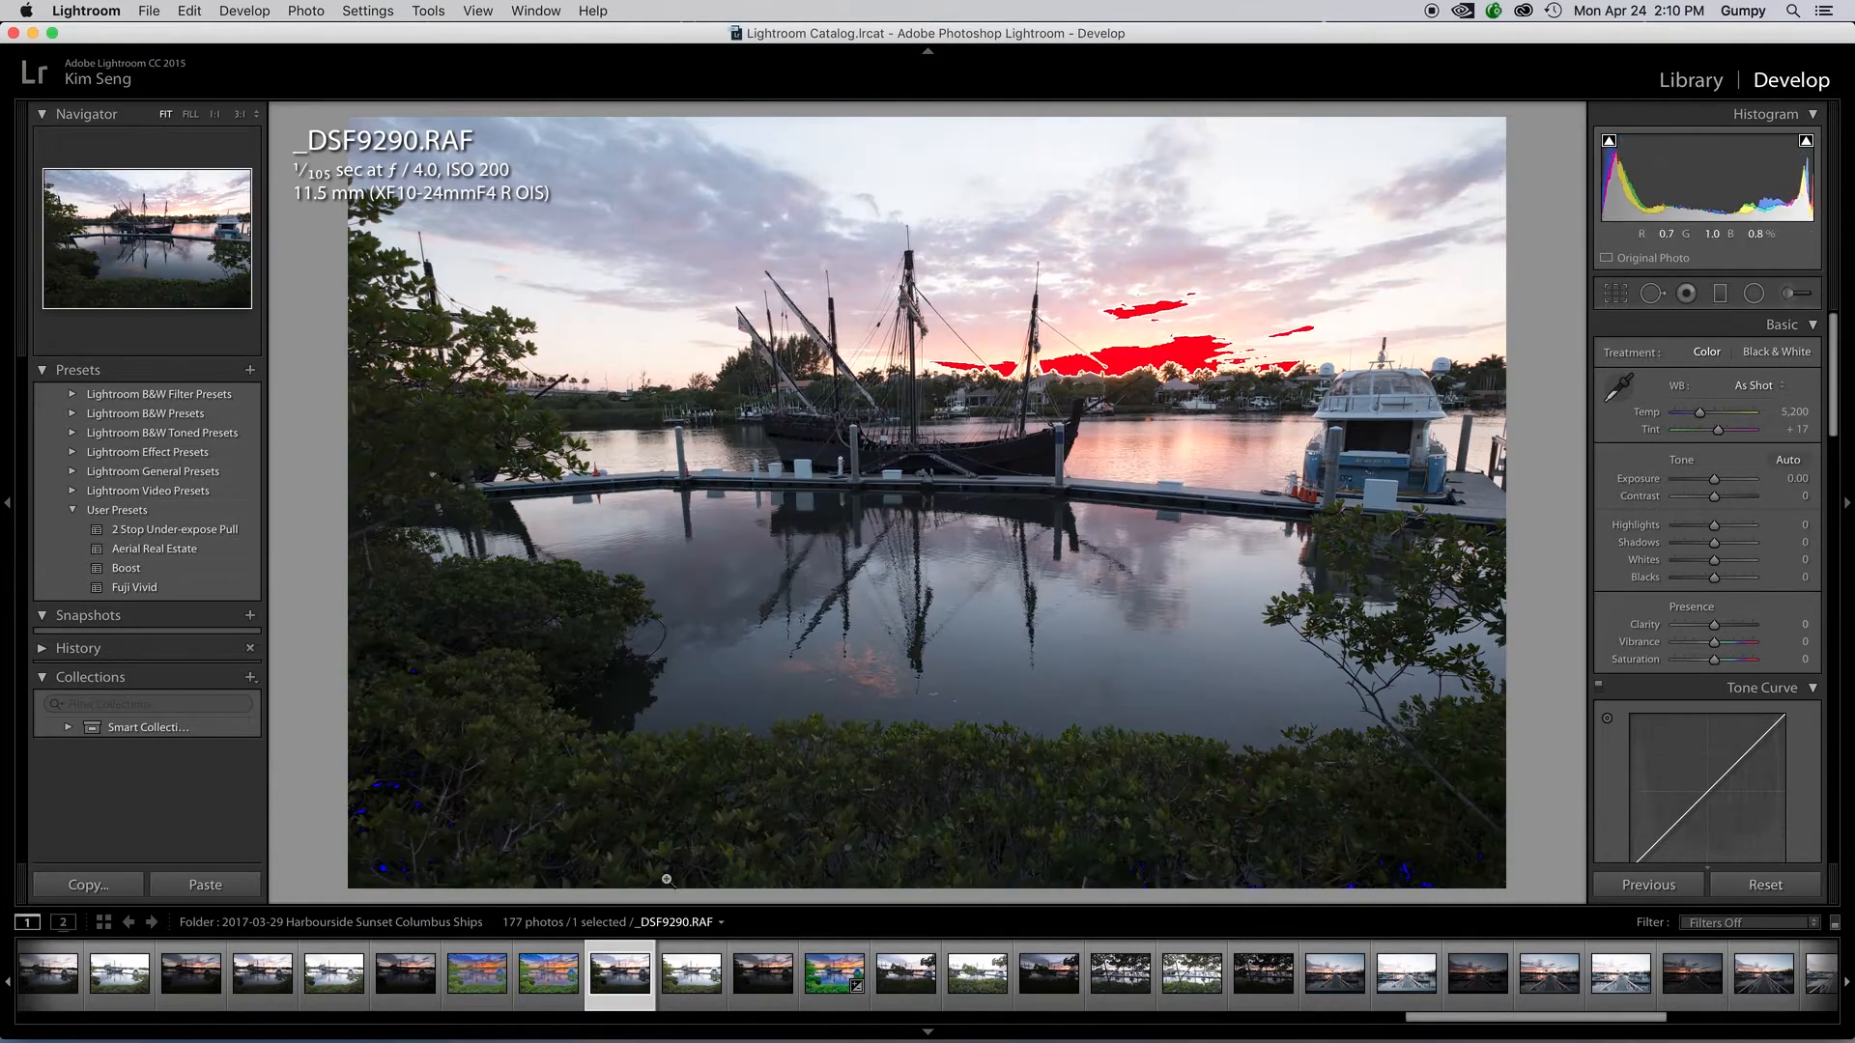
Step: Compare the bracketed exposures _DSF9290.RAF, _DSF9291.RAF and _DSF9292.RAF for clipped highlights and shadows
click(698, 983)
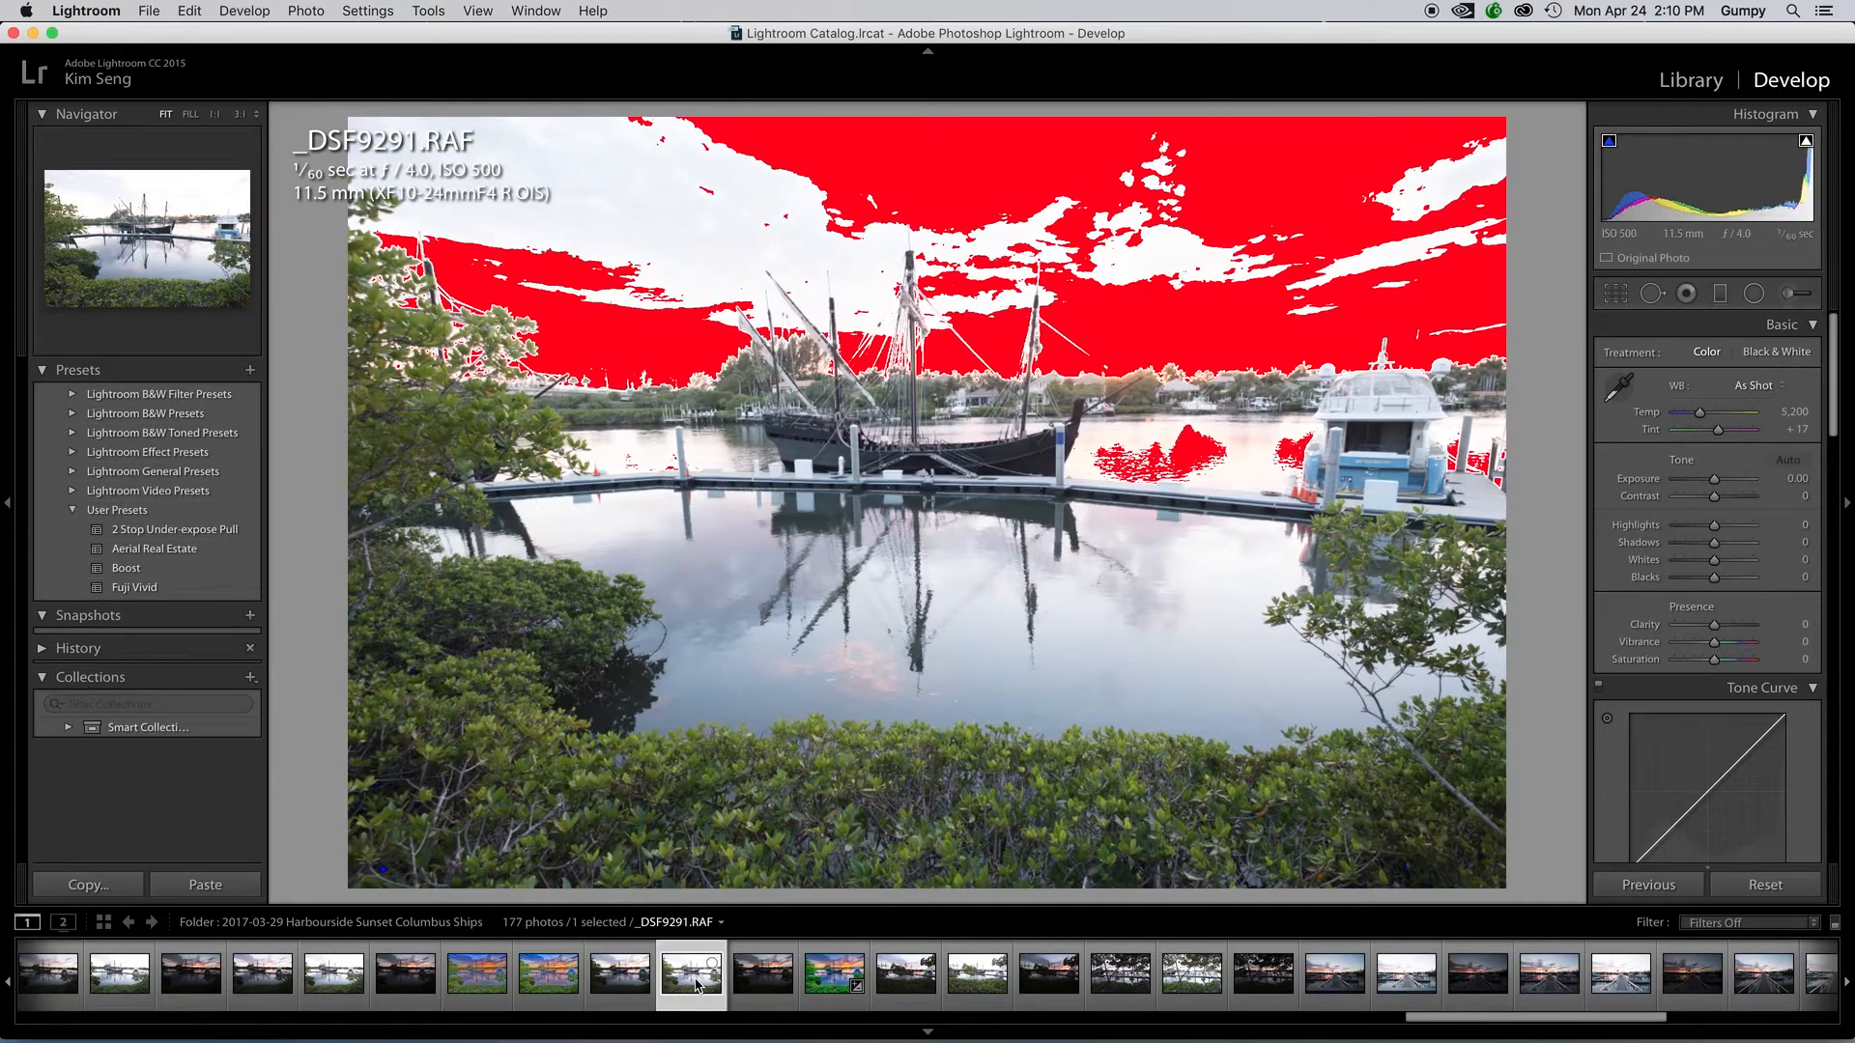
click(746, 983)
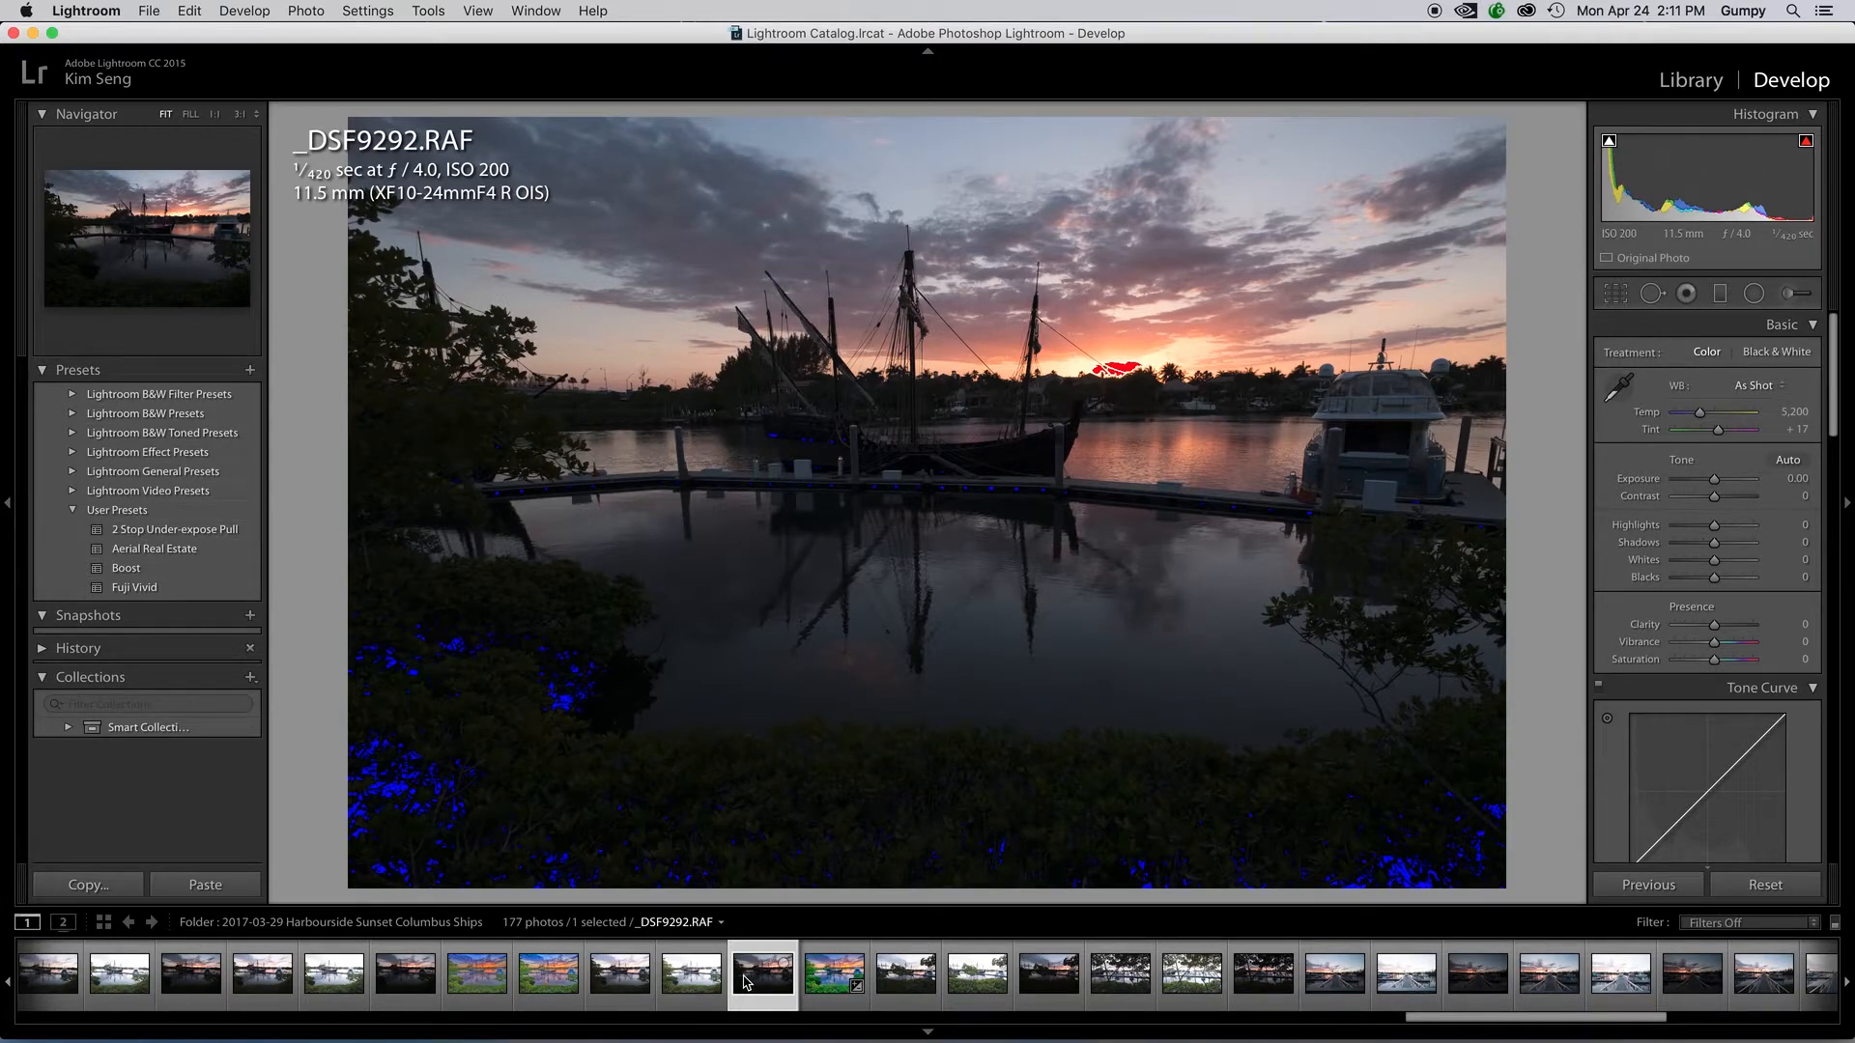
click(692, 983)
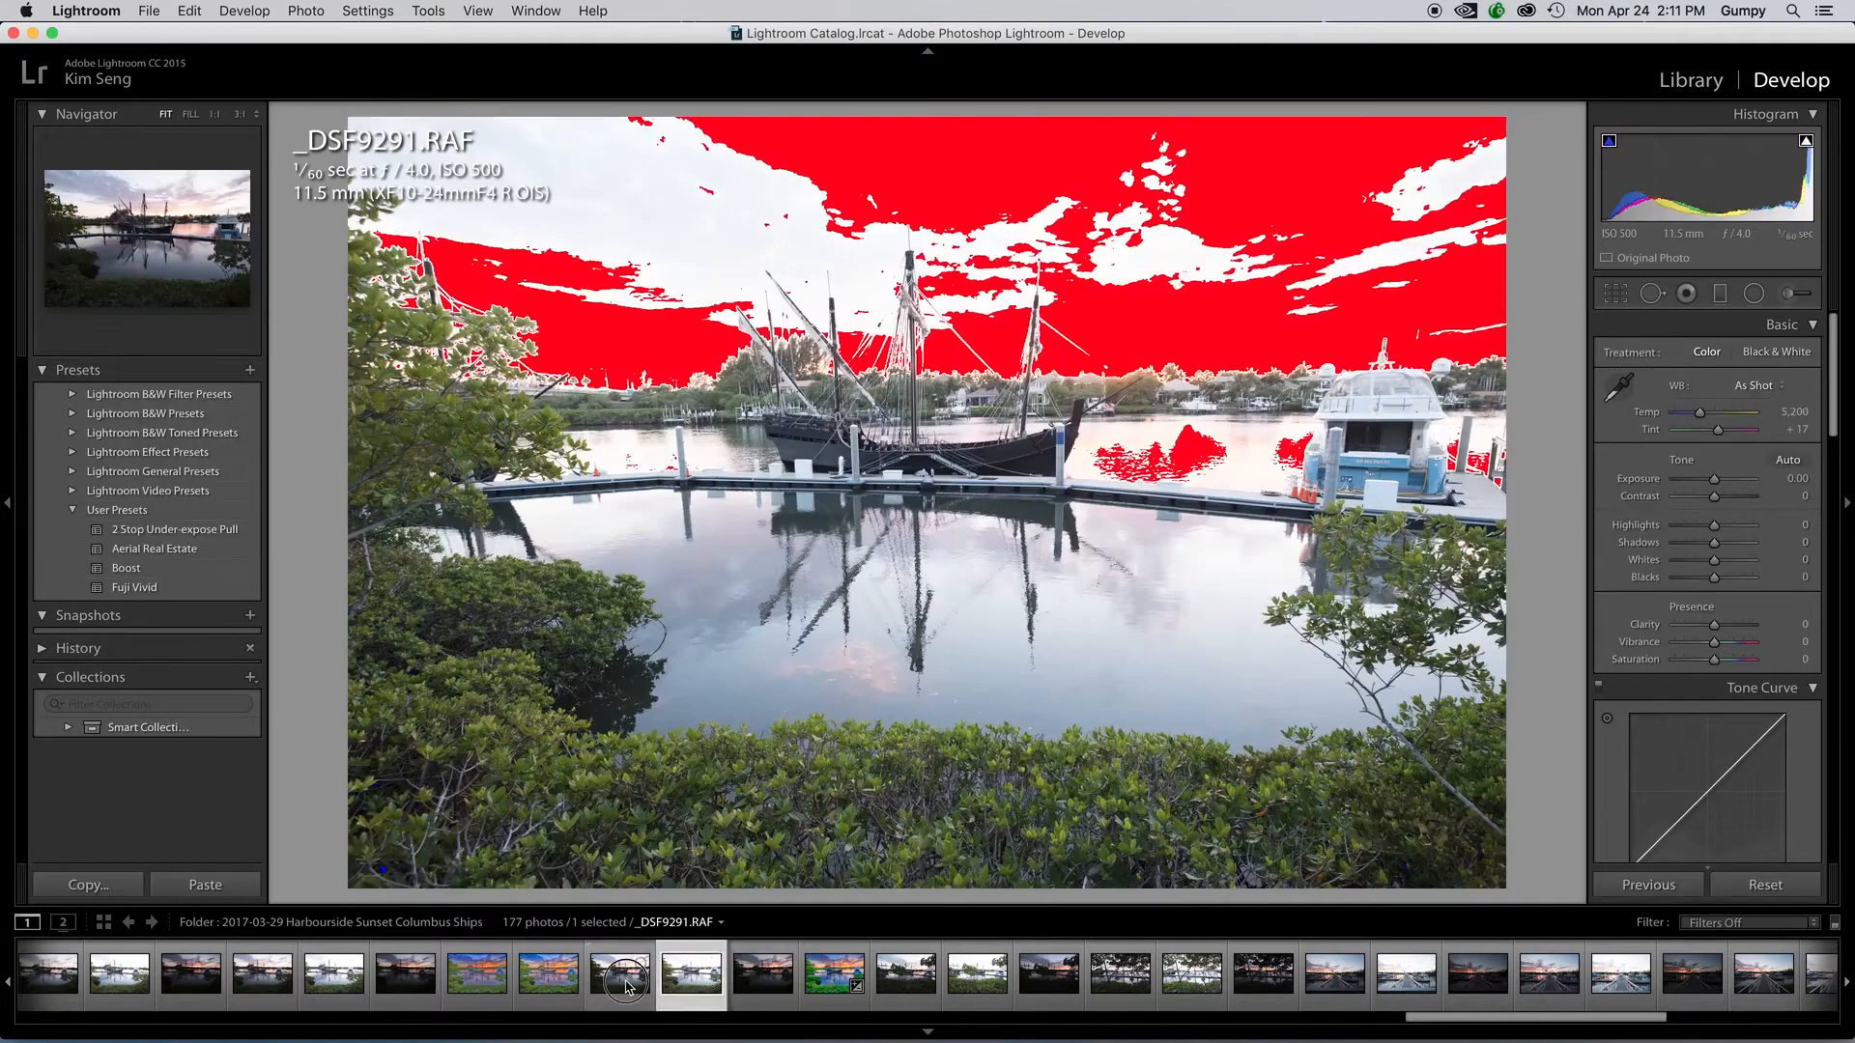
click(628, 986)
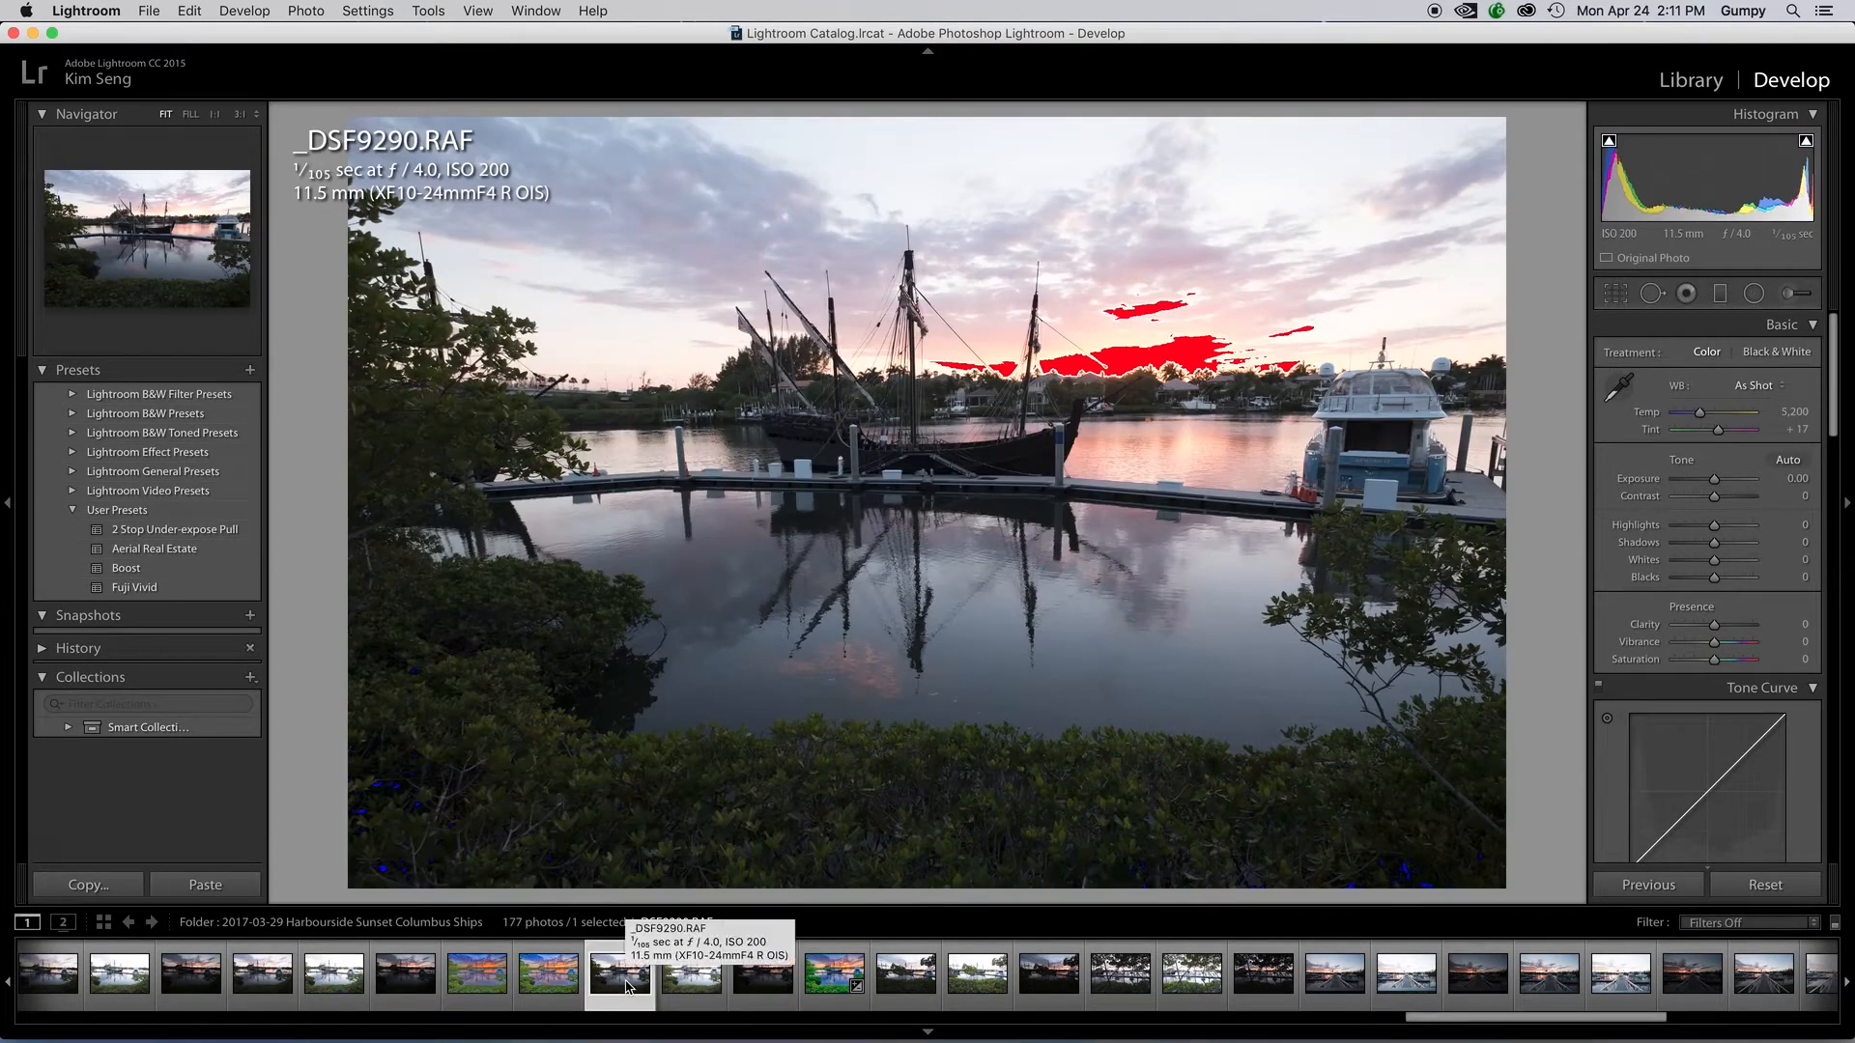
click(688, 986)
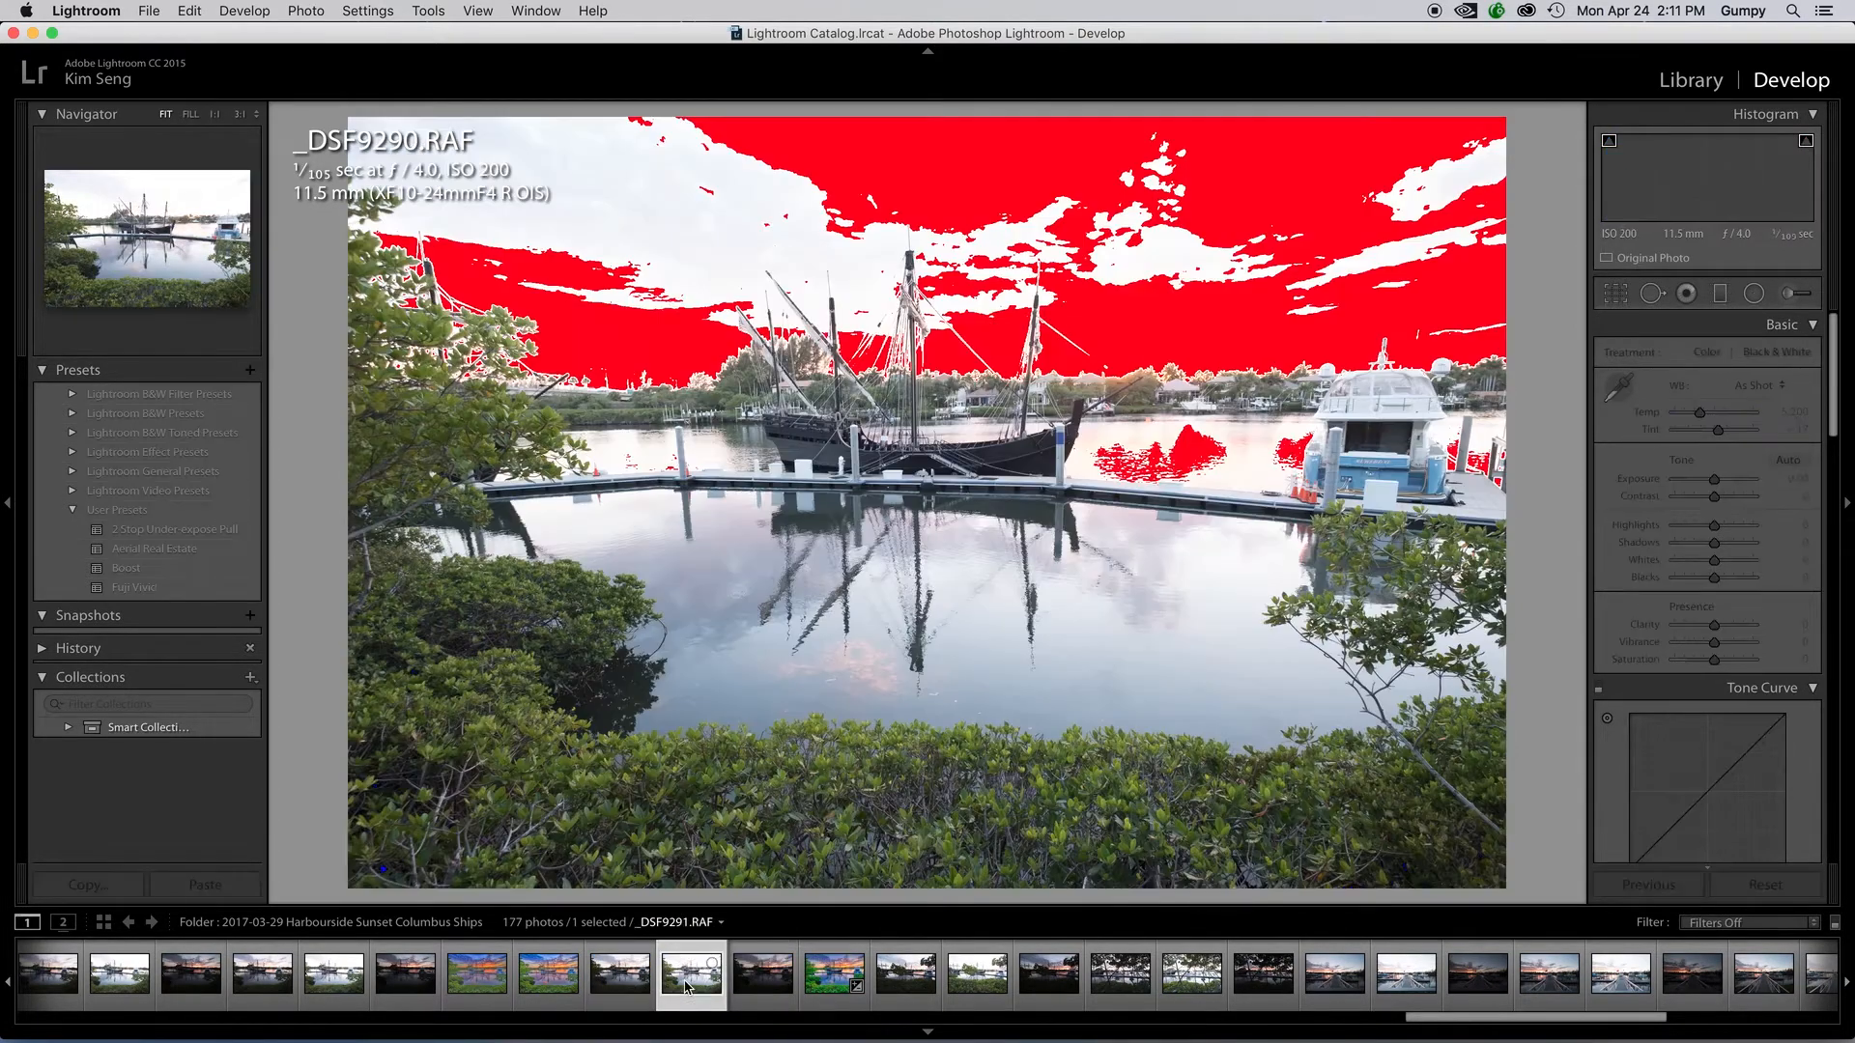
click(747, 986)
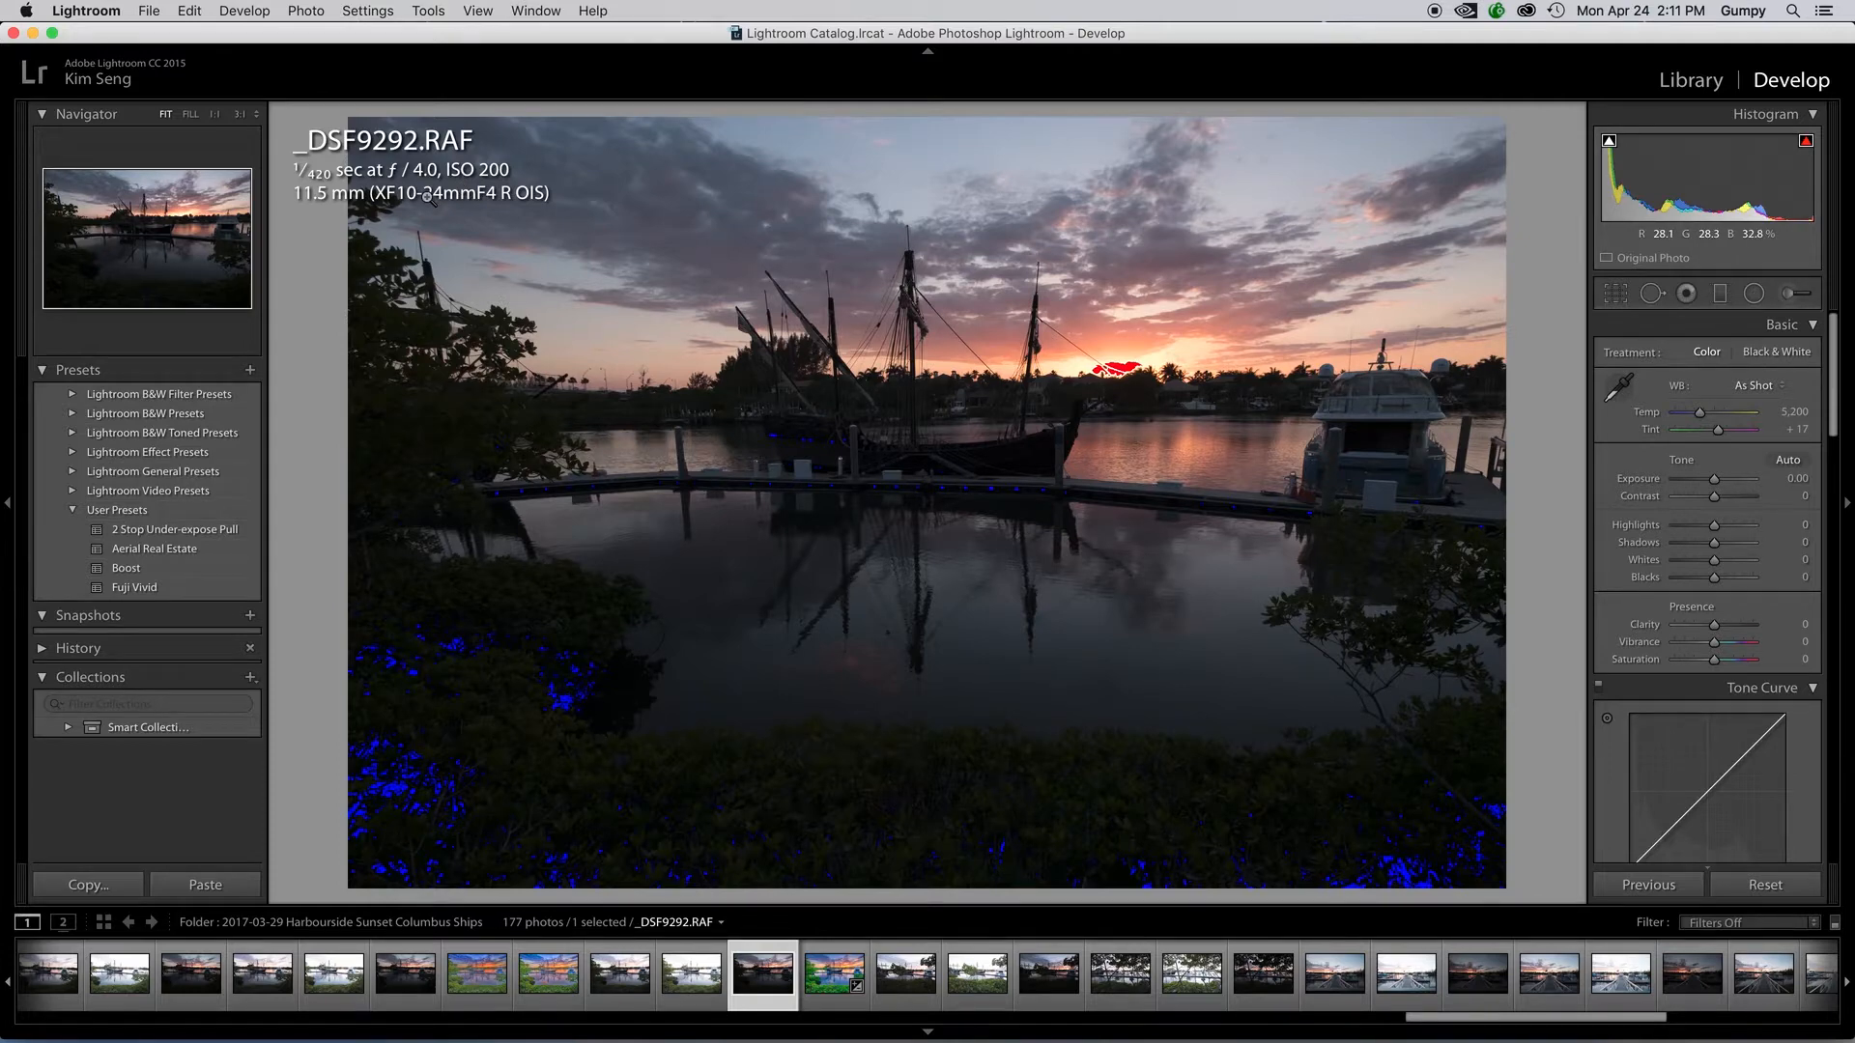
click(681, 981)
Step: Merge _DSF9290.RAF, _DSF9291.RAF and _DSF9292.RAF into an HDR photo with Auto Align, Auto Tone and no deghosting
click(625, 991)
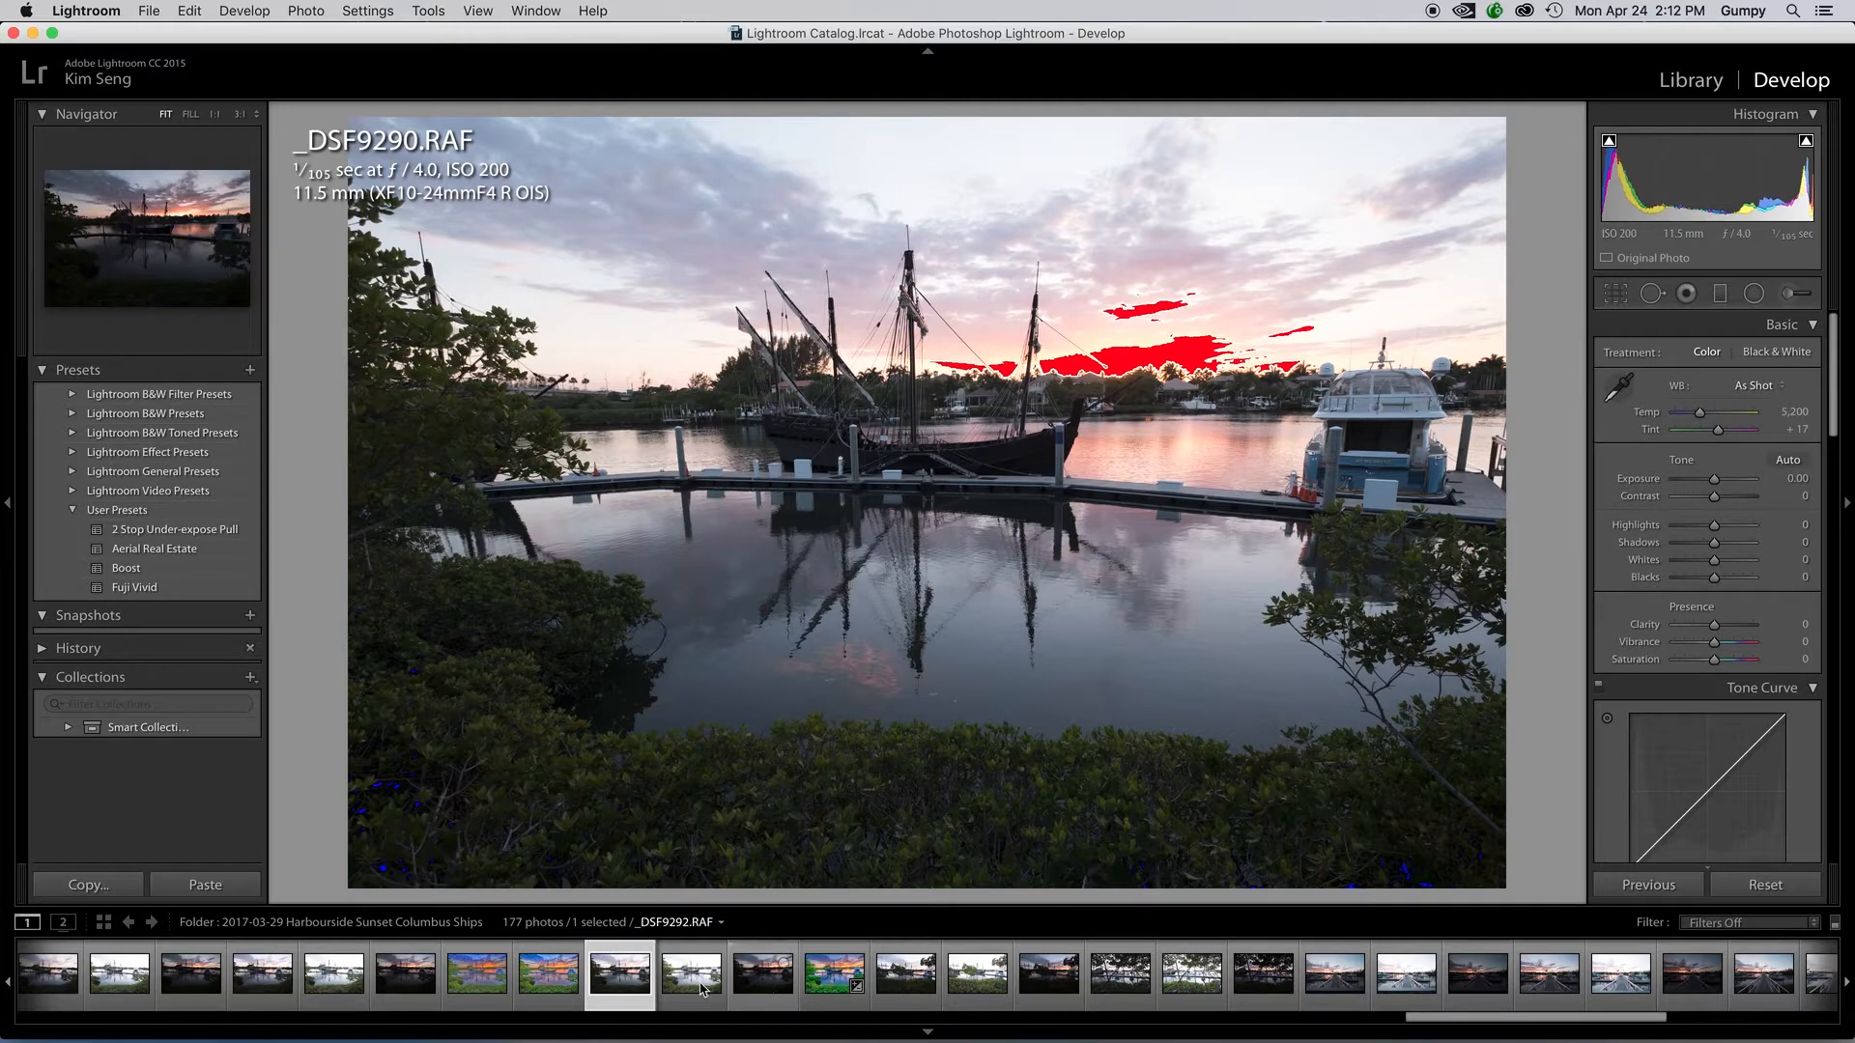
shift+click(754, 992)
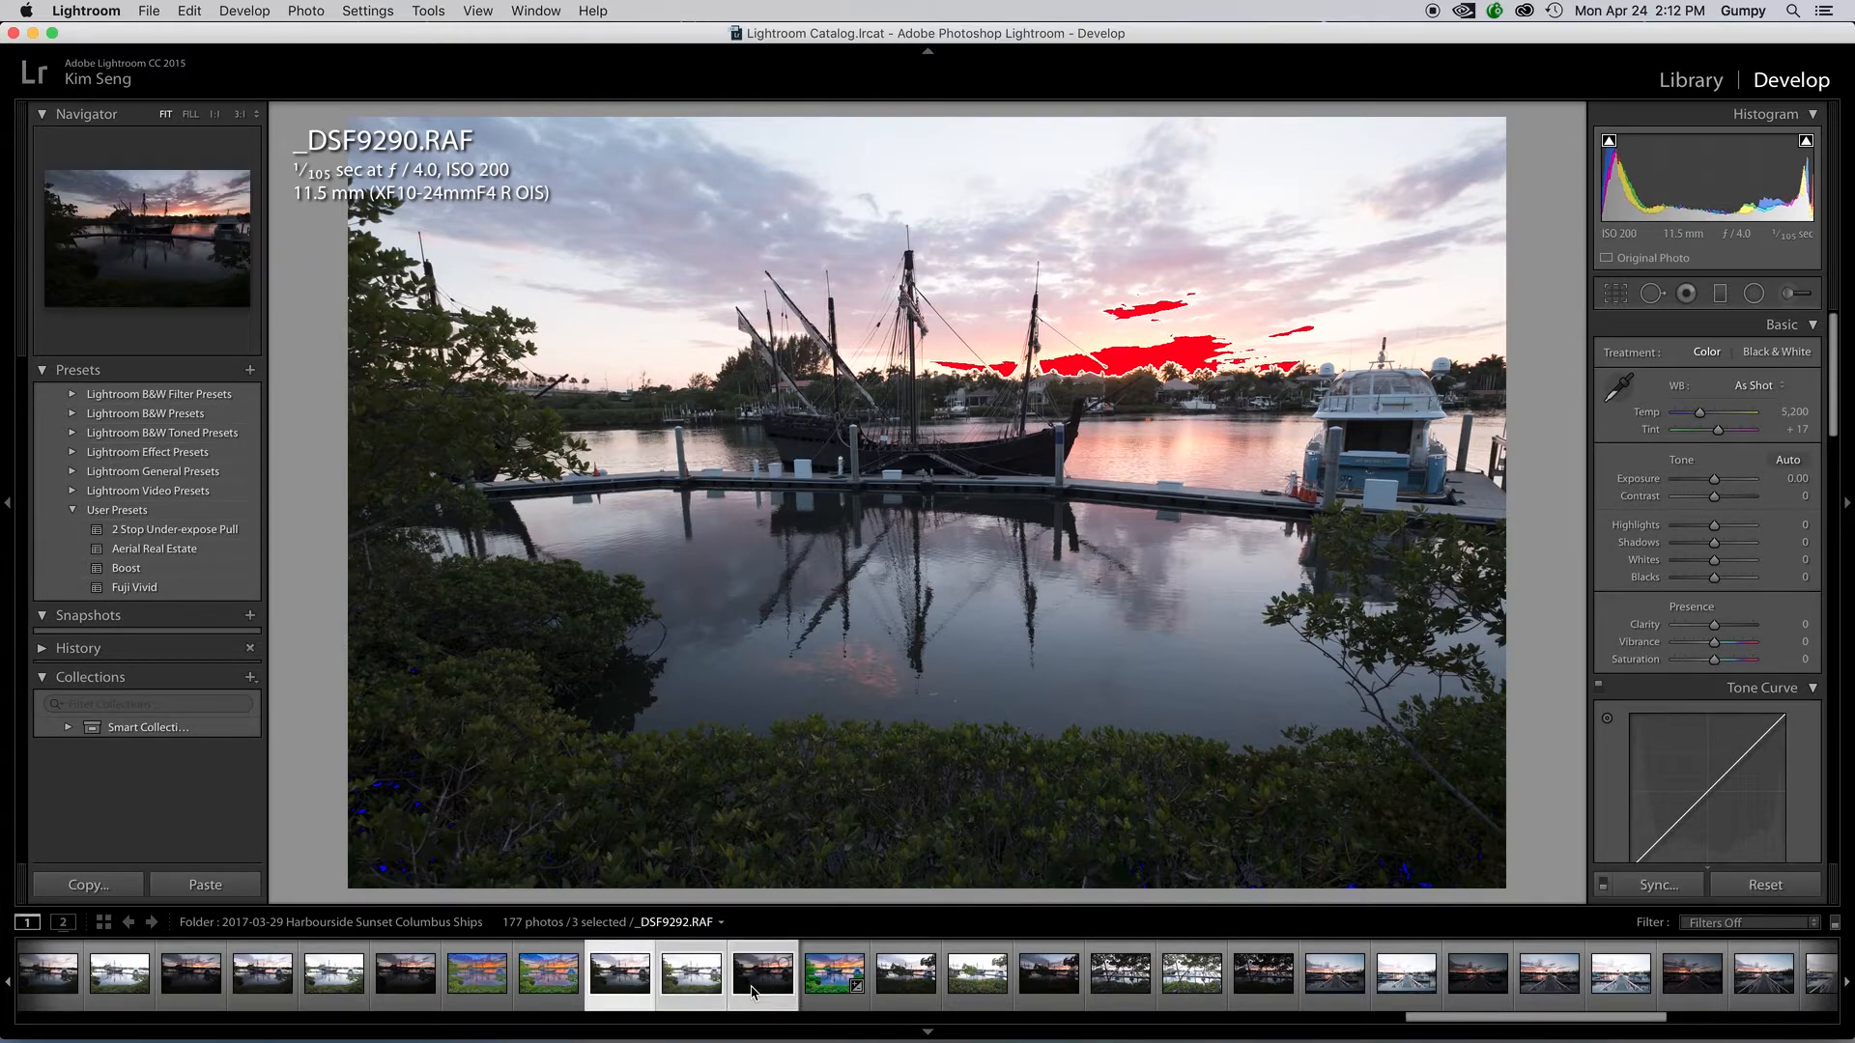
right_click(754, 992)
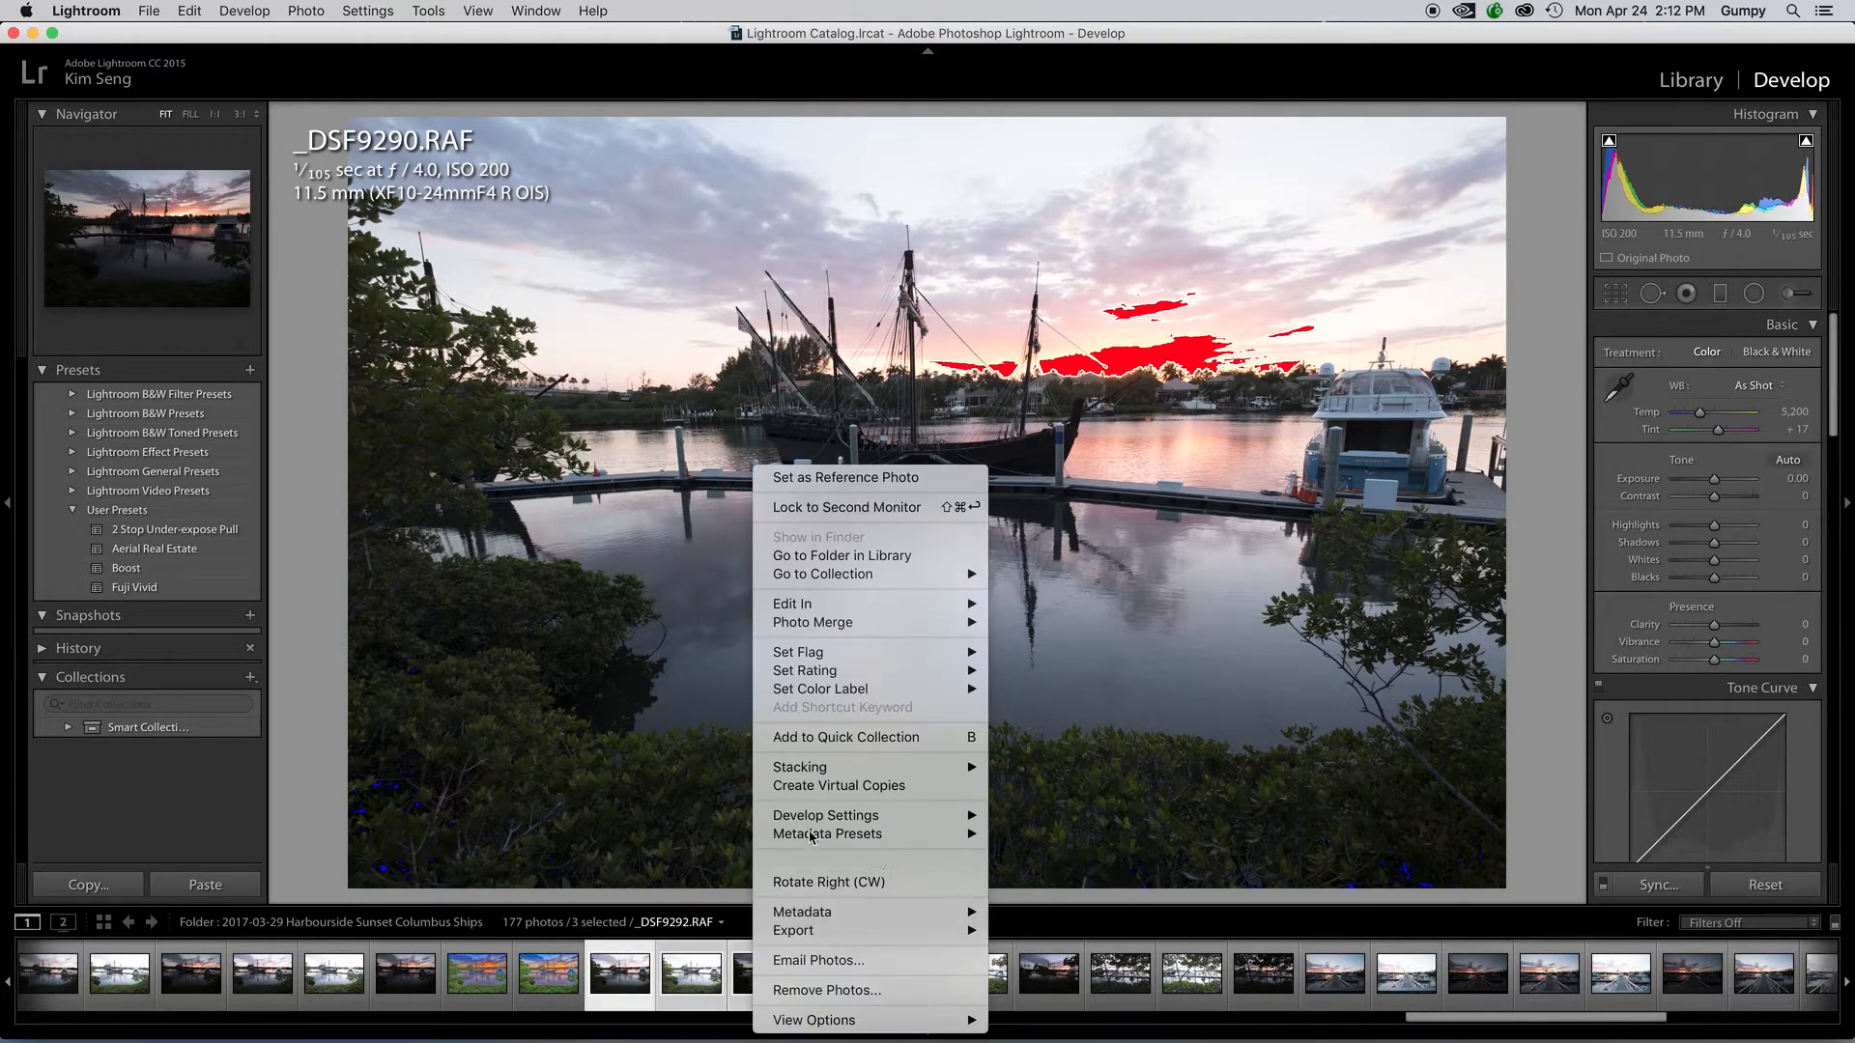
mouse_move(860, 625)
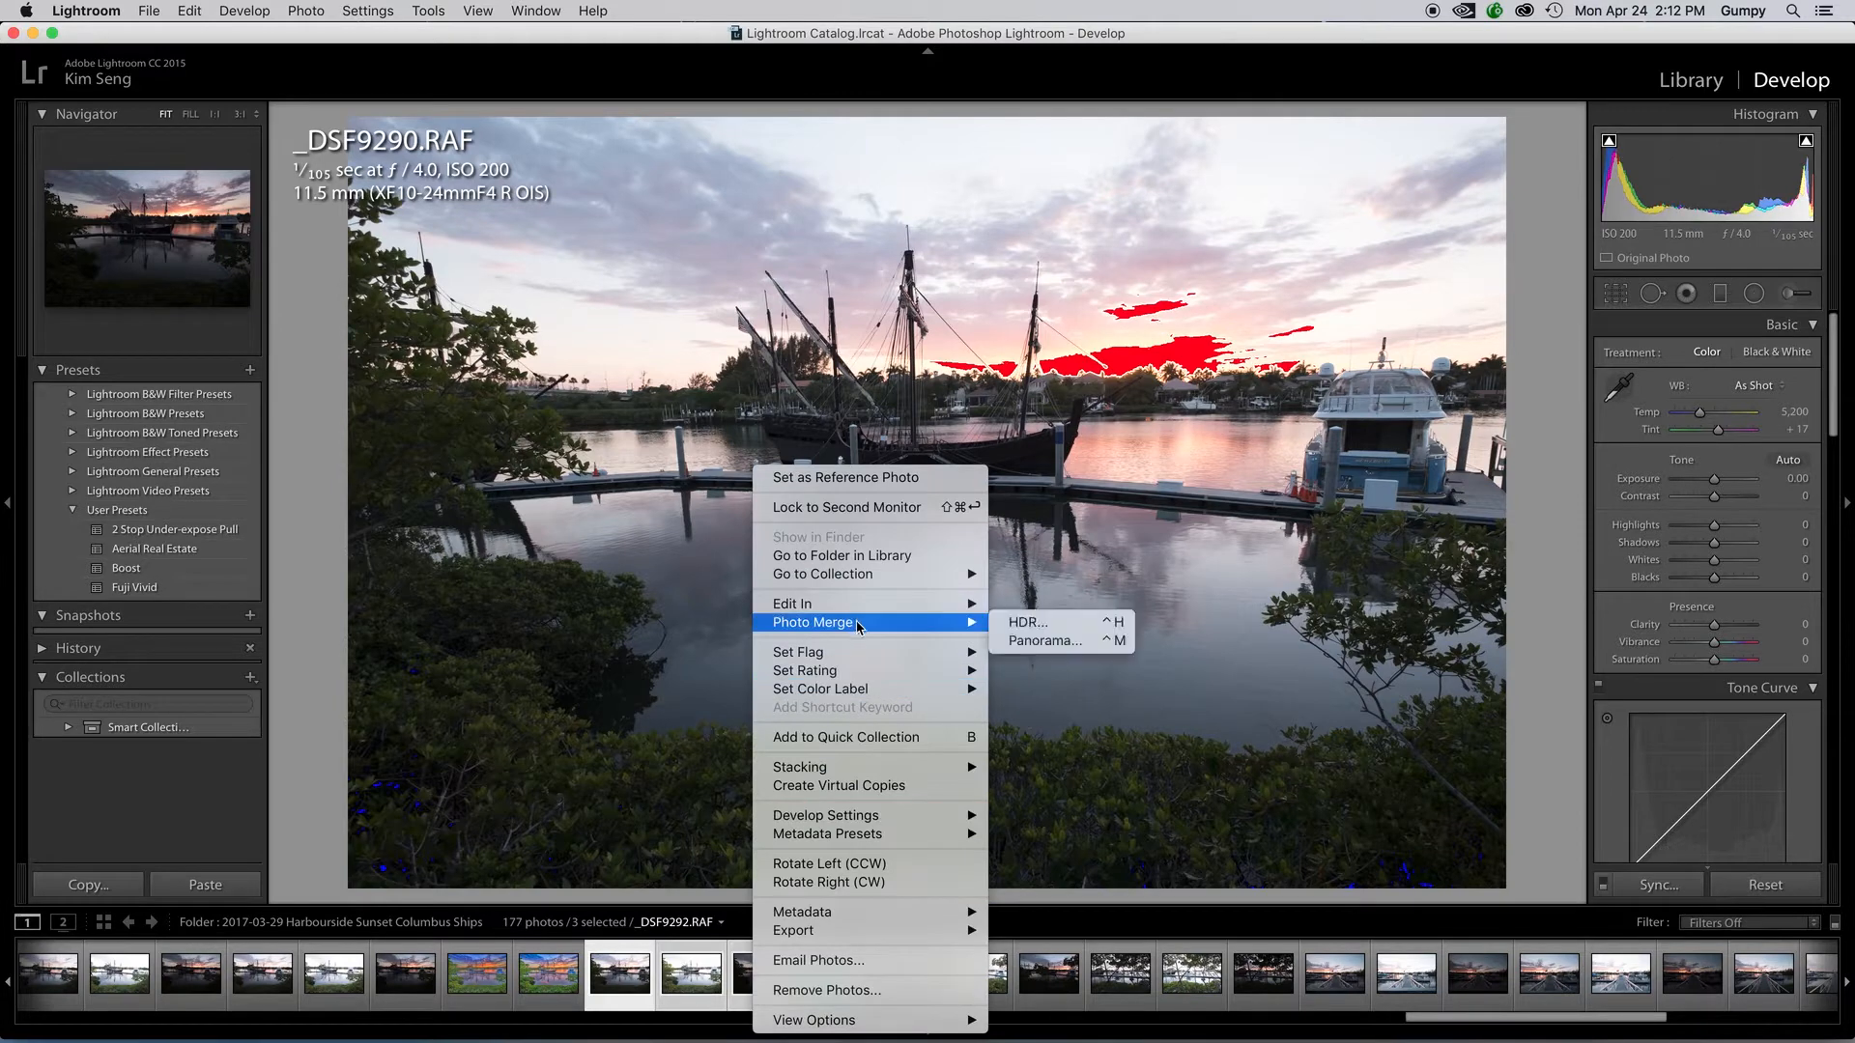
click(1028, 624)
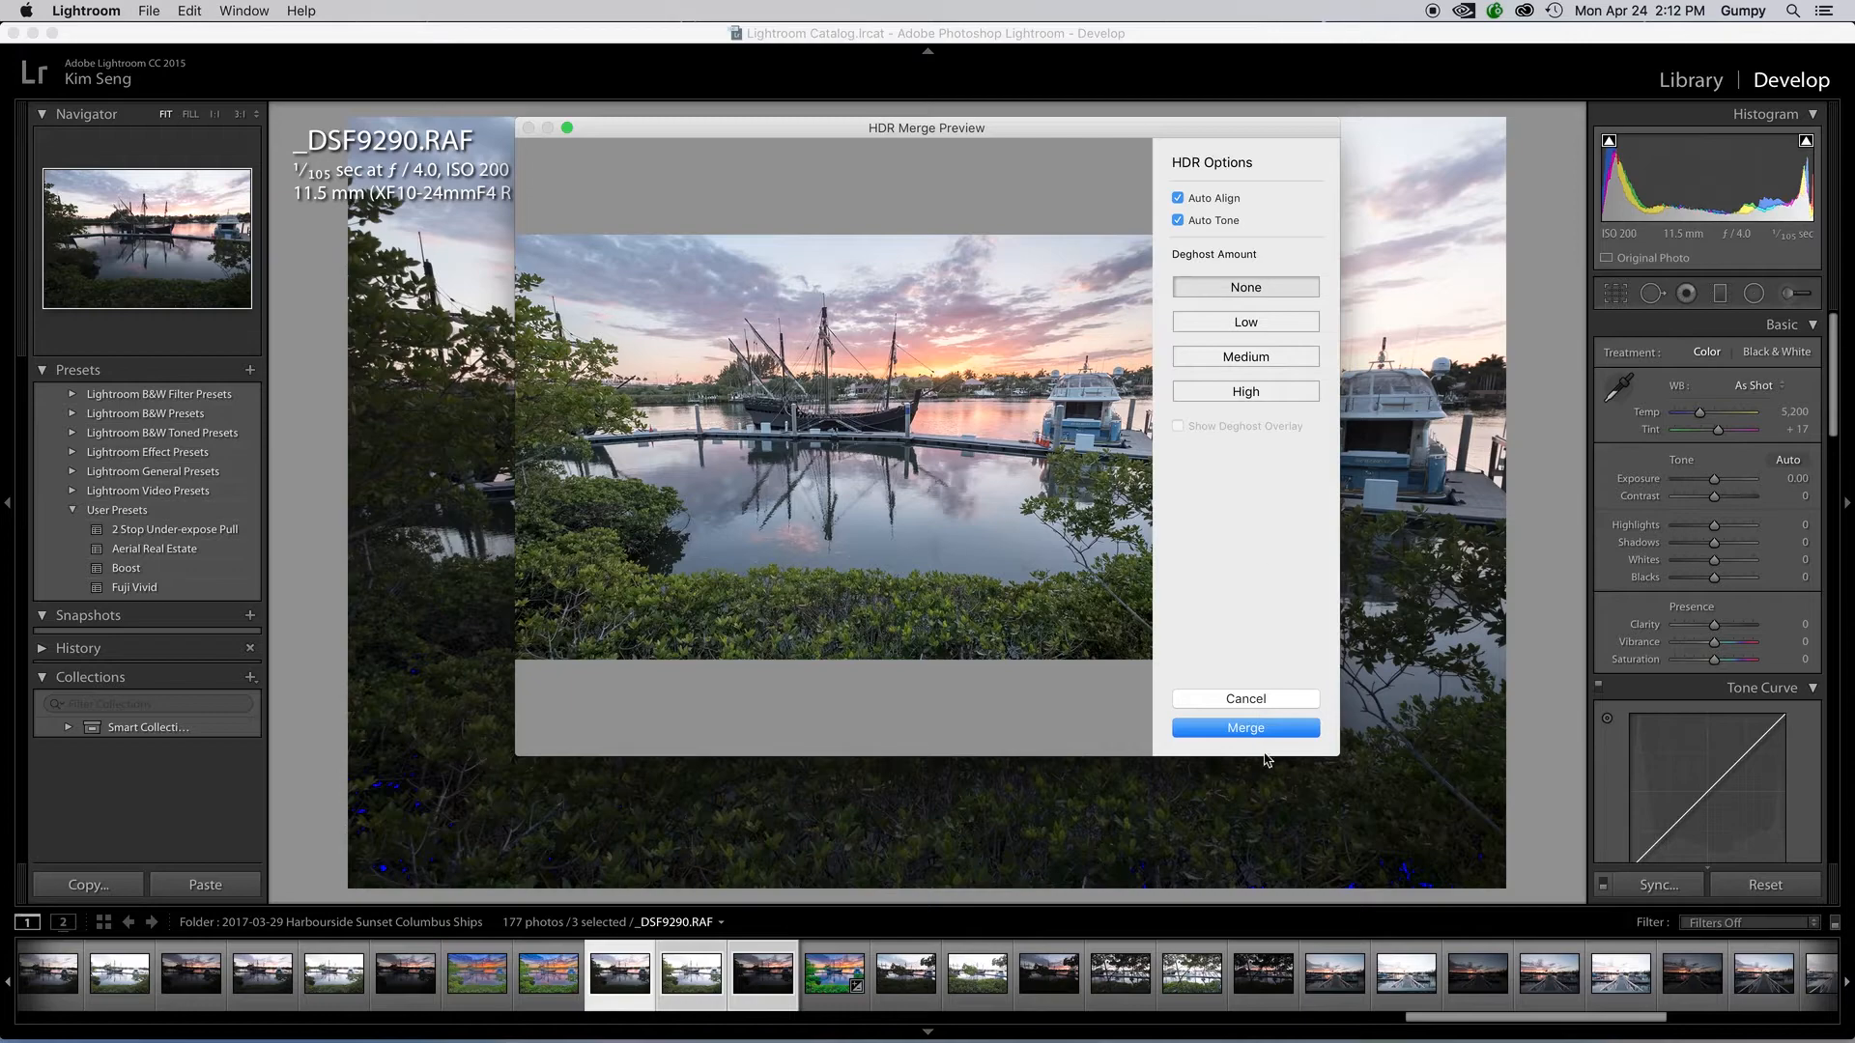
click(1246, 728)
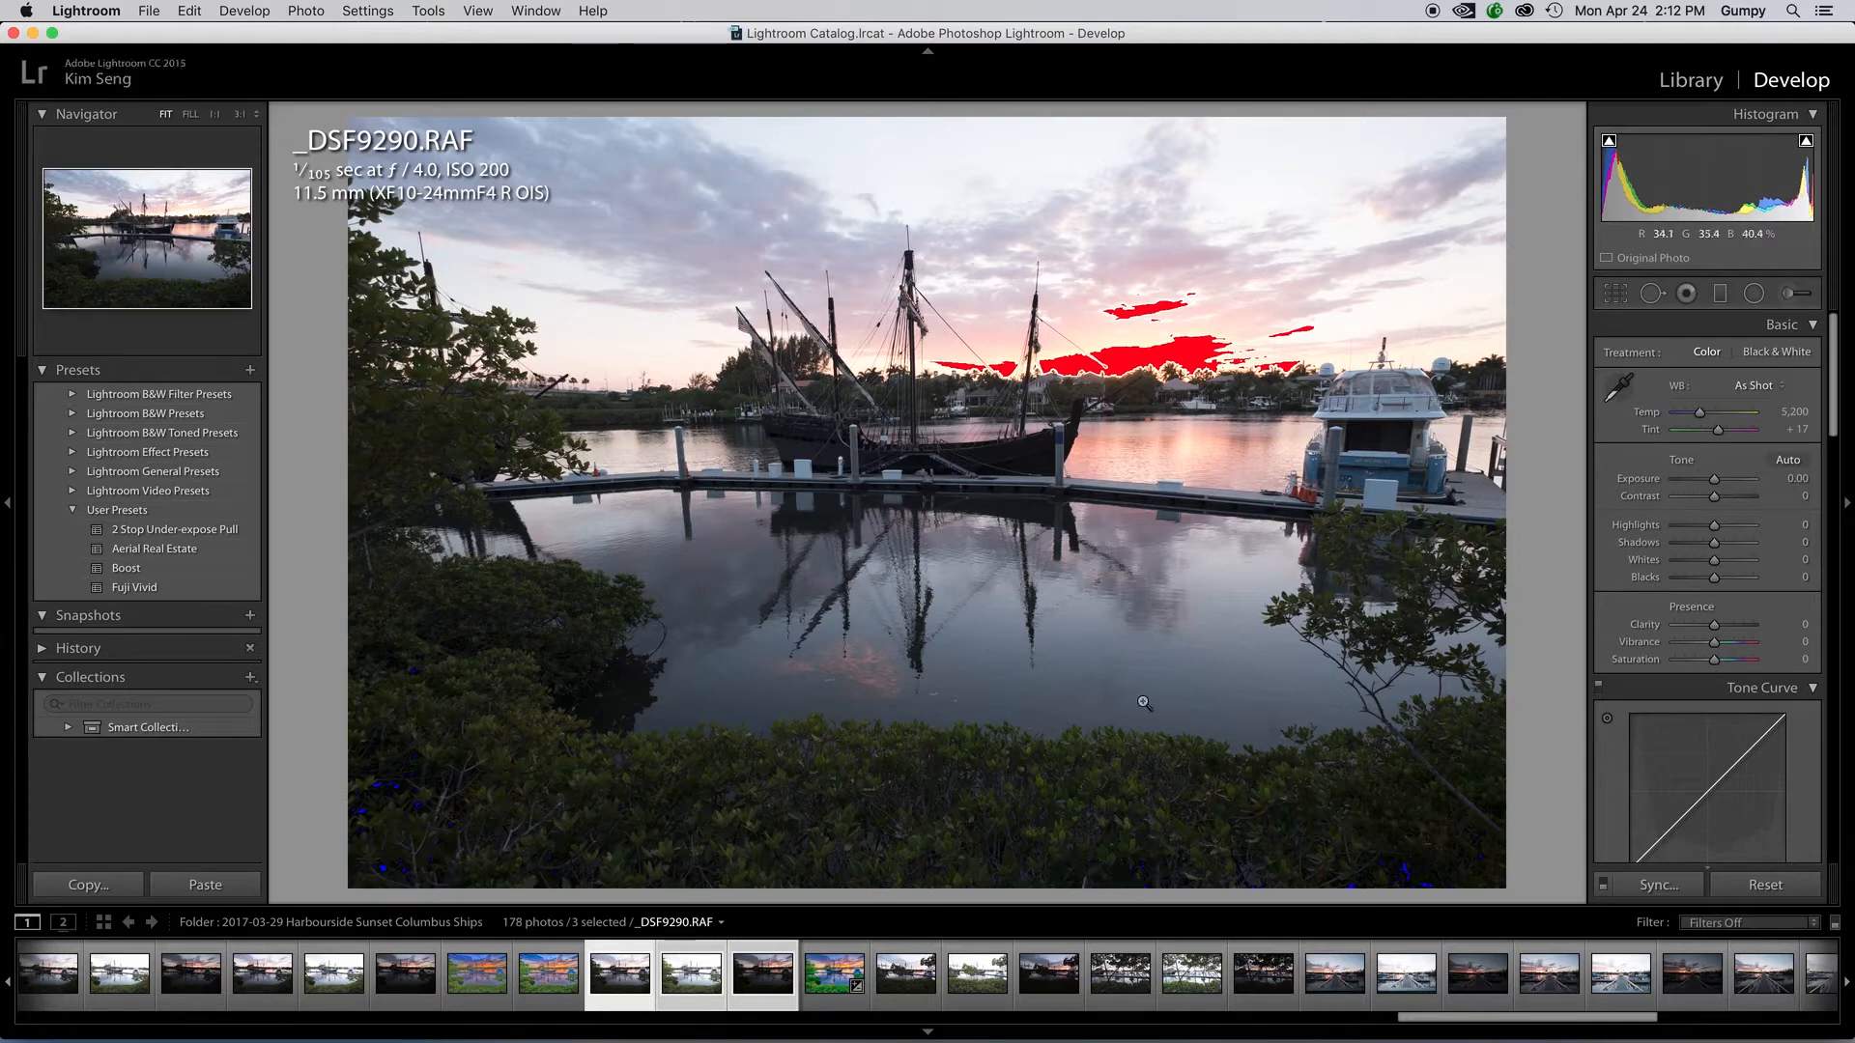
Step: Find _DSF9290-HDR.dng at the end of the Library folder and reorder it to sit just before _DSF9290.RAF
click(1690, 81)
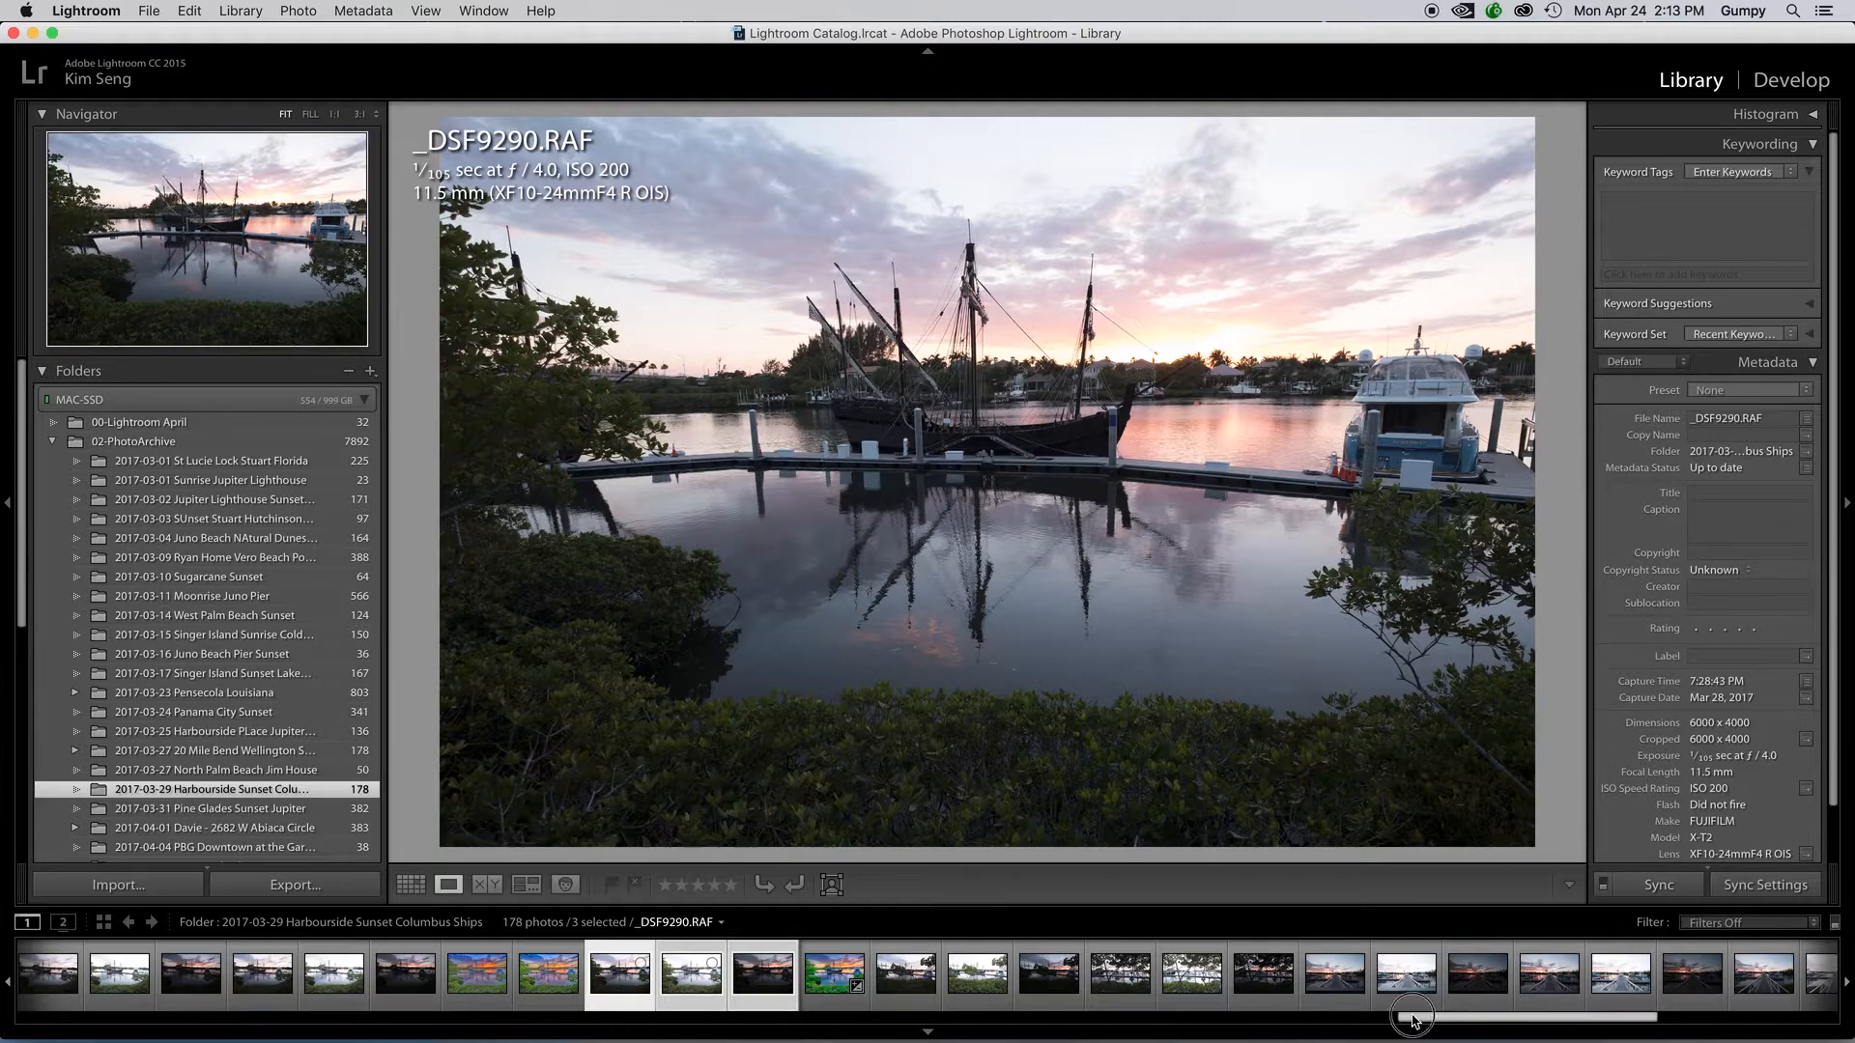
drag(1411, 1021, 1592, 1017)
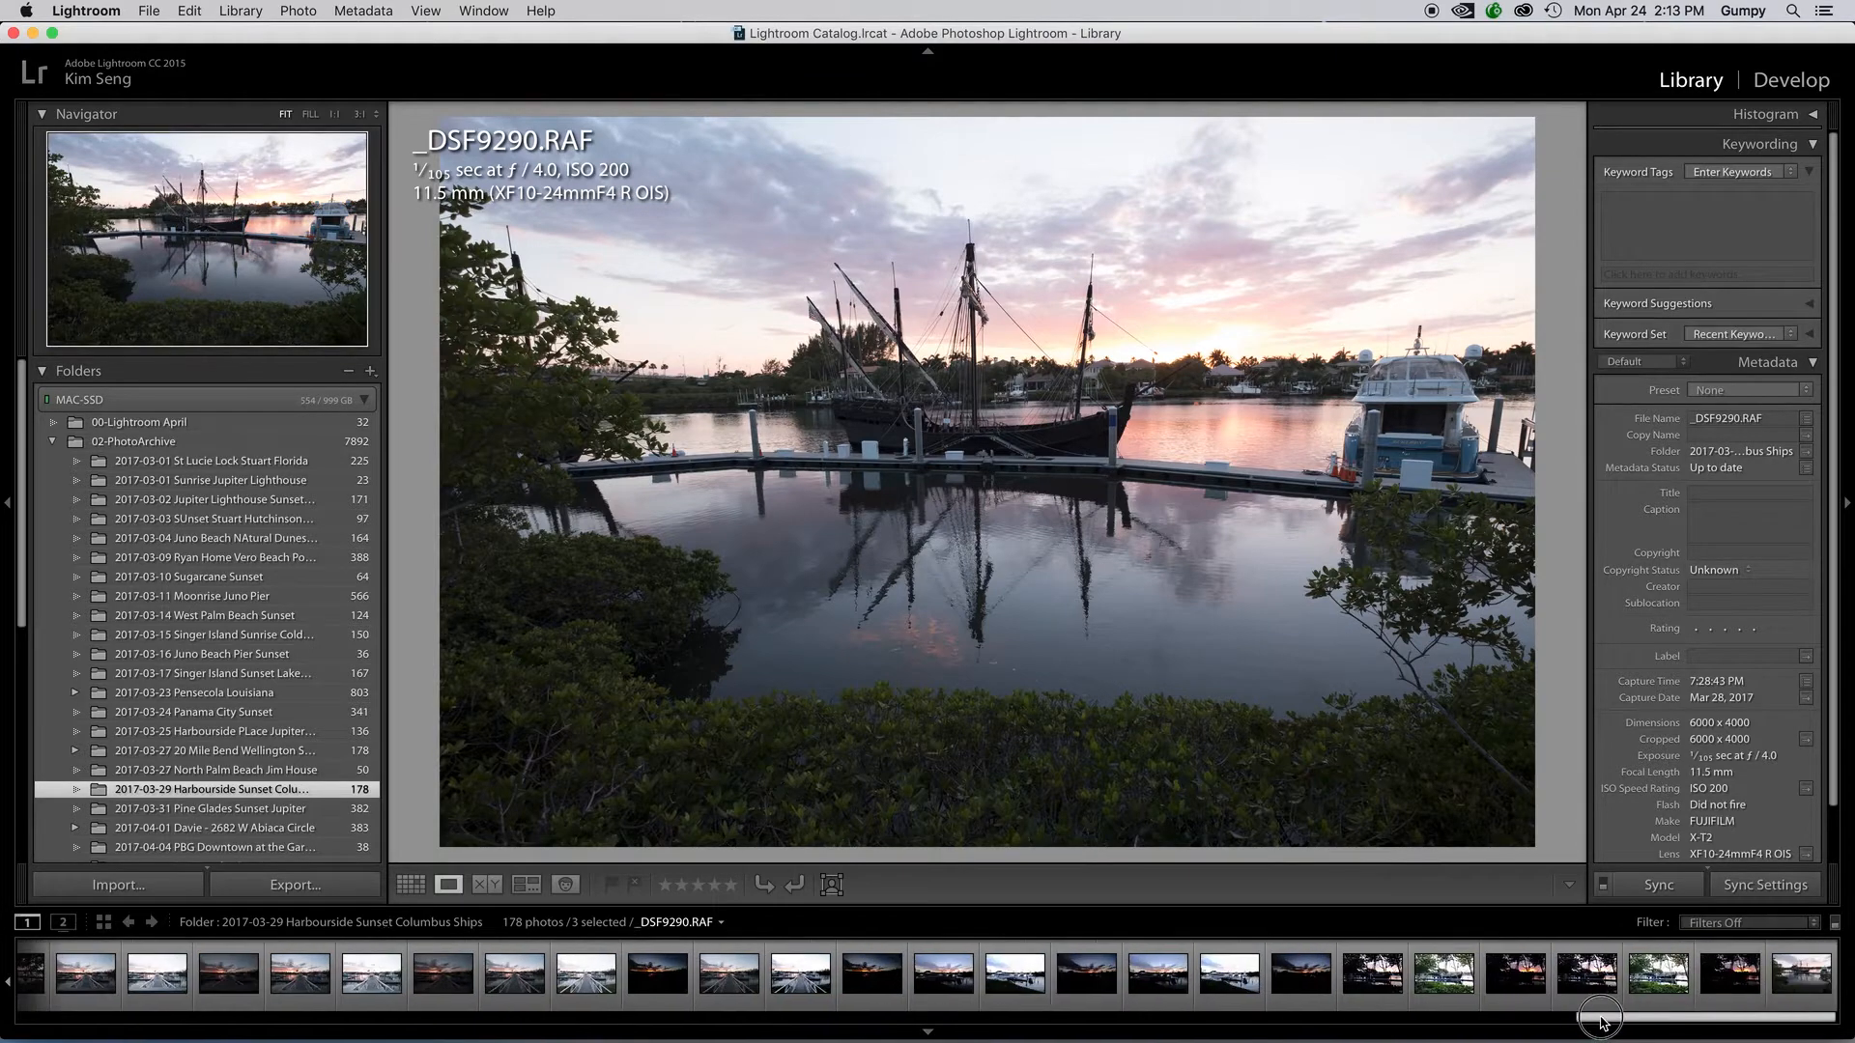
click(1785, 989)
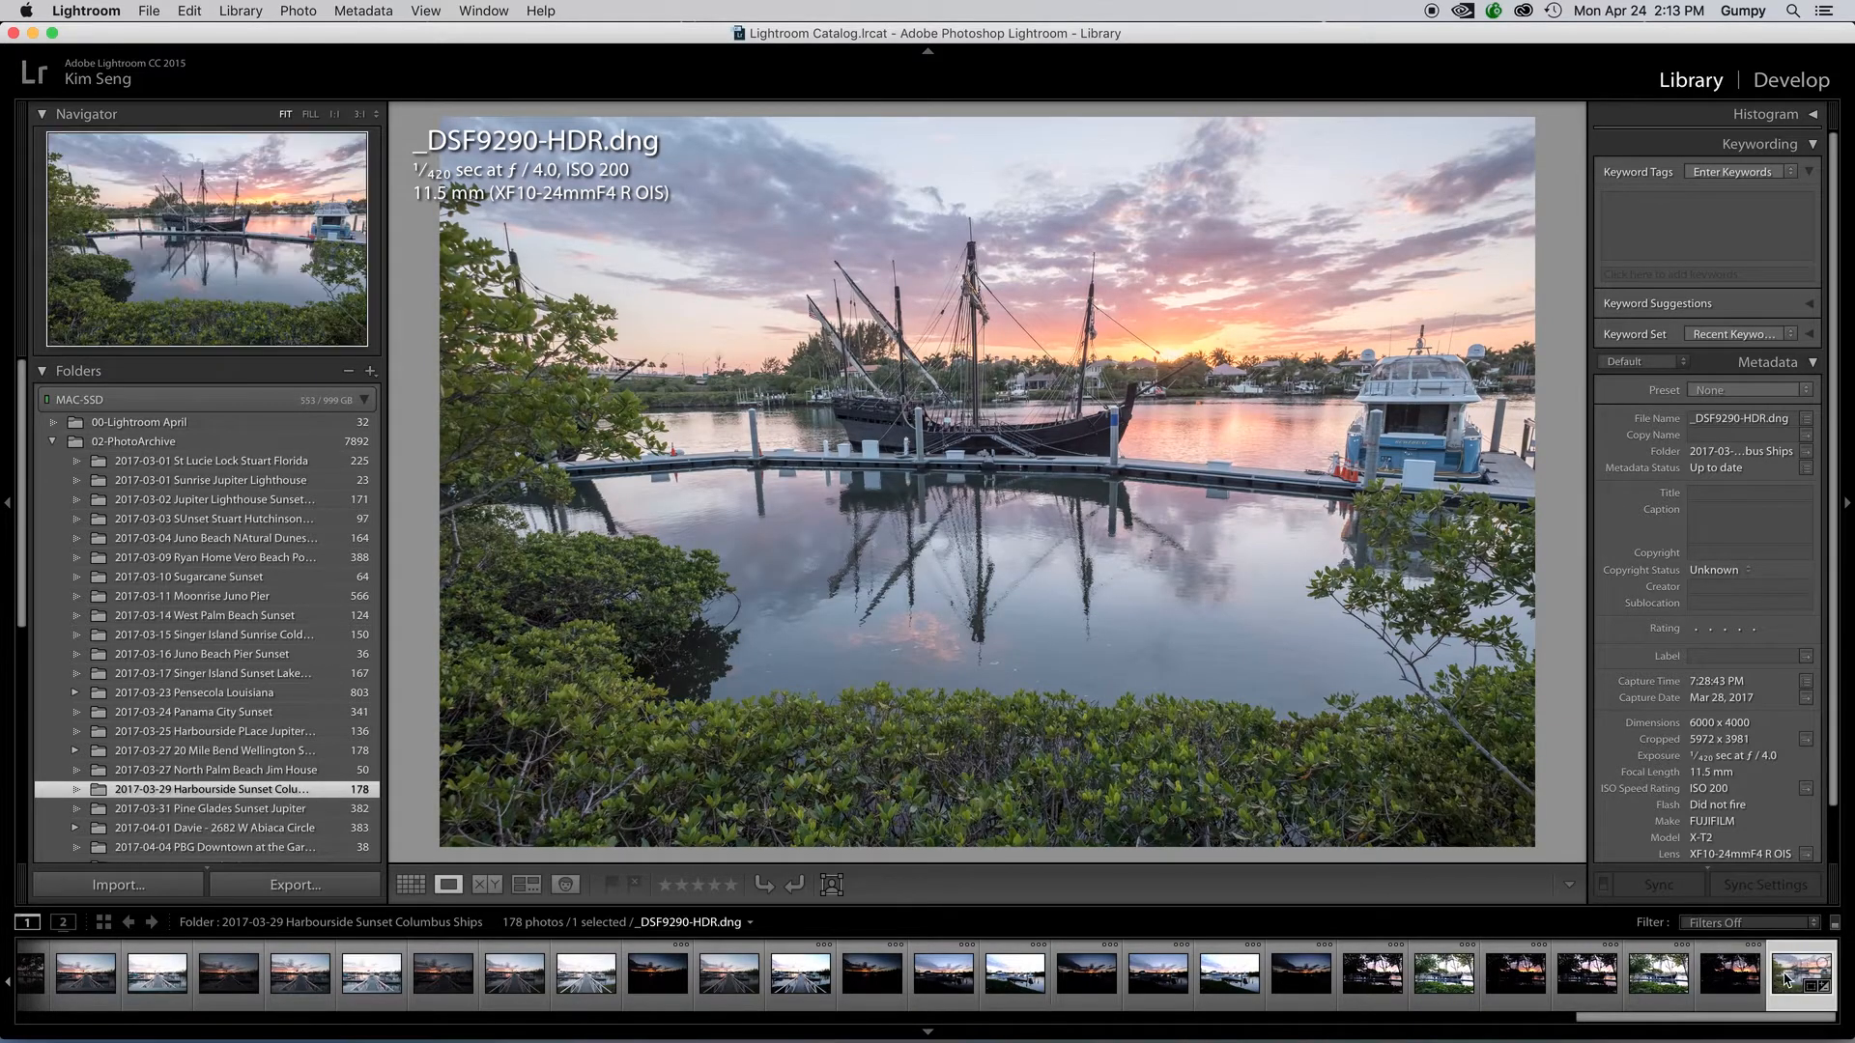
drag(1783, 978, 145, 956)
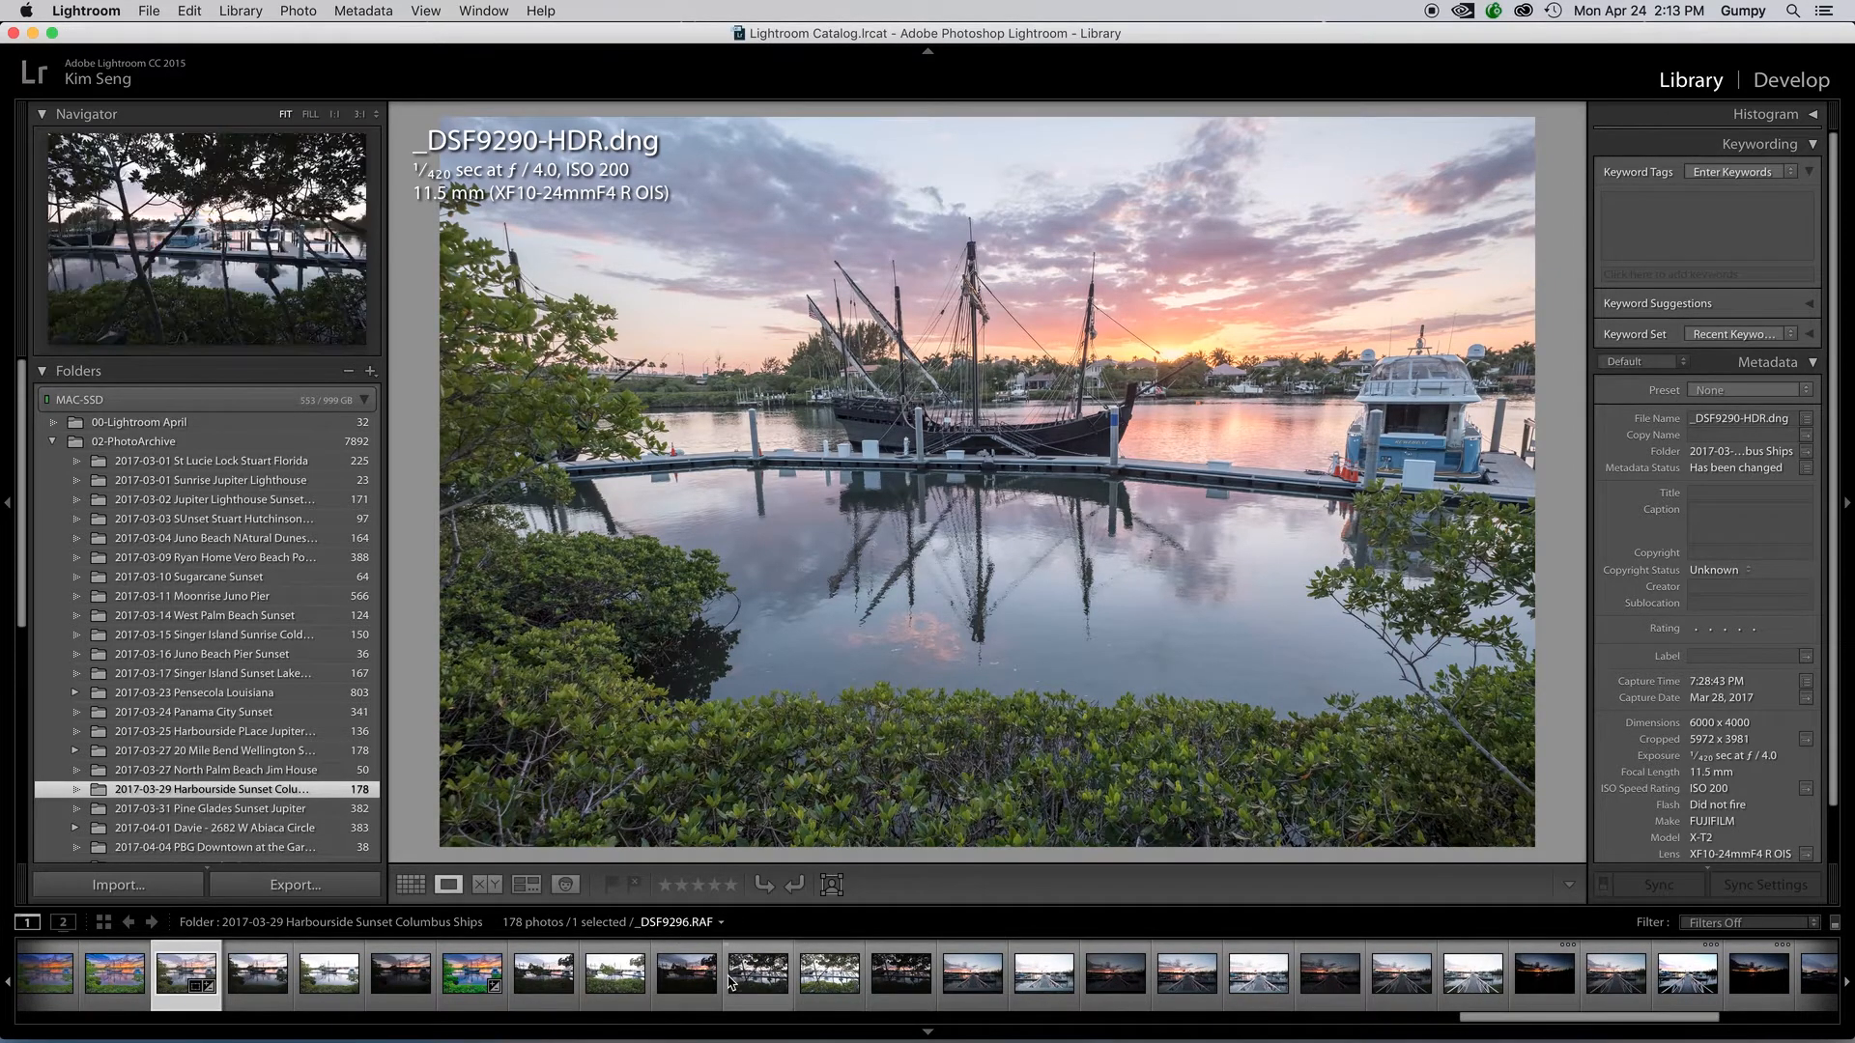
scroll(730, 981, up, 5)
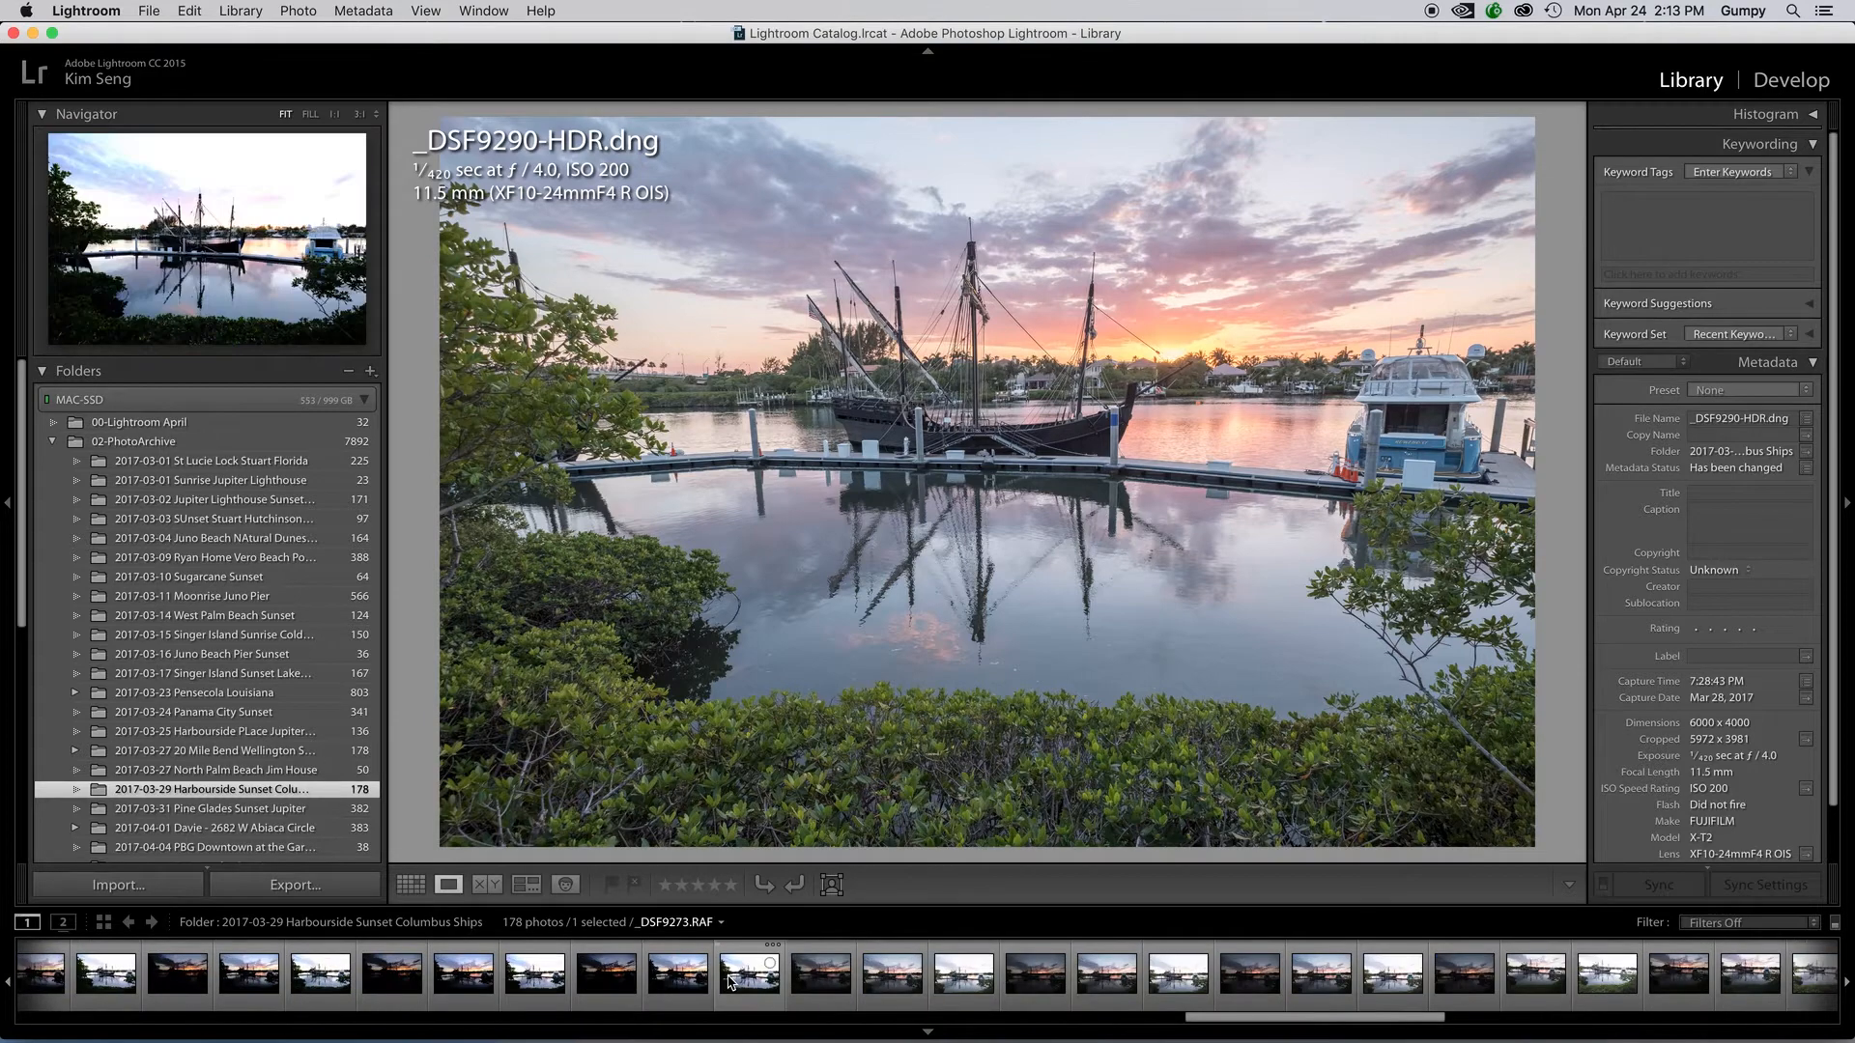
scroll(730, 980, down, 5)
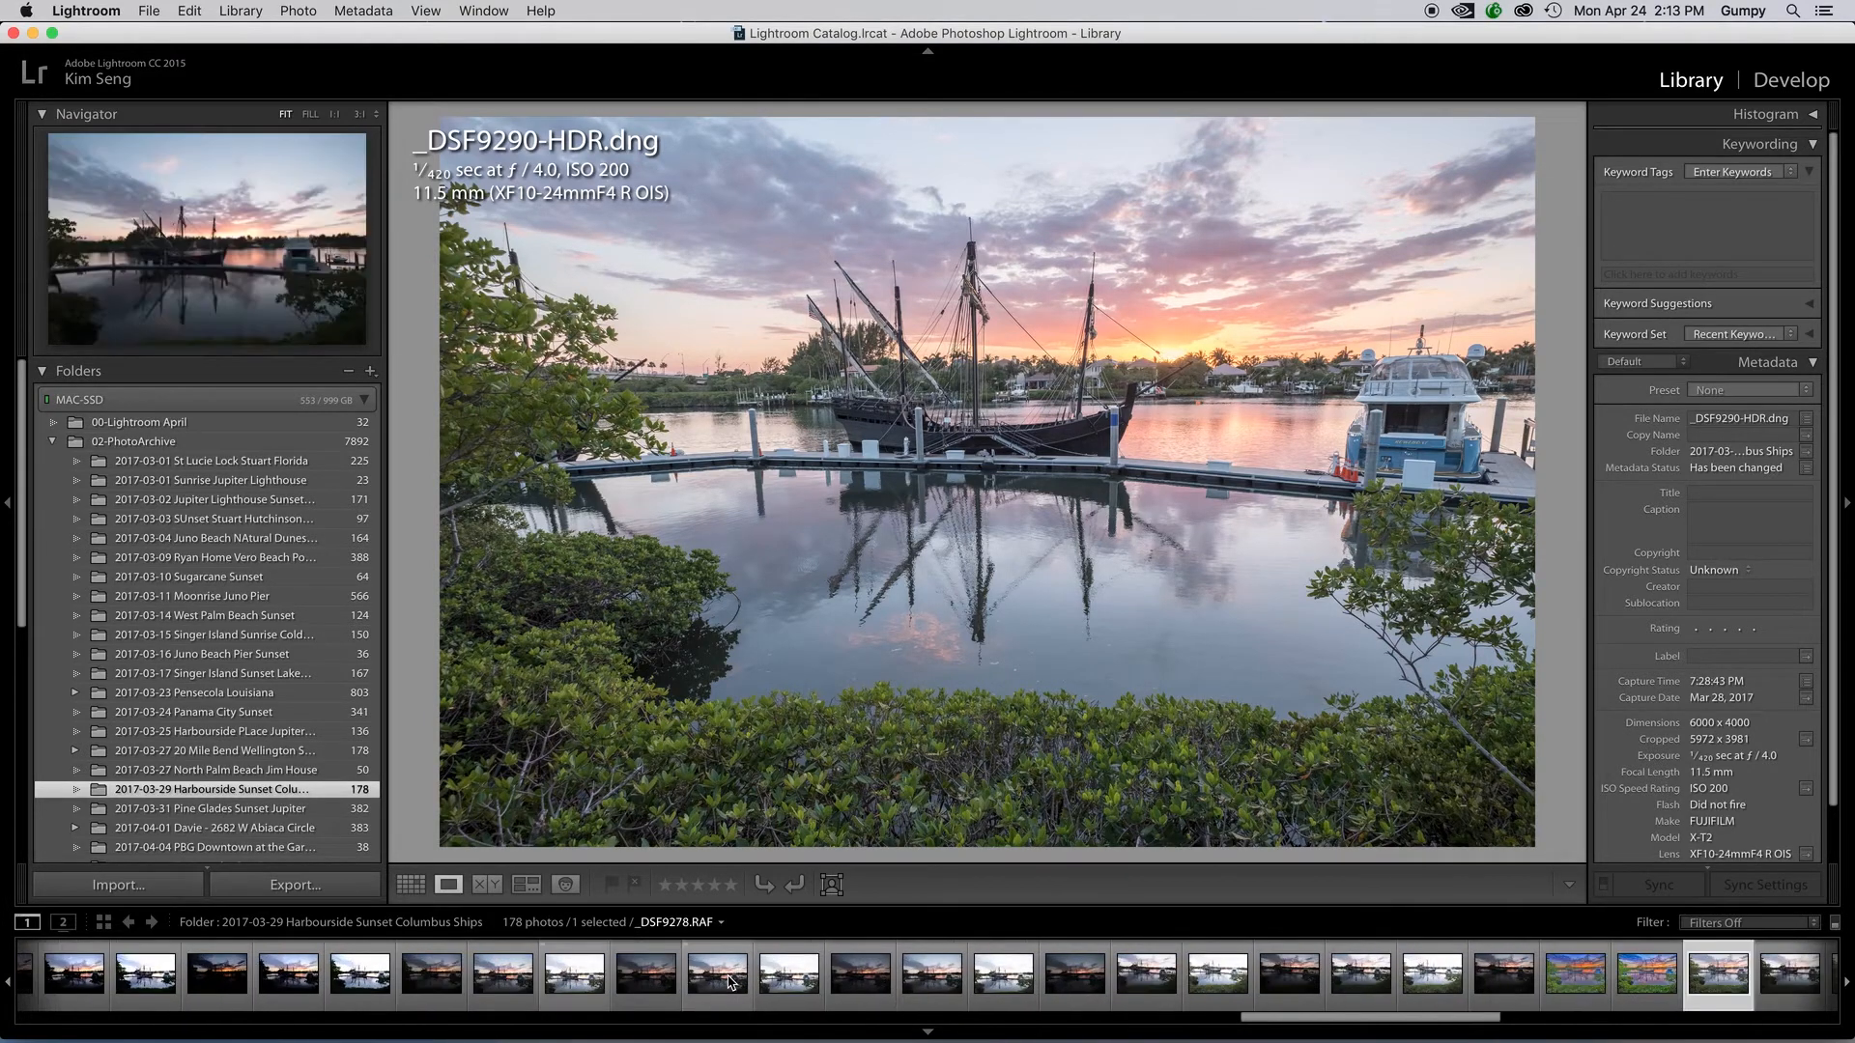
scroll(729, 981, down, 4)
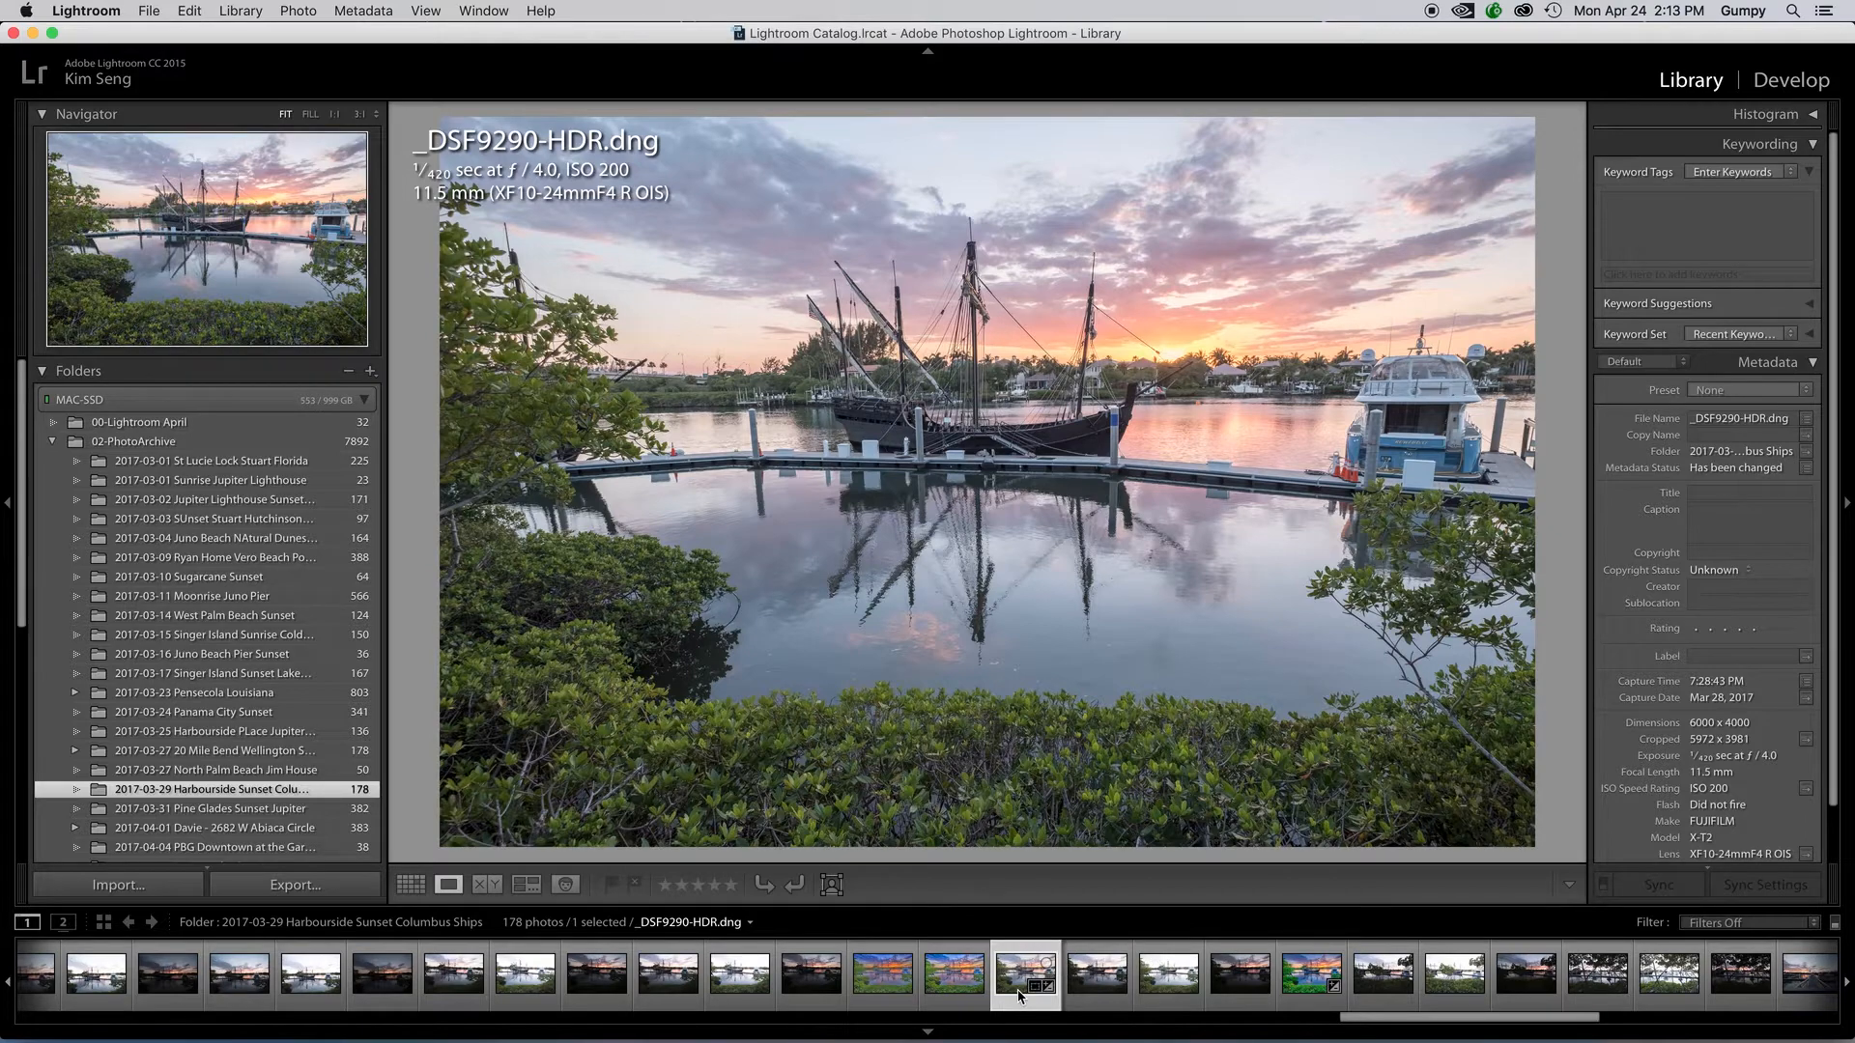
Step: Apply automatic toning to the single exposure _DSF9290.RAF in the Develop module
click(1099, 995)
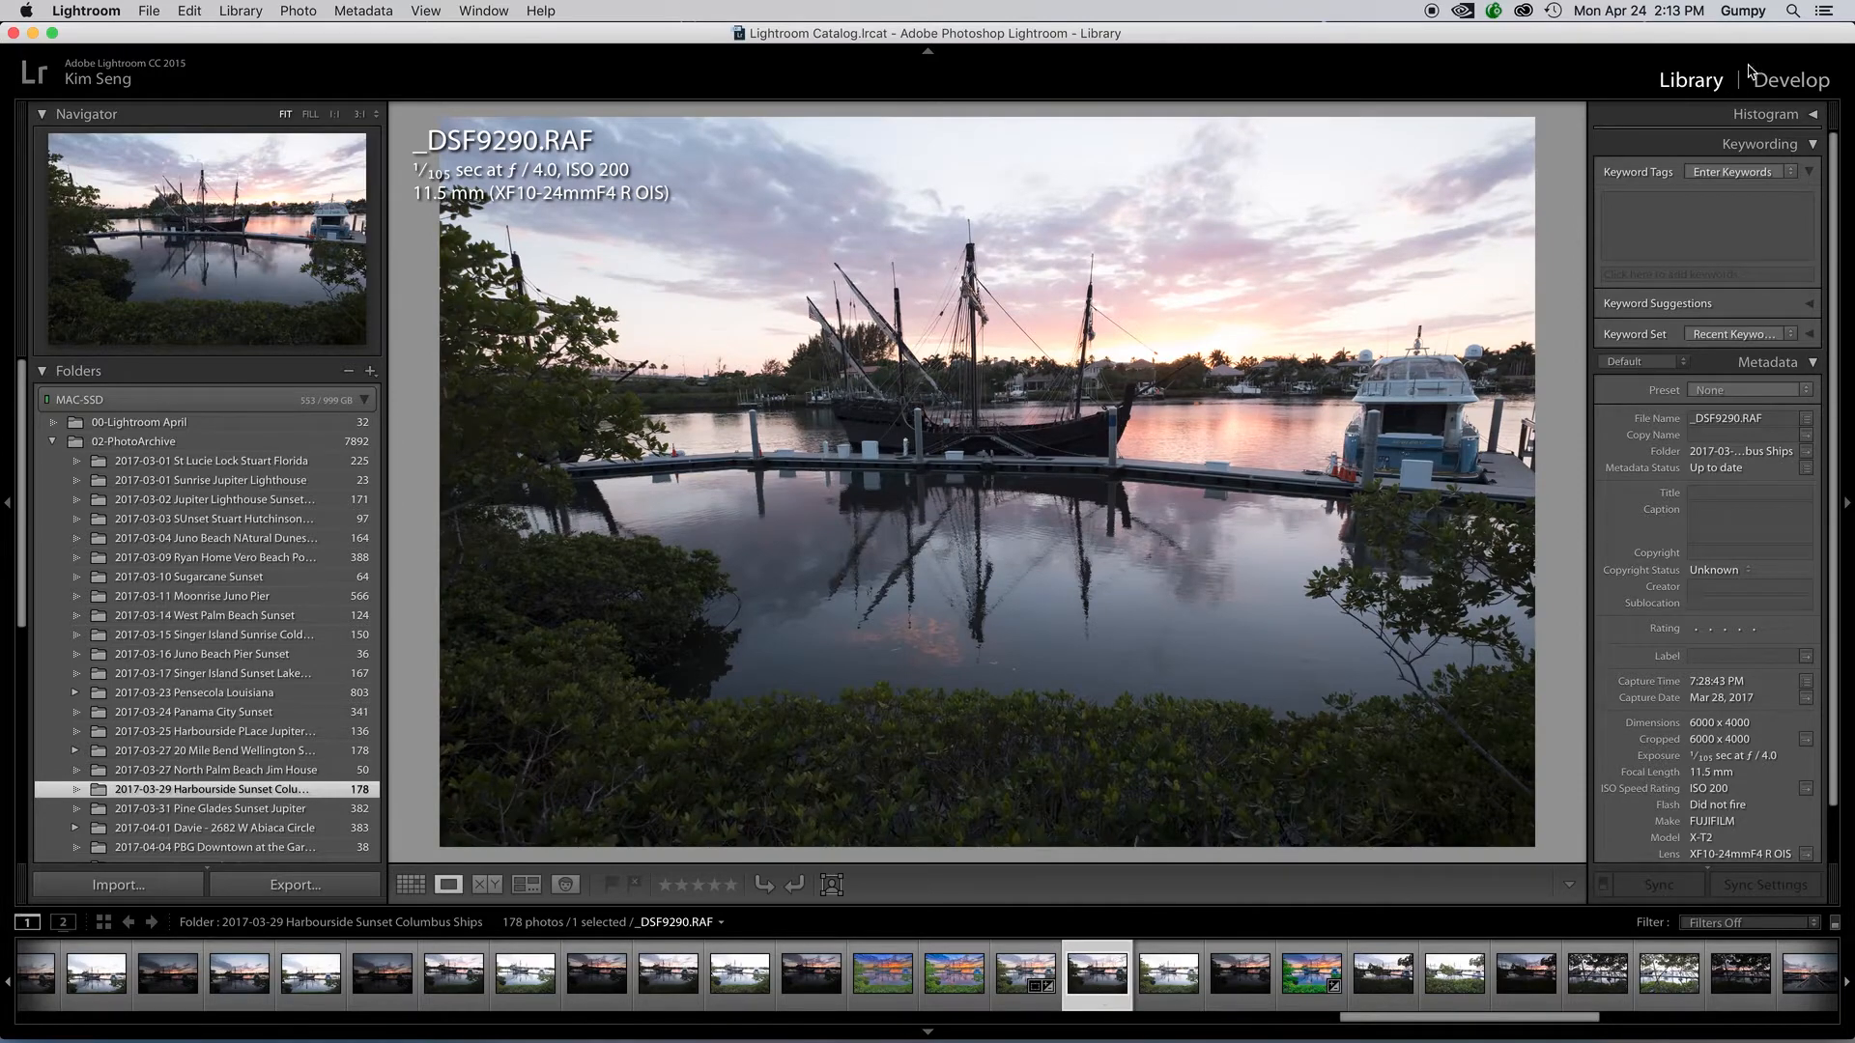
click(1778, 83)
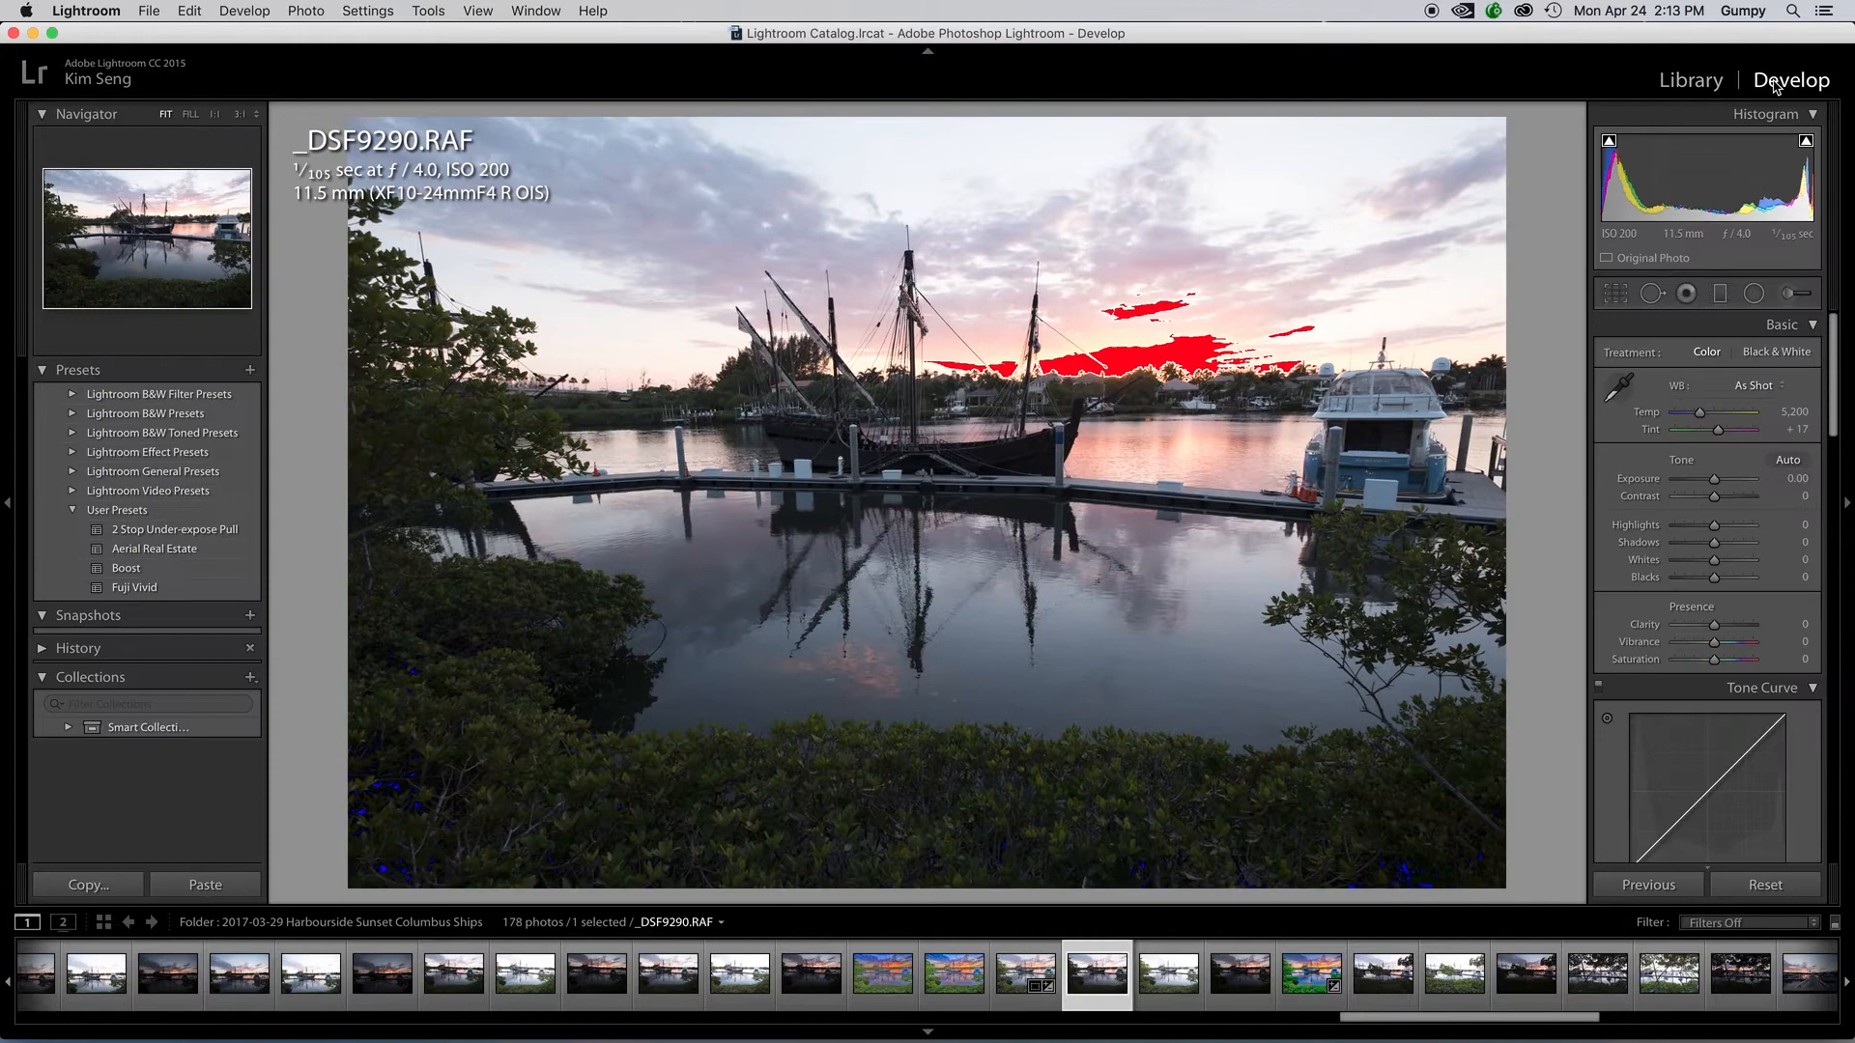
click(1781, 464)
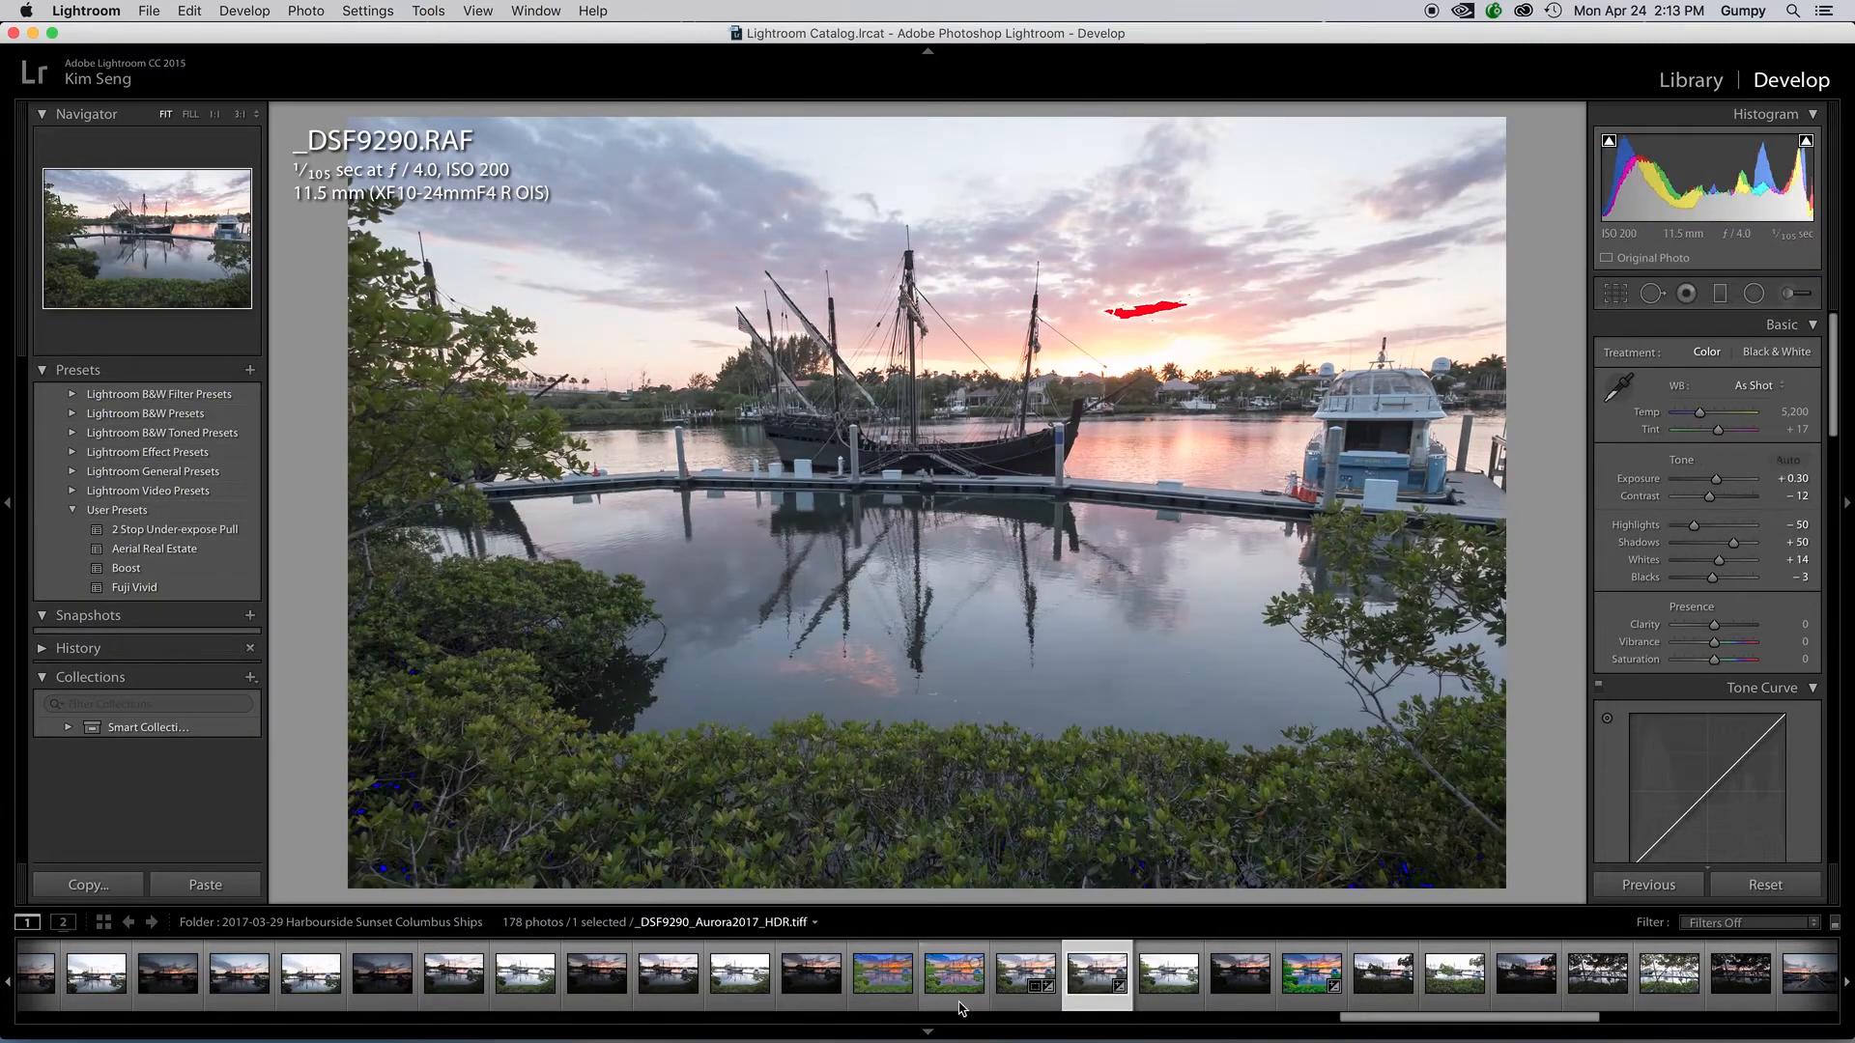
Step: Check _DSF9290-HDR.dng against _DSF9290.RAF, and set the RAF's Highlights to −100 and Shadows to +100
click(1006, 985)
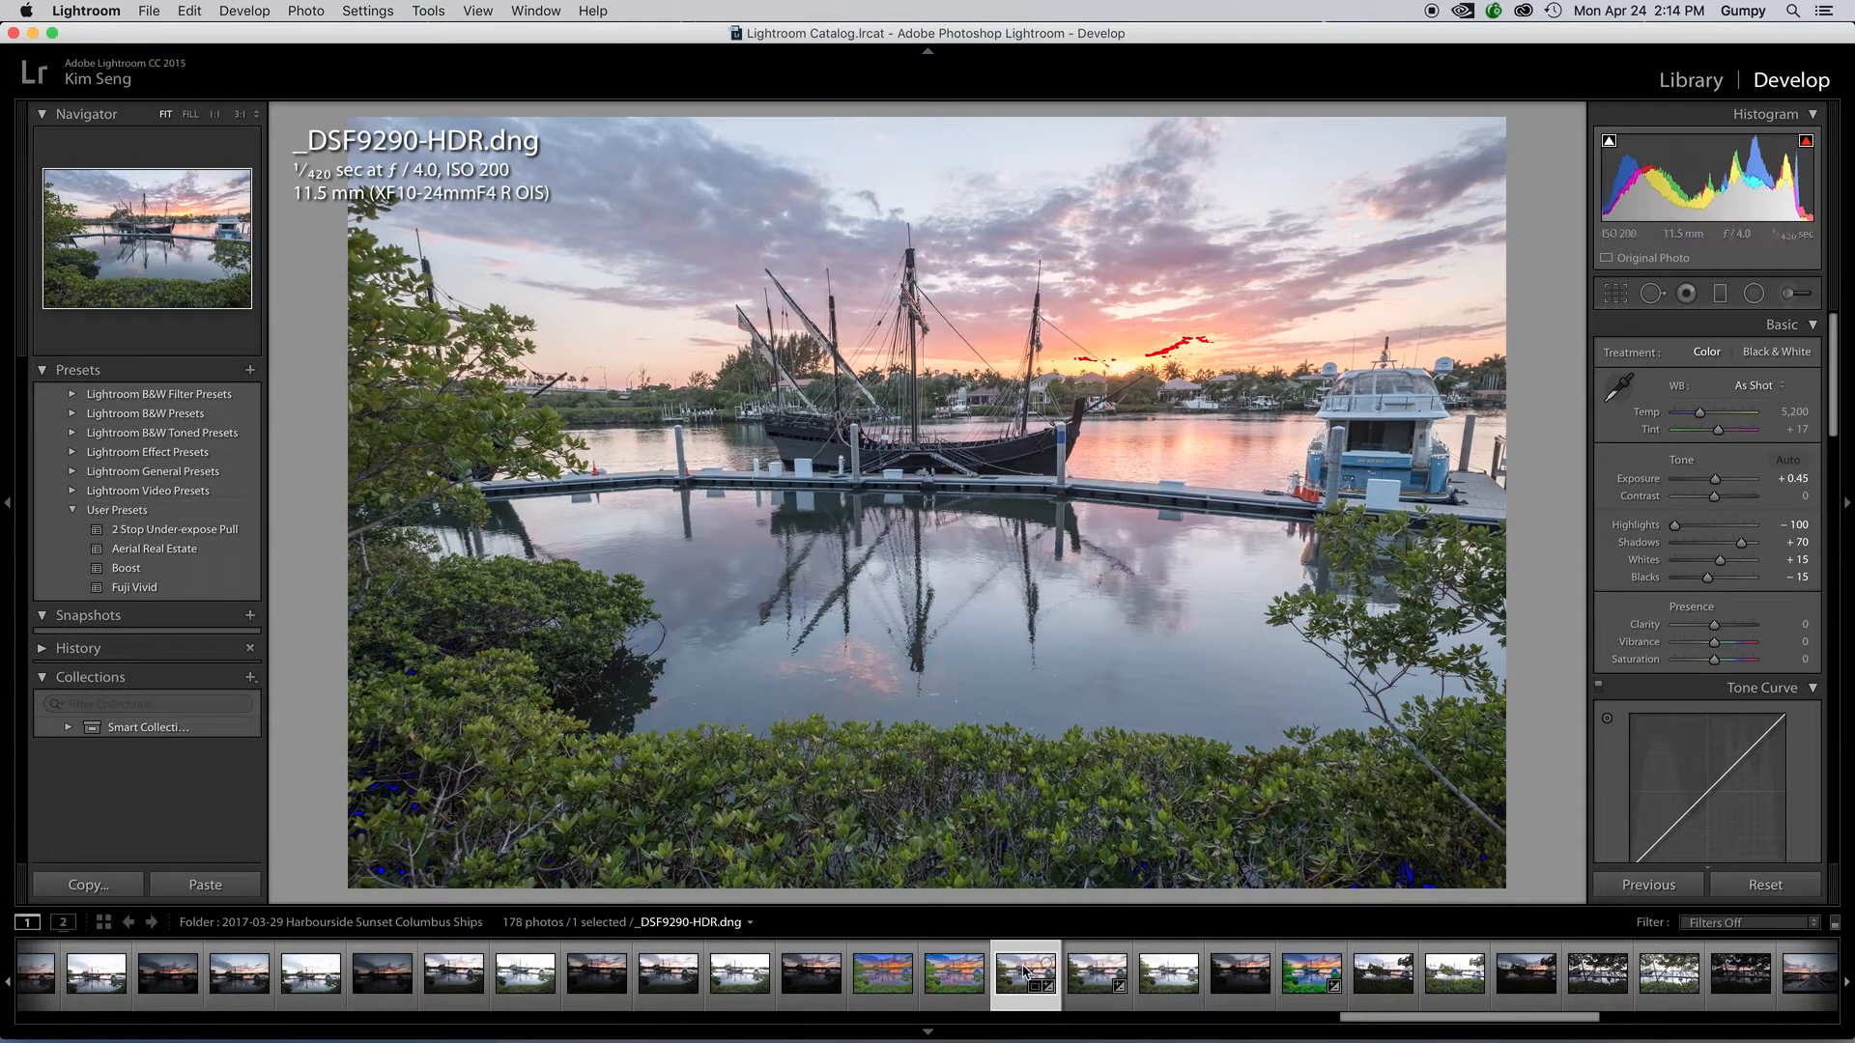
click(1088, 983)
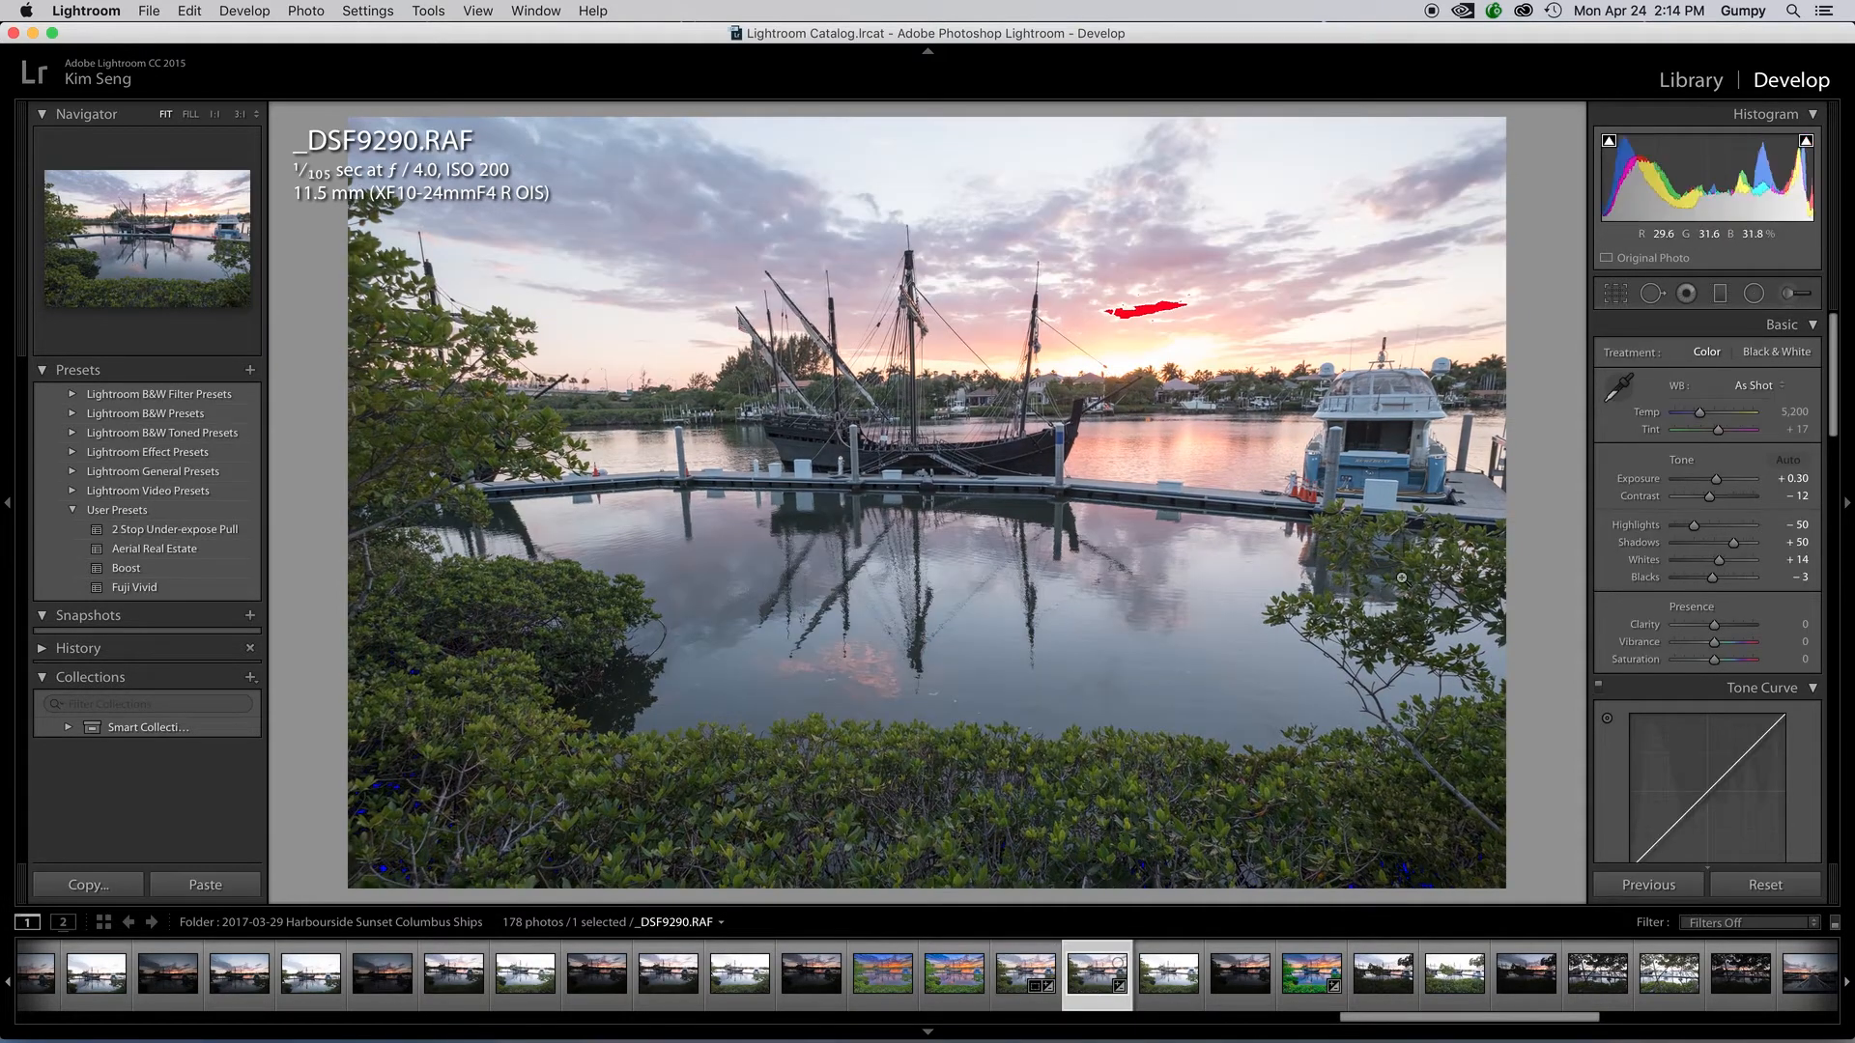
drag(1736, 547, 1669, 527)
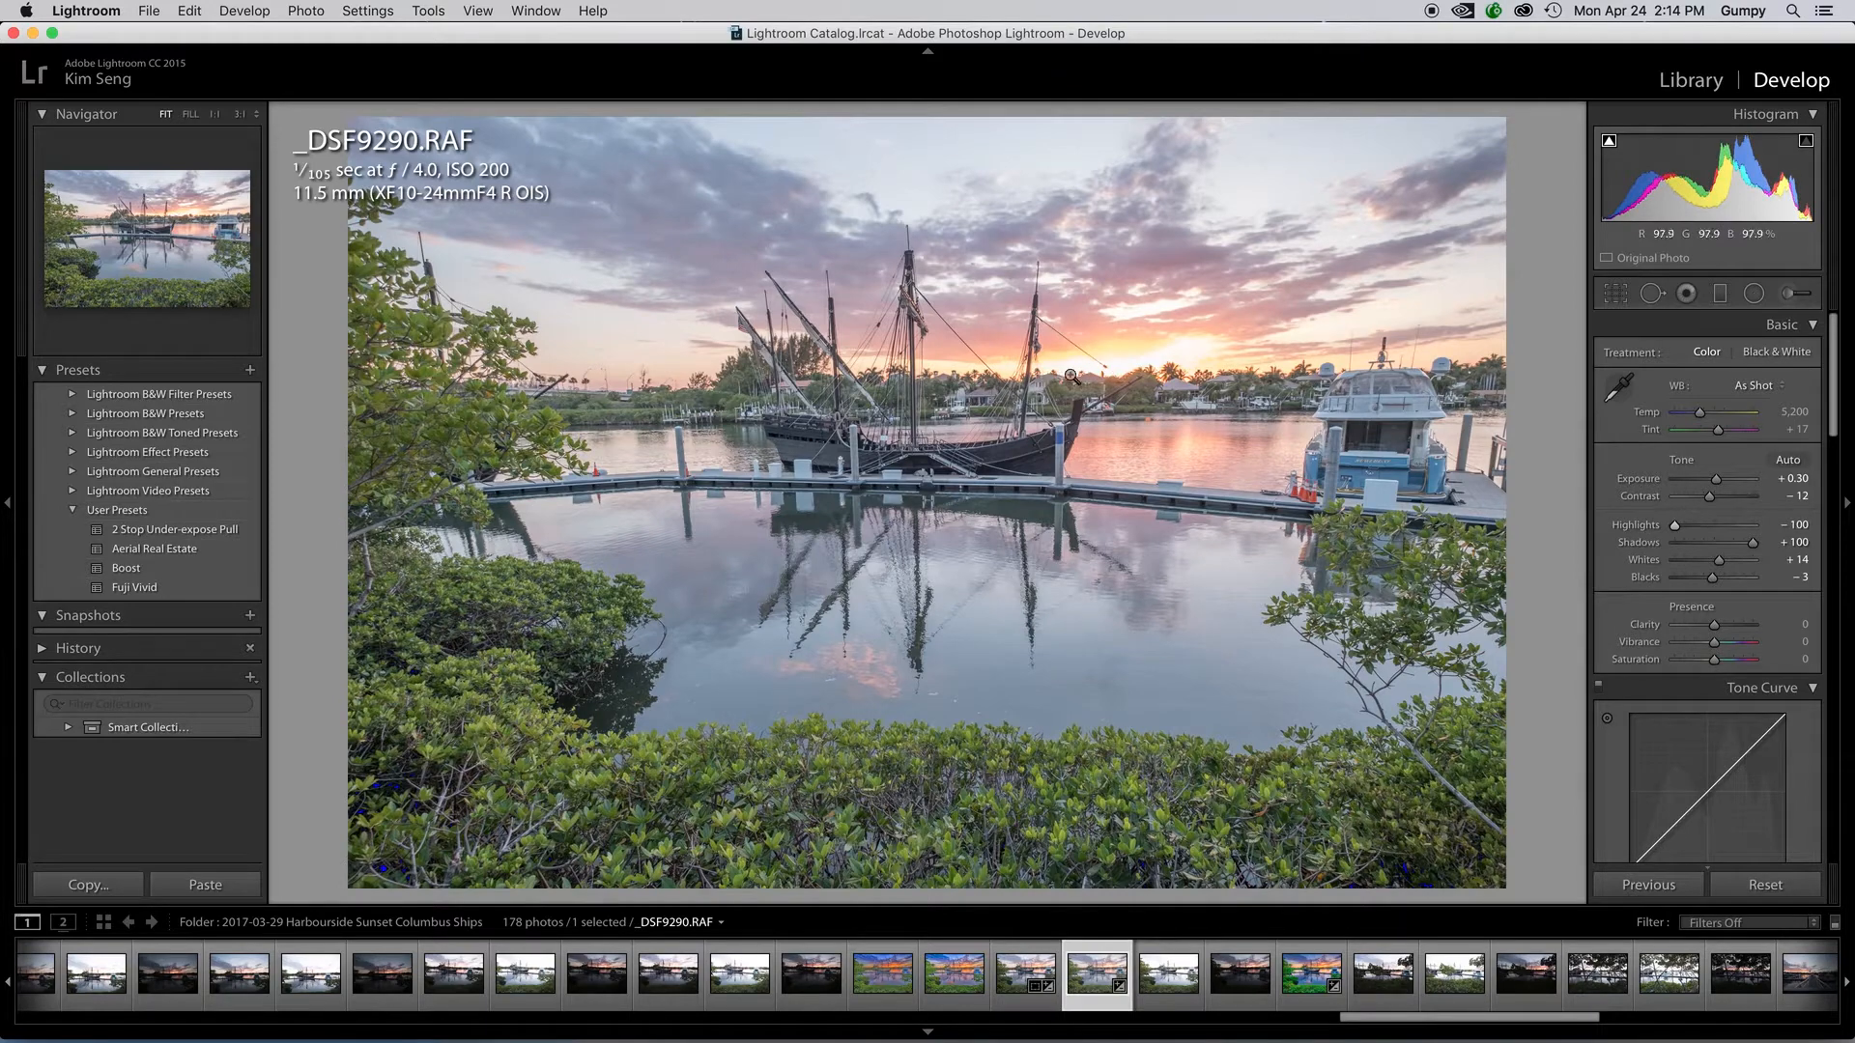
Step: Examine the sunset area up close in _DSF9290.RAF and _DSF9290-HDR.dng
click(1123, 370)
key(Left)
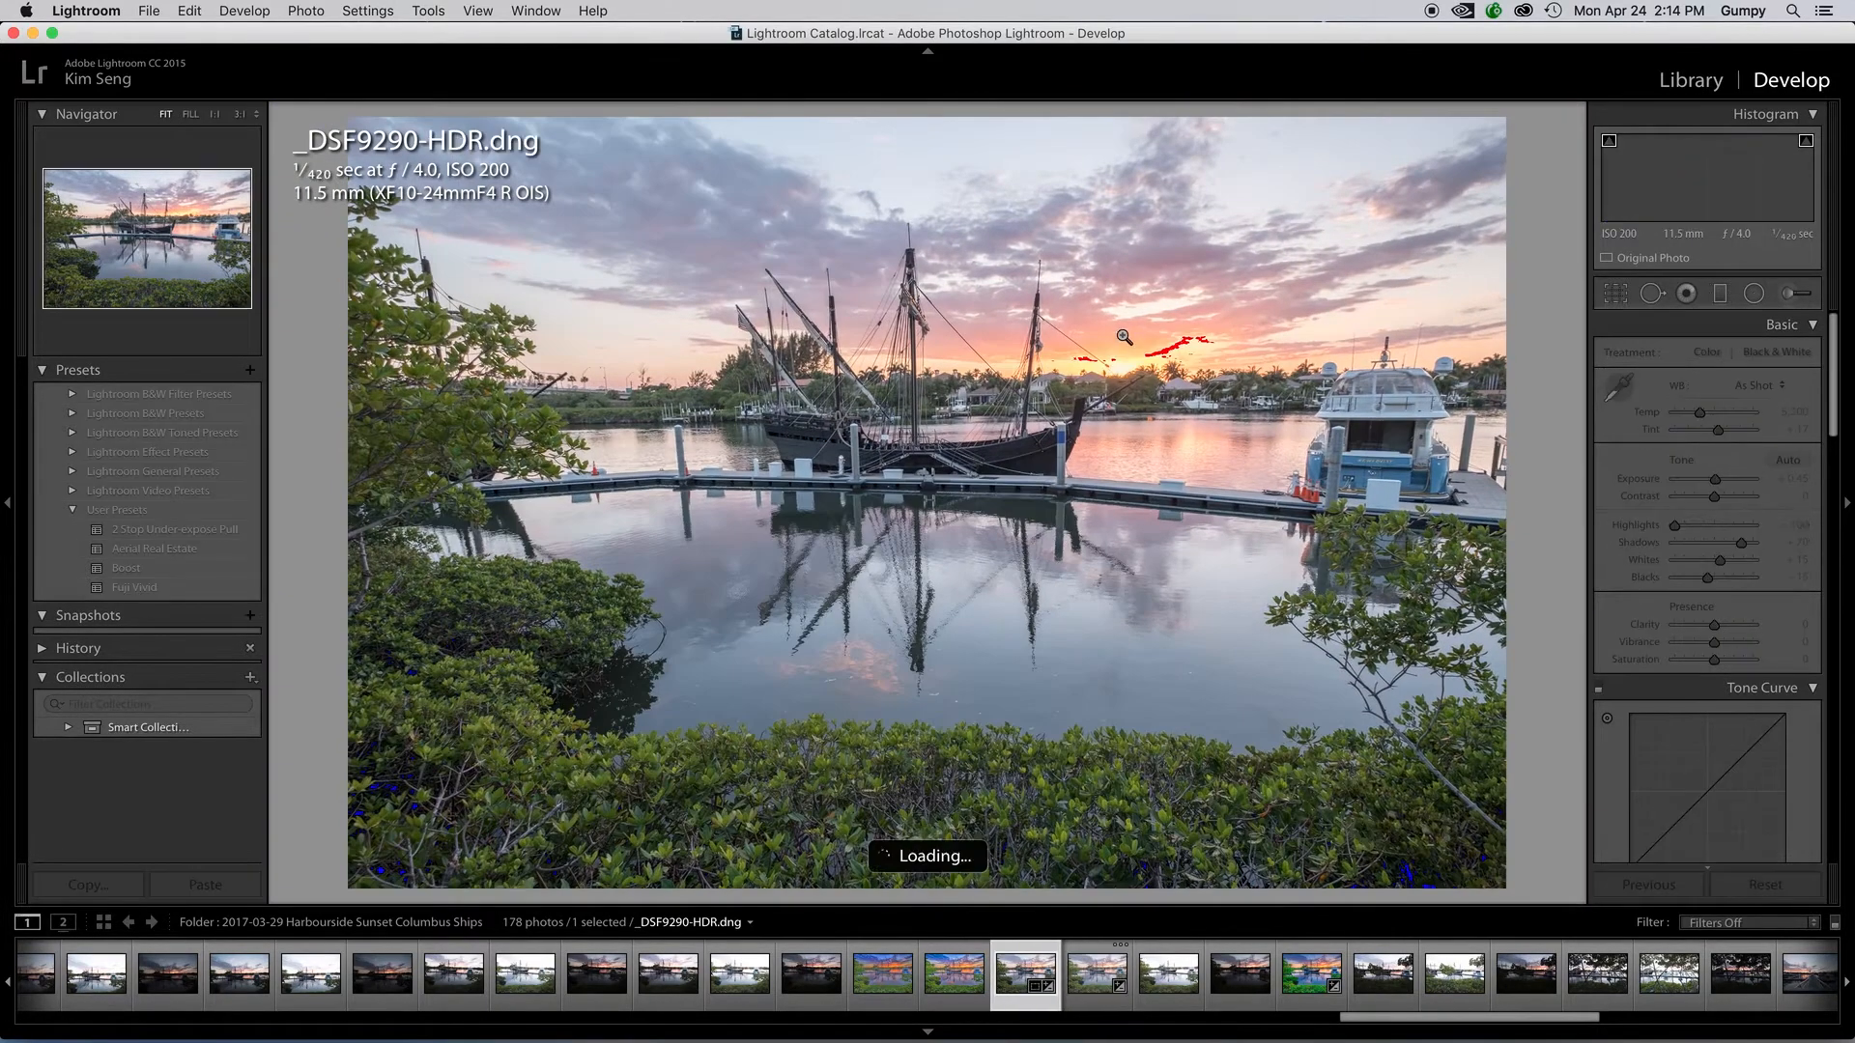
click(1131, 374)
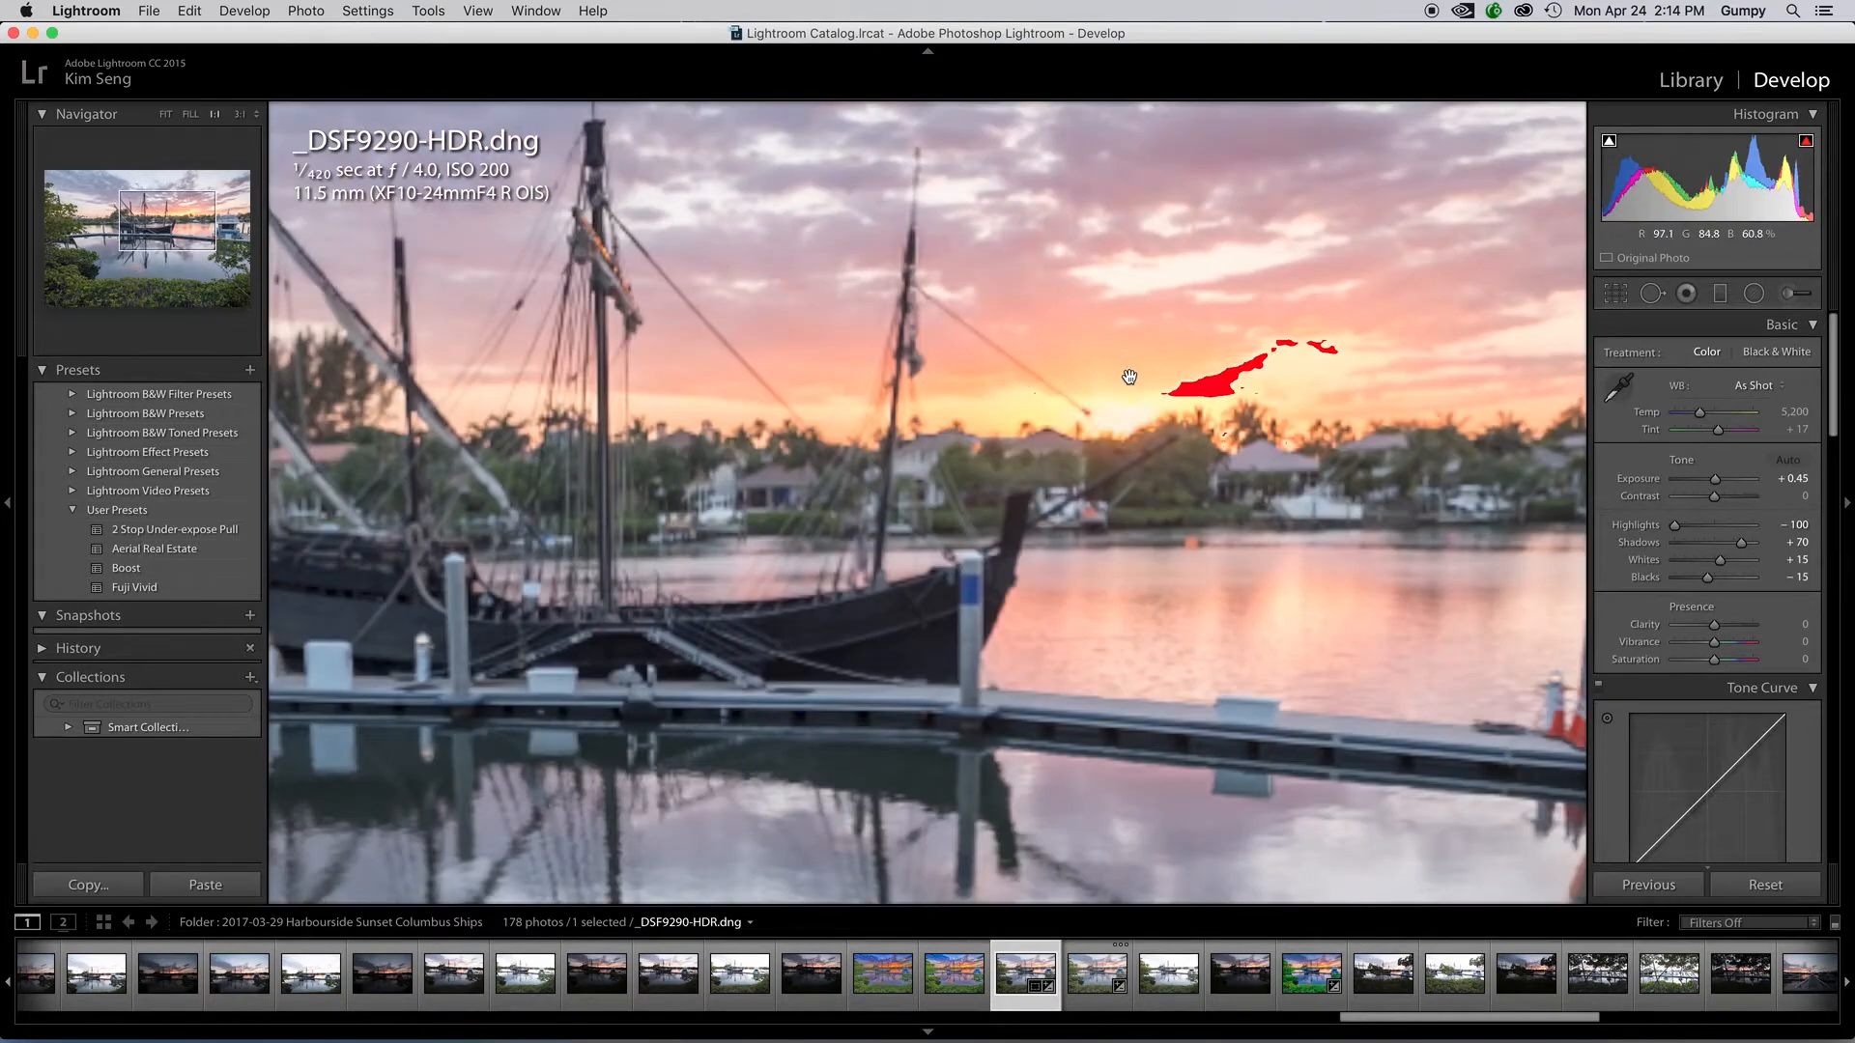
click(1021, 406)
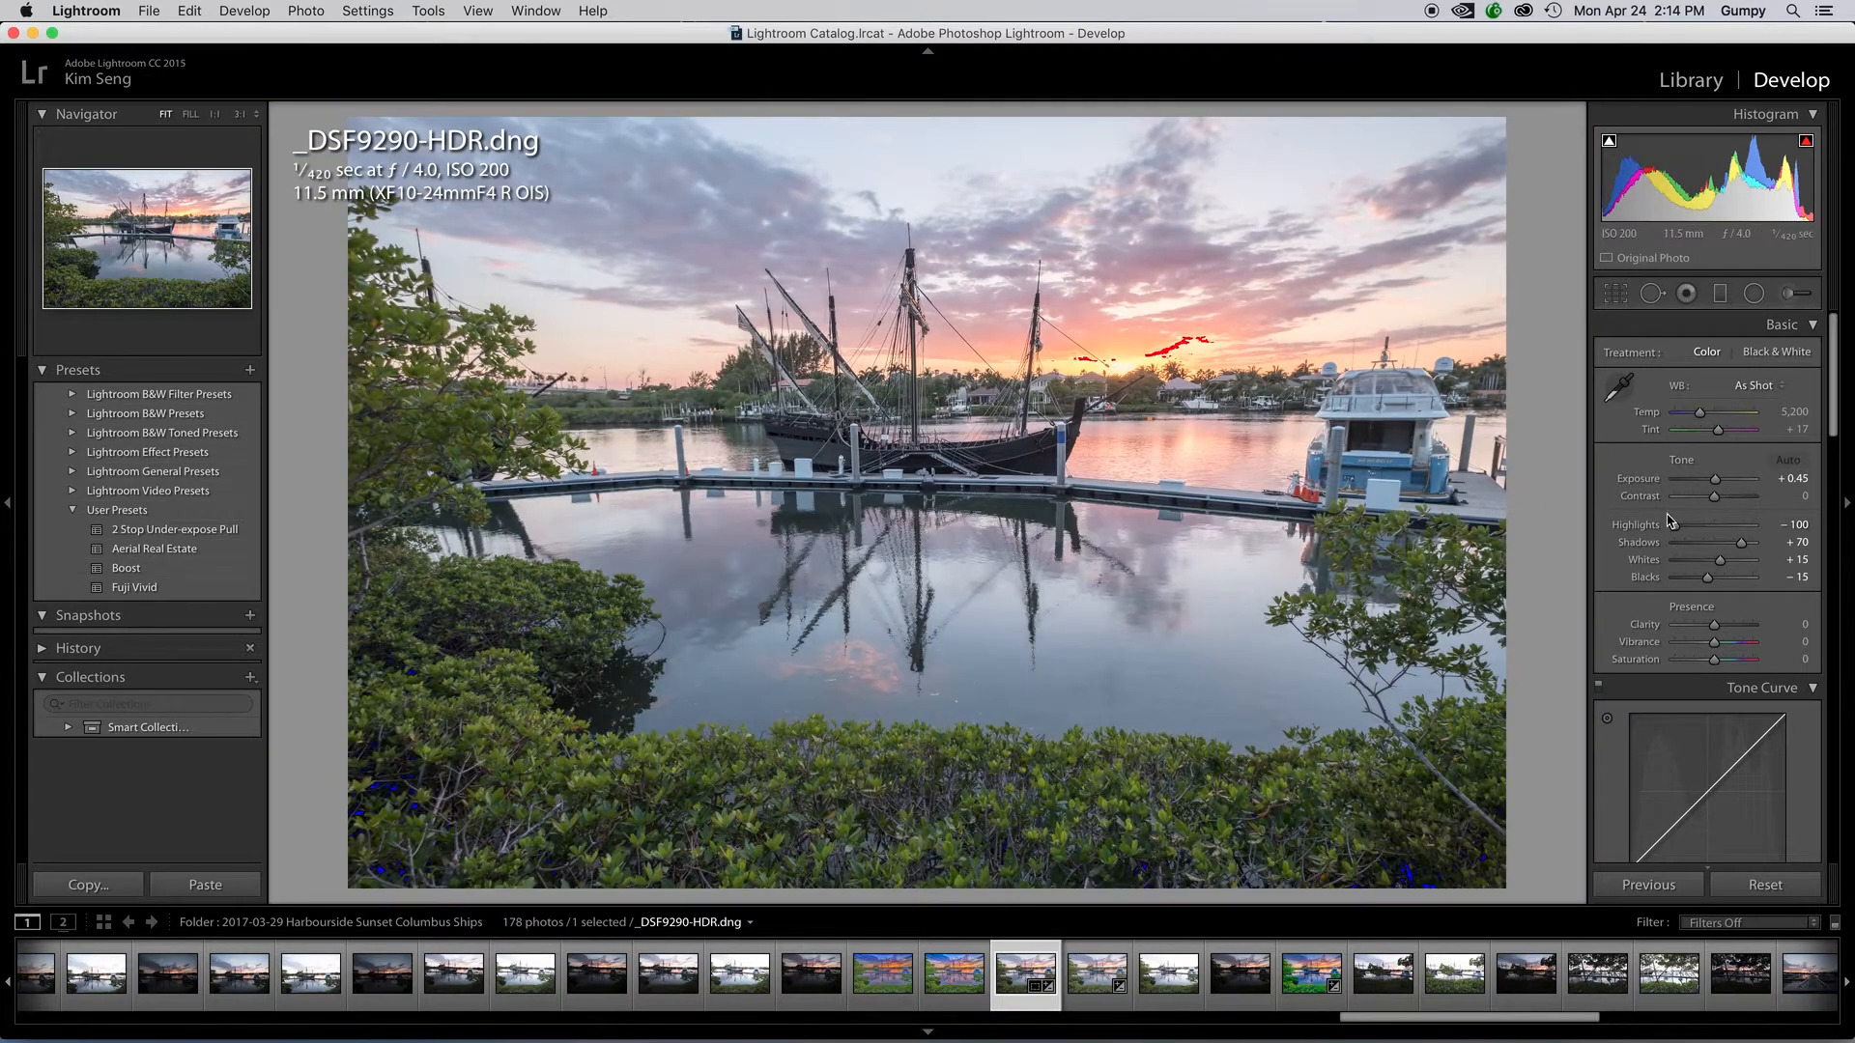
Step: Set the Vibrance of _DSF9290-HDR.dng to +32 and inspect the sunset area at 1:1
click(1715, 646)
drag(1715, 645, 1728, 653)
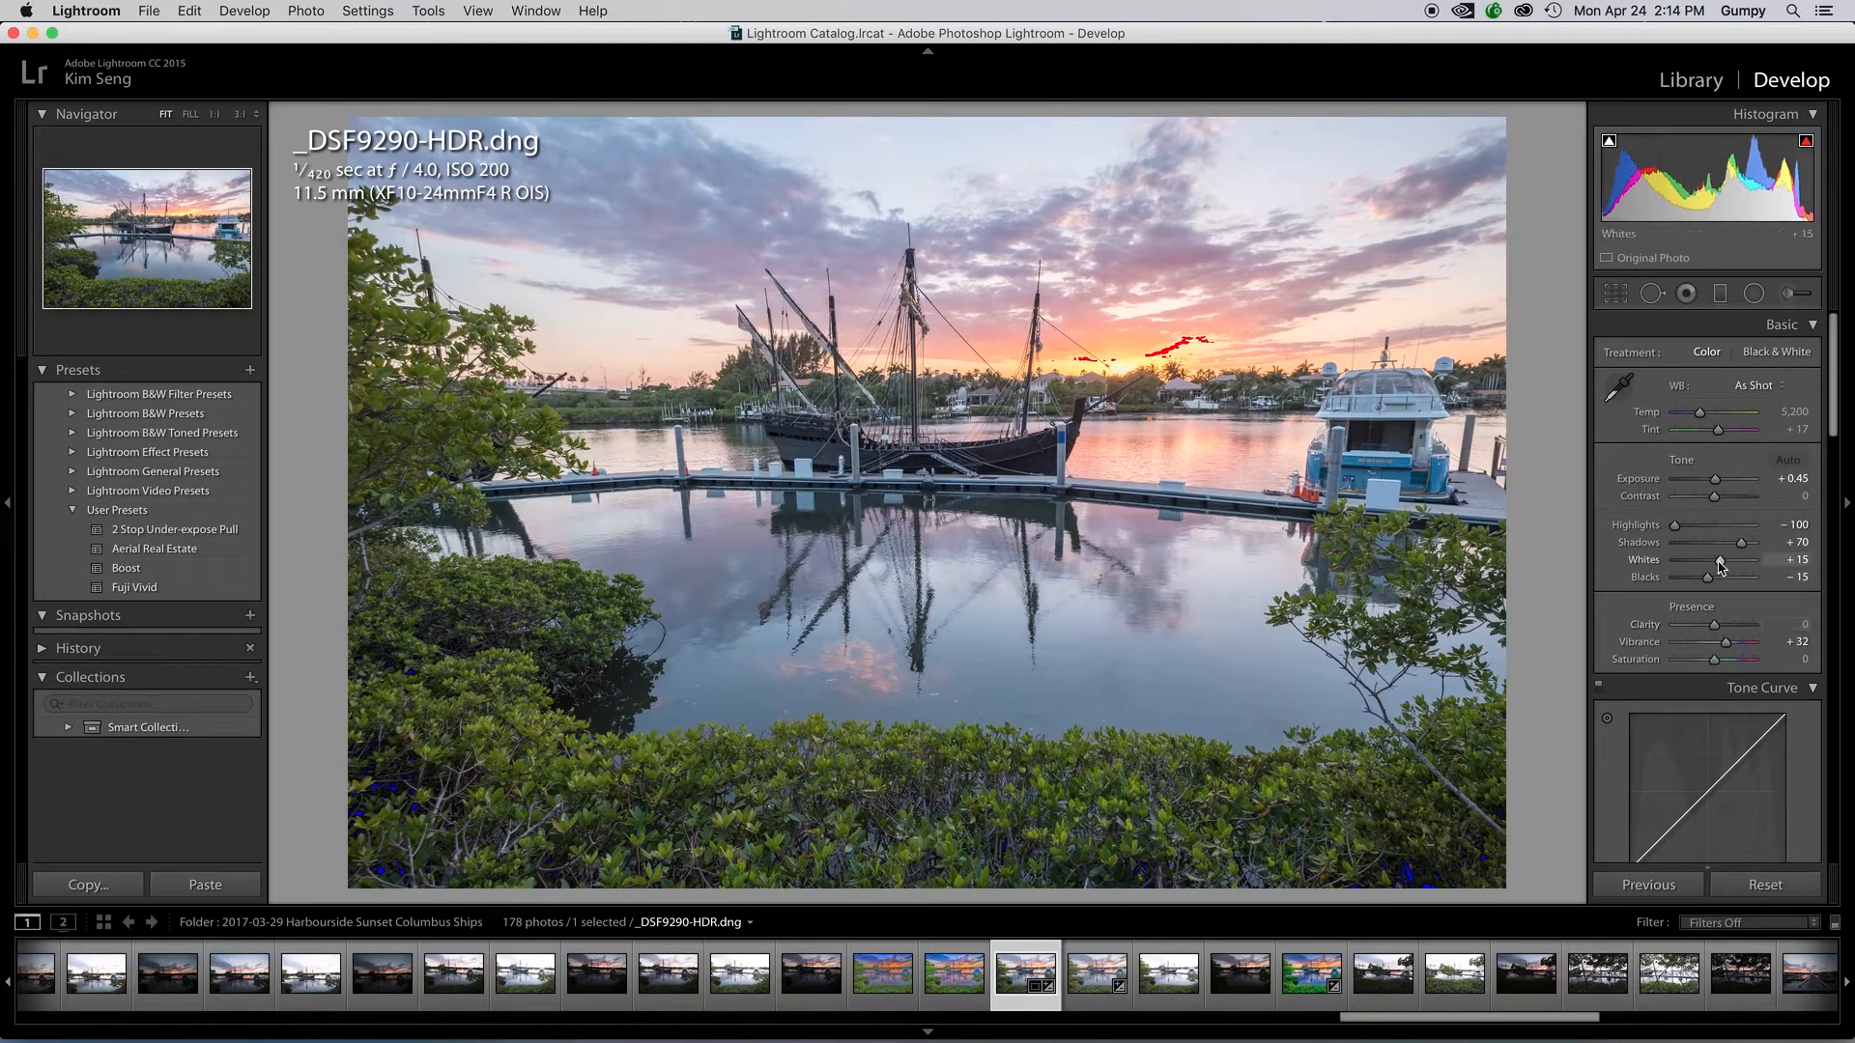
scroll(1727, 578, down, 1)
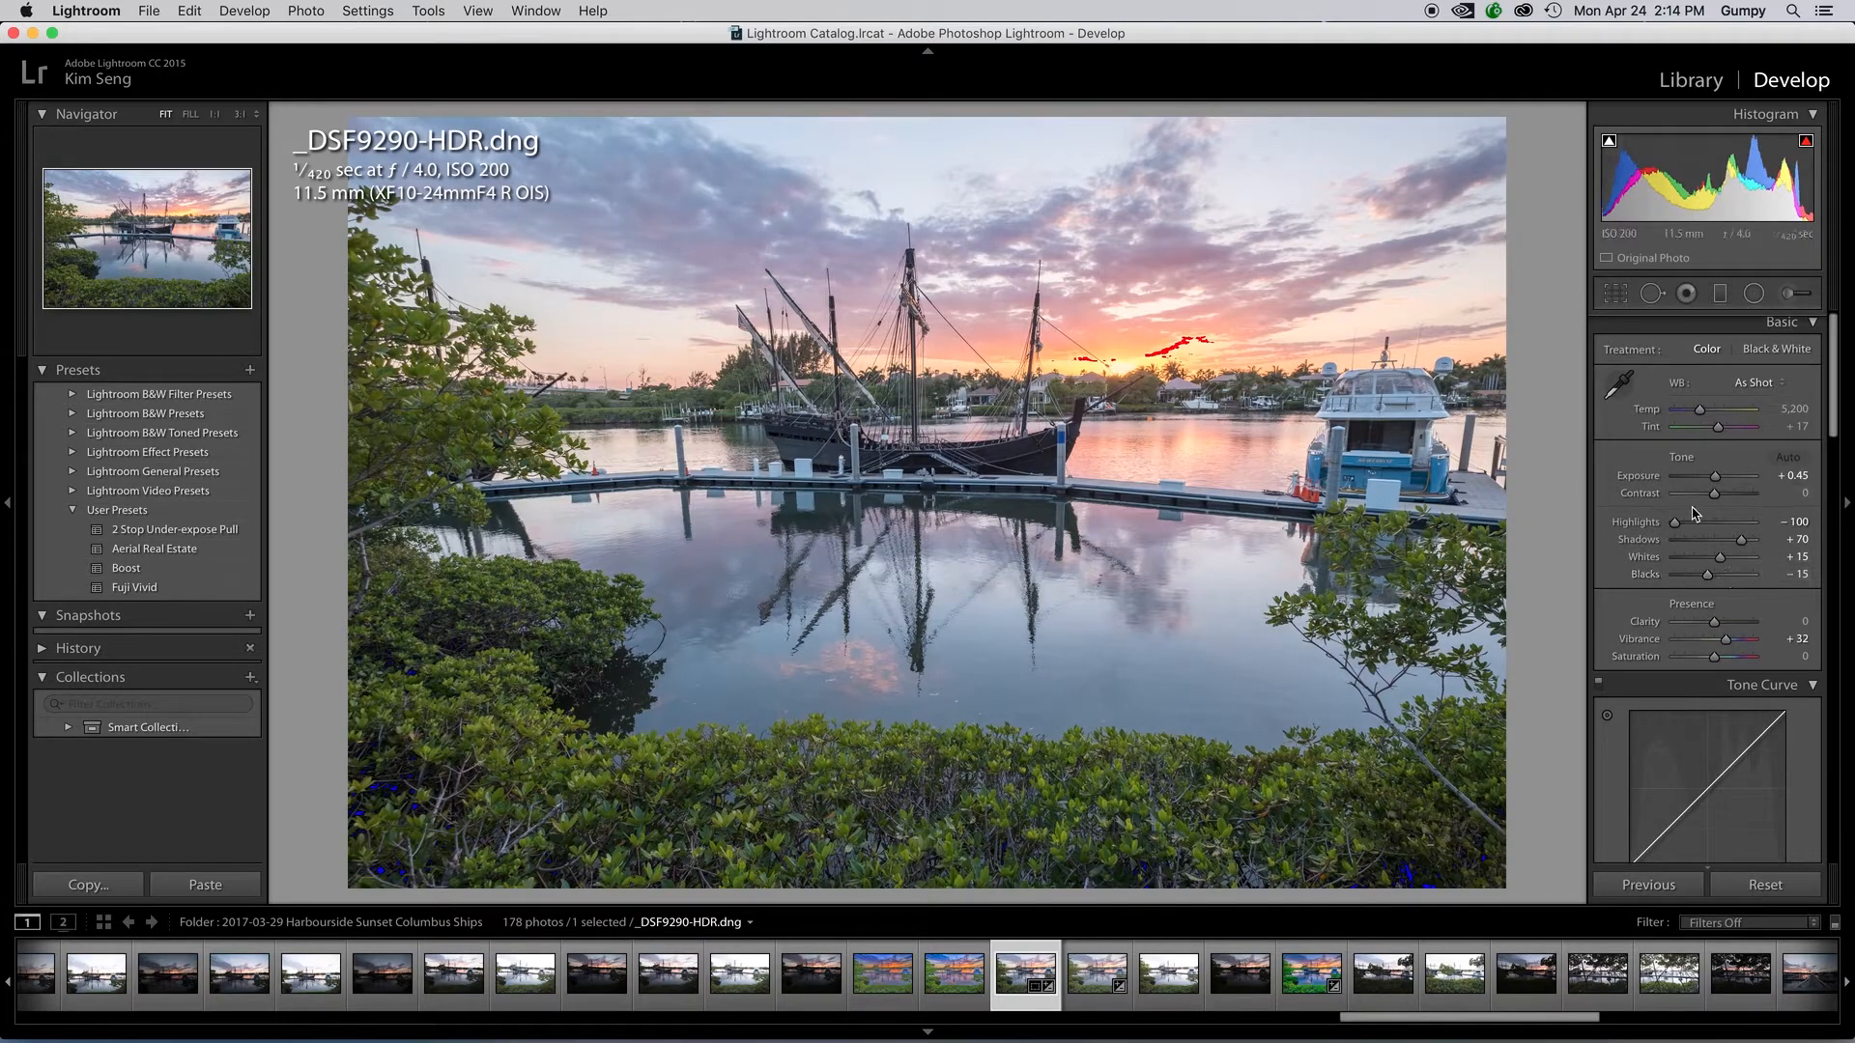
scroll(1697, 514, down, 2)
click(1117, 332)
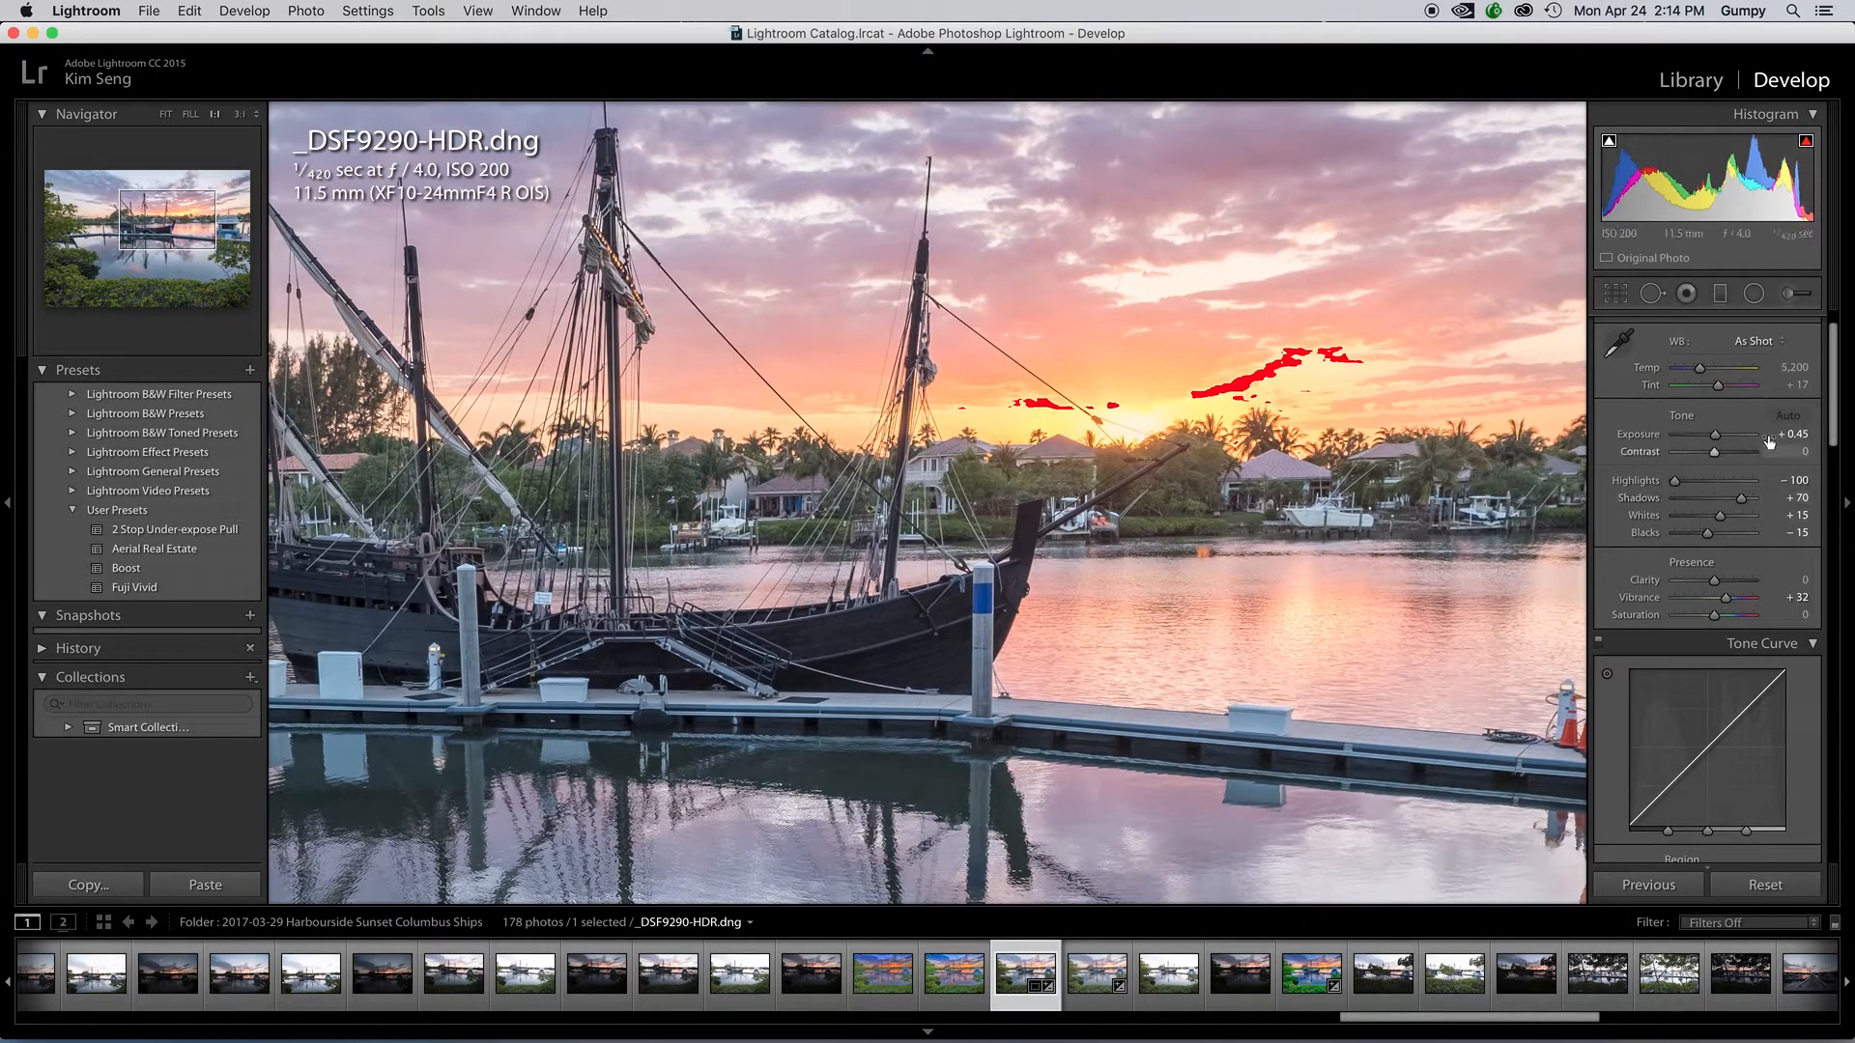
Step: Add an inverted radial filter over the sunset clouds of _DSF9290-HDR.dng and set its Whites to −4
click(1754, 293)
mouse_move(989, 347)
mouse_down()
mouse_move(1568, 435)
mouse_move(1618, 475)
mouse_up()
drag(1205, 363, 1309, 399)
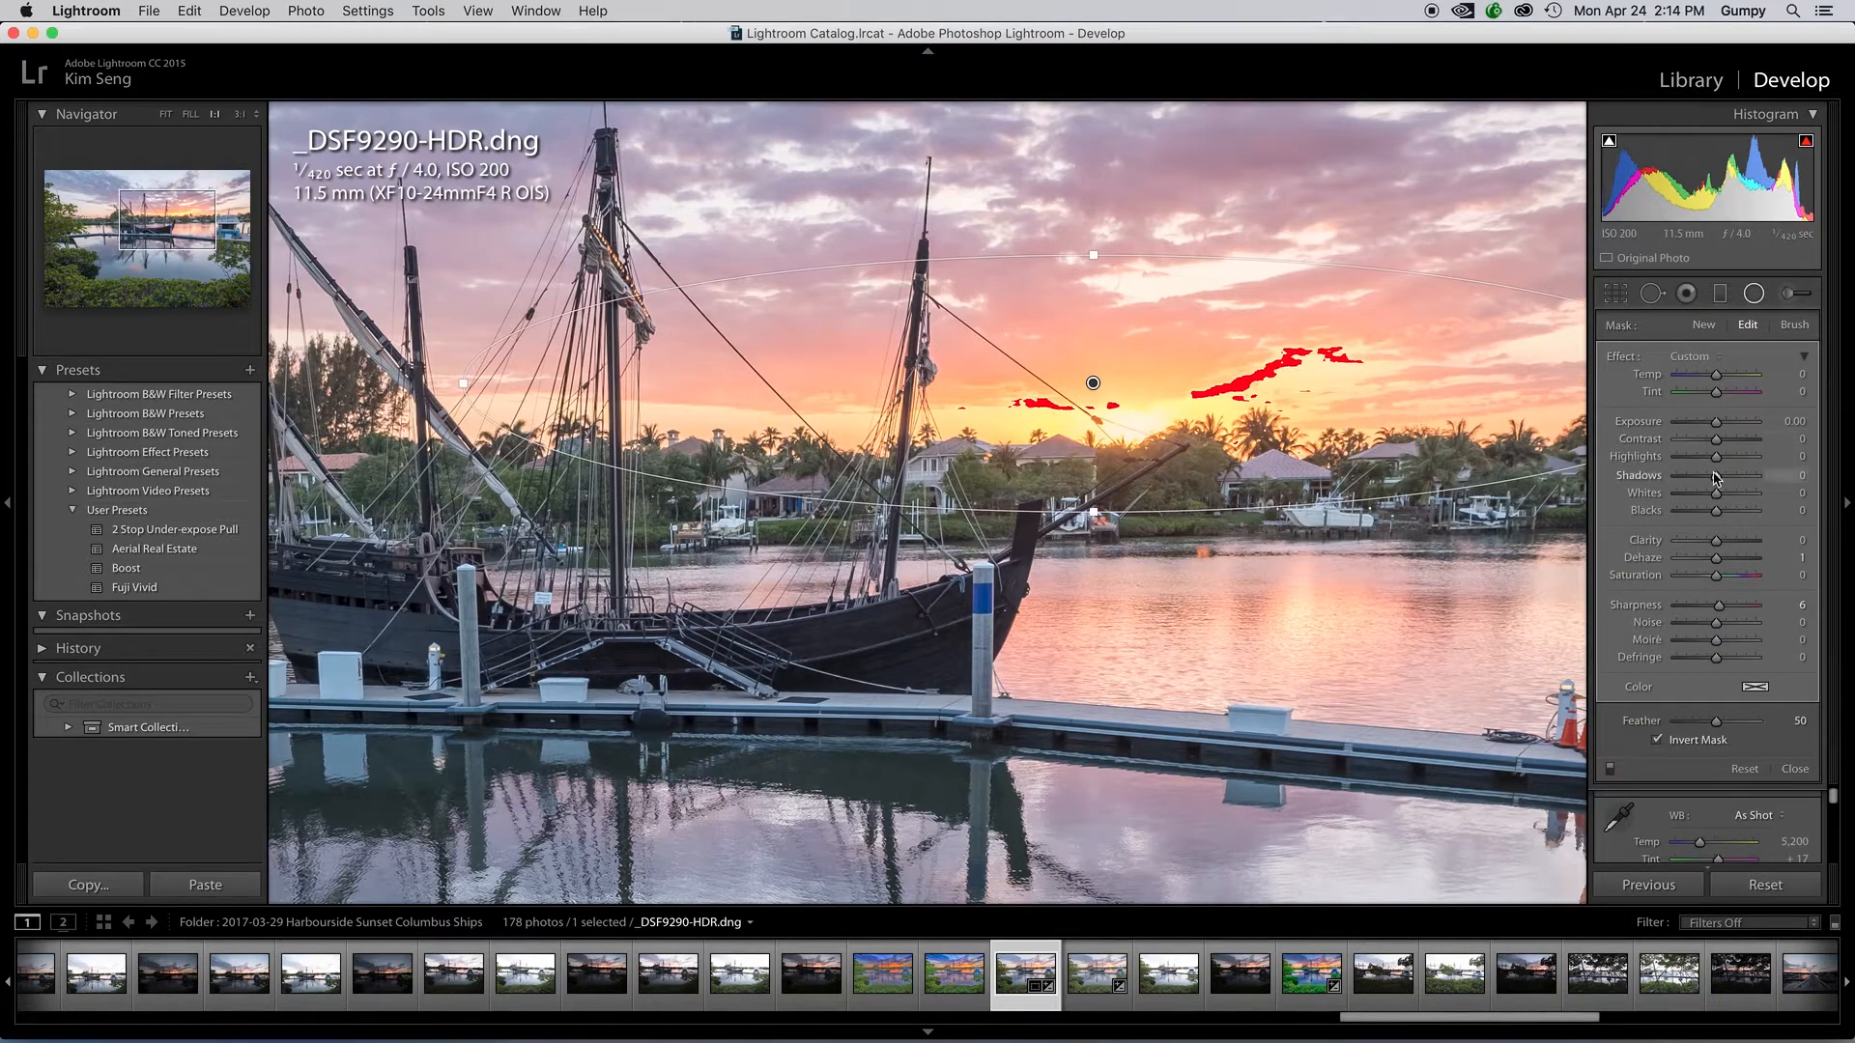
click(1756, 295)
click(1755, 296)
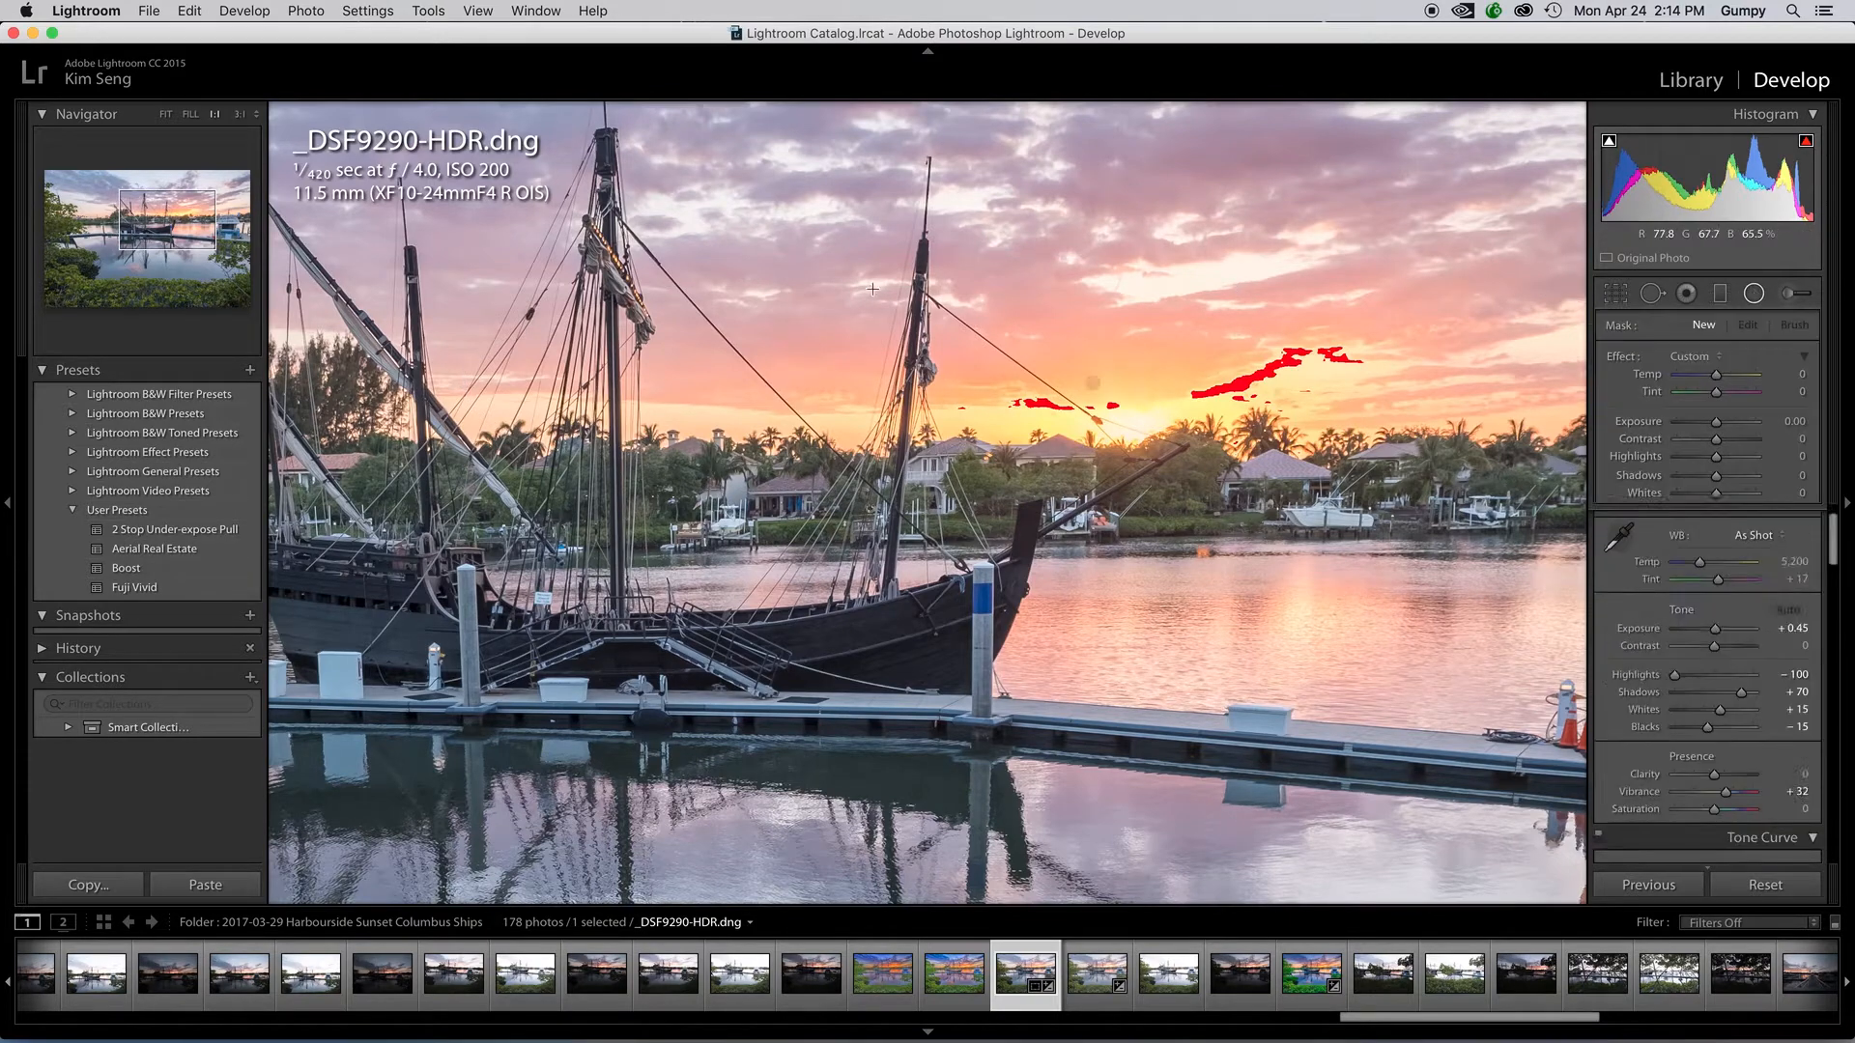
click(1092, 383)
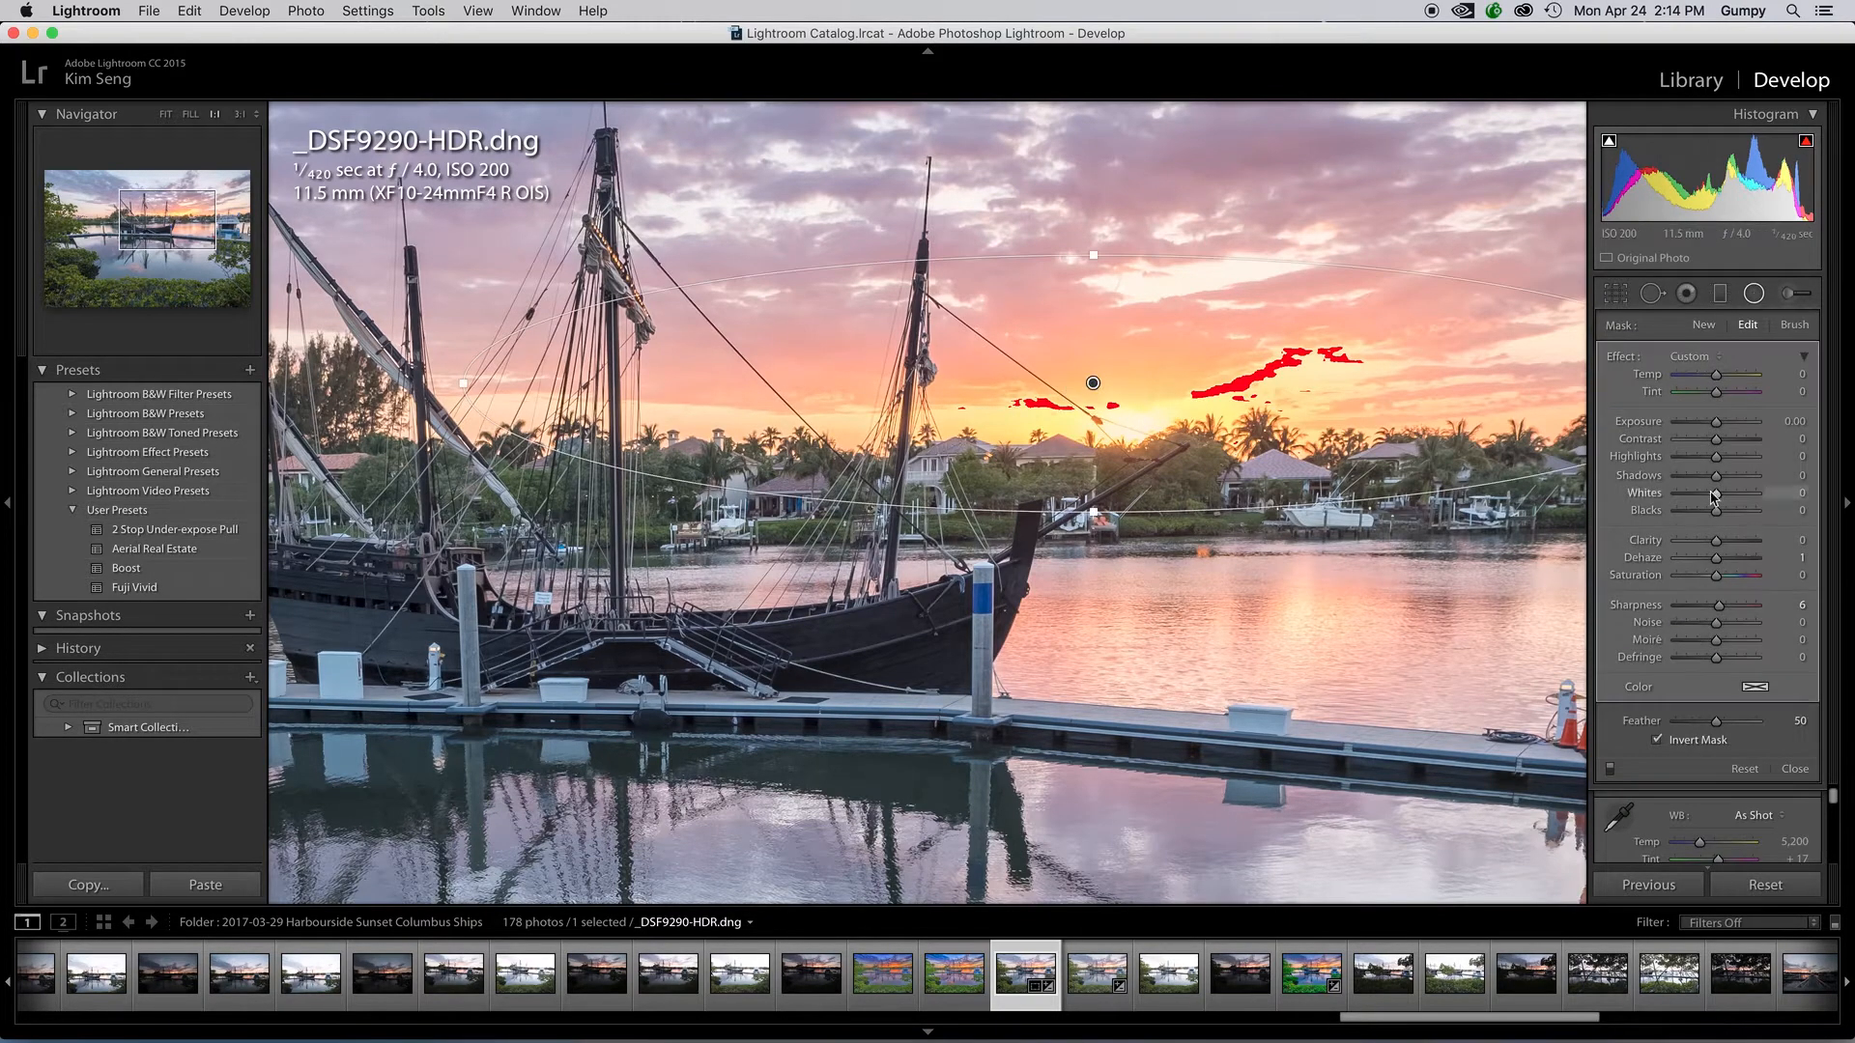
drag(1716, 498, 1714, 498)
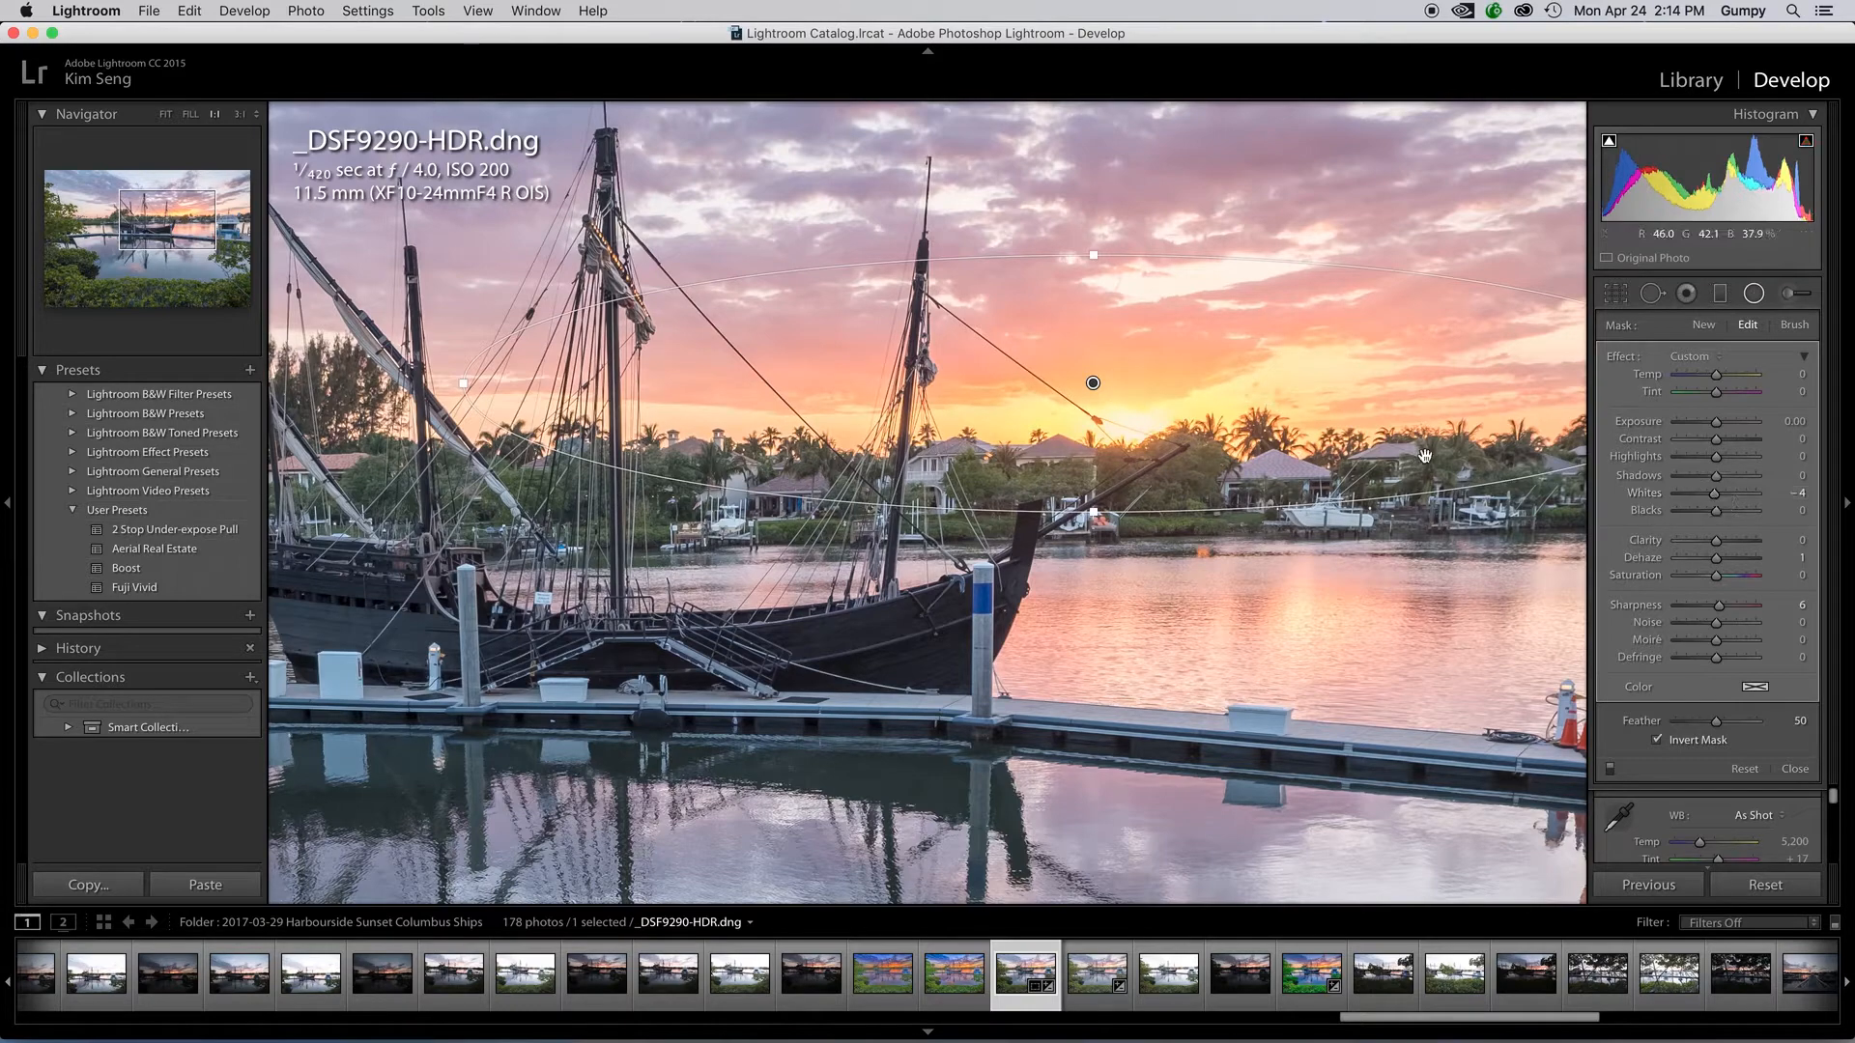
click(1754, 292)
Step: Add a wide radial filter over the foreground bushes and raise its Blacks slightly to recover the clipped shadows
click(1238, 579)
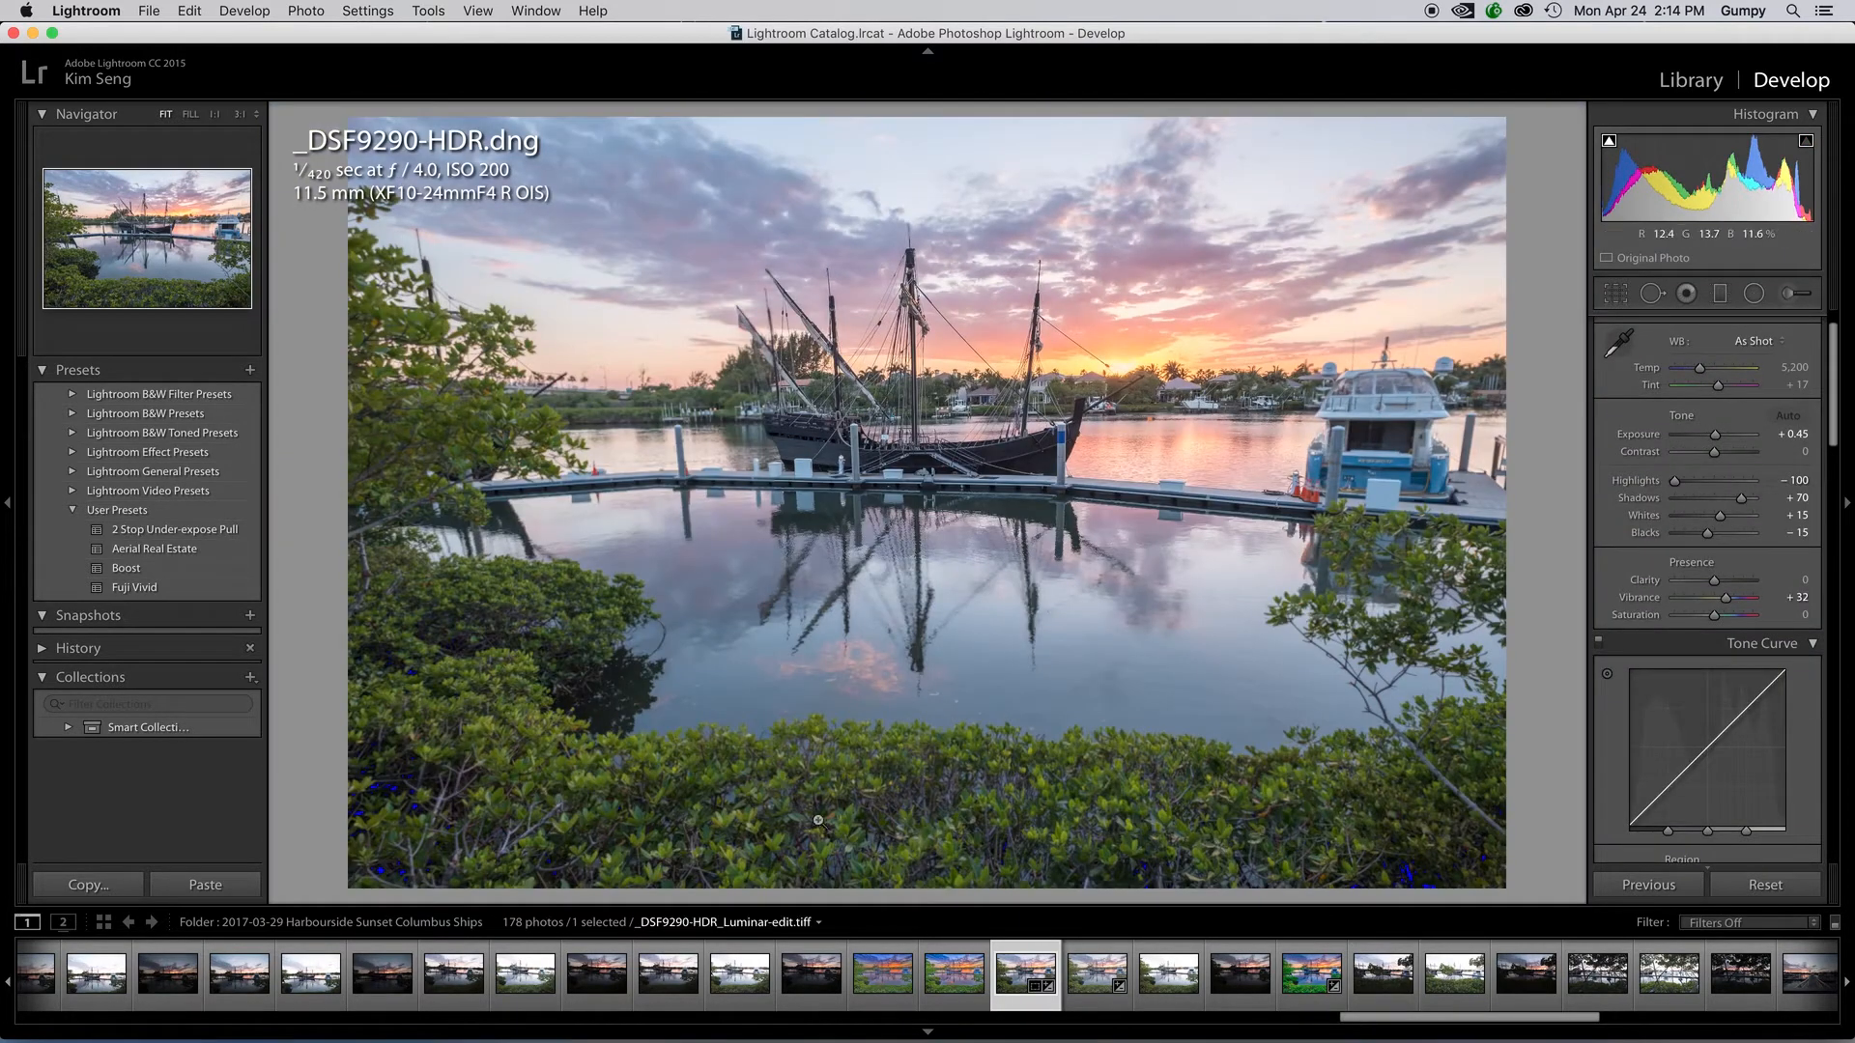
click(465, 795)
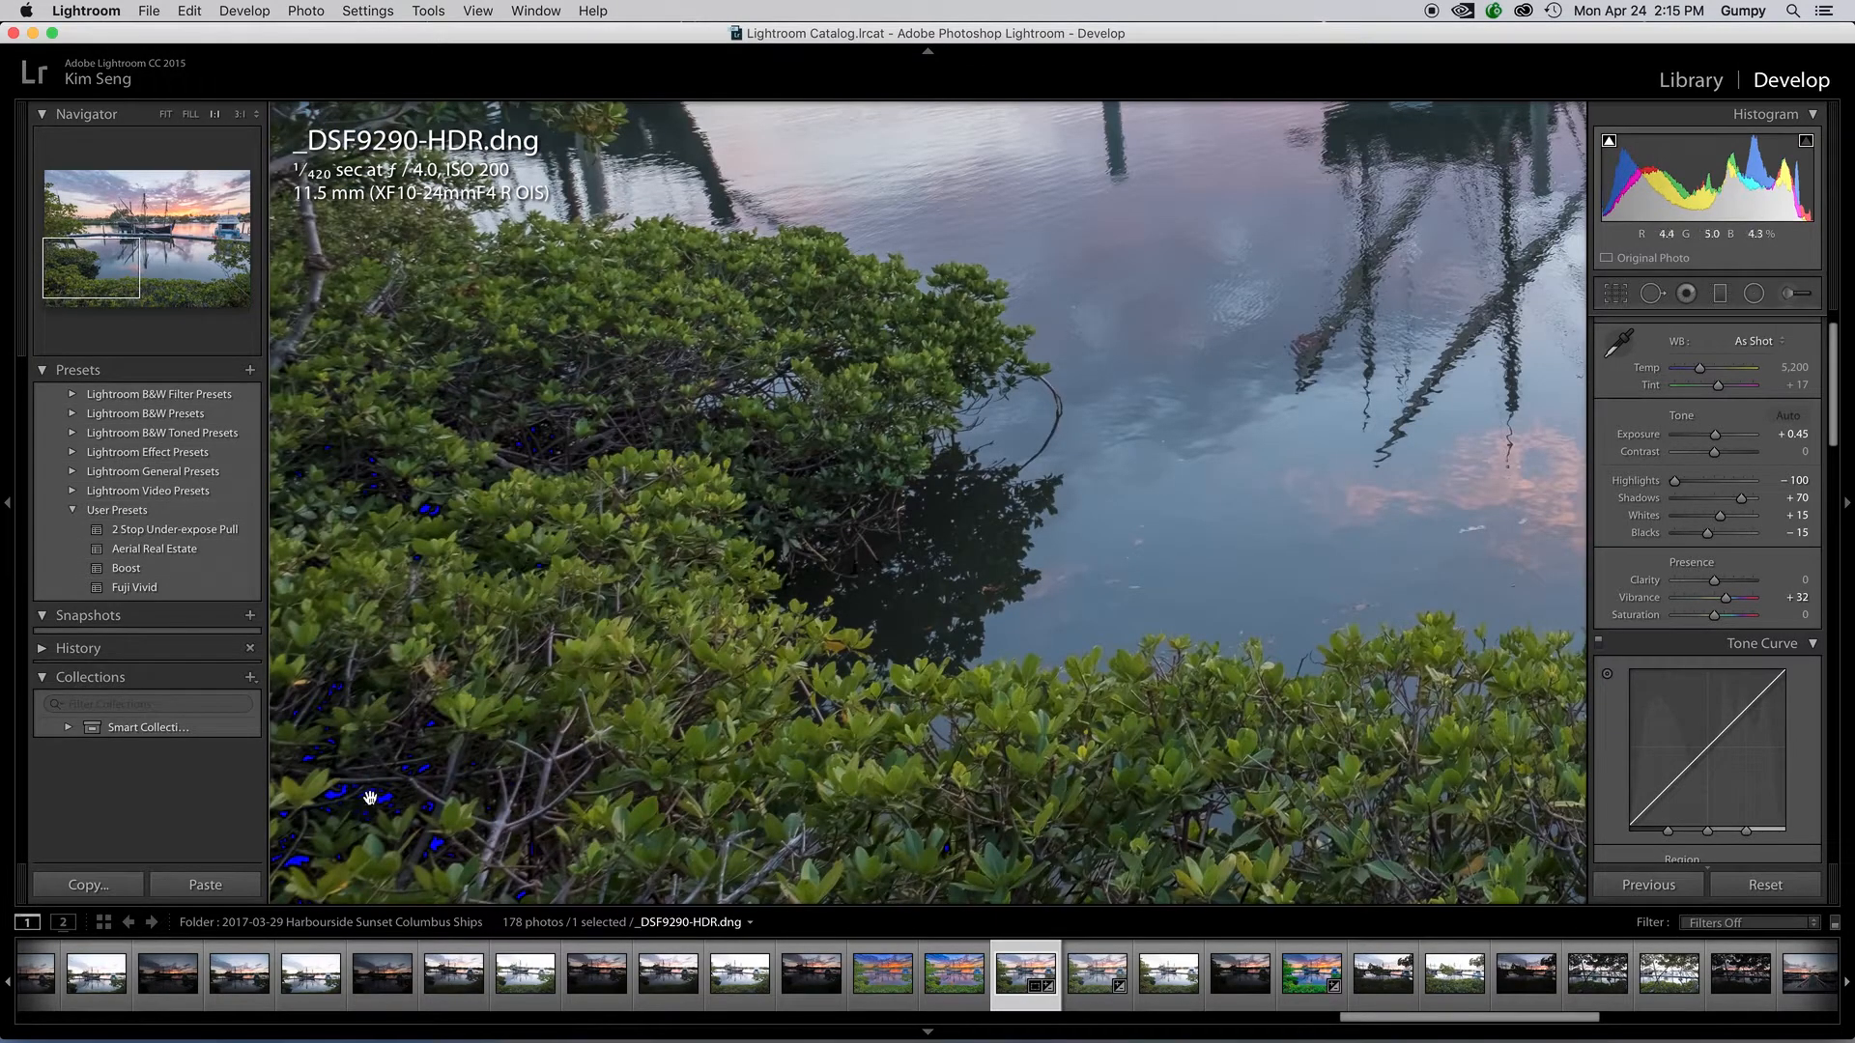
click(368, 782)
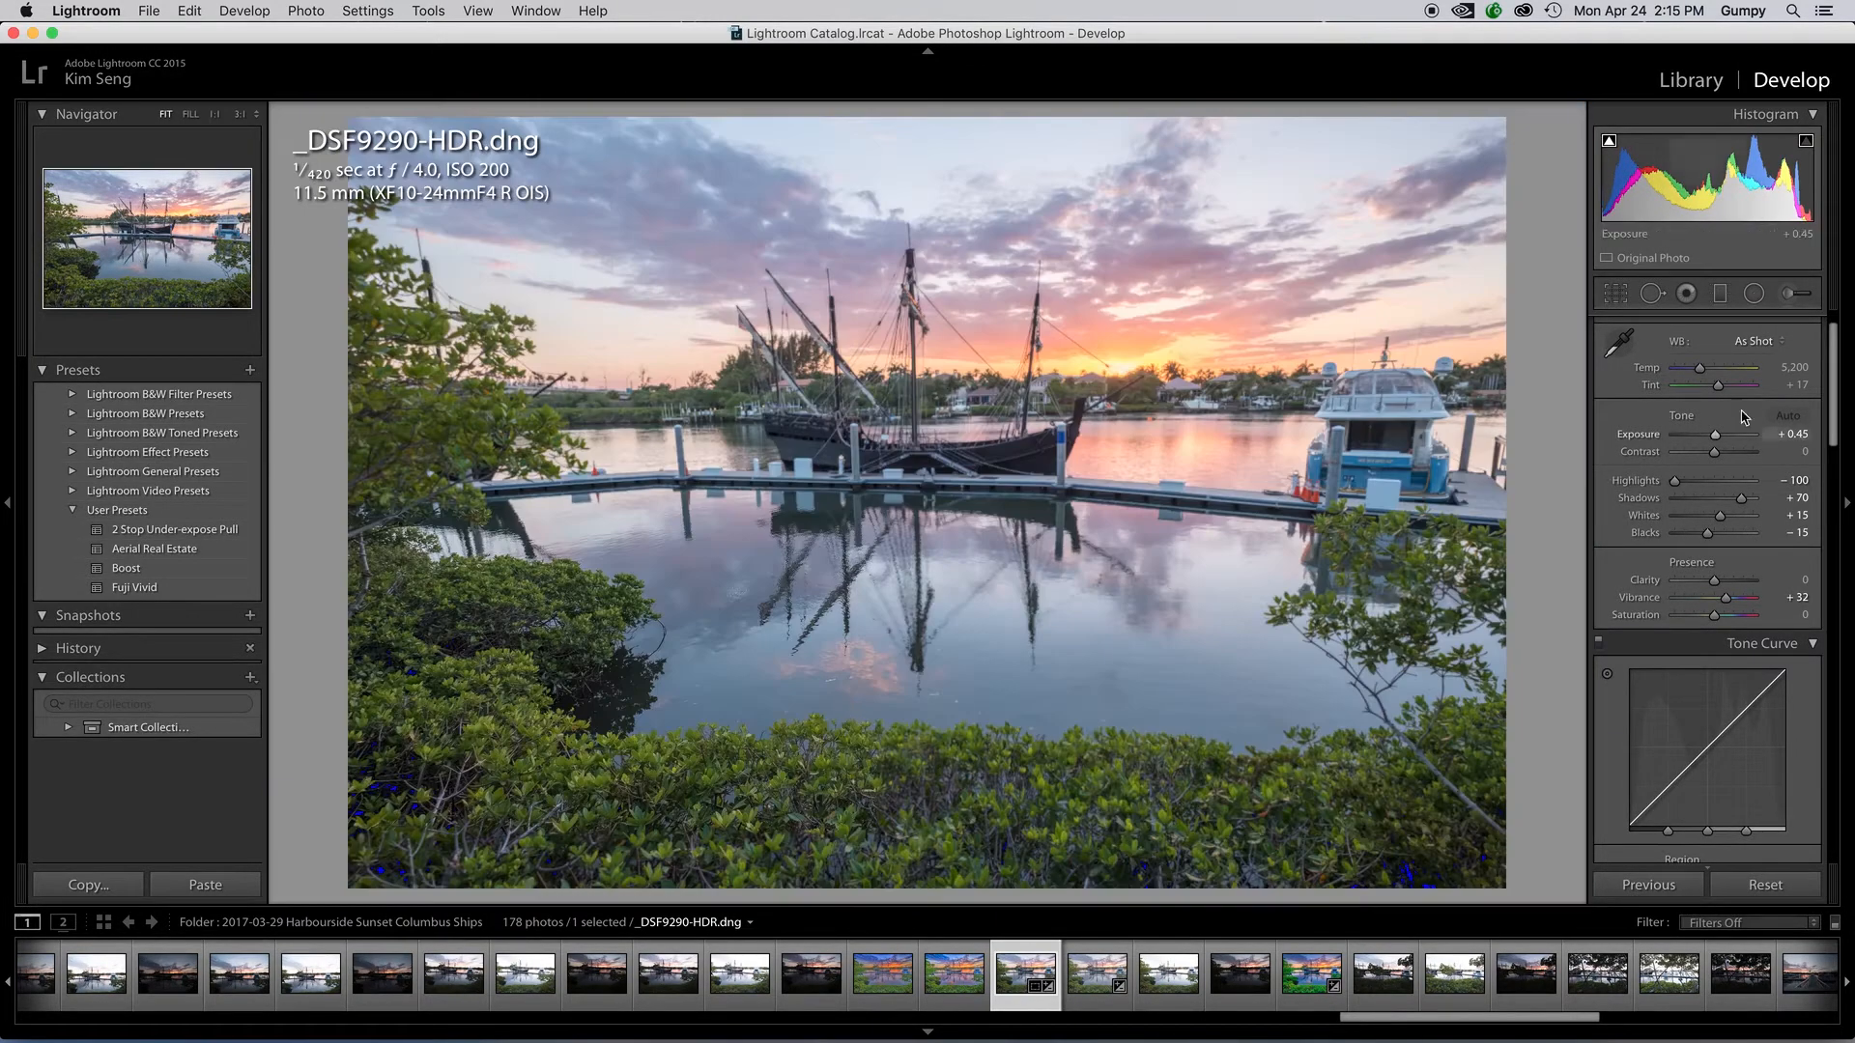
click(1754, 292)
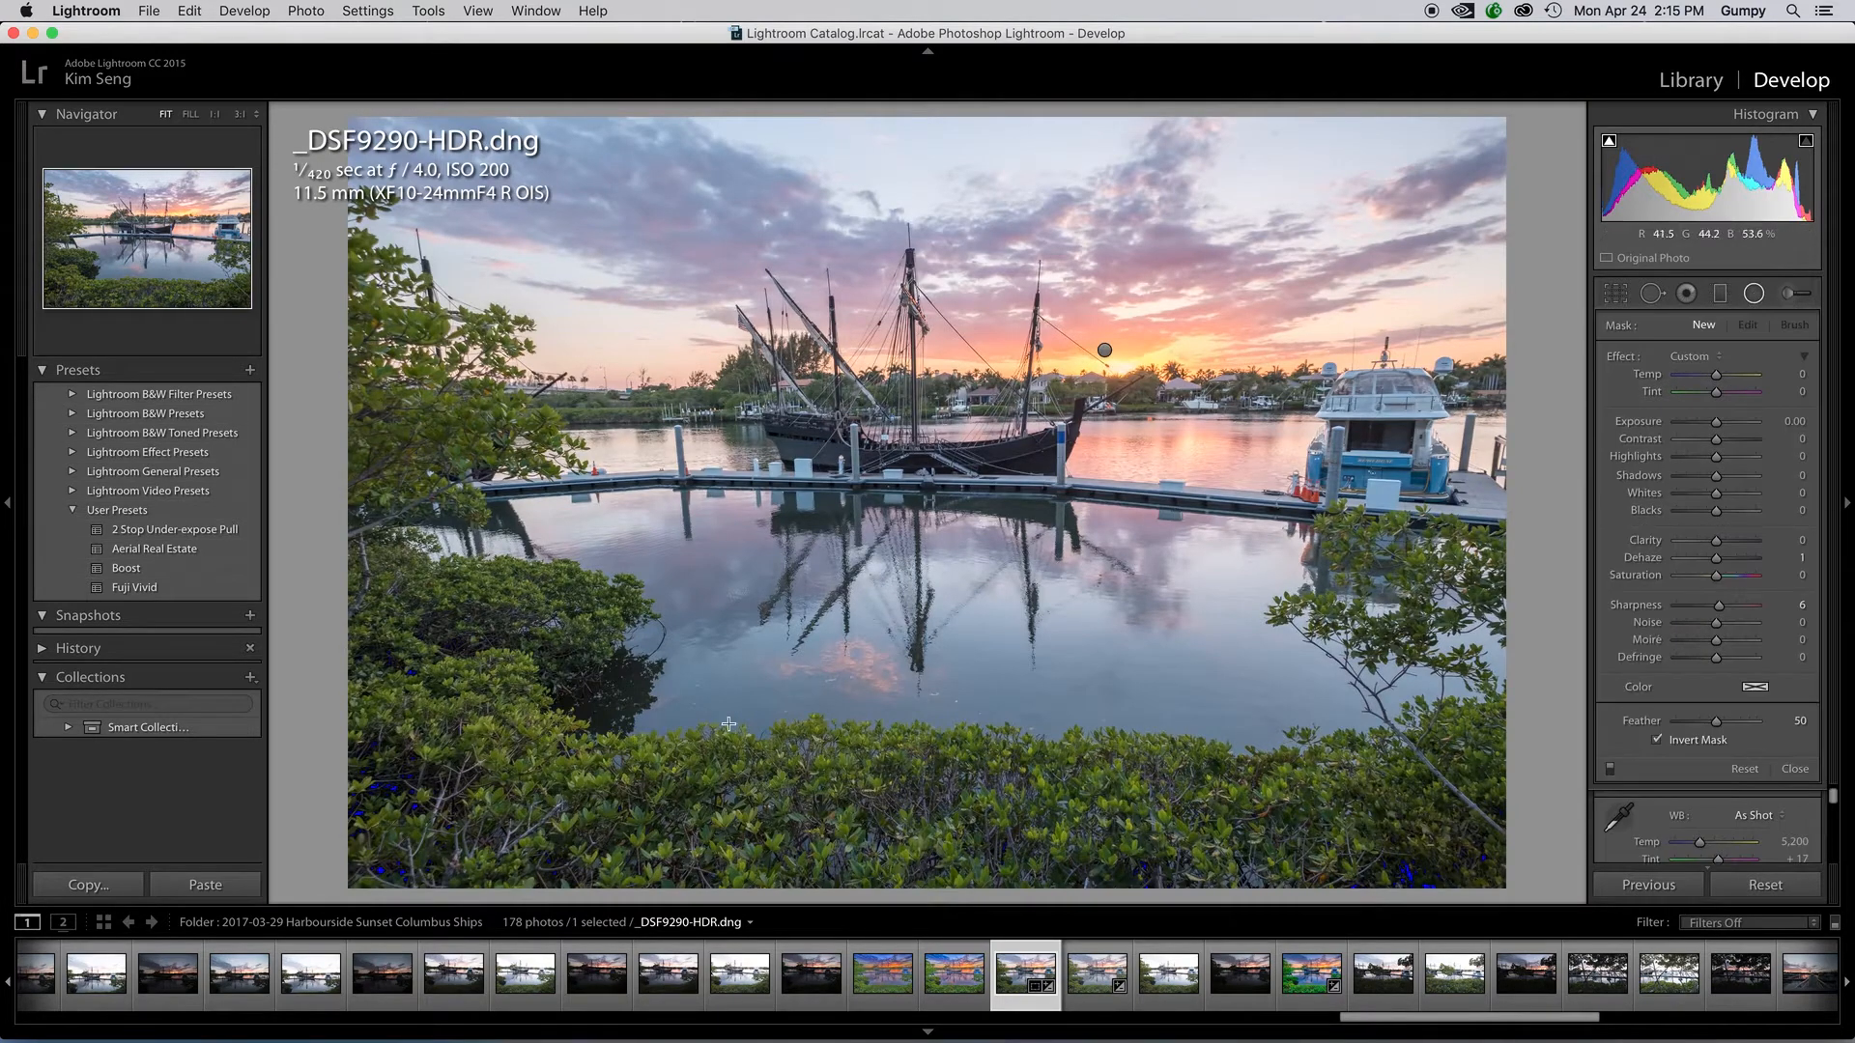
drag(676, 773, 1614, 931)
drag(913, 729, 1389, 720)
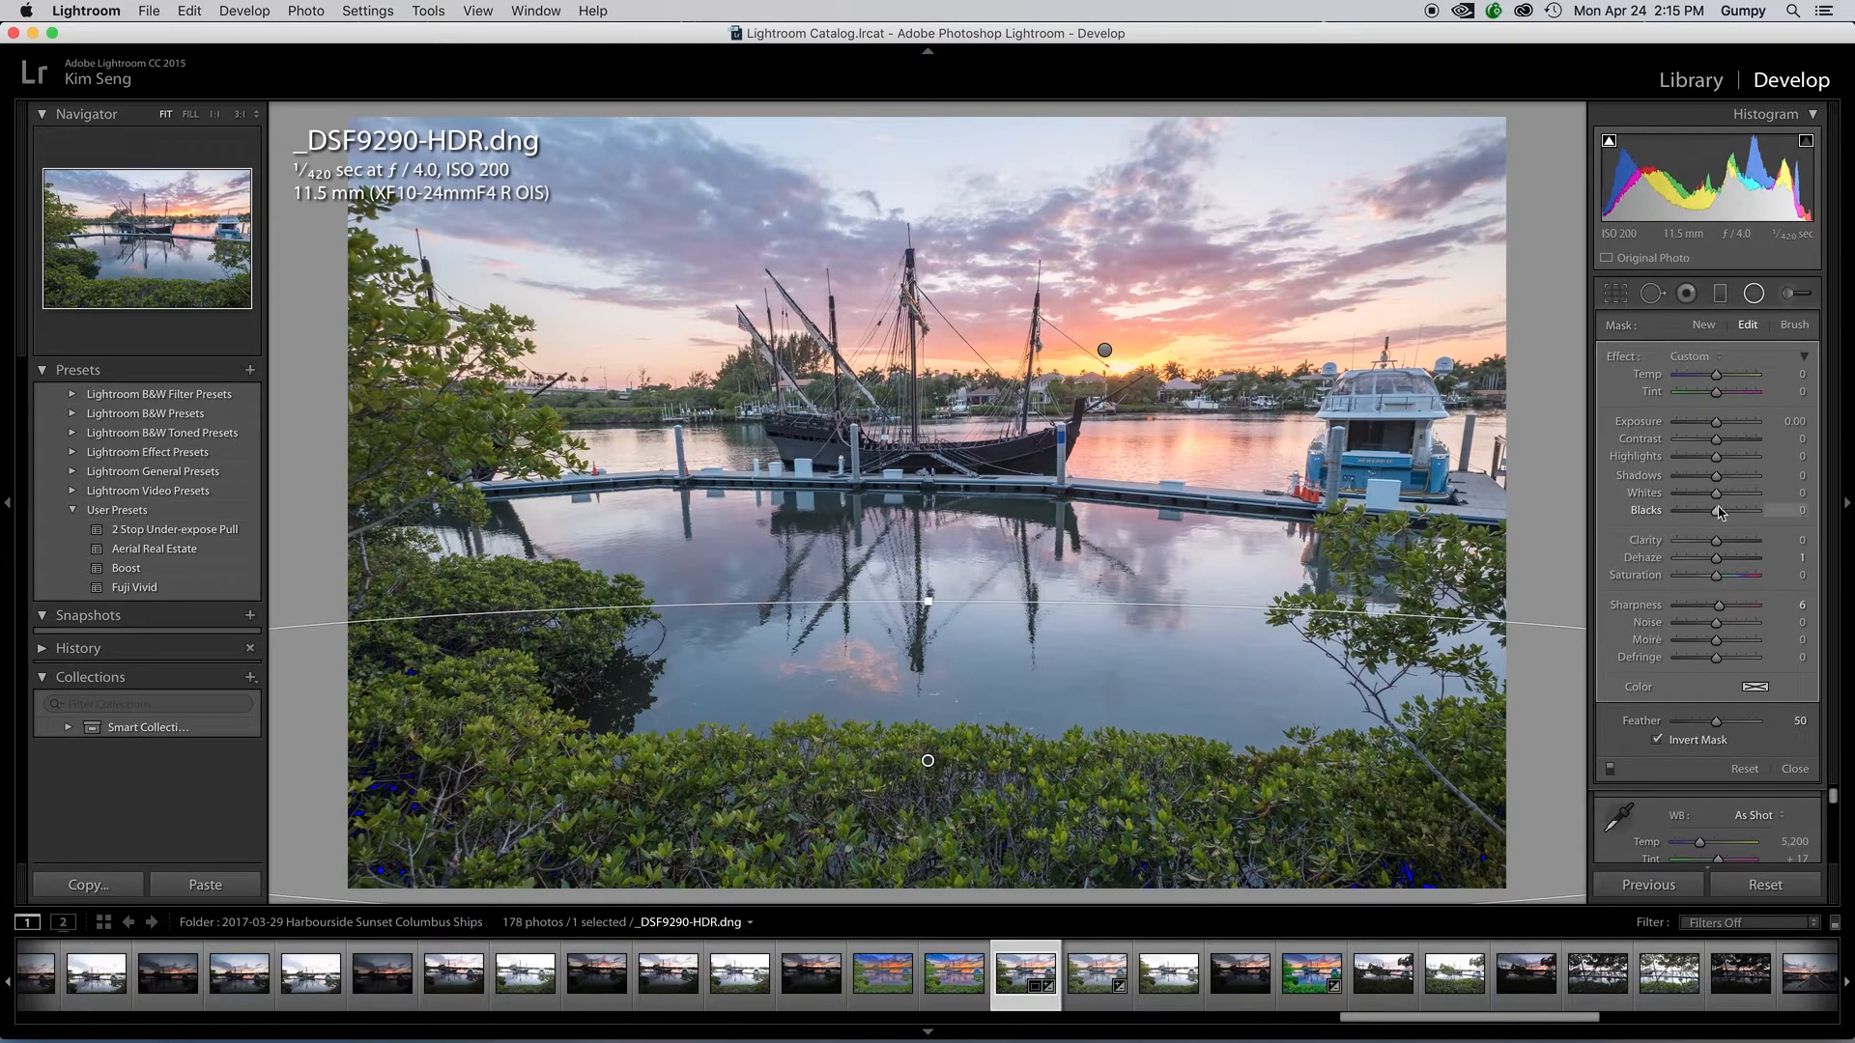
drag(1716, 511, 1718, 514)
click(1753, 295)
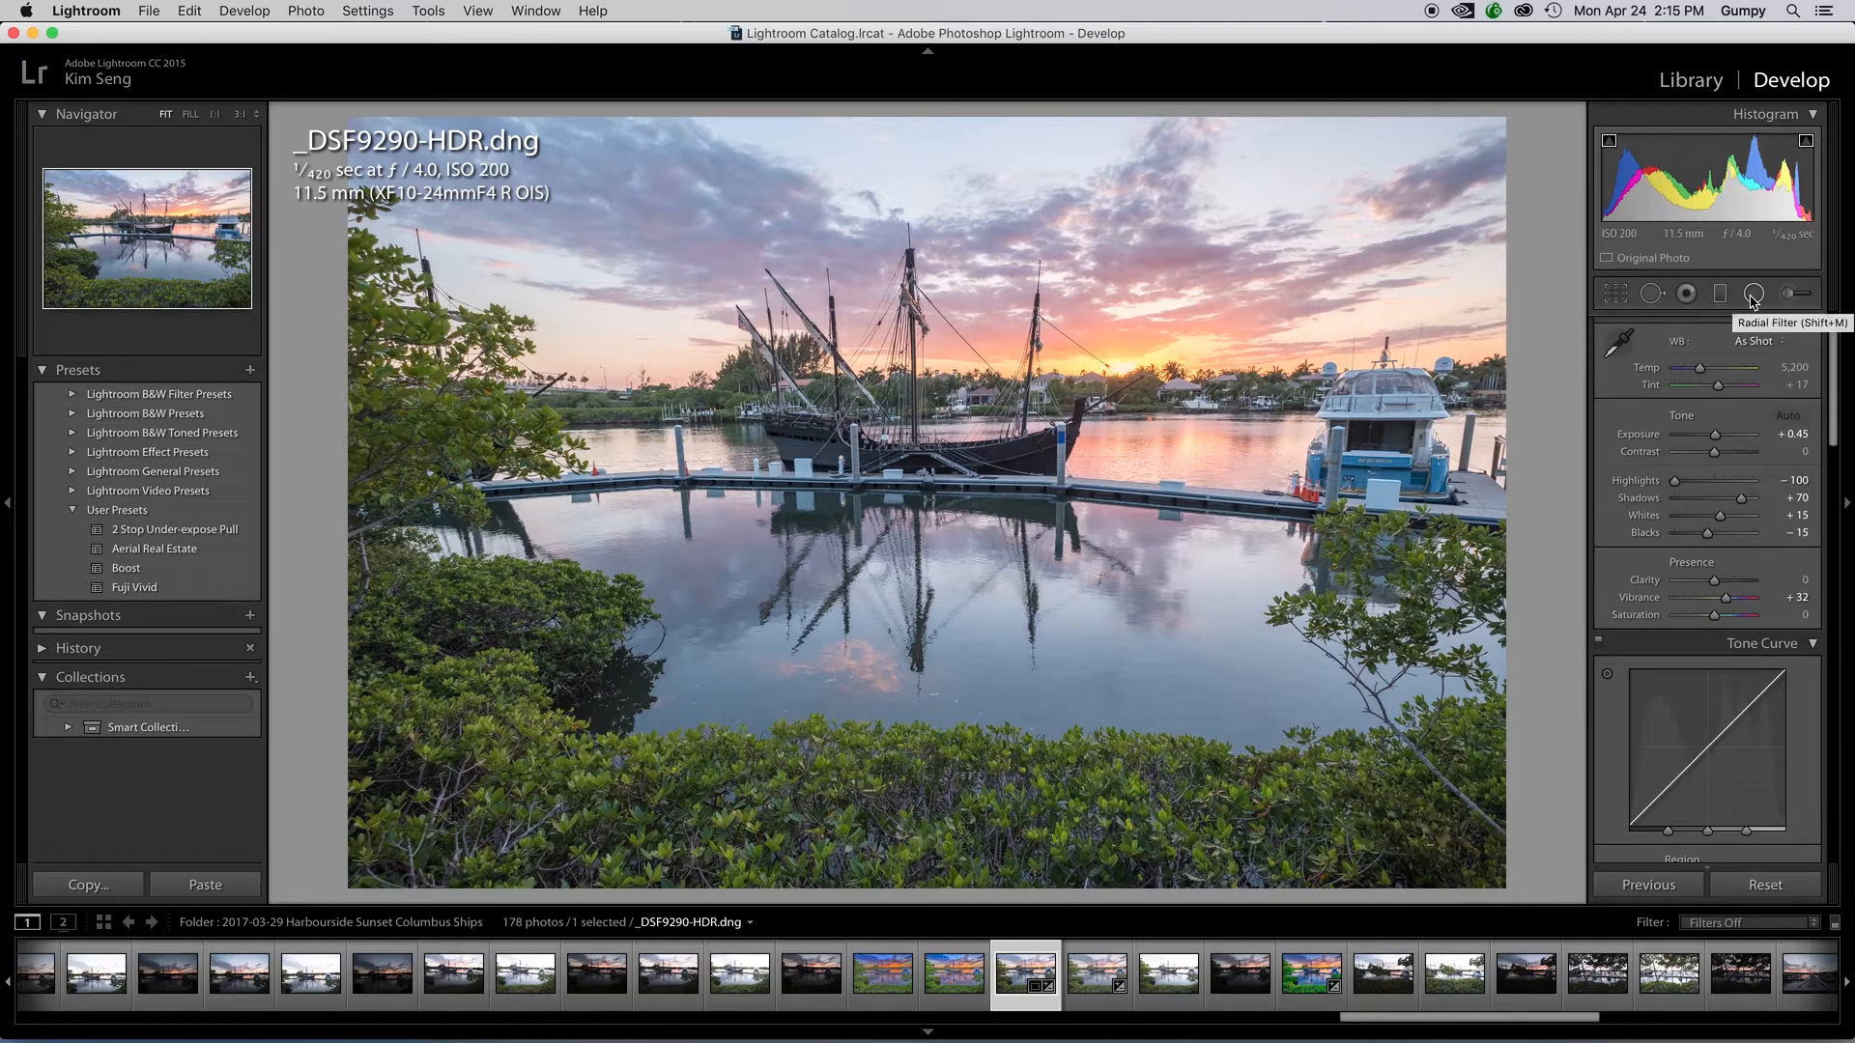
Step: Export _DSF9290-HDR.dng to Luminar as a TIFF with the Lightroom adjustments and switch to Luminar
right_click(898, 478)
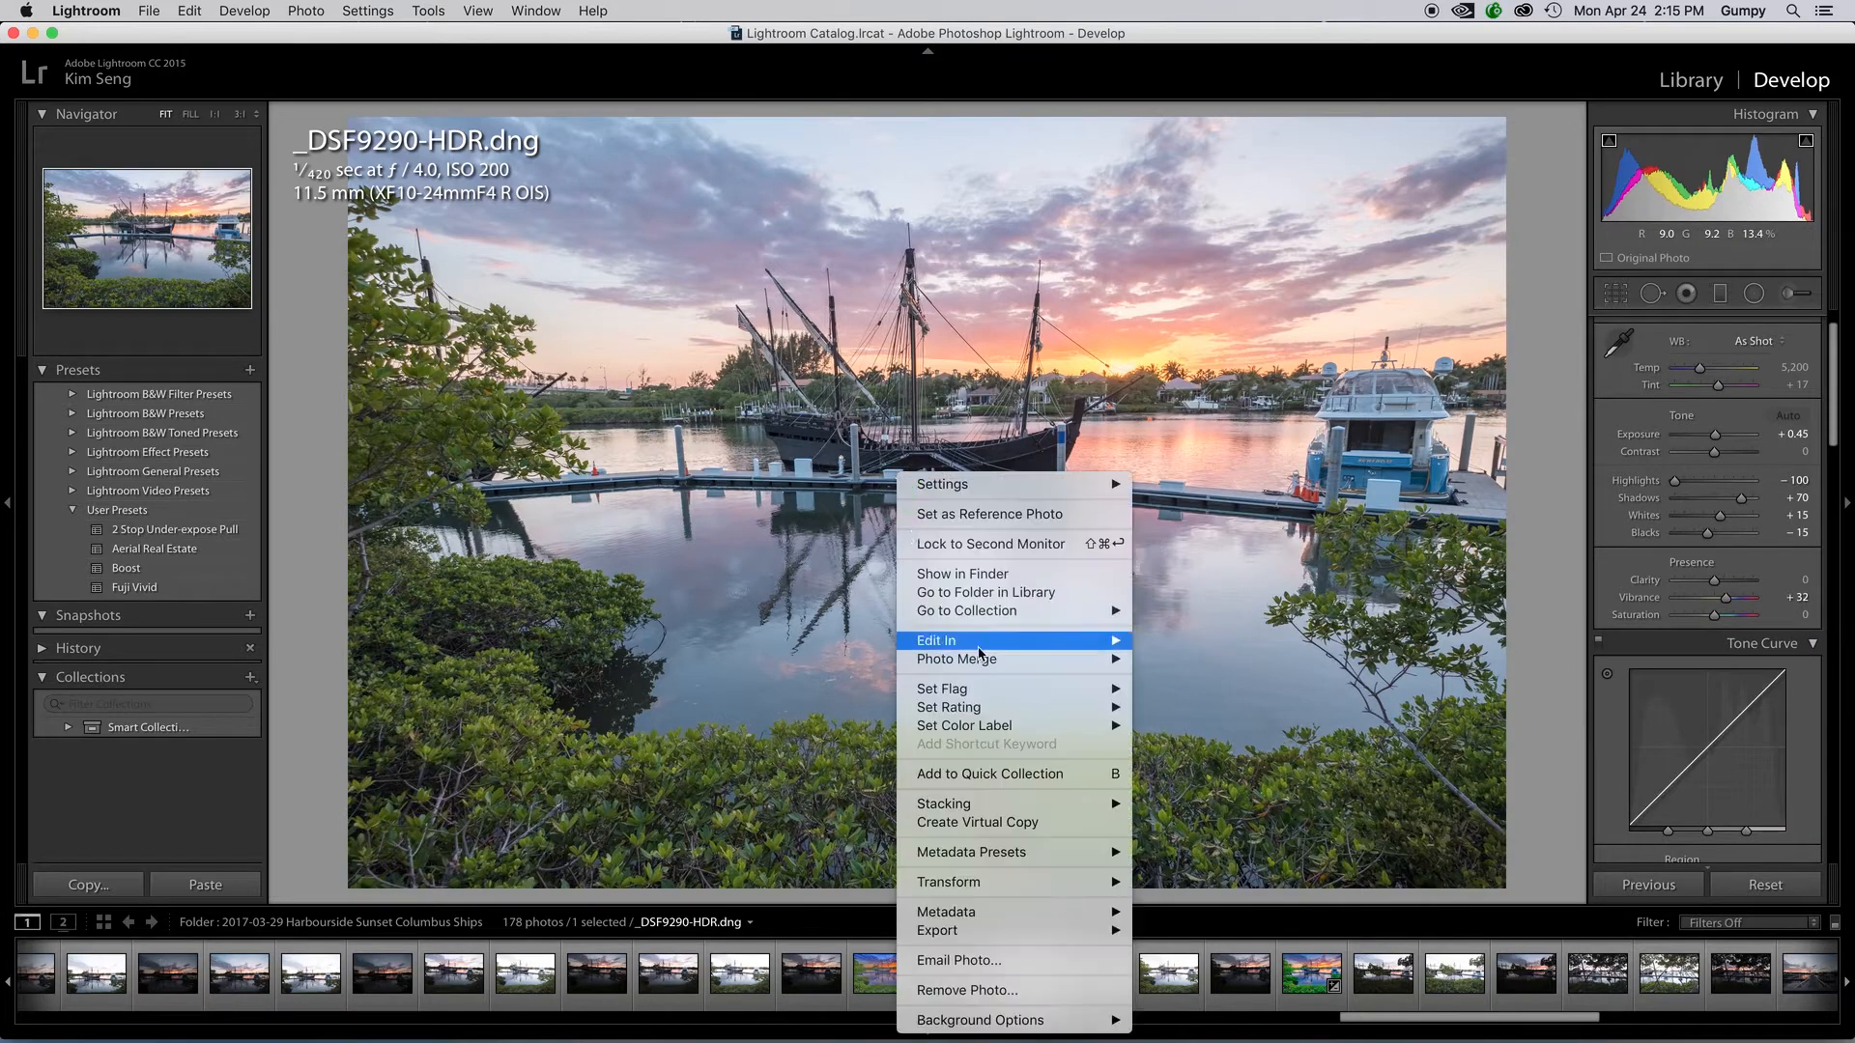
mouse_move(1056, 937)
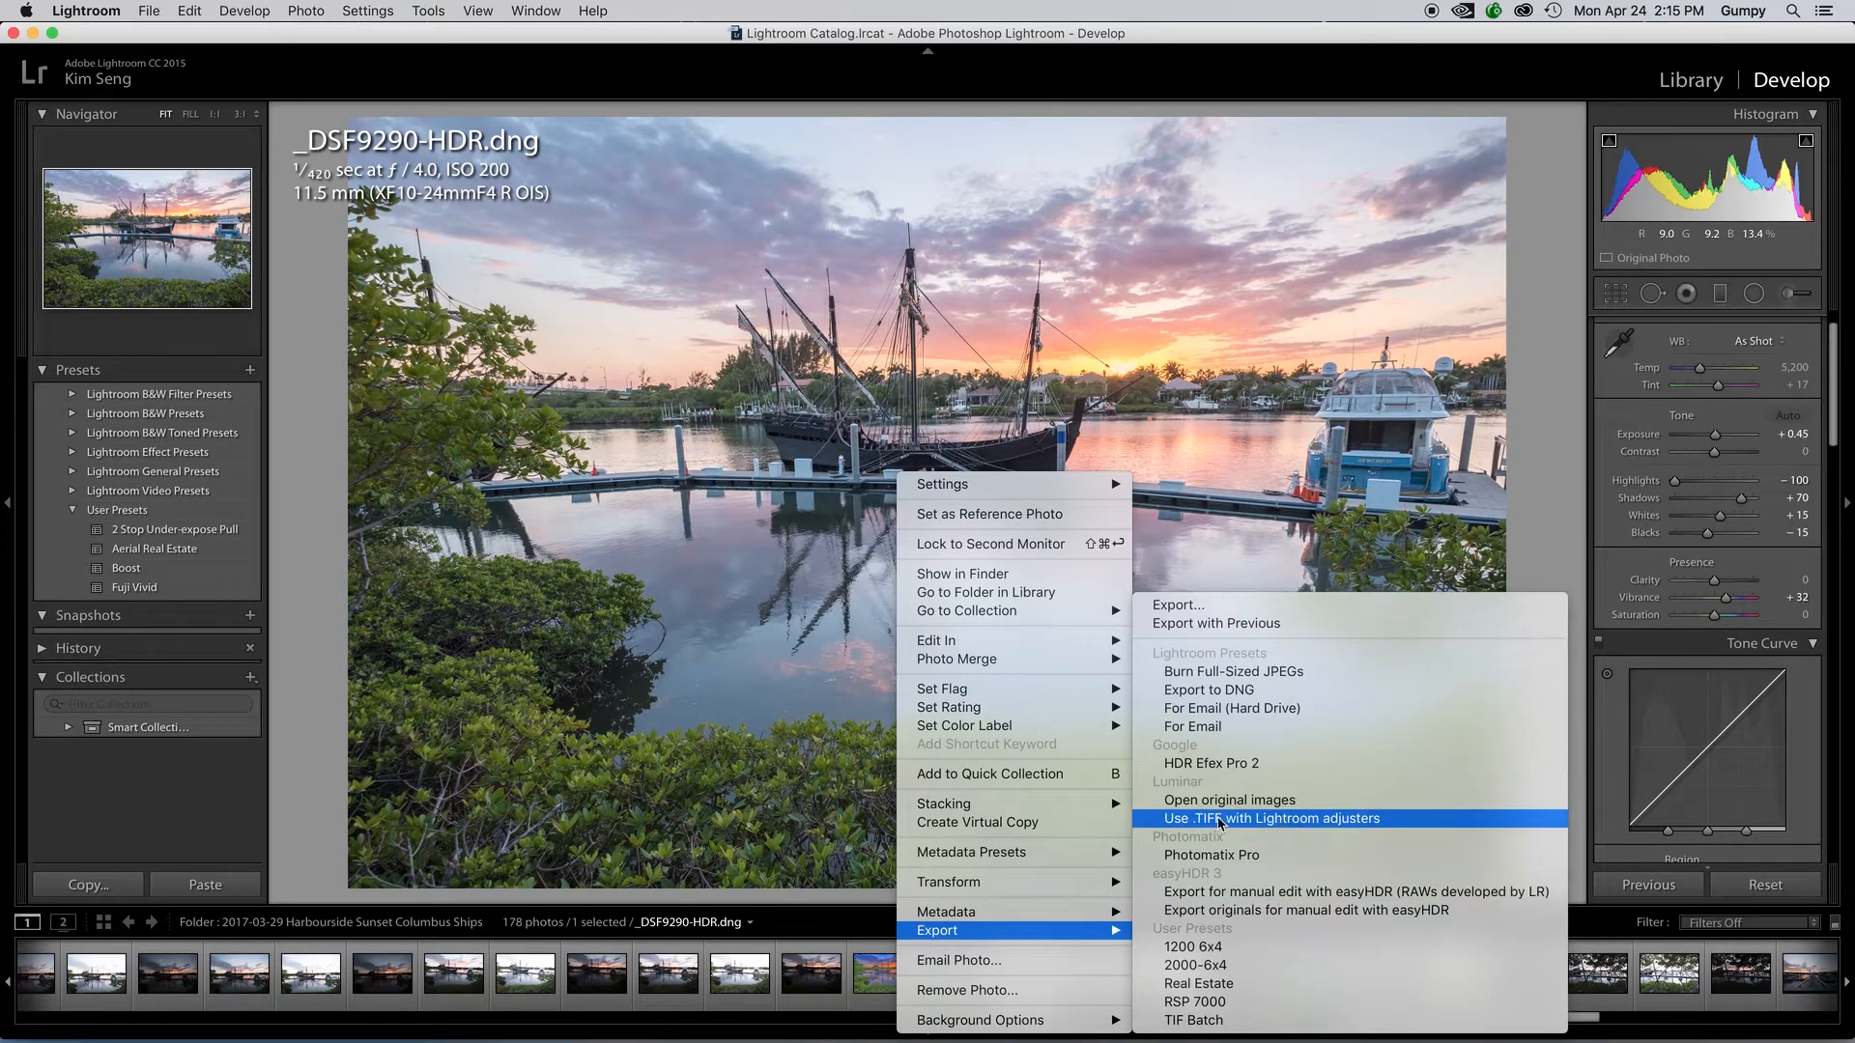
click(1300, 821)
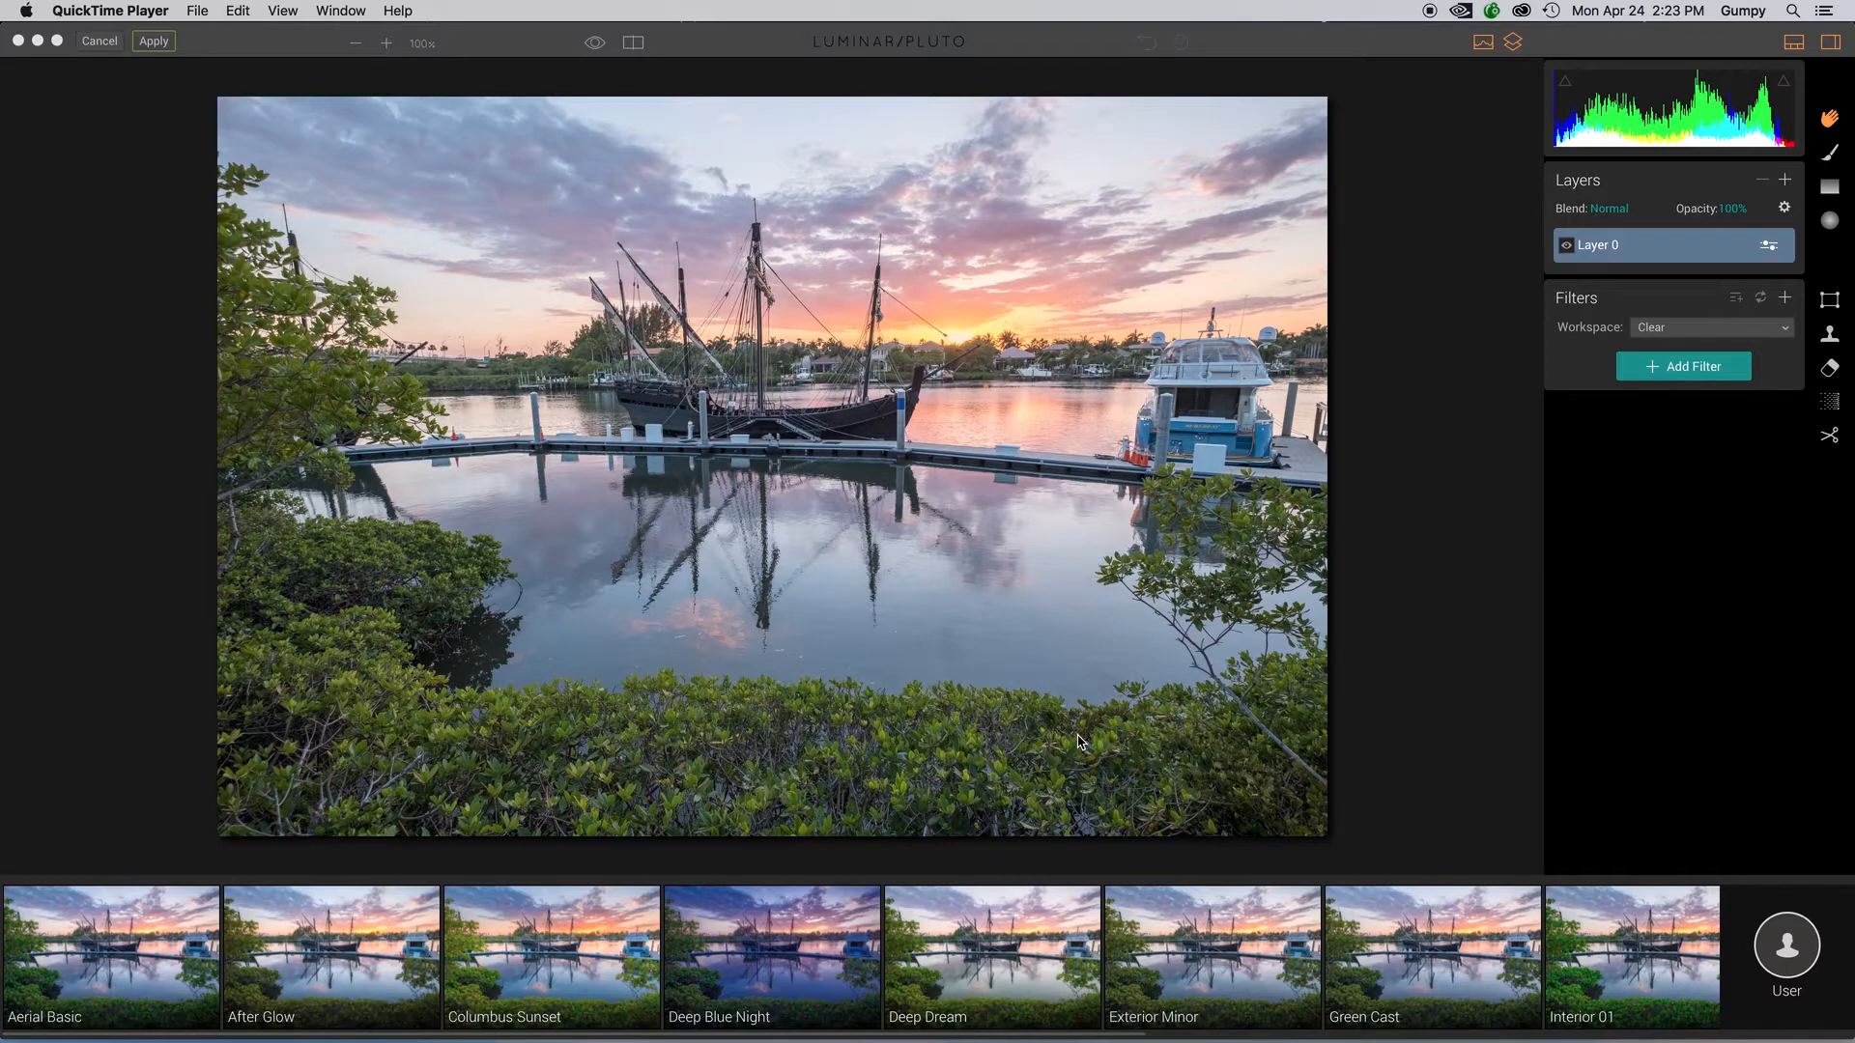
click(1633, 615)
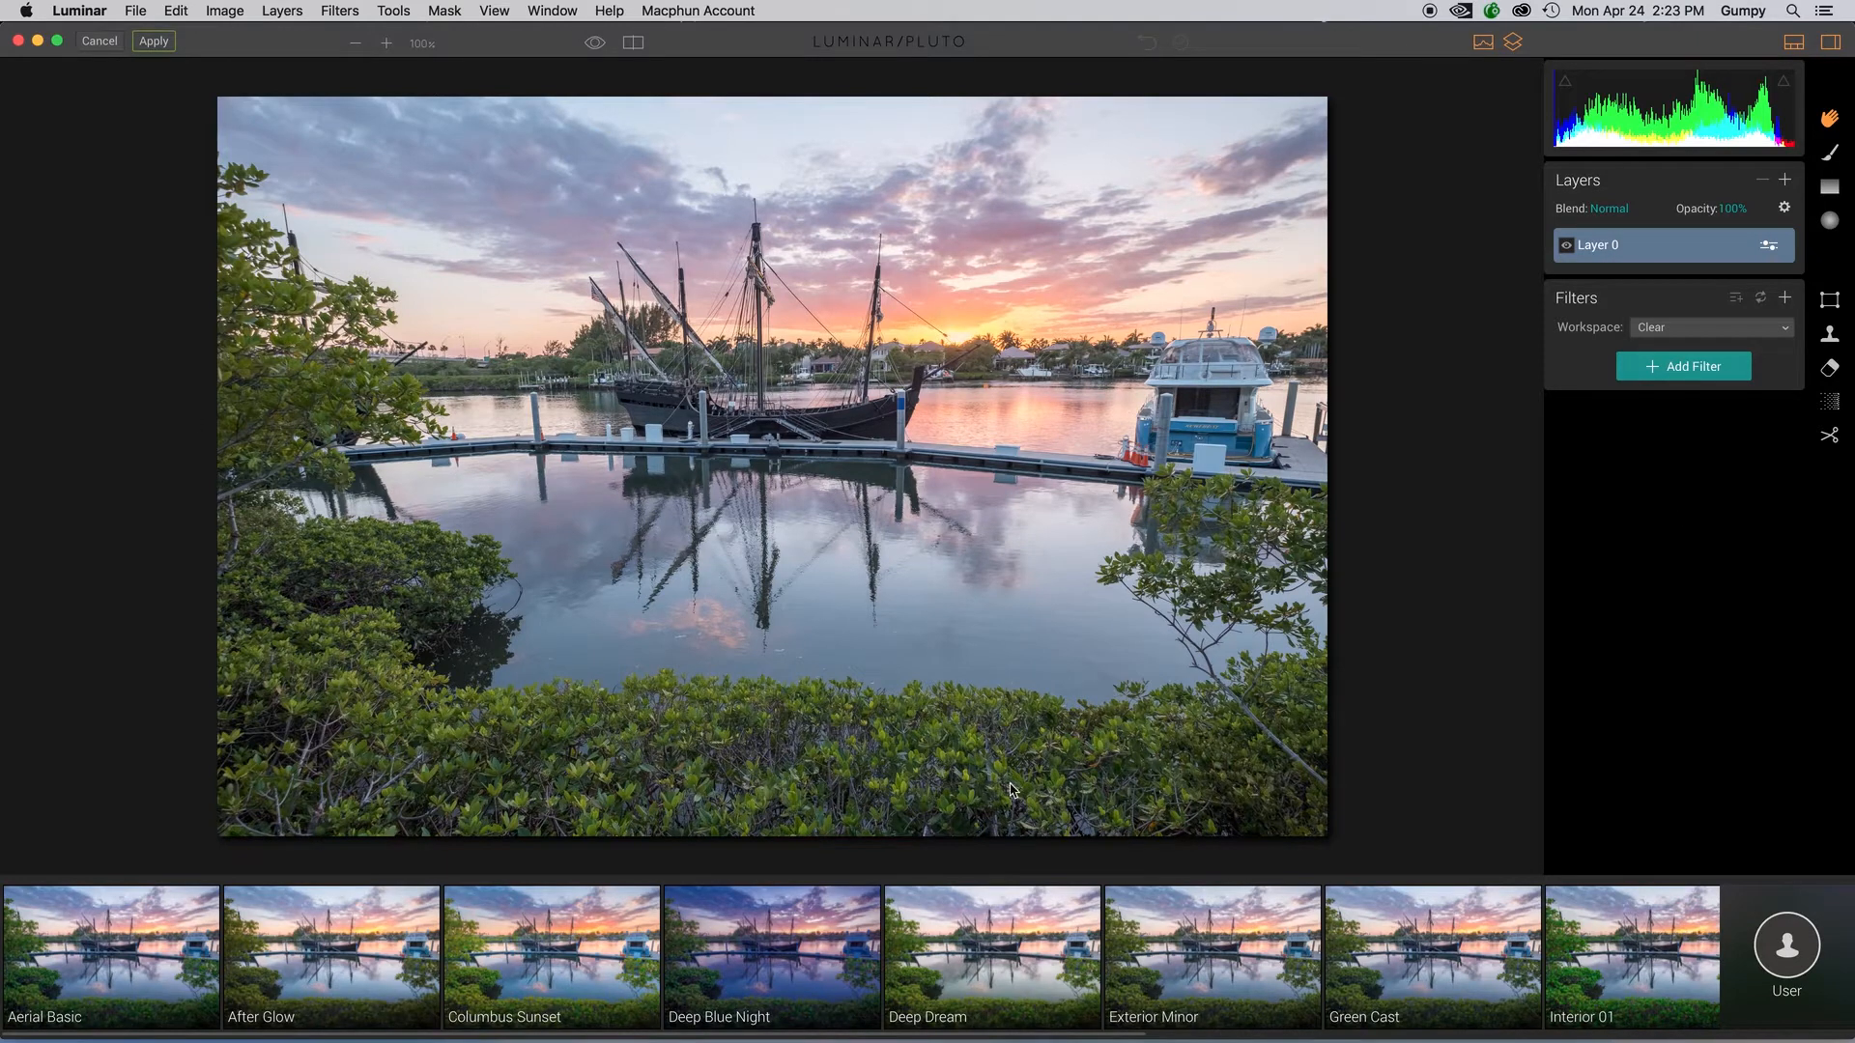
Step: Add the Foliage Enhancer filter from the Color category and set its Amount to 100
click(1642, 375)
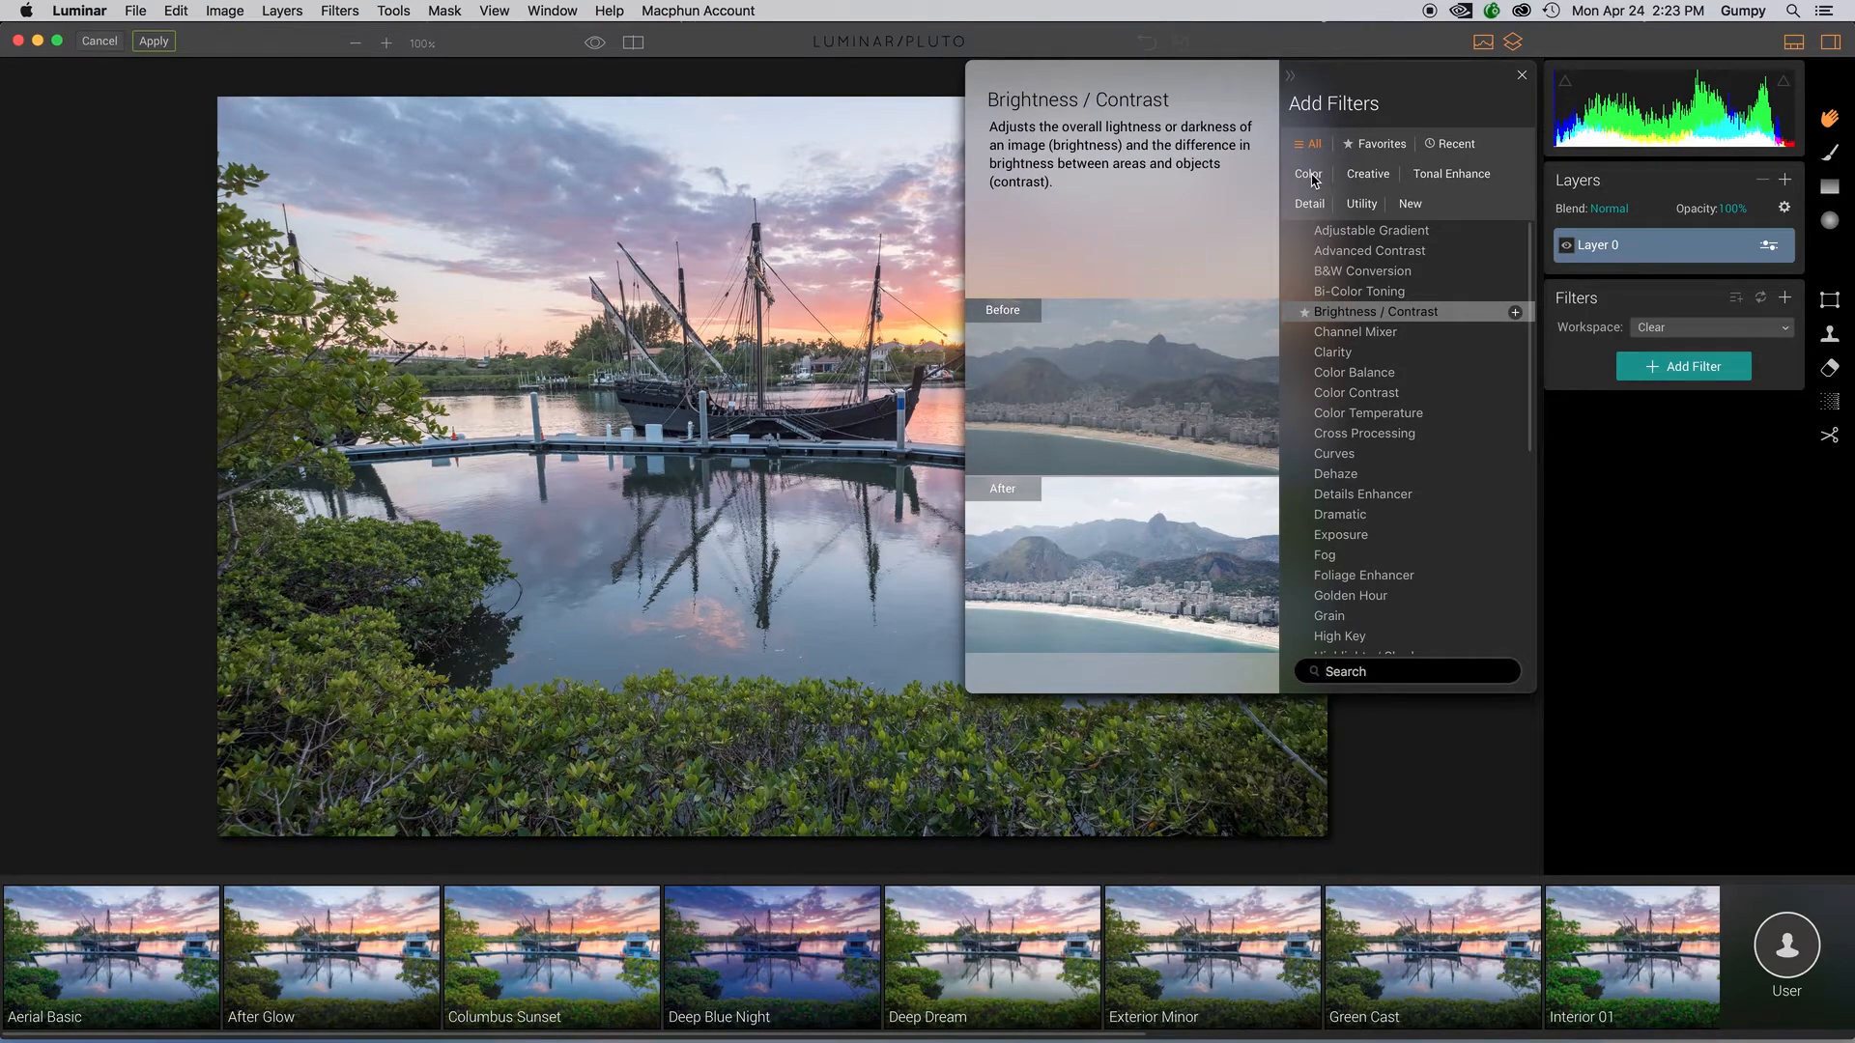
scroll(1410, 499, down, 5)
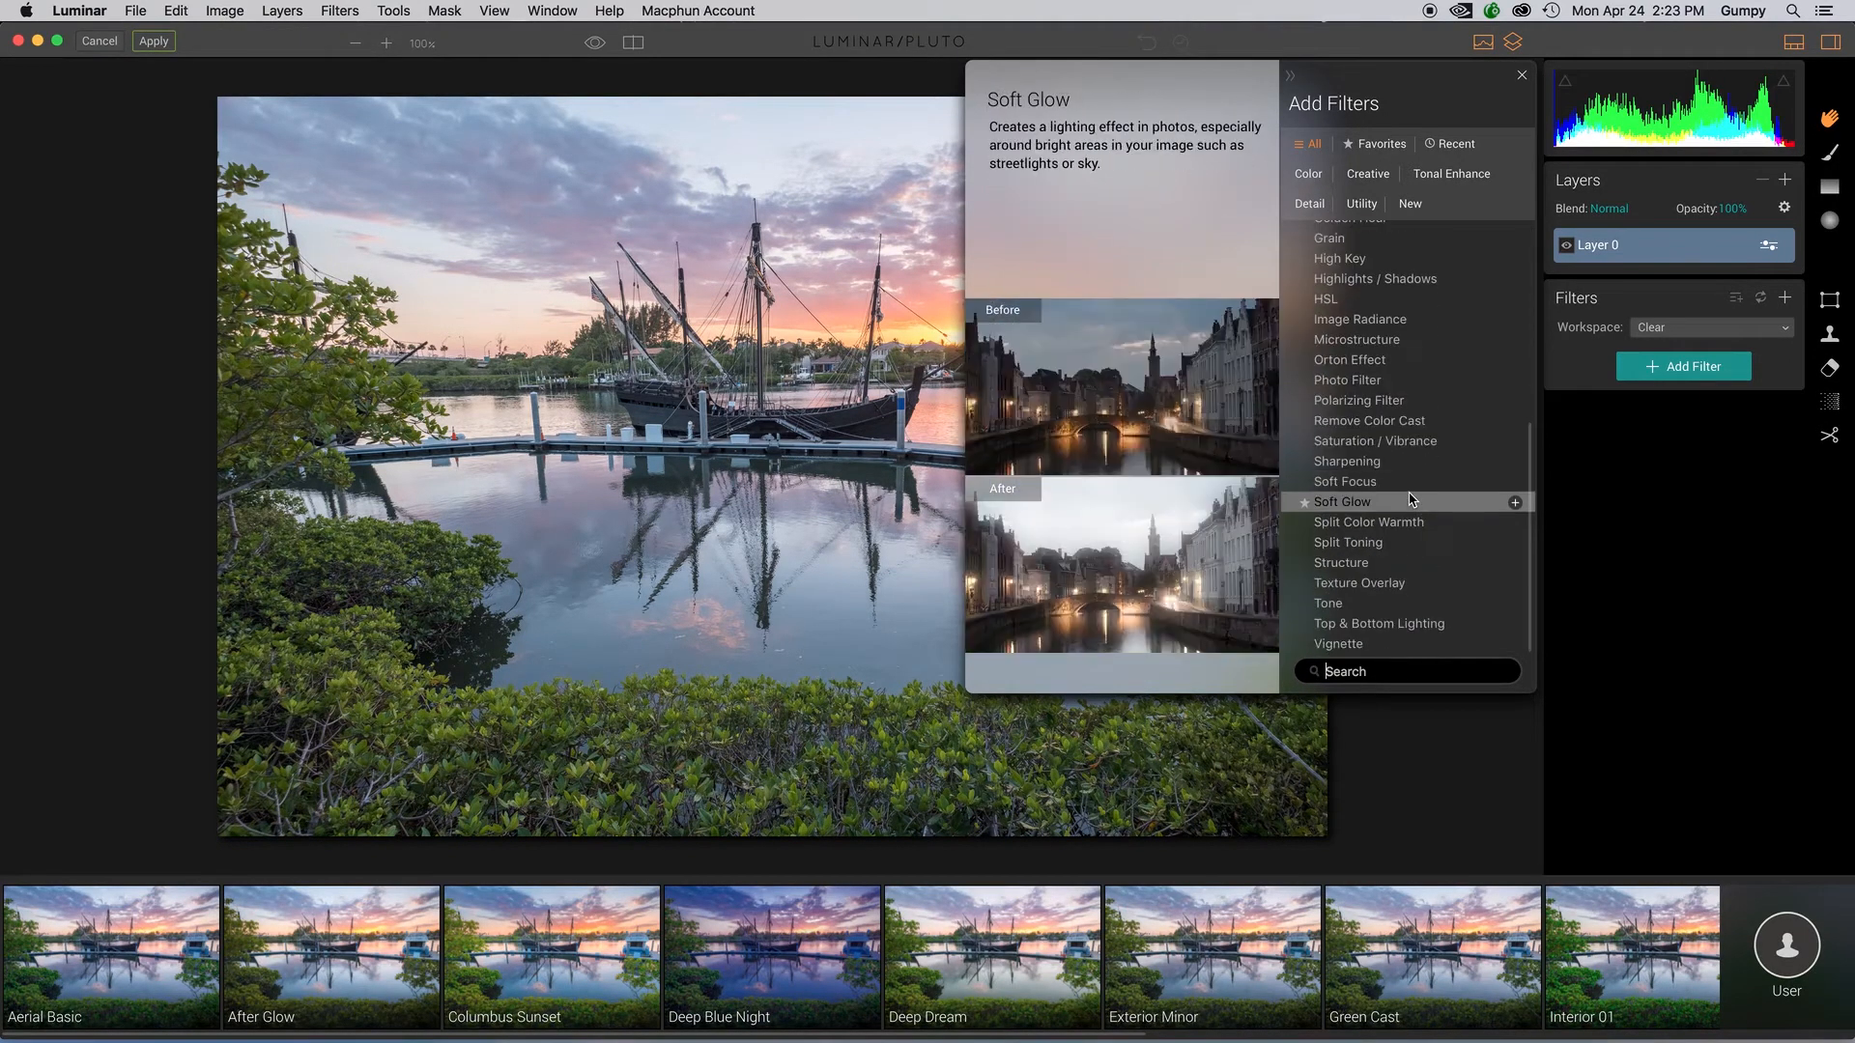
scroll(1410, 500, up, 5)
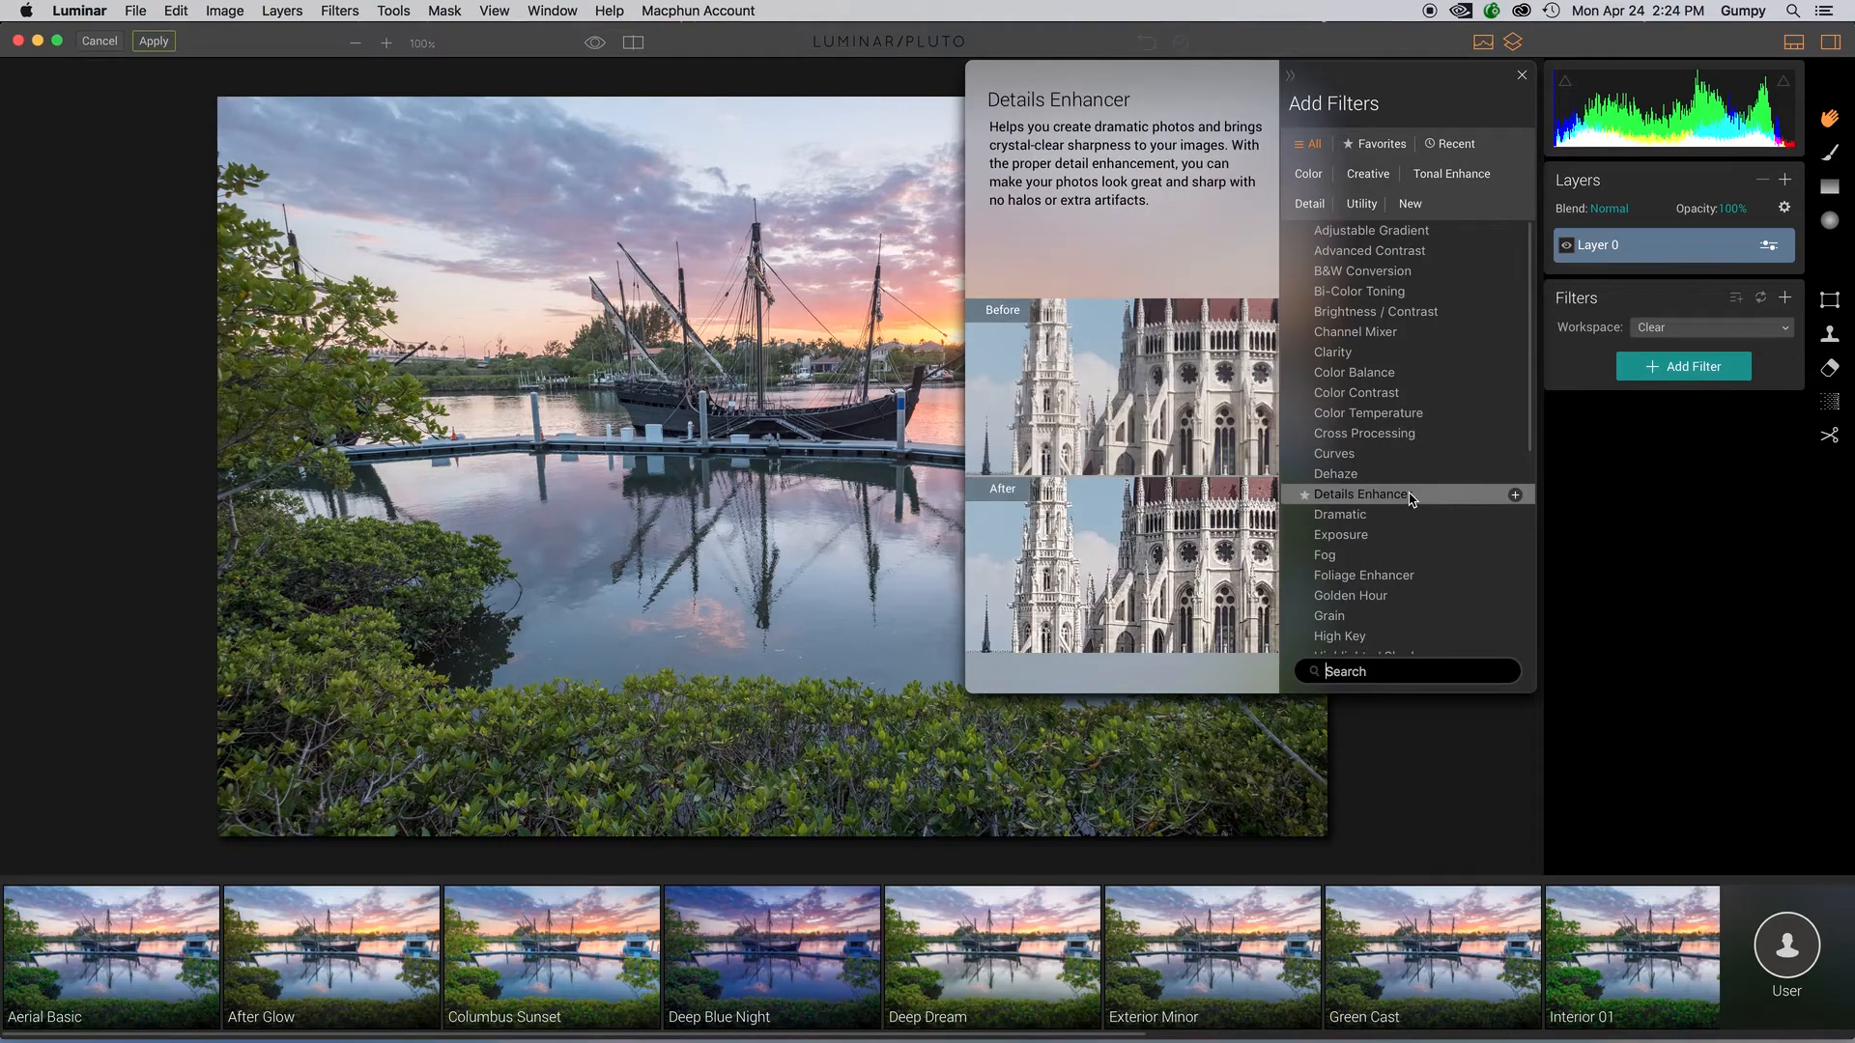
click(1312, 178)
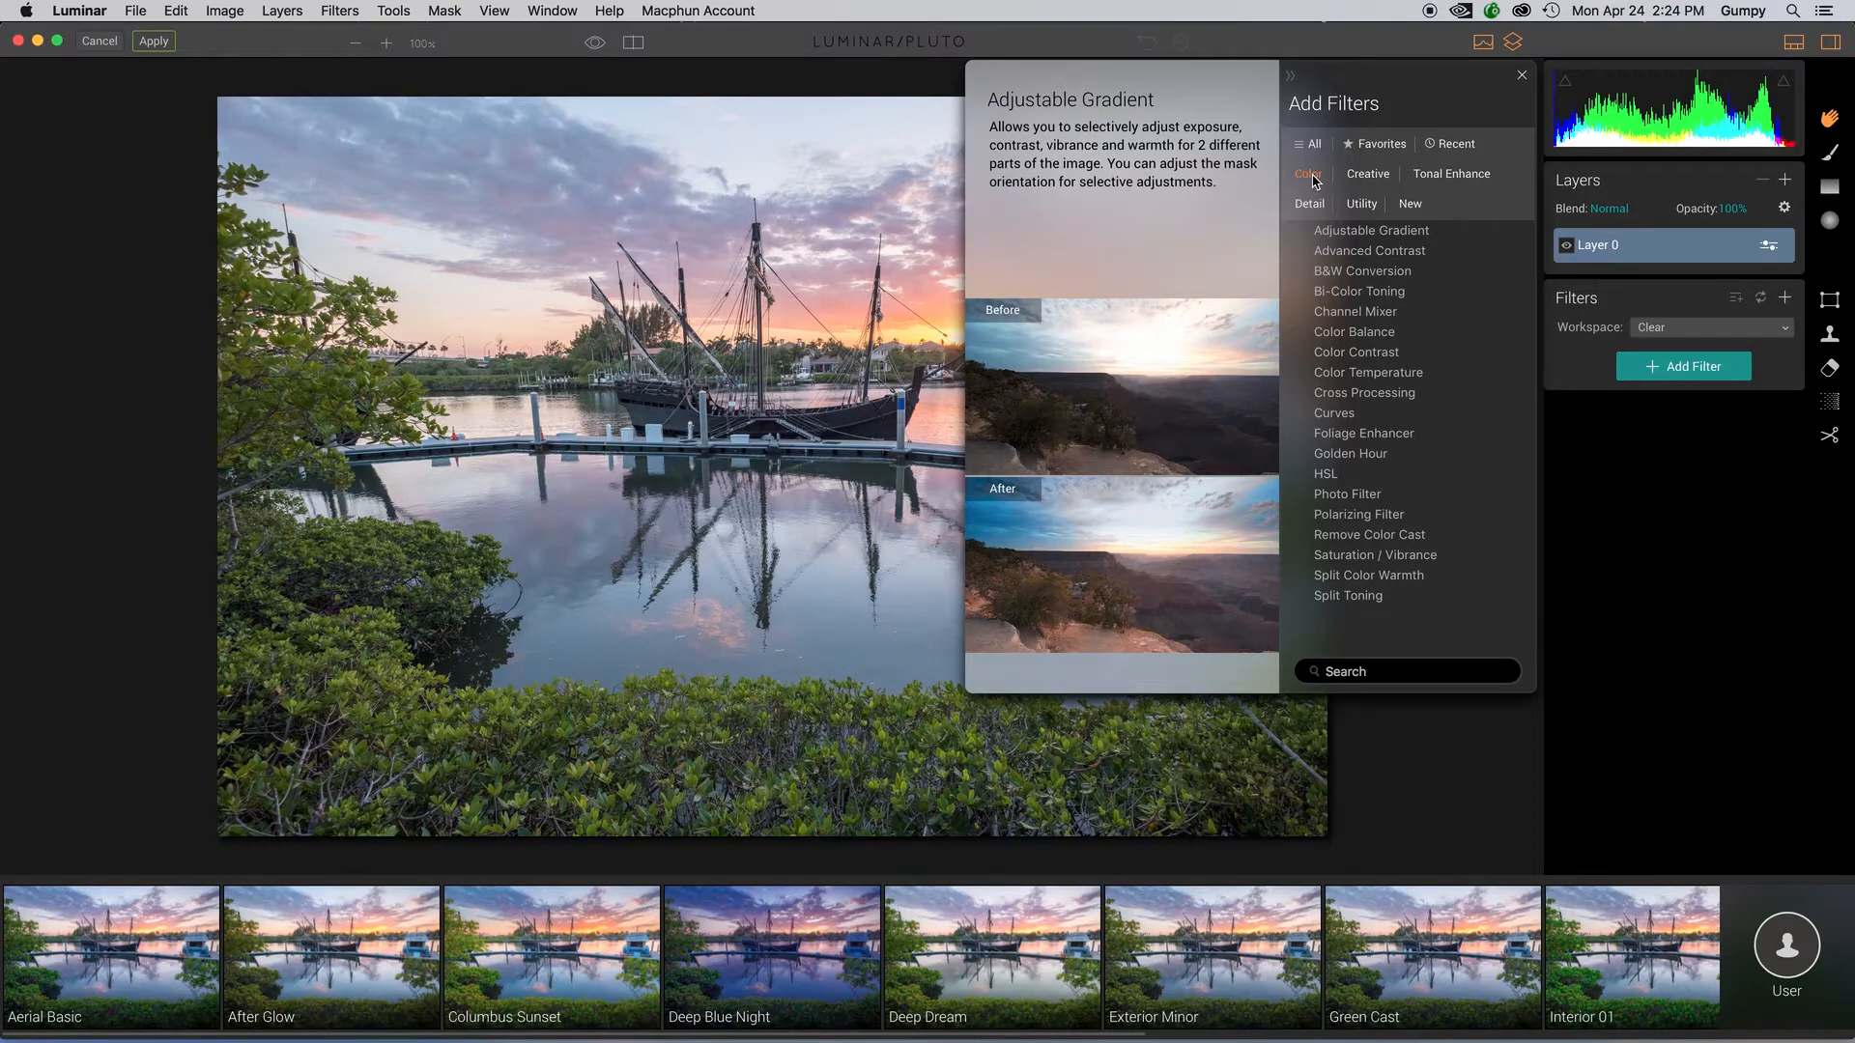
click(1377, 434)
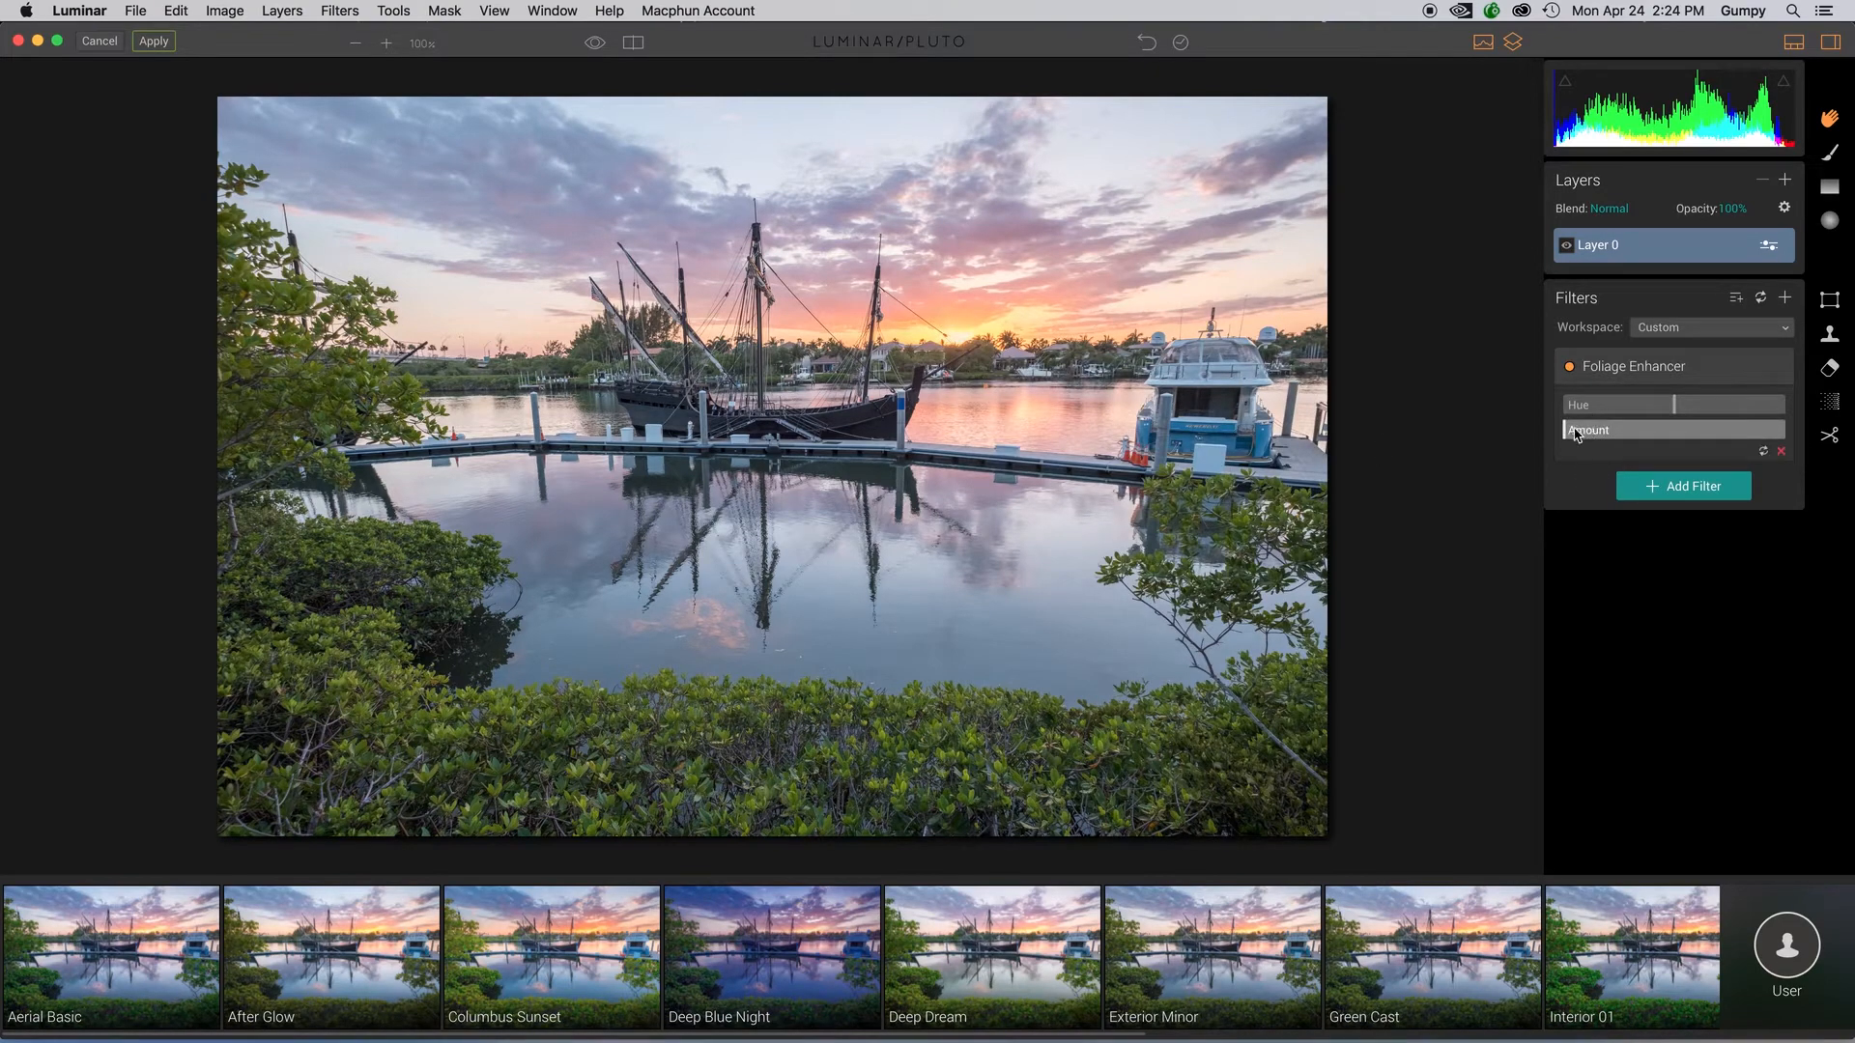
drag(1574, 430, 1850, 452)
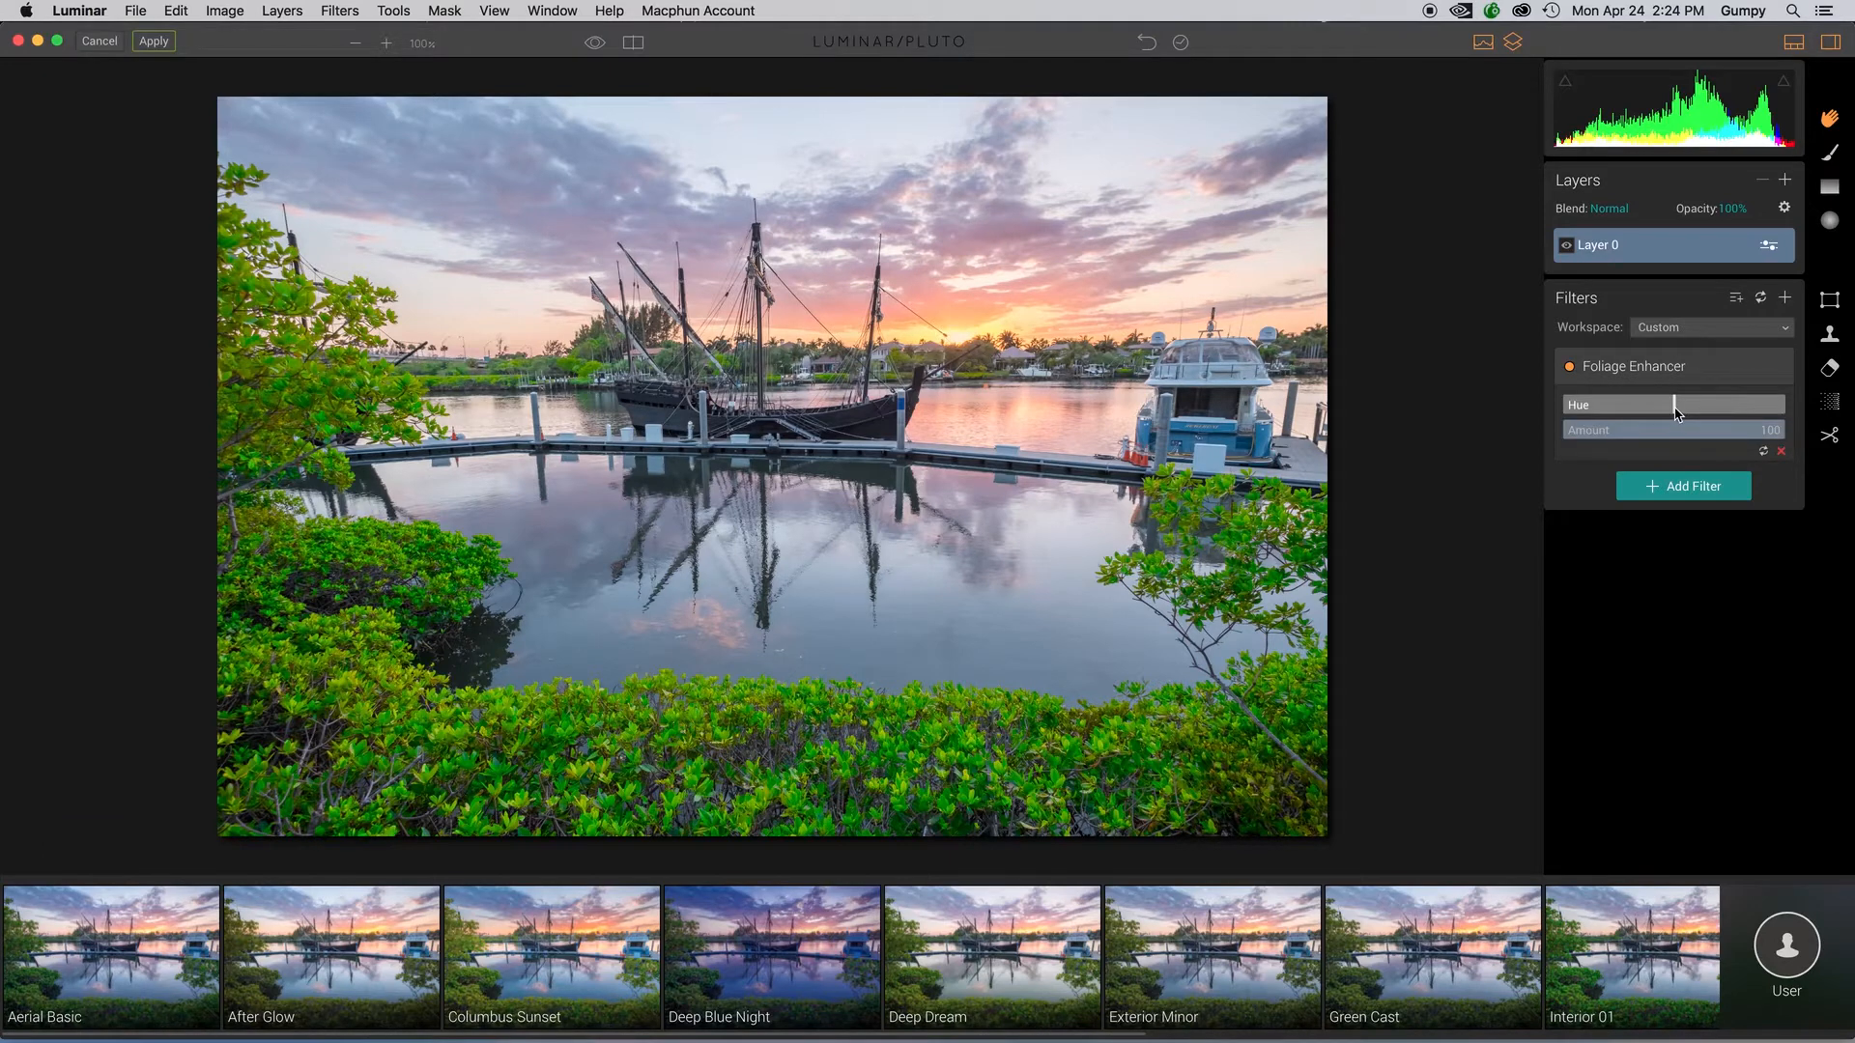
Step: Try the Foliage Enhancer's Hue at −100, and settle on Hue −17 and Amount 52
drag(1674, 414, 1514, 413)
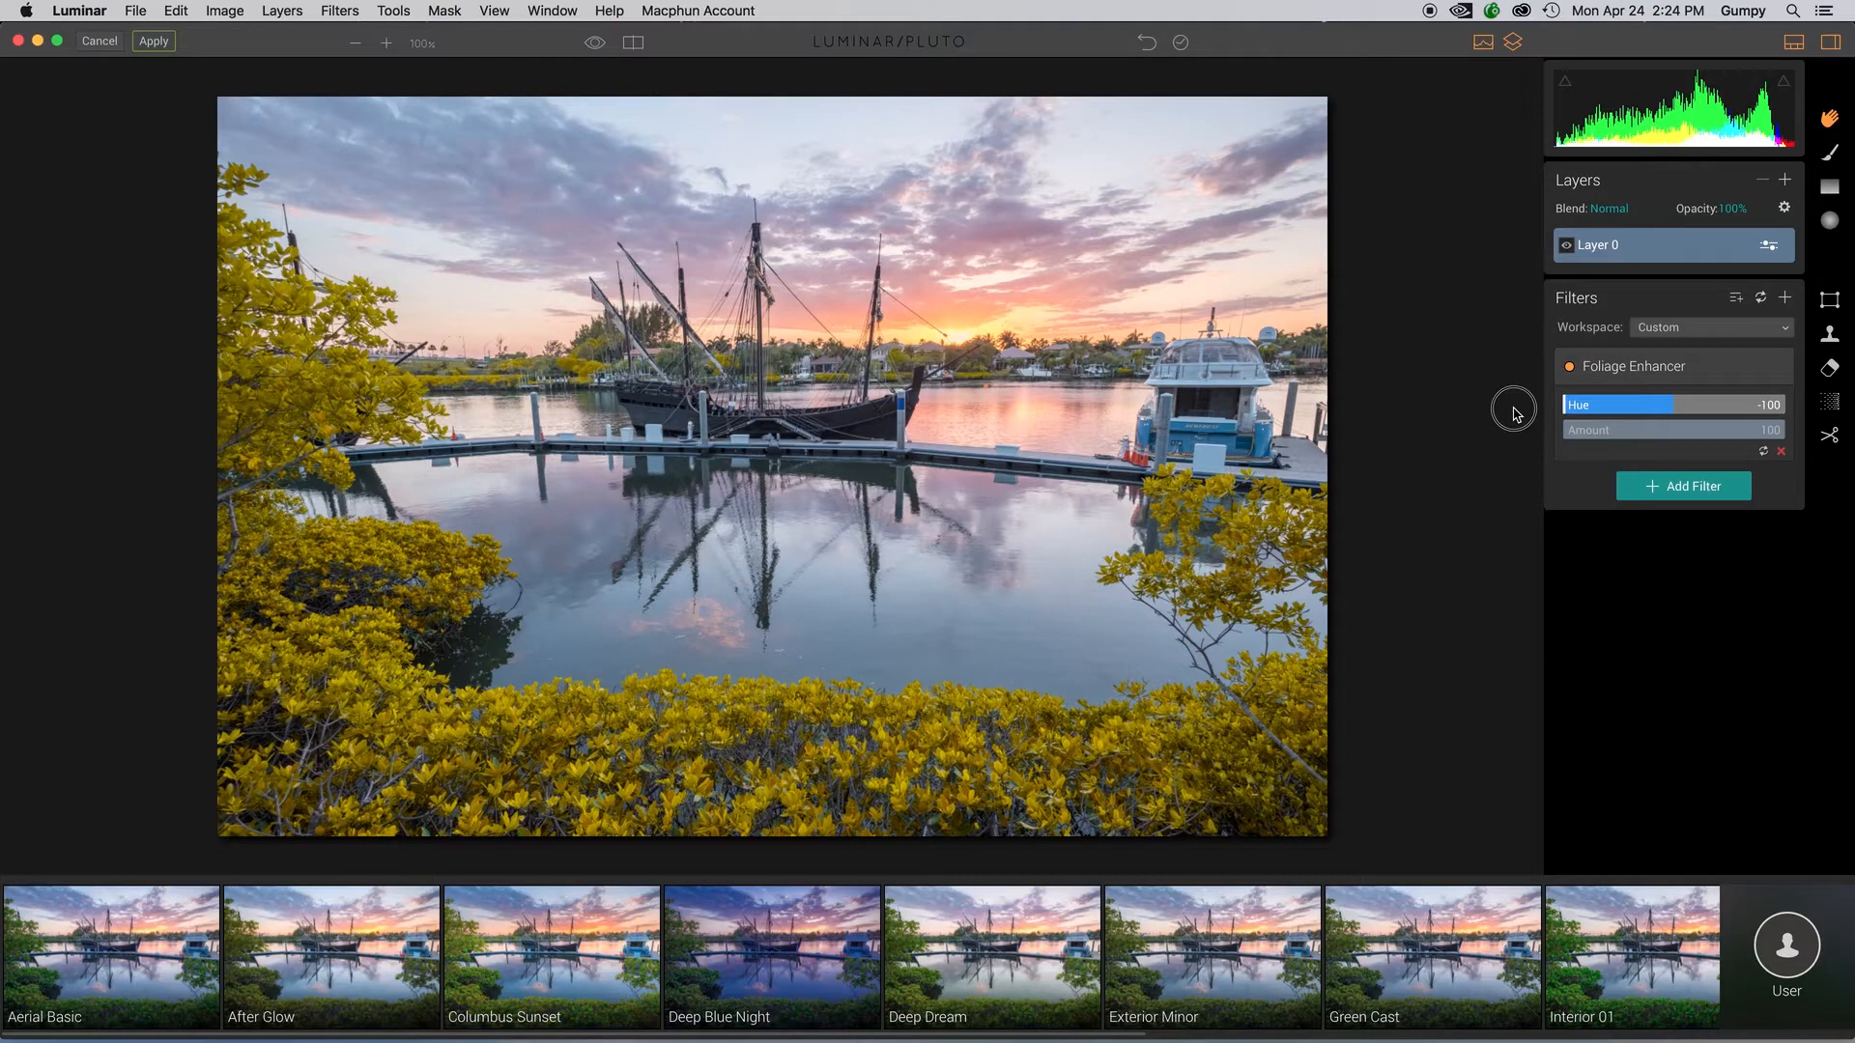
click(1566, 414)
drag(1566, 414, 1658, 433)
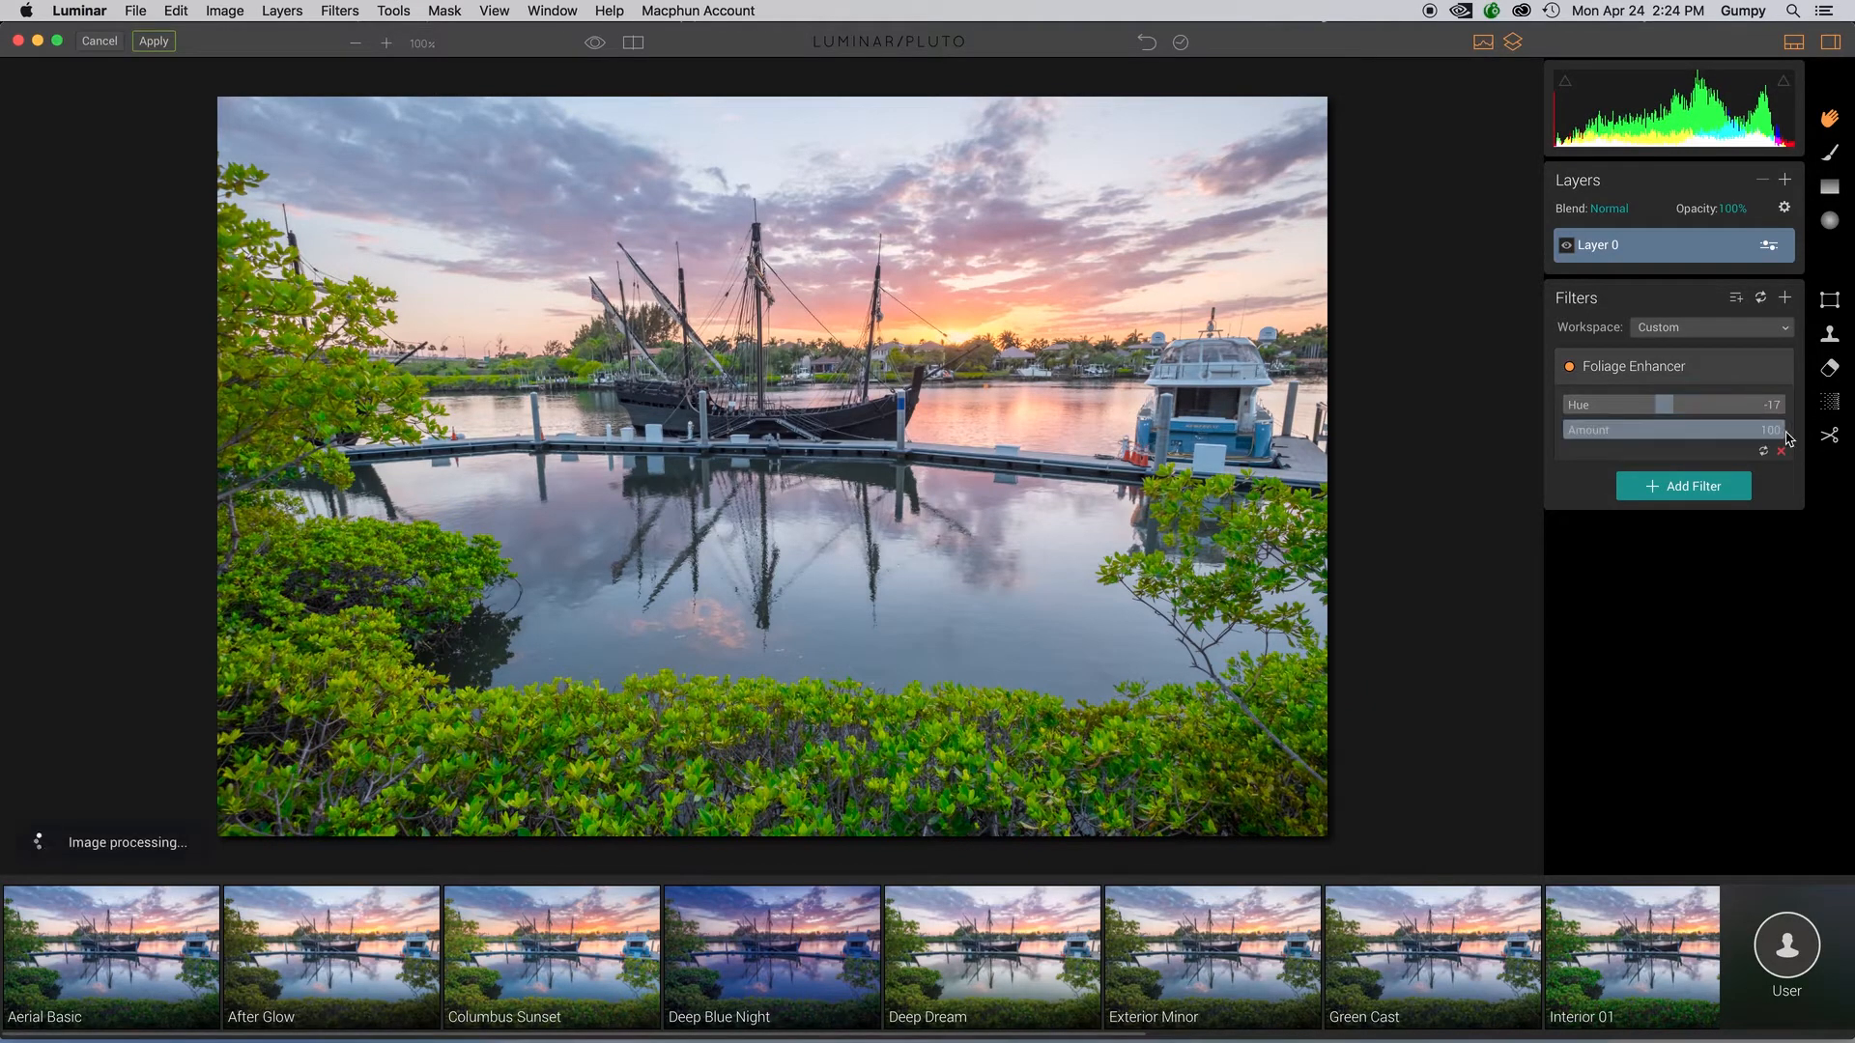
drag(1780, 432, 1682, 458)
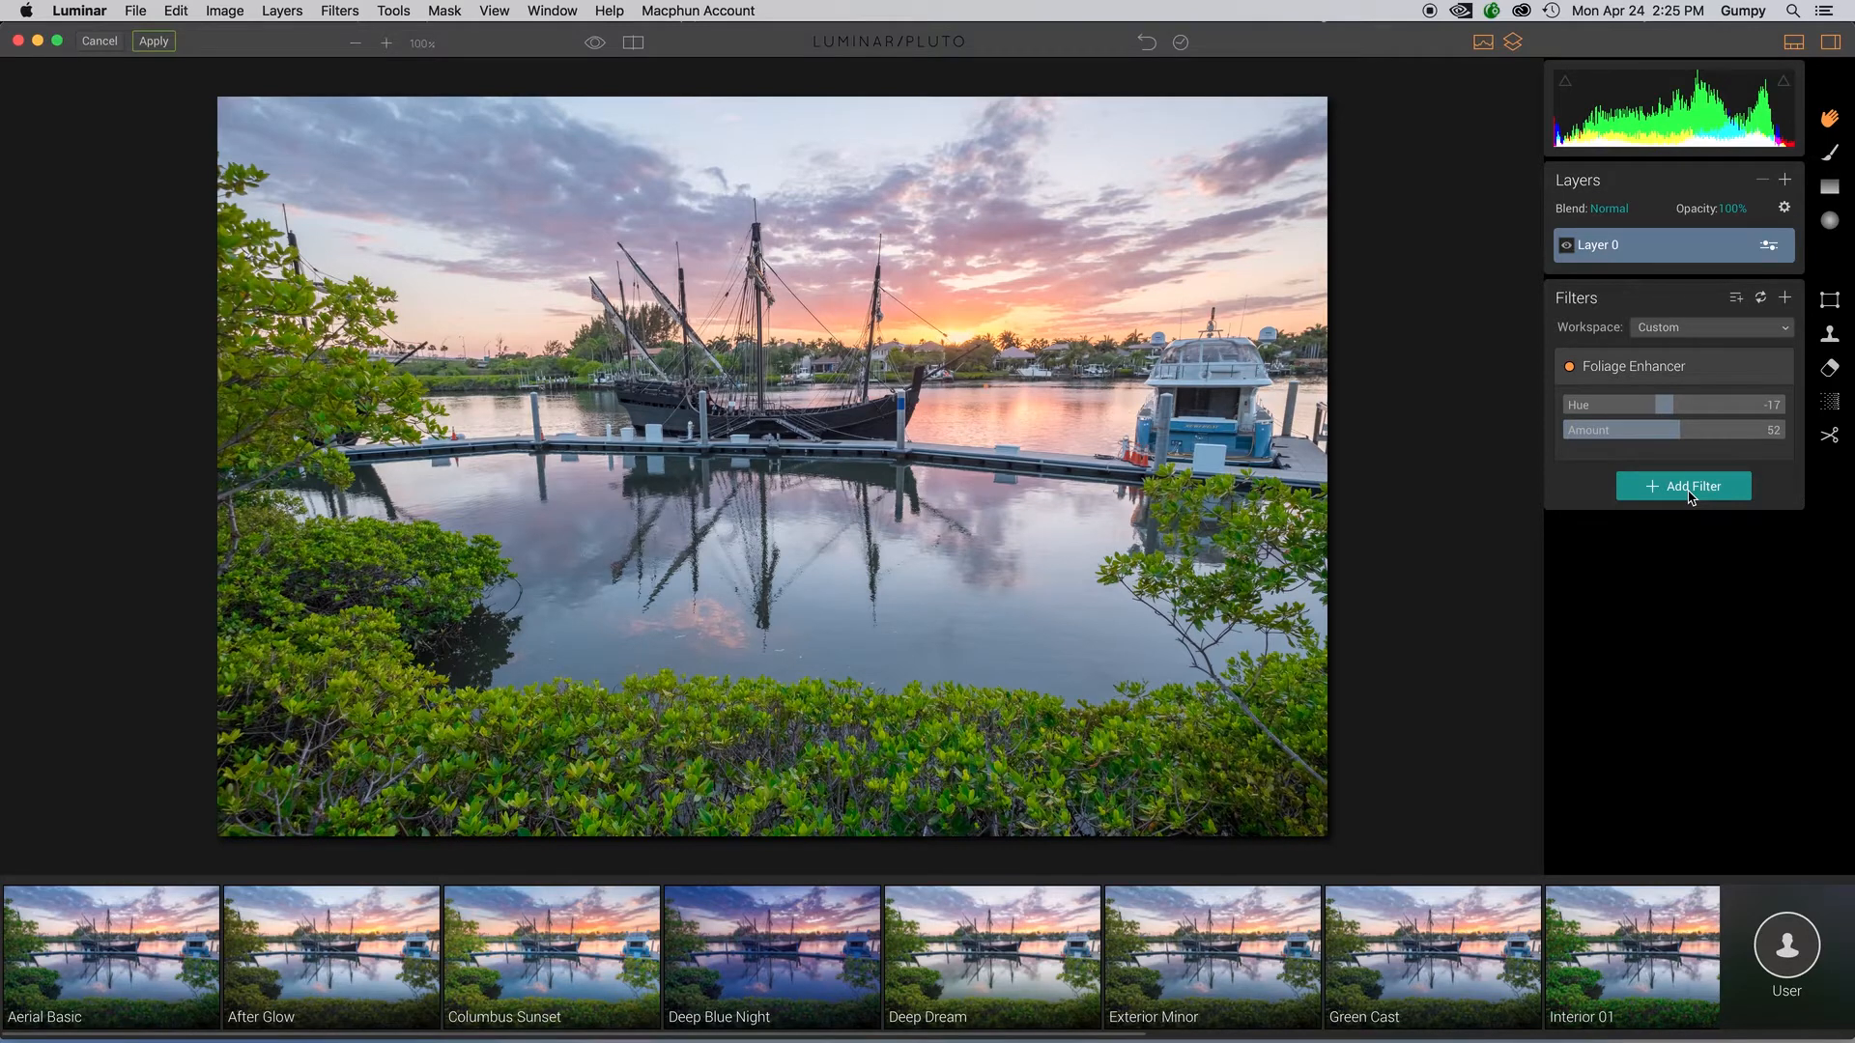
Step: Try a Vignette filter from the Creative category with Amount −92, and remove the filter
click(1691, 495)
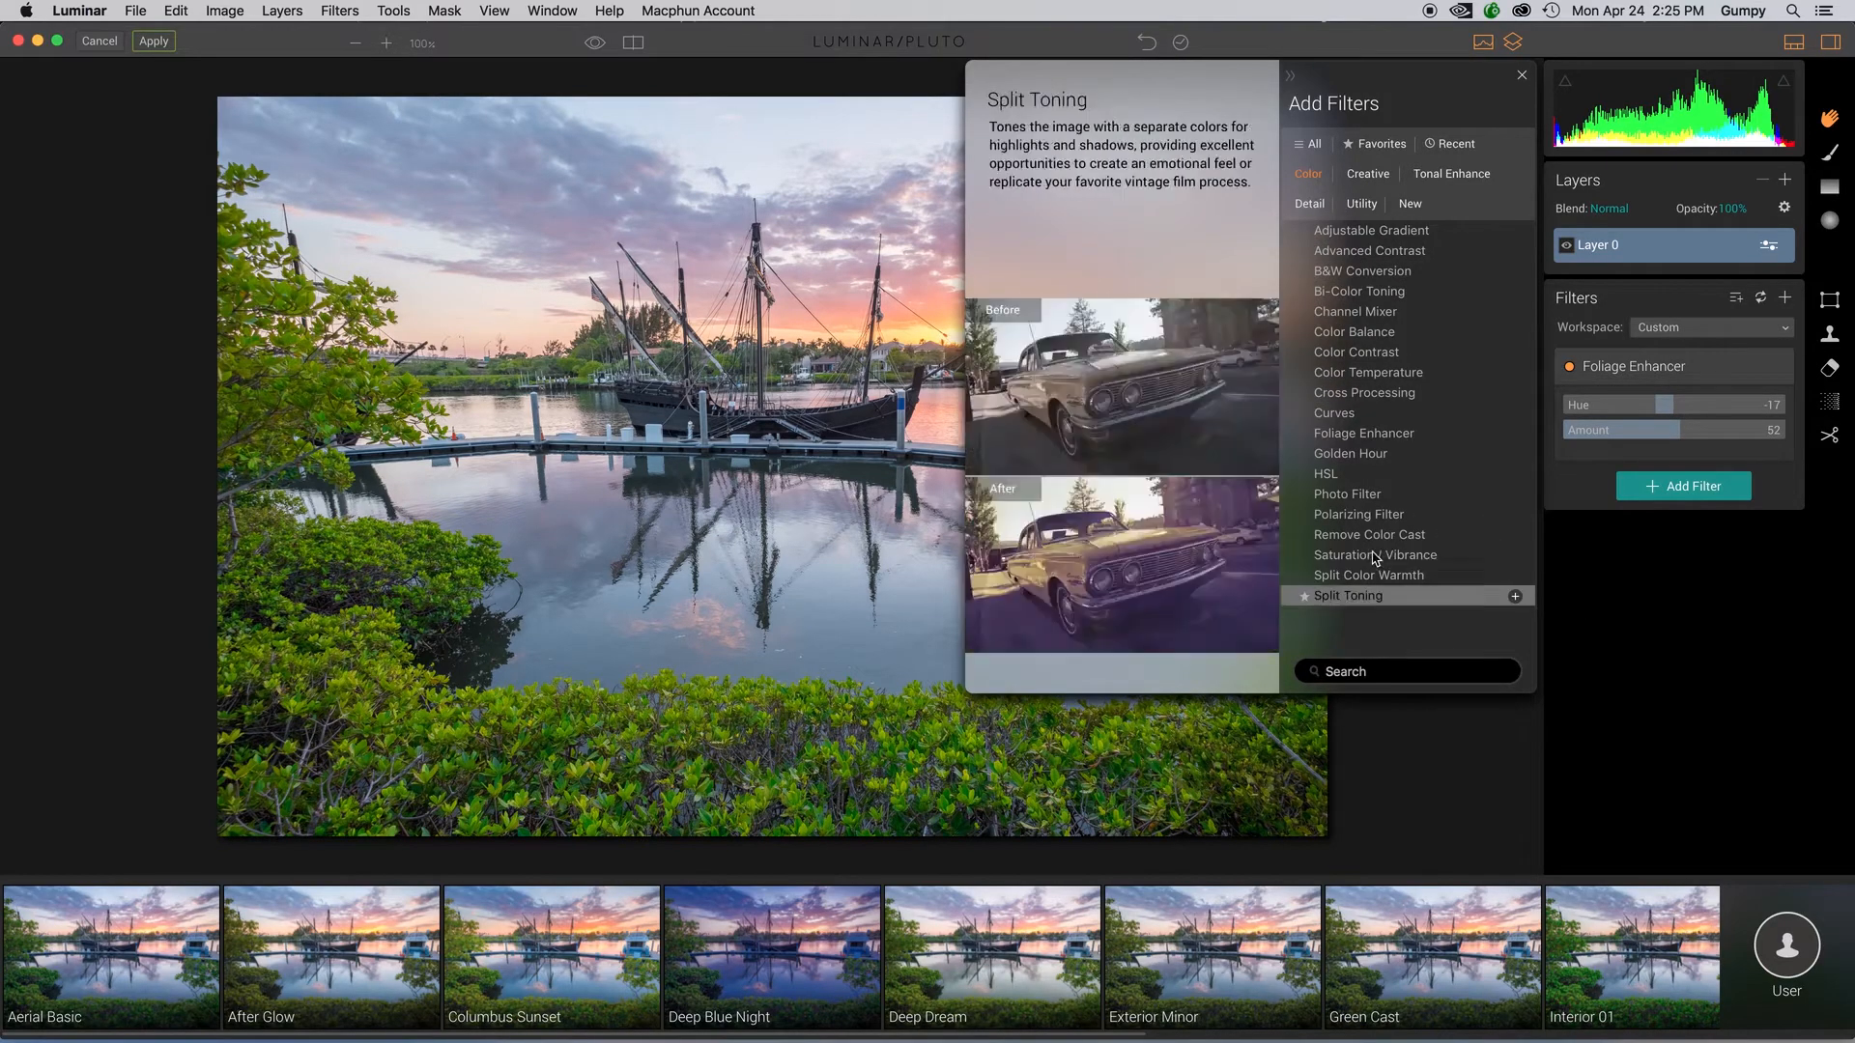
click(1379, 174)
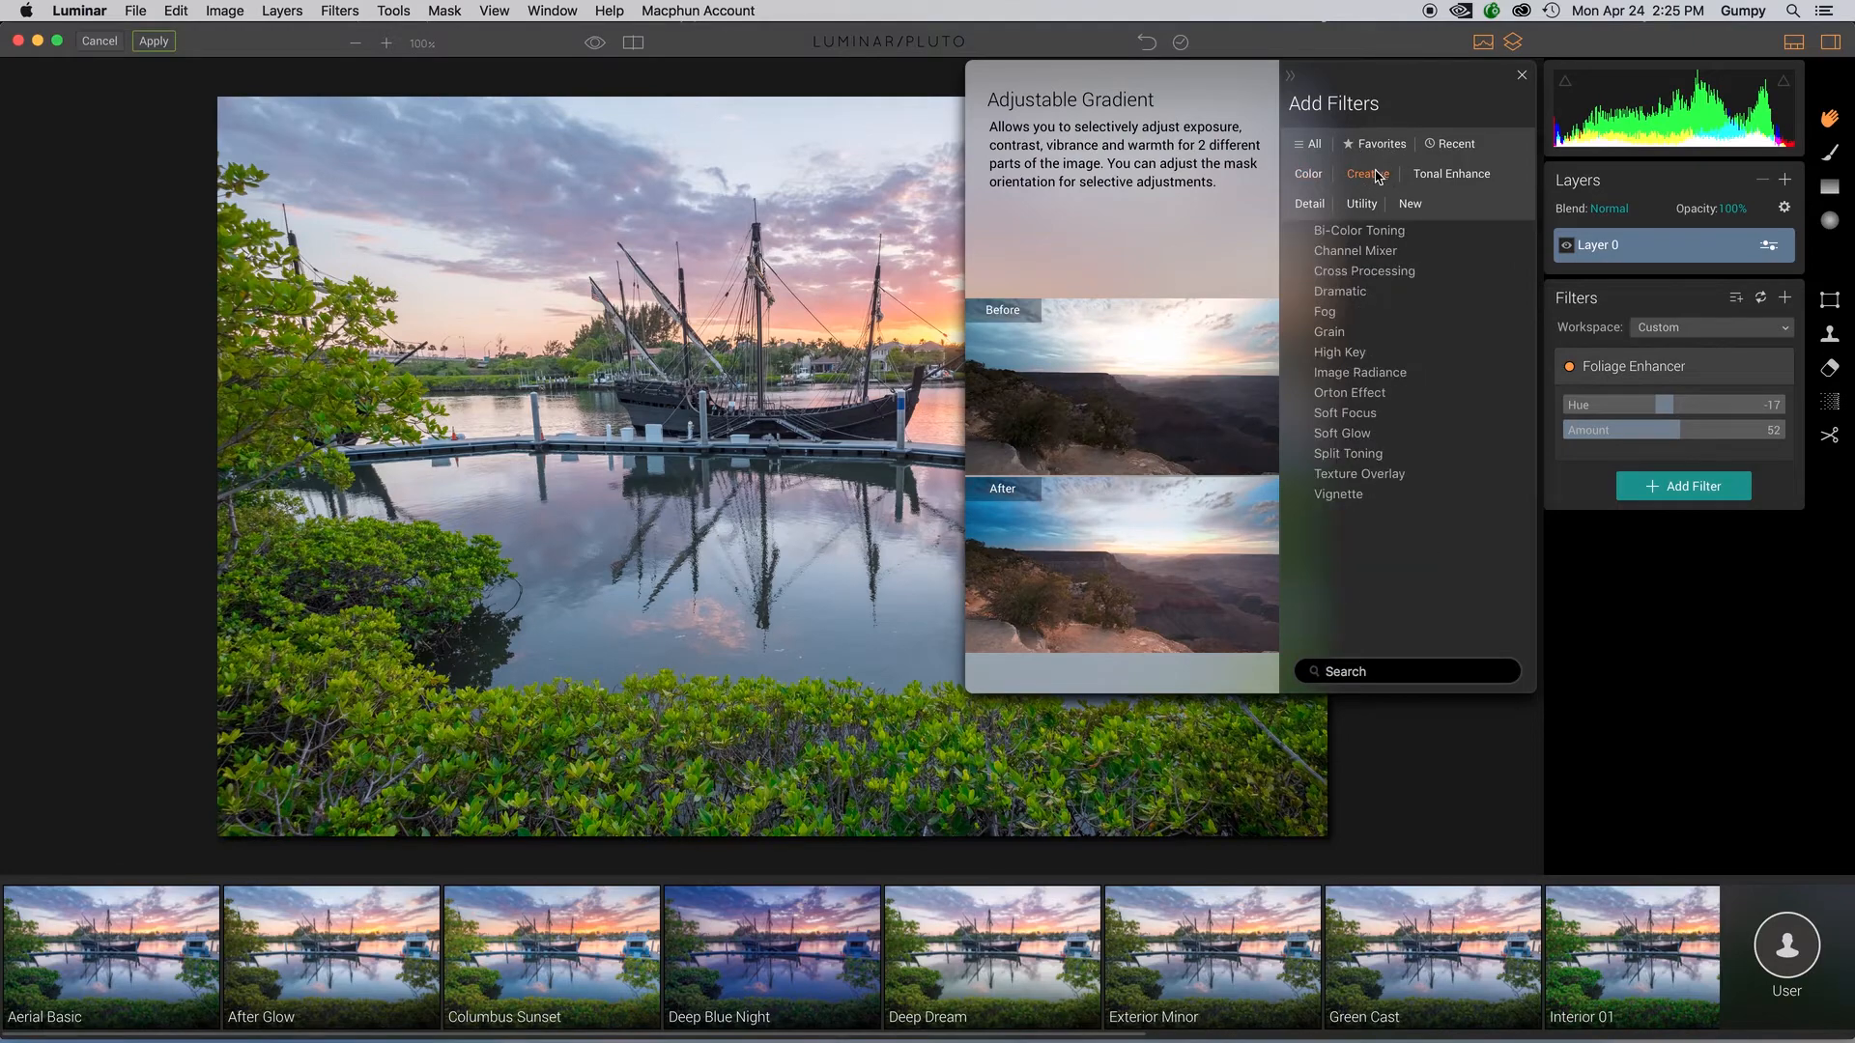
click(1349, 499)
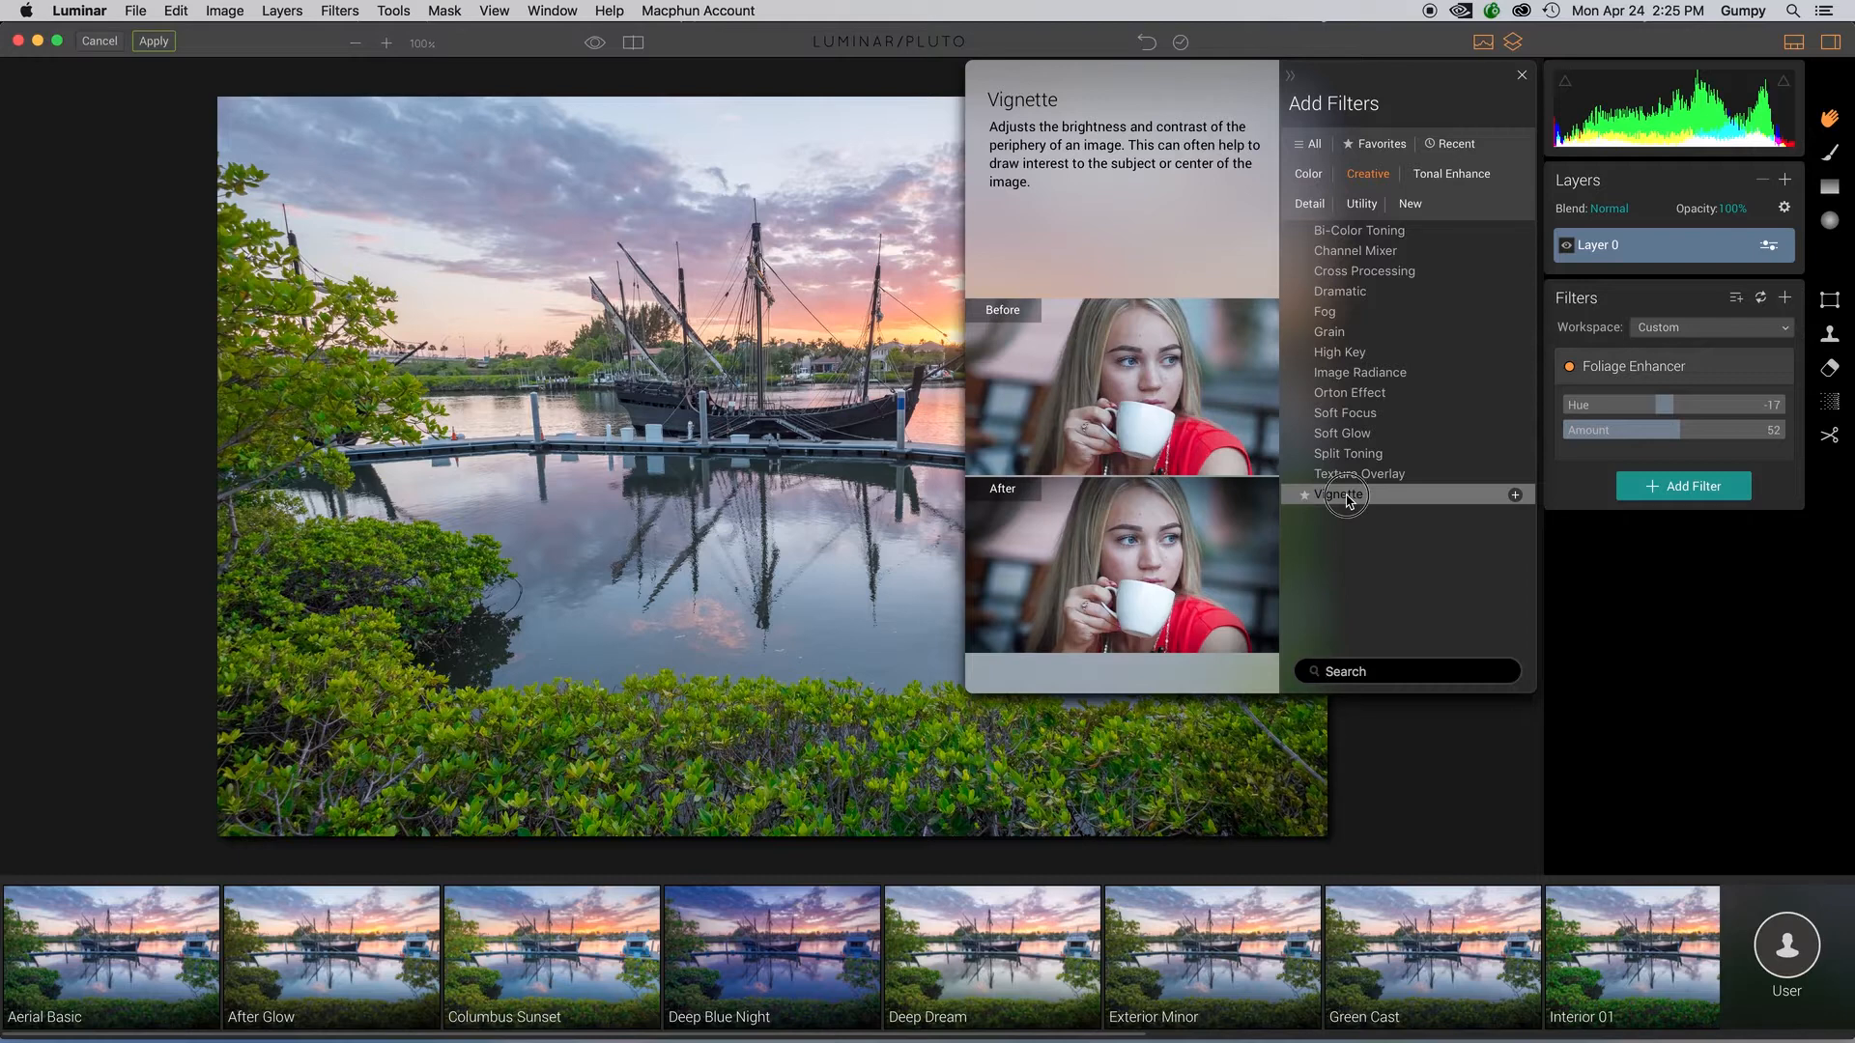
click(1349, 497)
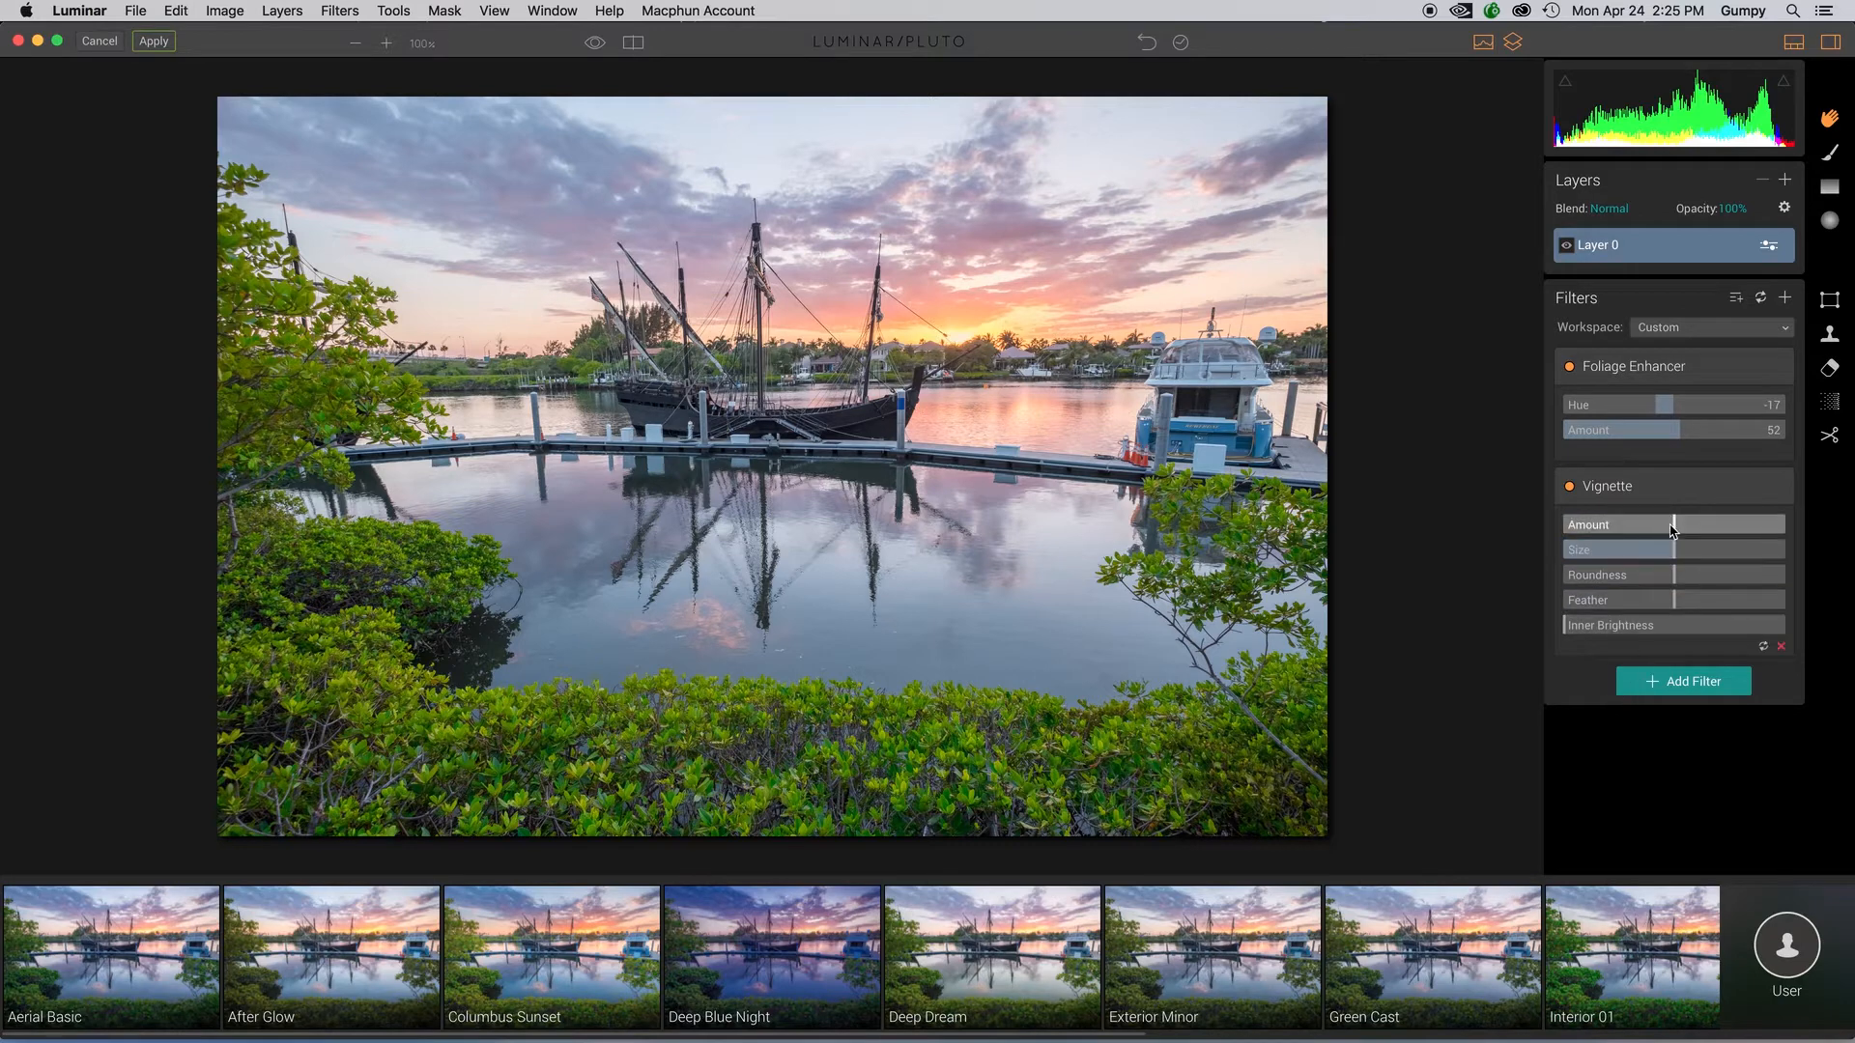
drag(1673, 527, 1571, 527)
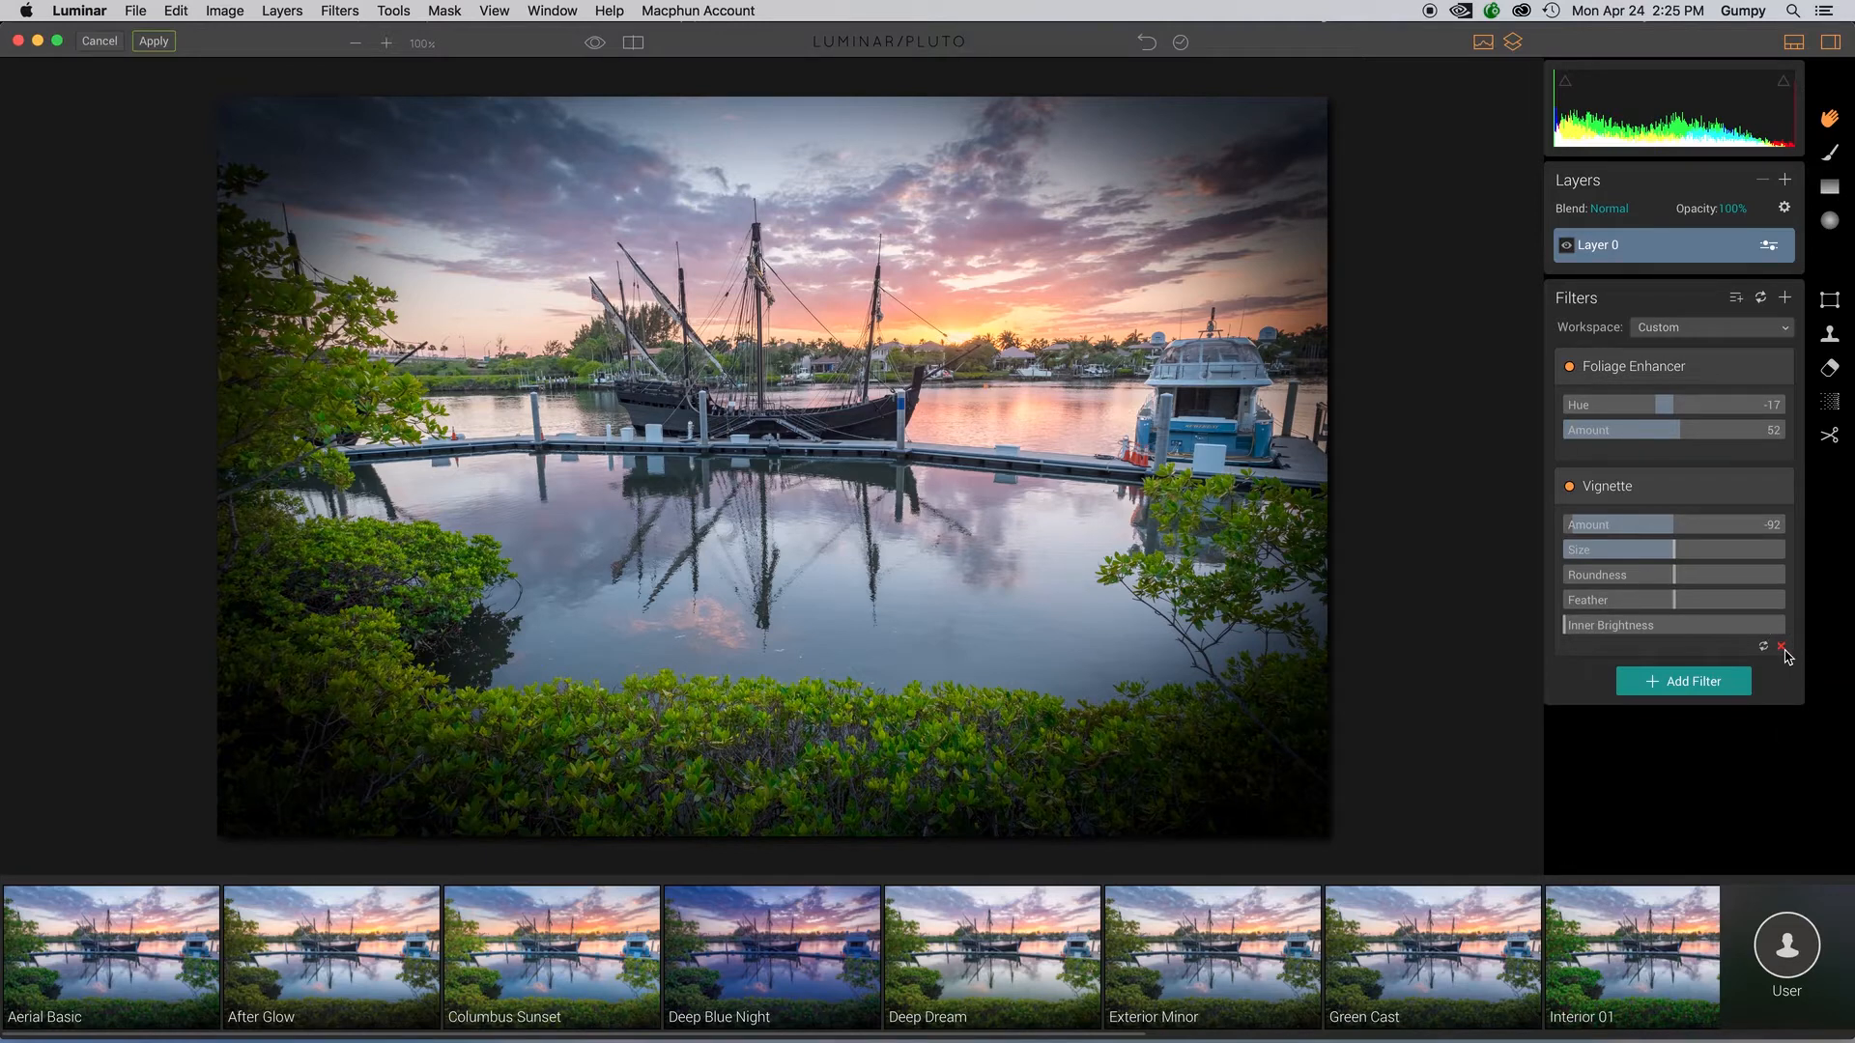
click(1782, 647)
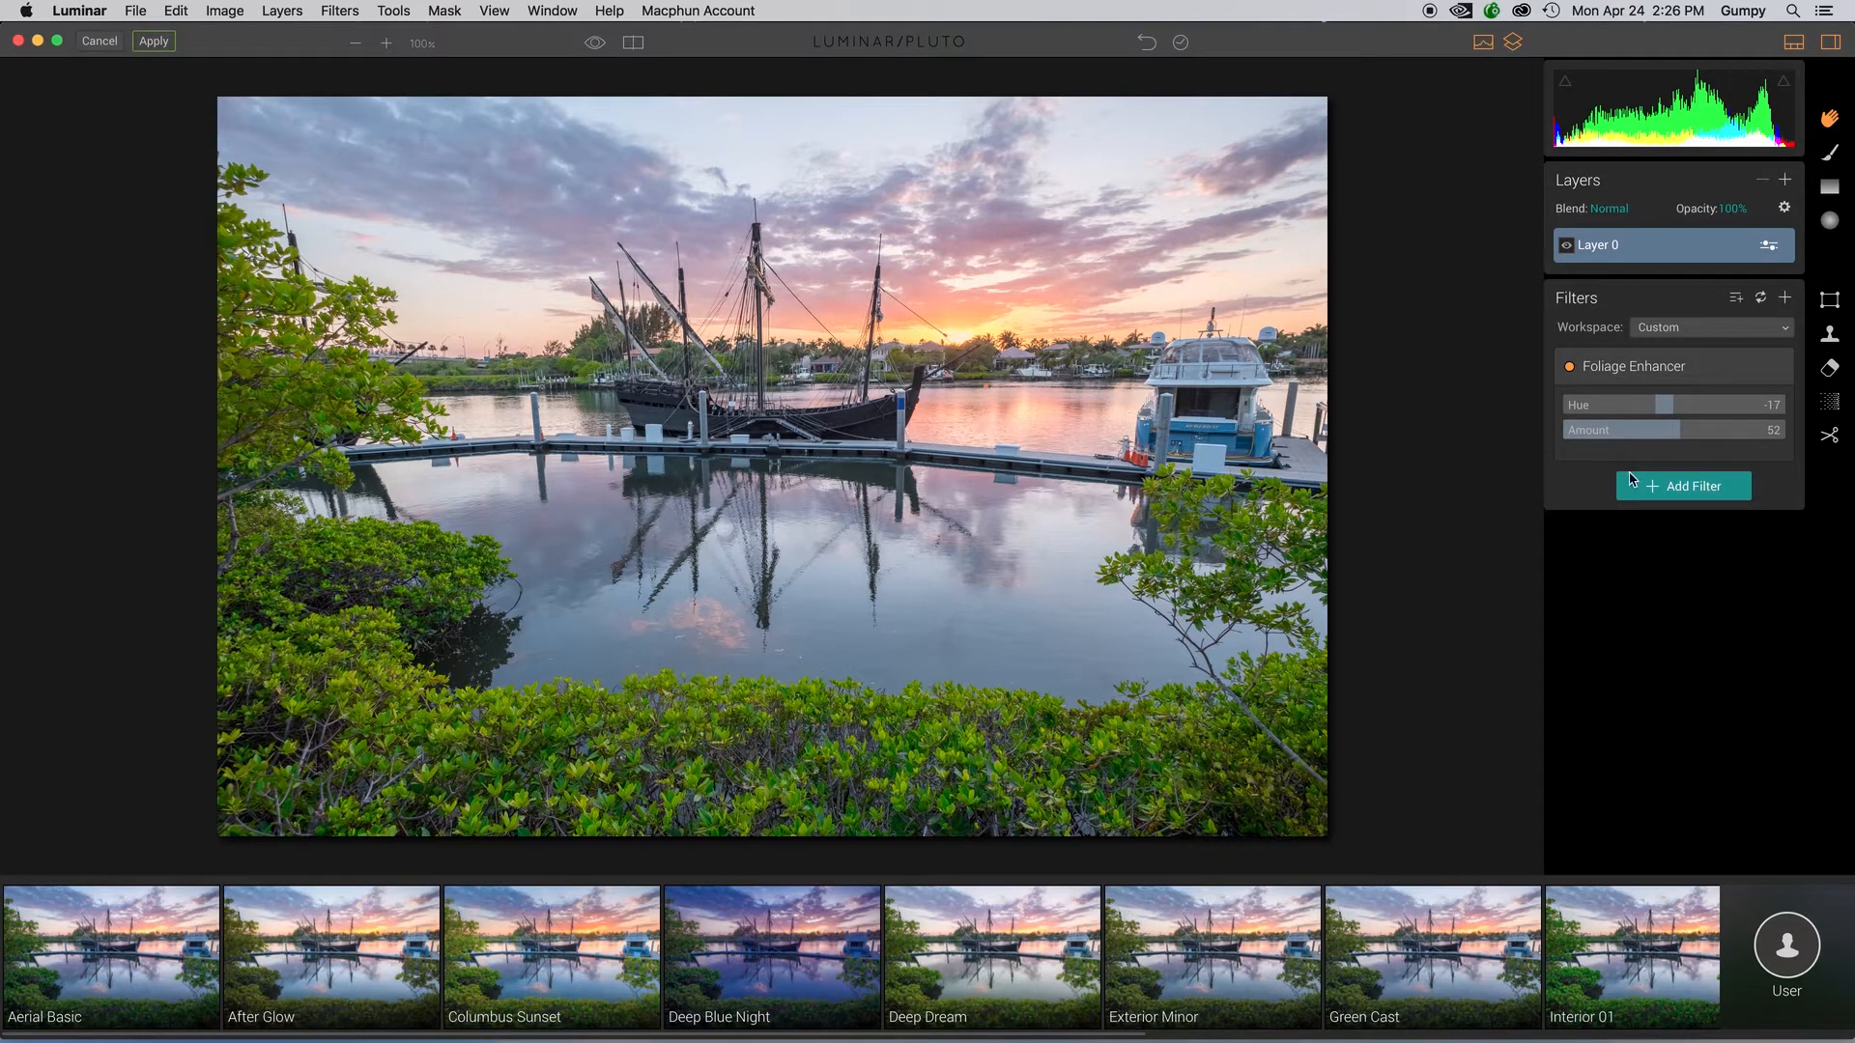
Step: Try a Top & Bottom Lighting filter with Top −26 and Bottom 14, and remove the filter
click(1687, 490)
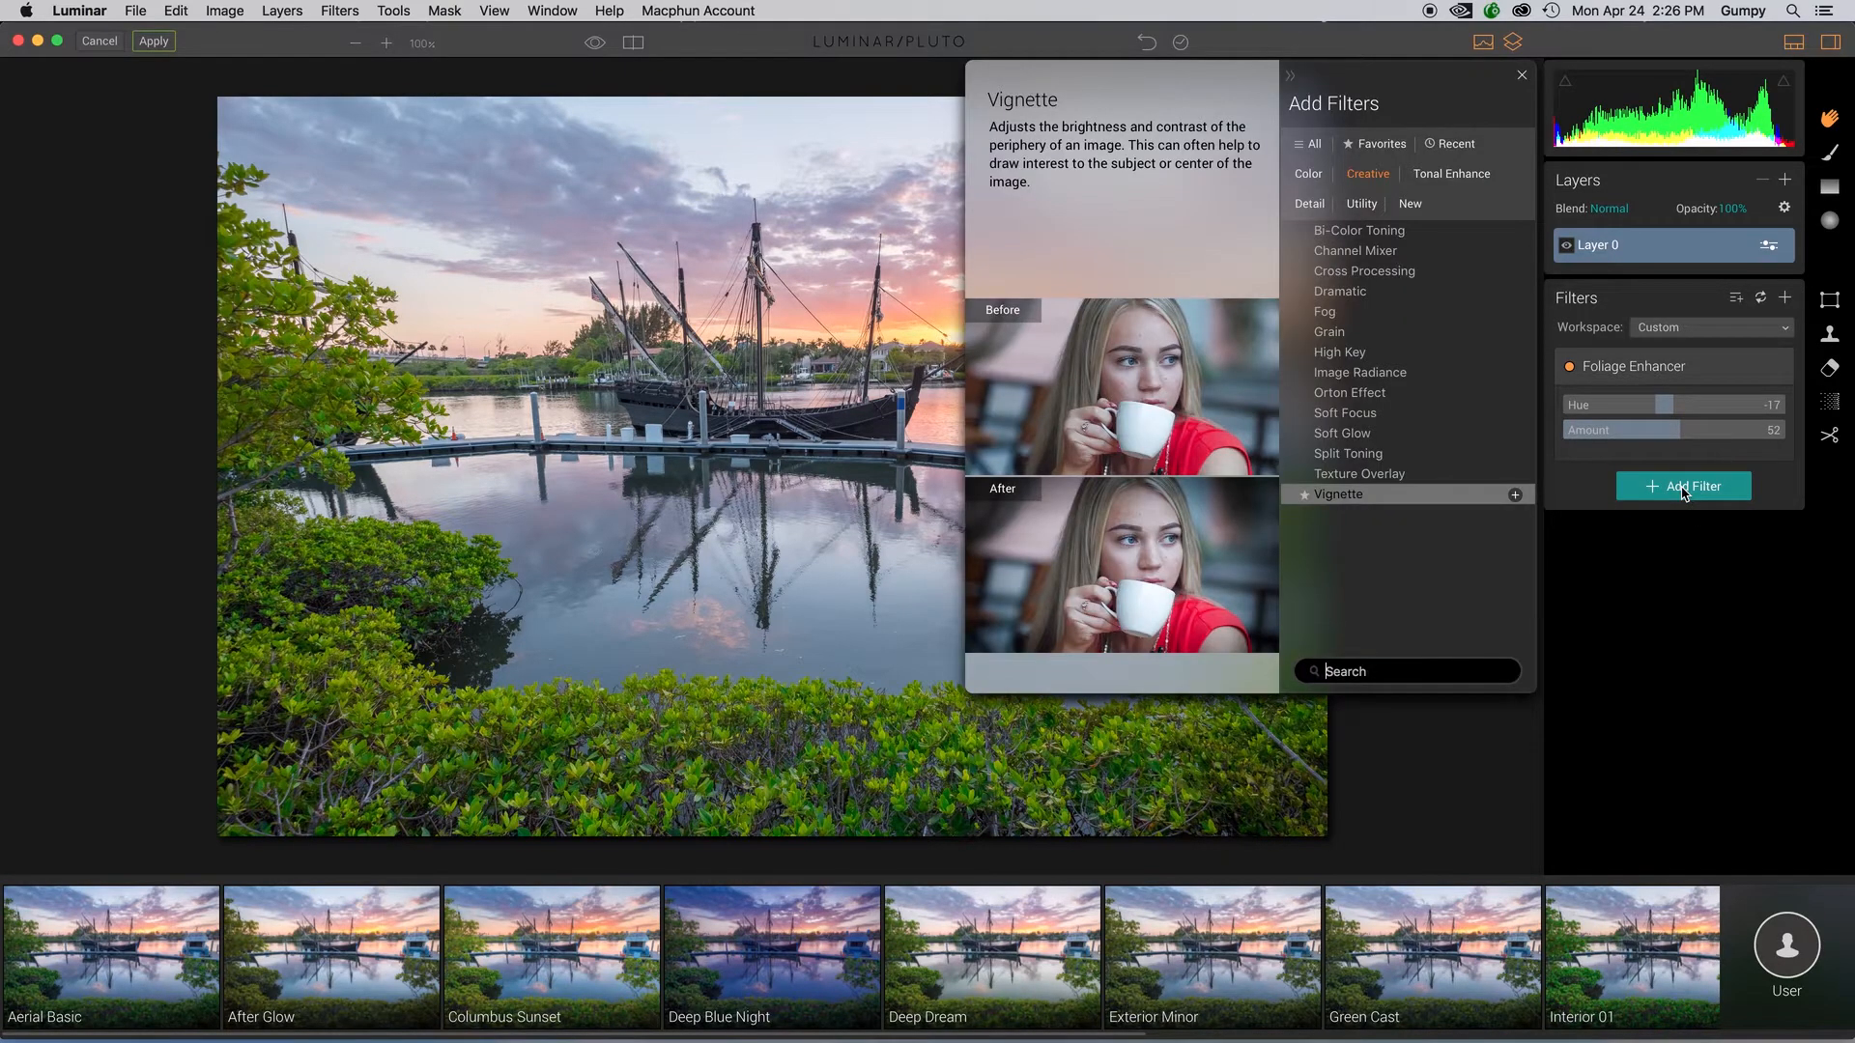
click(1452, 174)
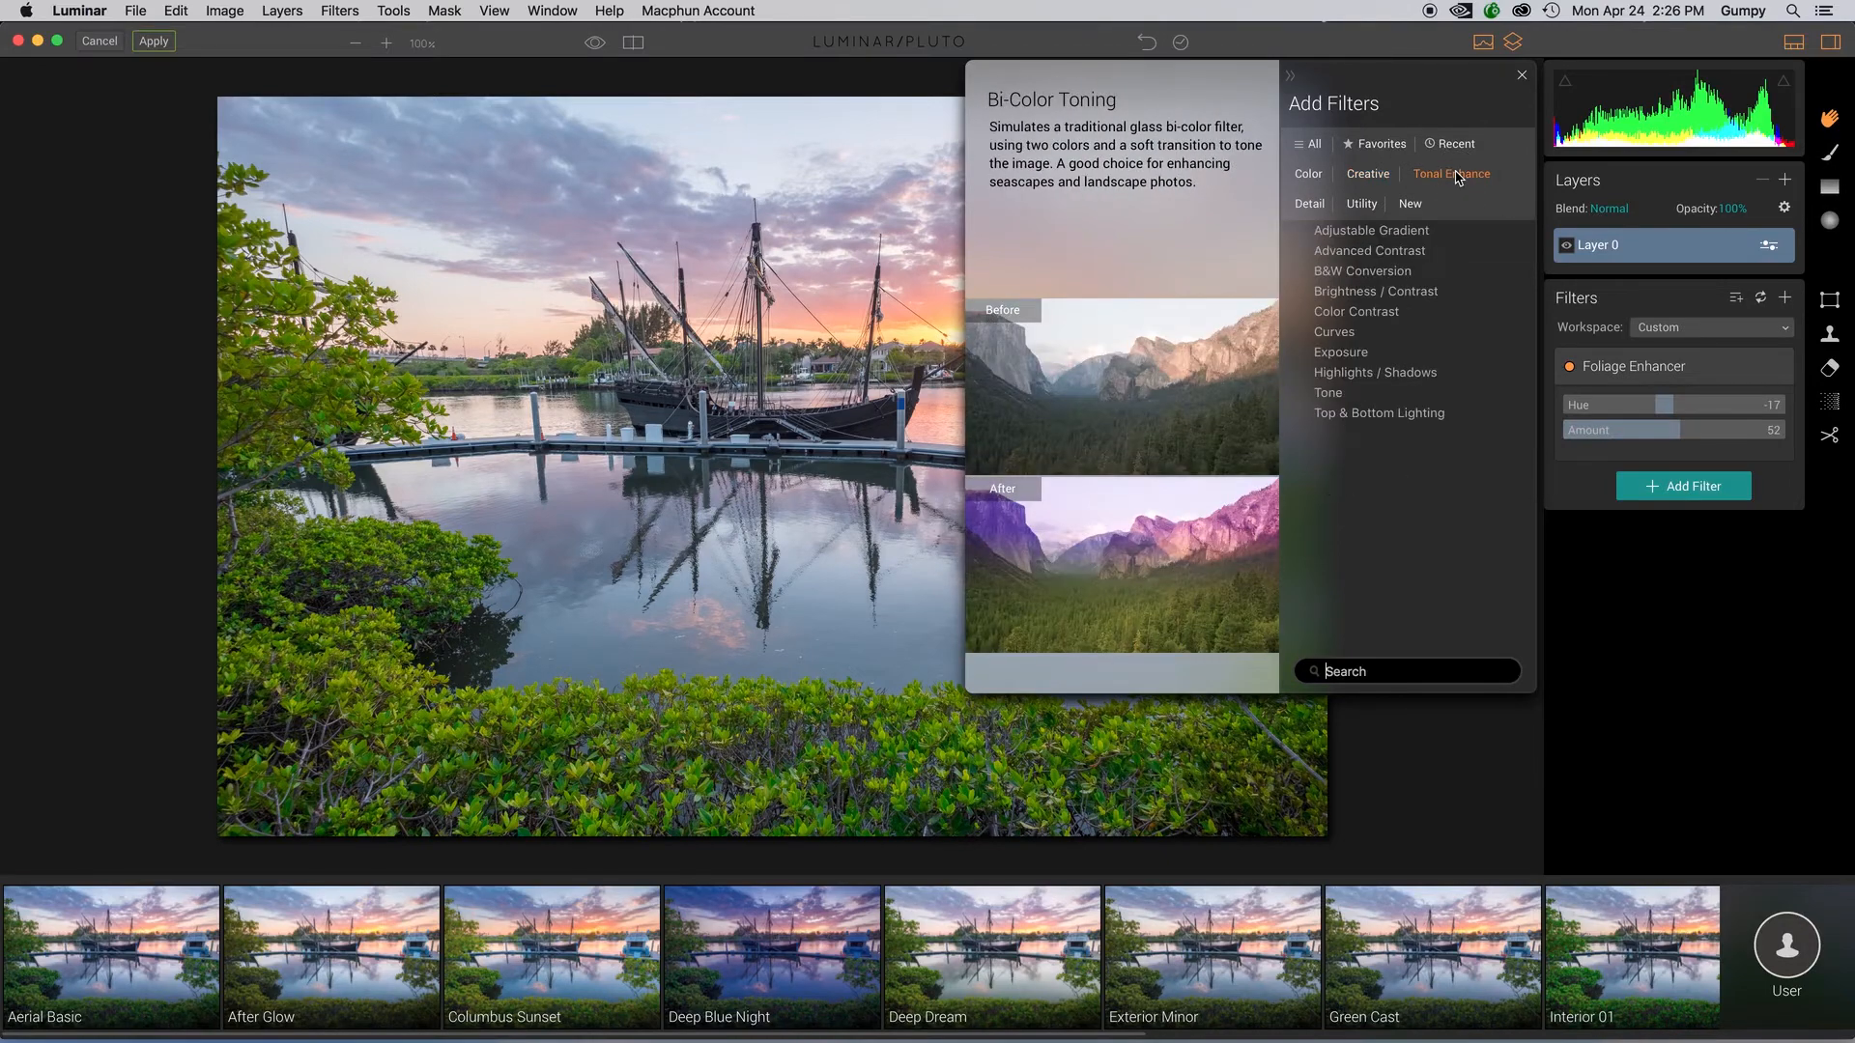
click(1378, 423)
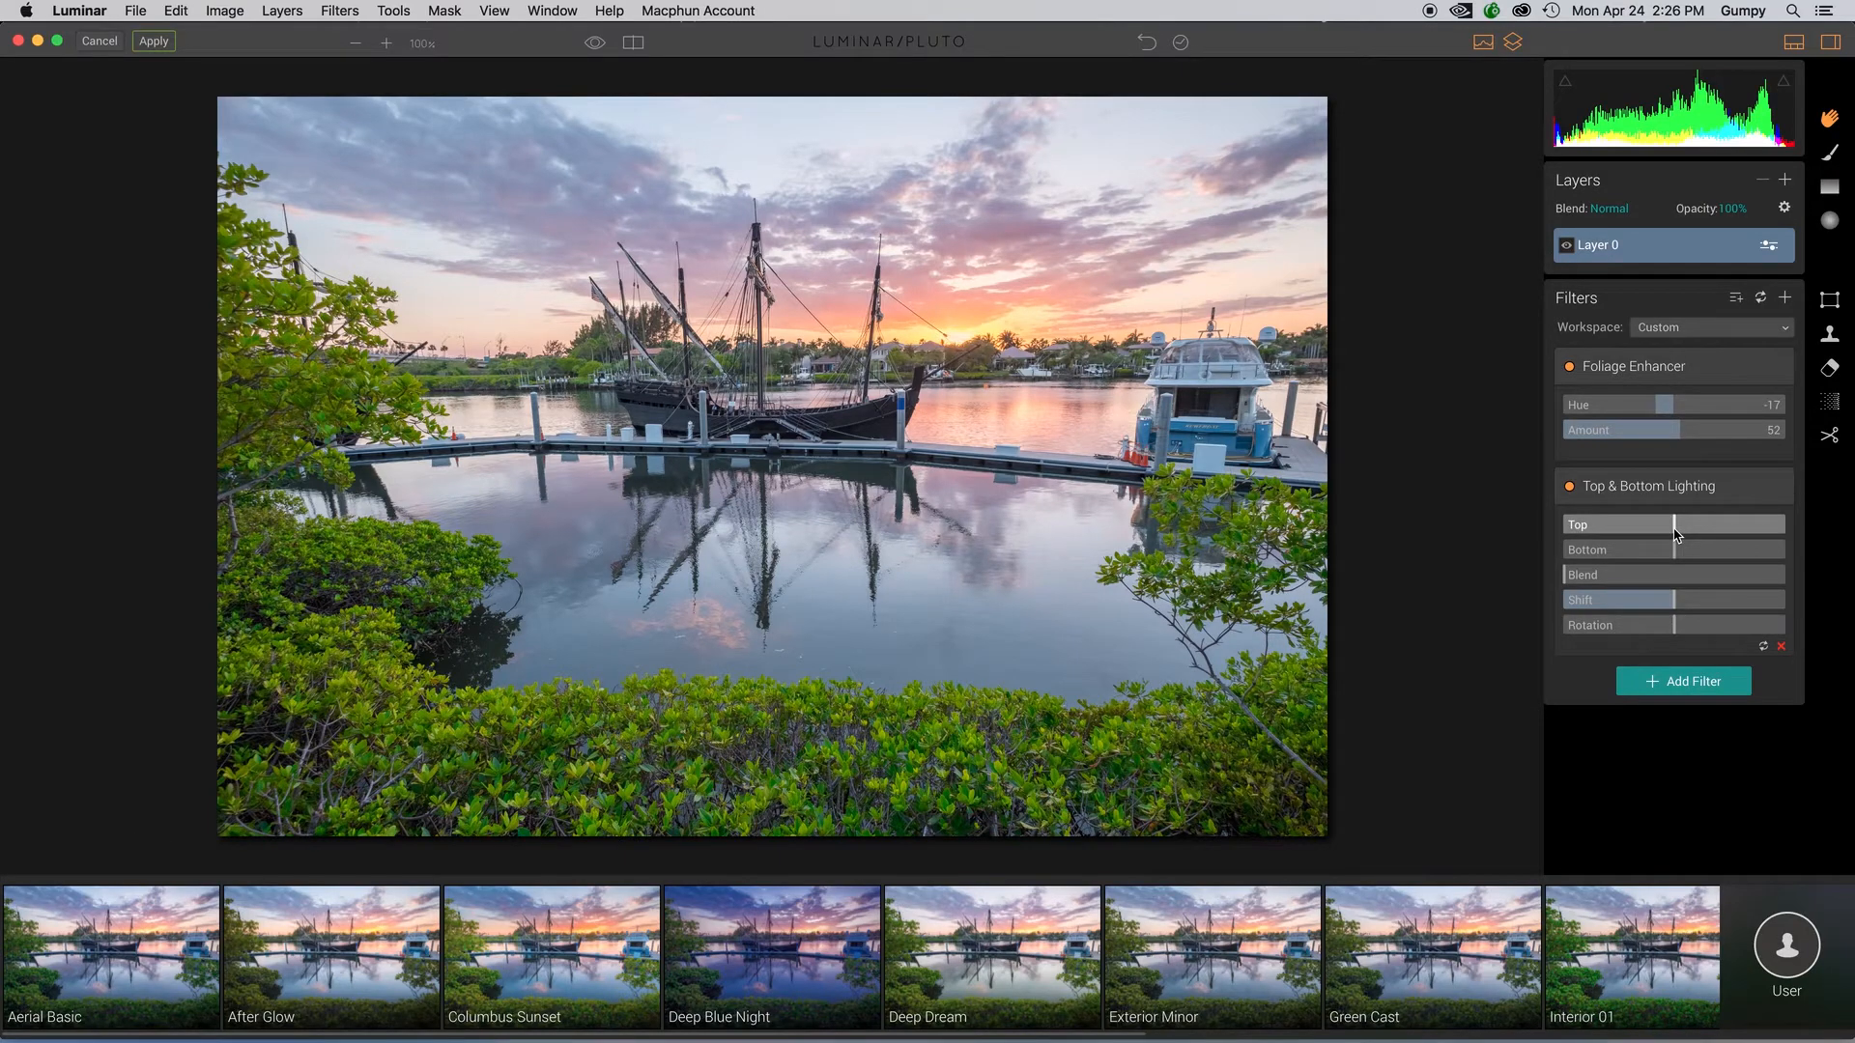
mouse_move(1676, 534)
mouse_down()
mouse_move(1631, 537)
mouse_move(1661, 536)
mouse_move(1646, 538)
mouse_up()
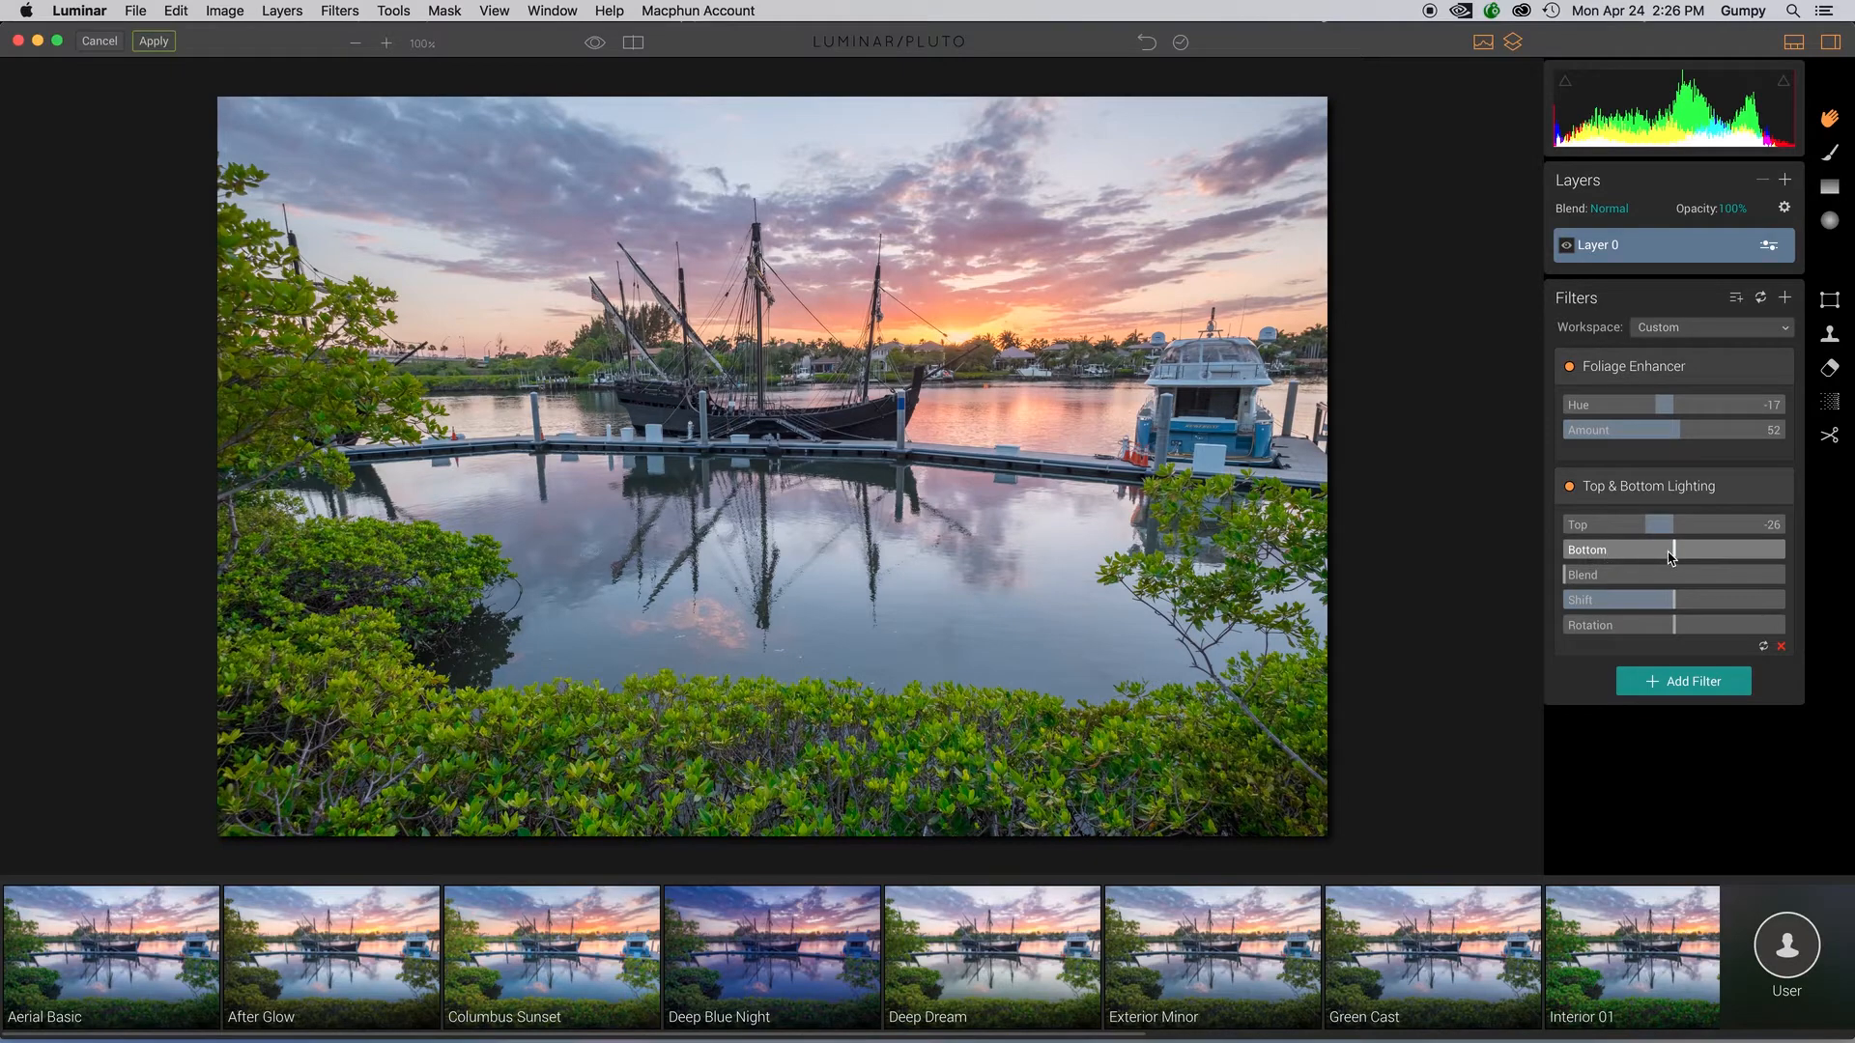
mouse_move(1675, 558)
mouse_down()
mouse_move(1703, 558)
mouse_move(1683, 559)
mouse_up()
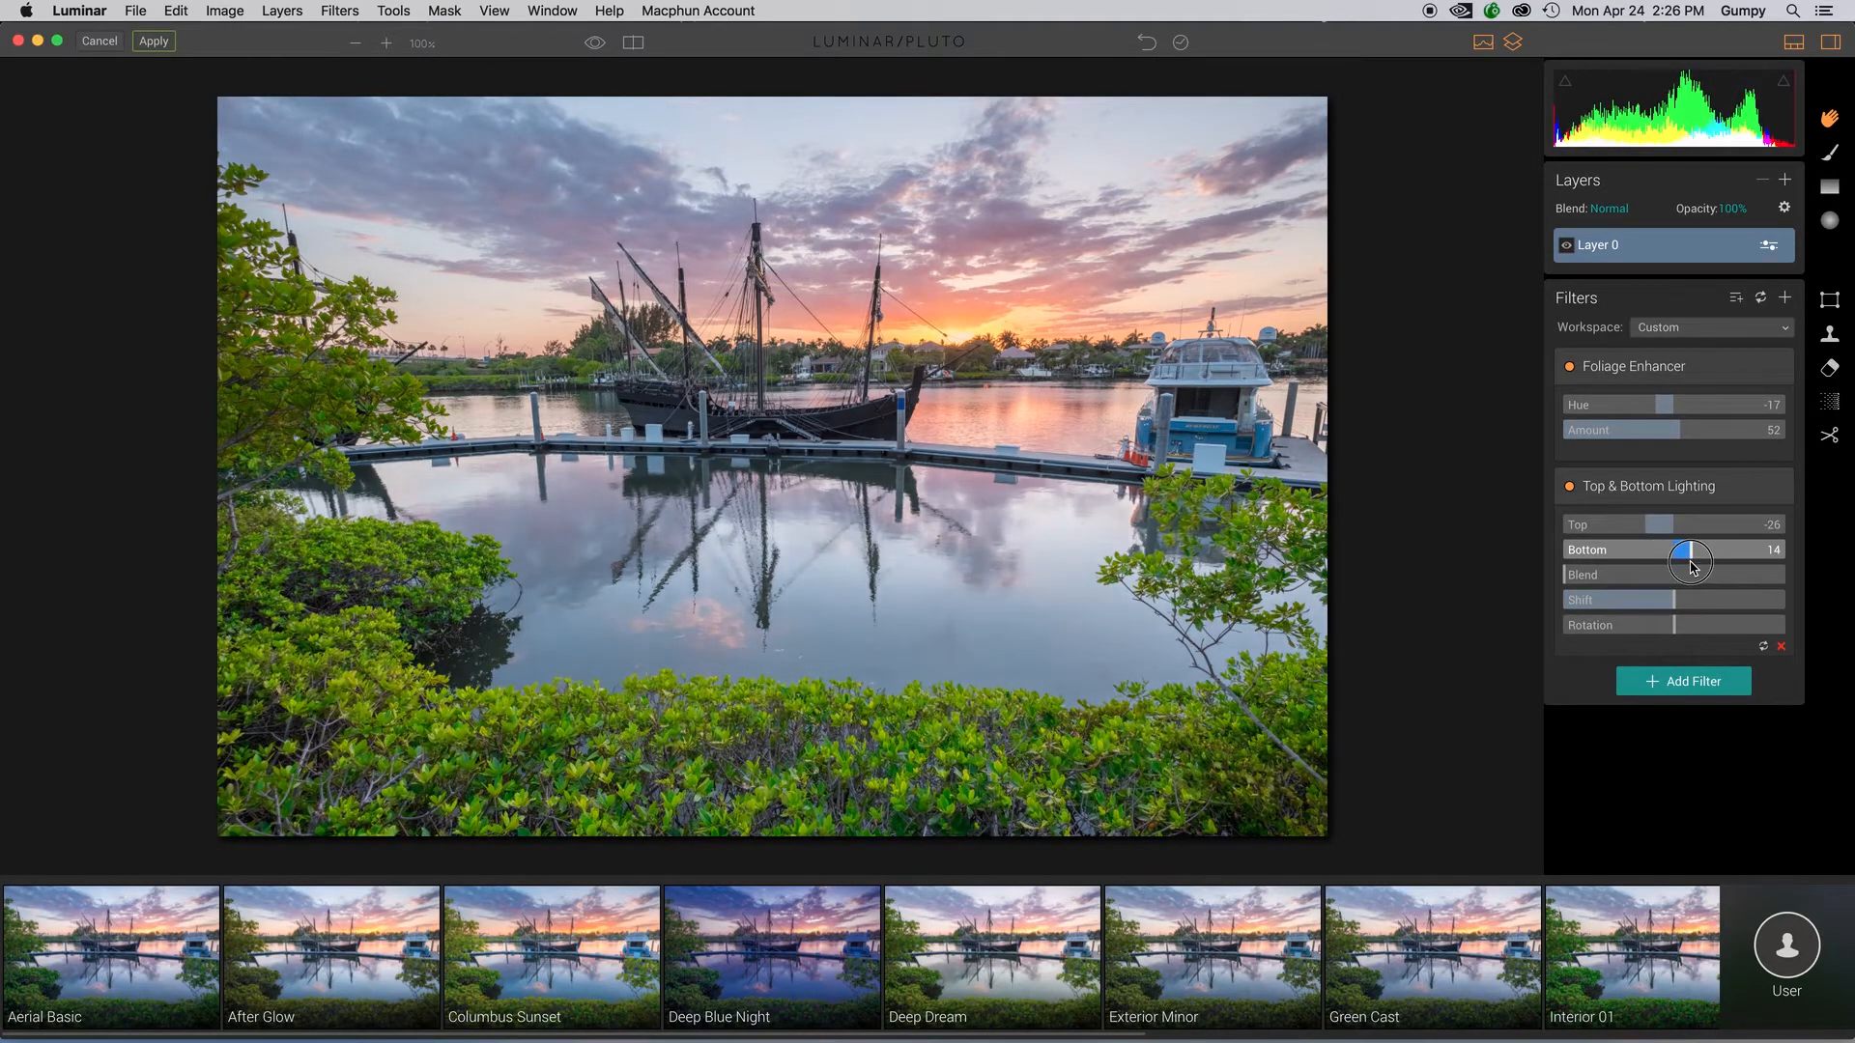
click(1783, 649)
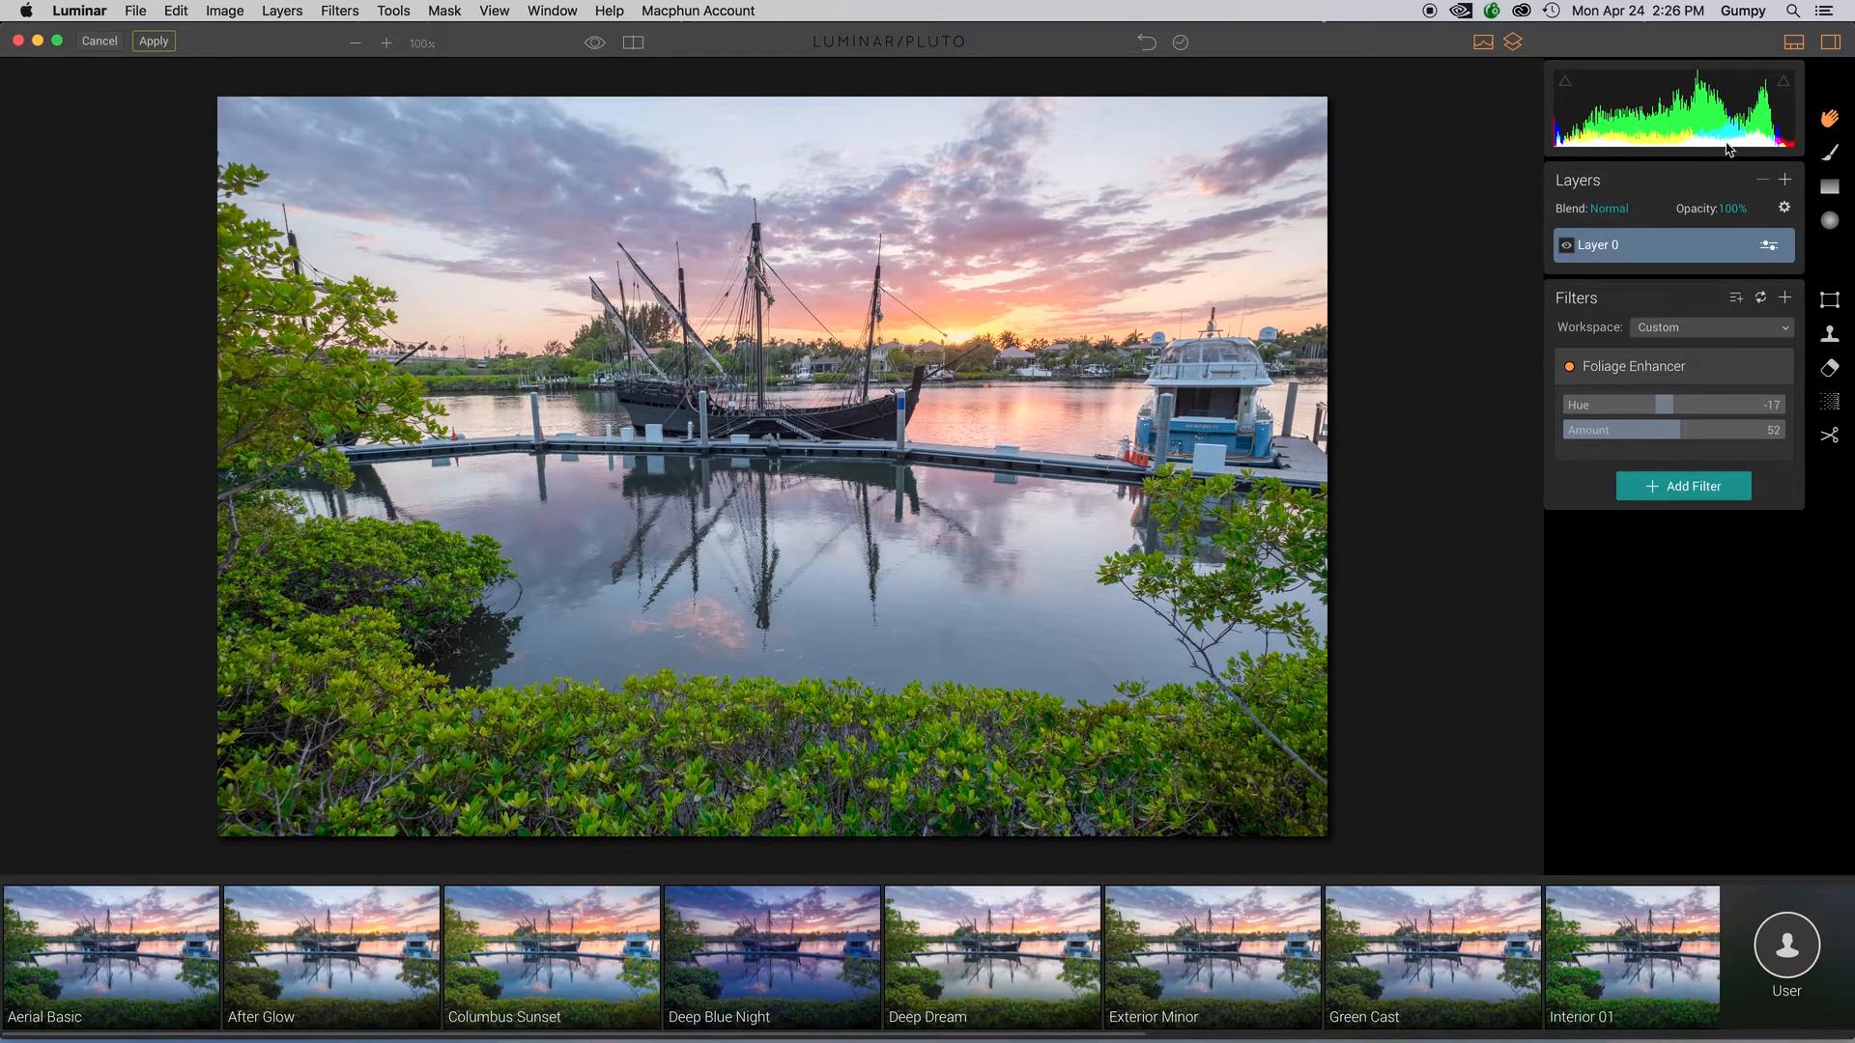
Step: Add a new adjustment layer with a Curves filter and pull the RGB curve's midtones down to darken the image
click(1787, 183)
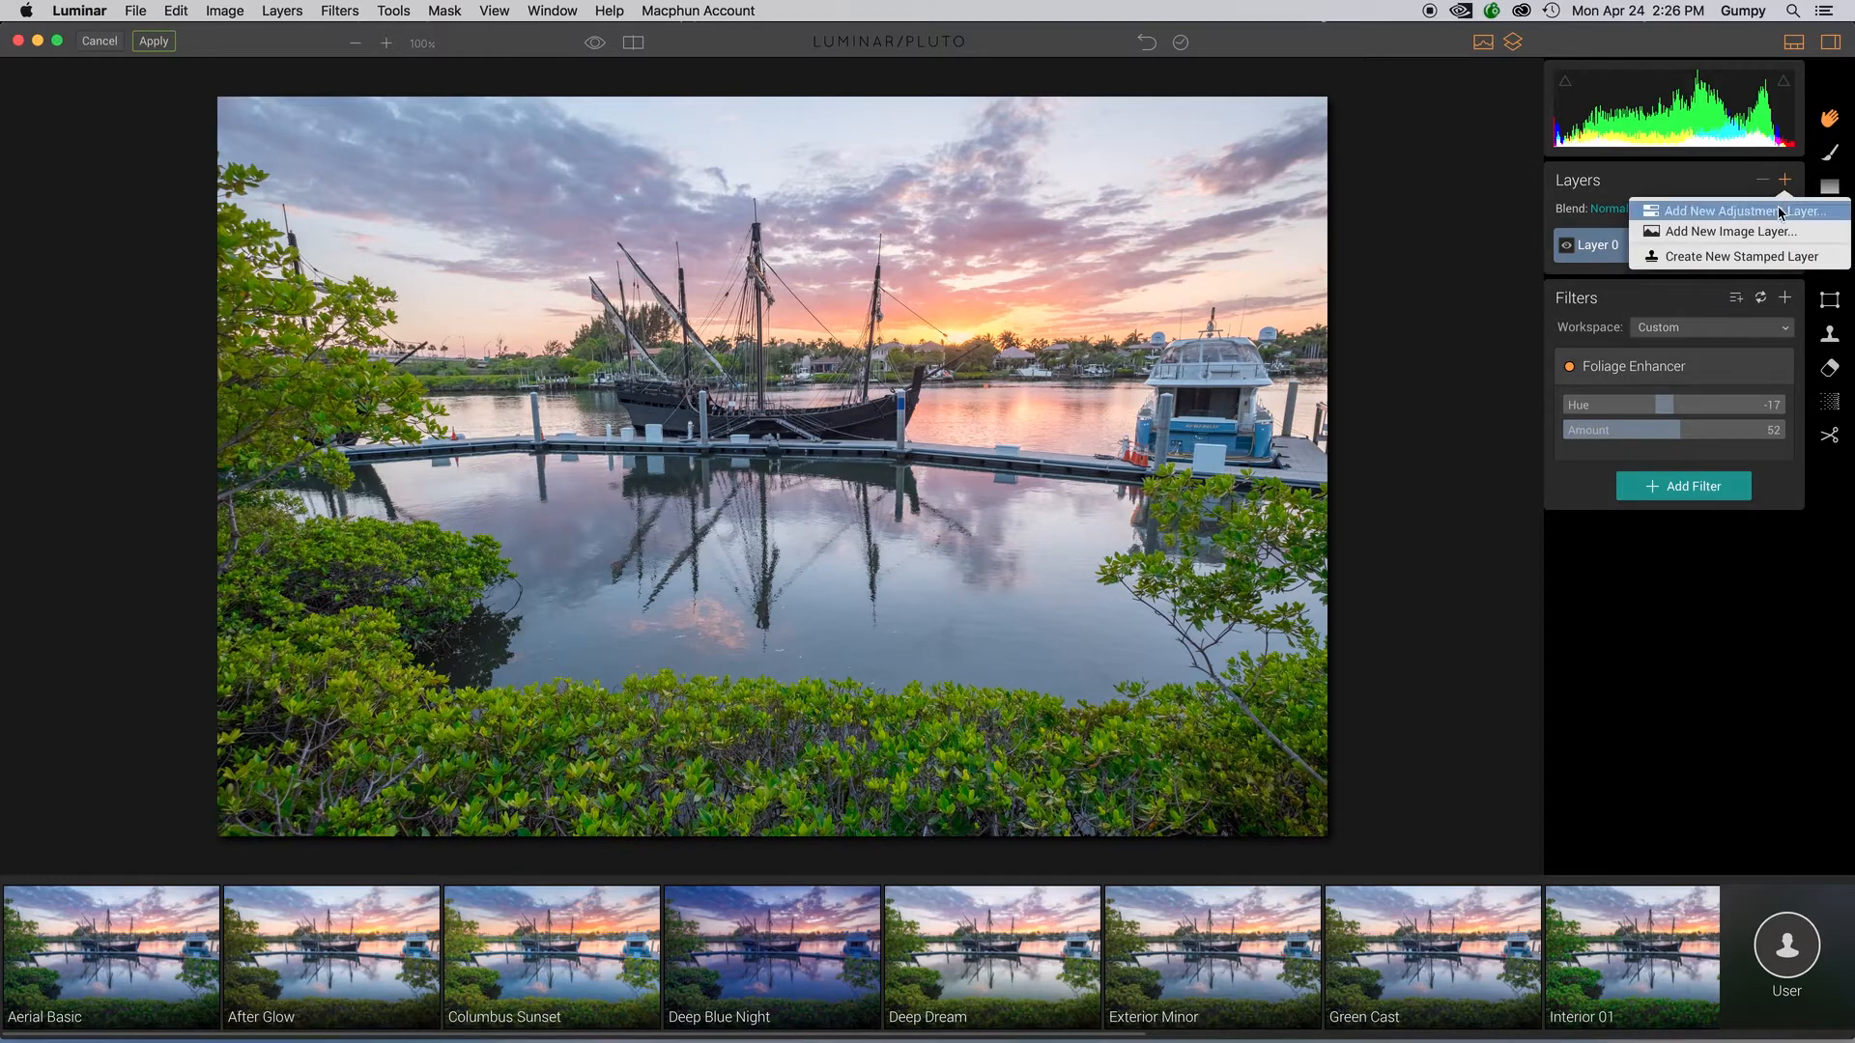
click(1781, 212)
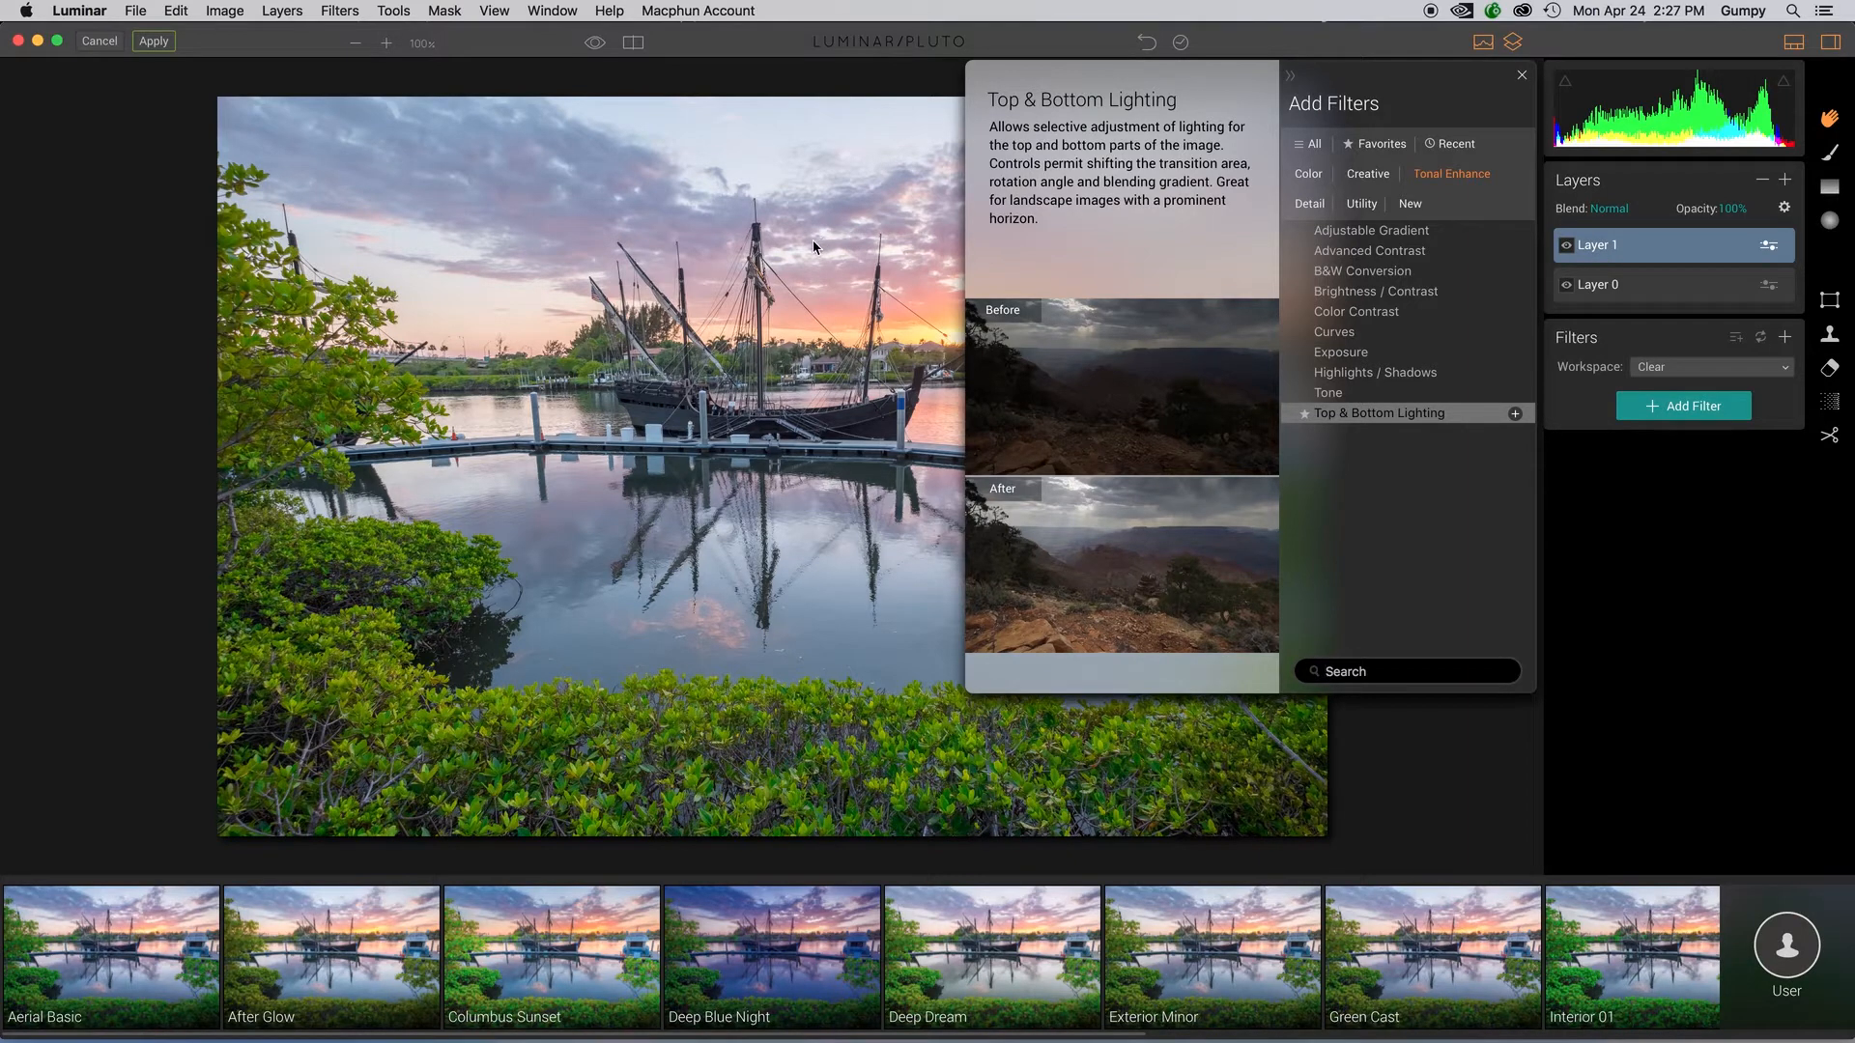
click(1309, 176)
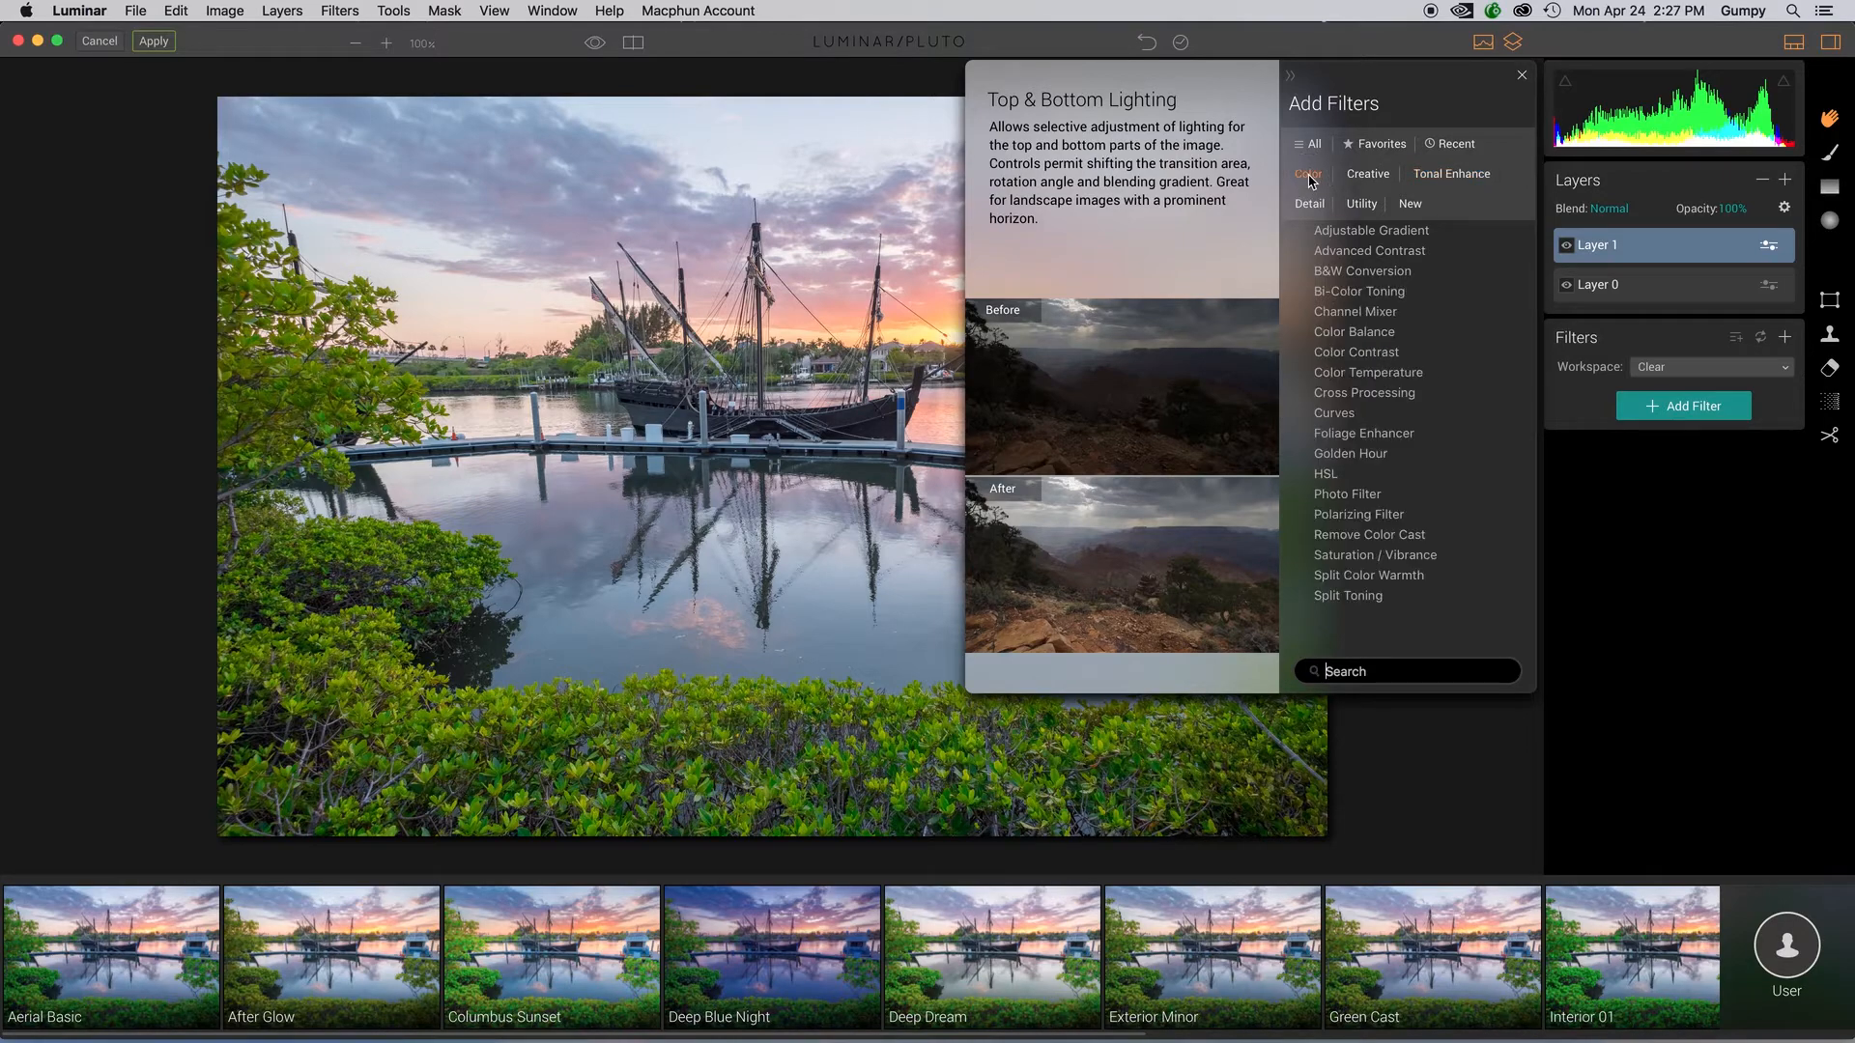
click(1452, 174)
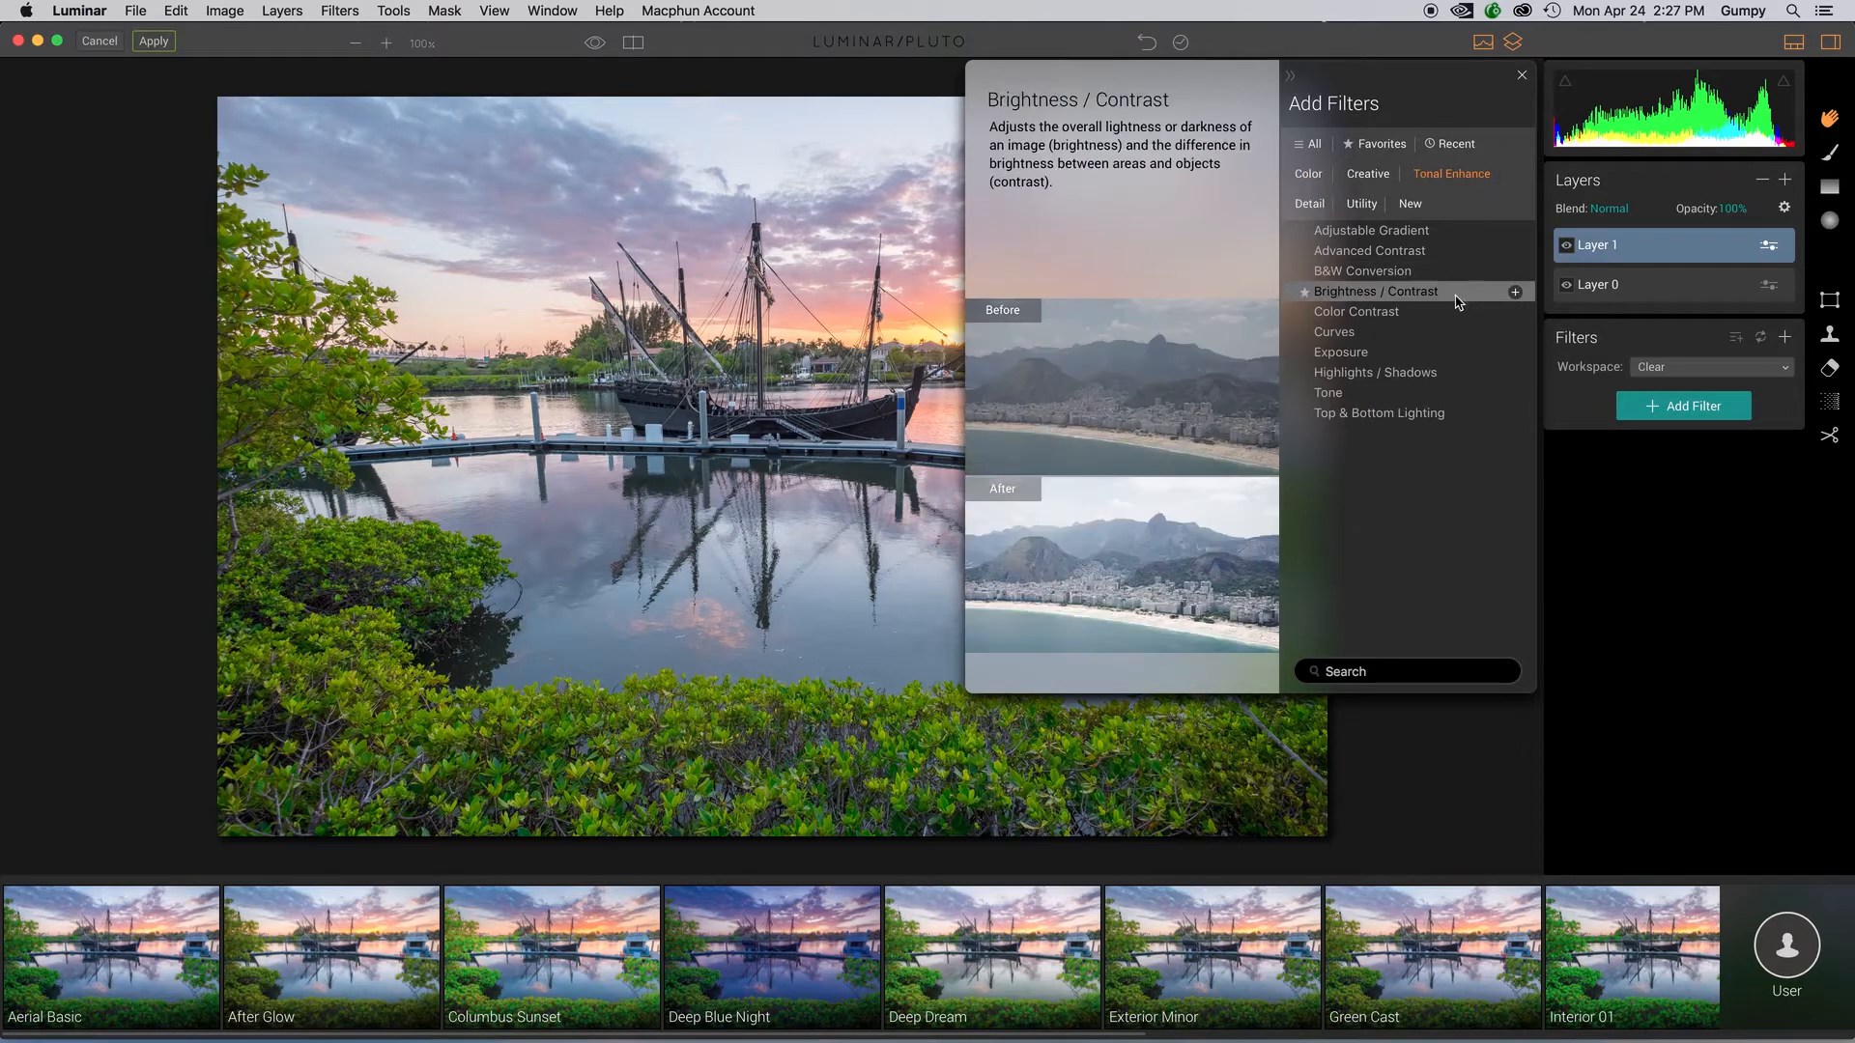
click(1428, 334)
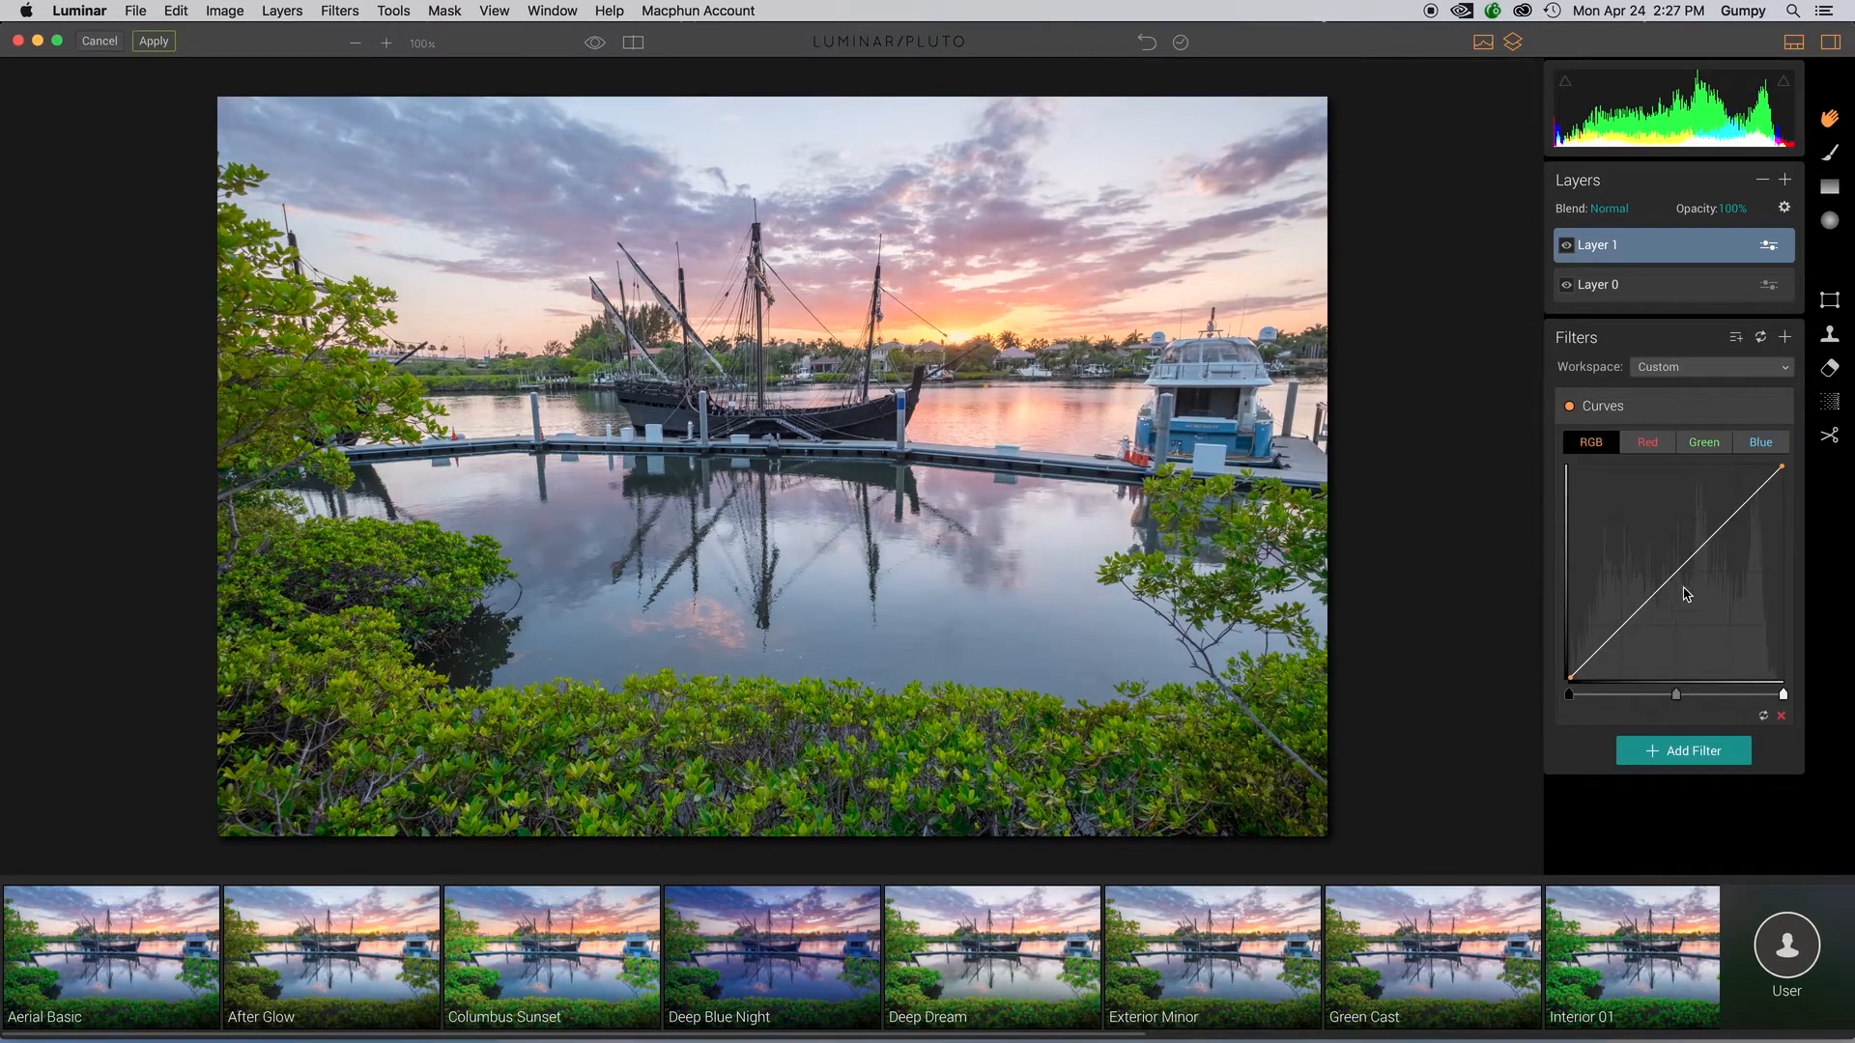
drag(1677, 582, 1720, 549)
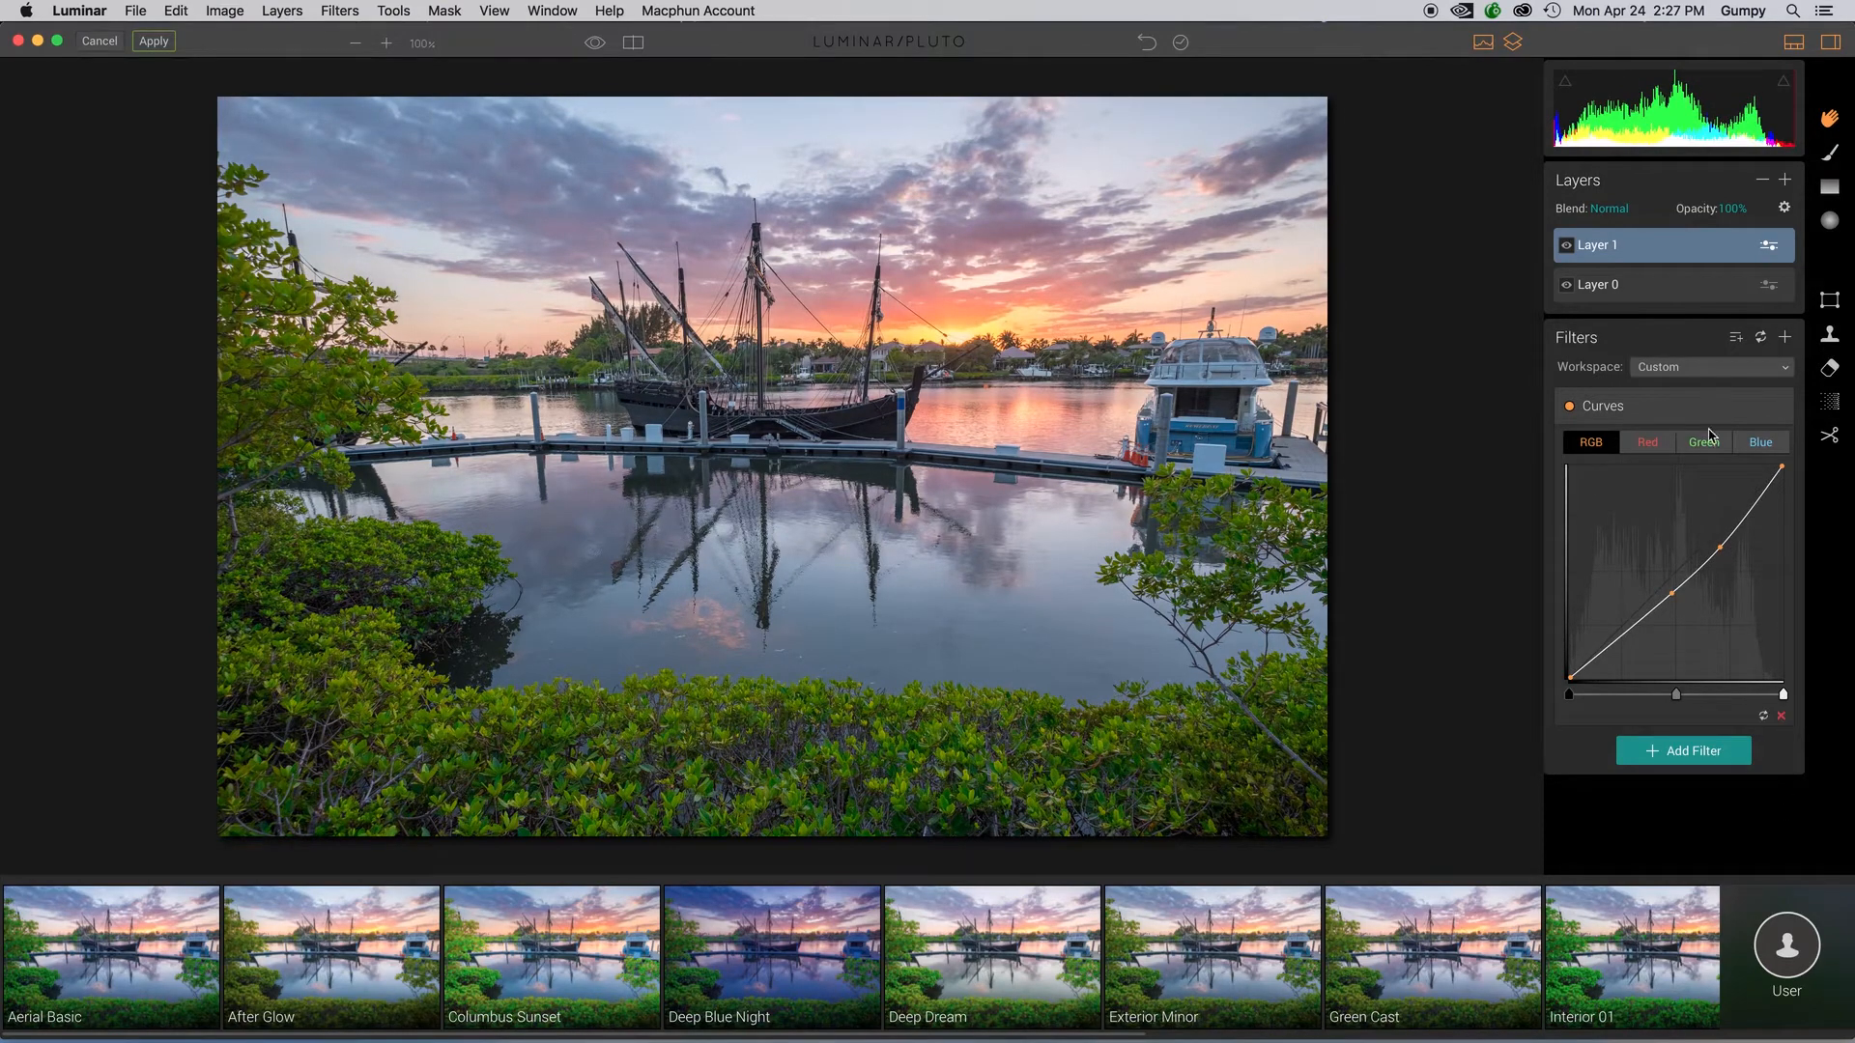
Step: Add a Saturation / Vibrance filter to the same layer with Saturation 11 and Vibrance 9
click(1635, 401)
click(1654, 405)
click(1686, 752)
key(Down)
key(Down)
key(Down)
key(Down)
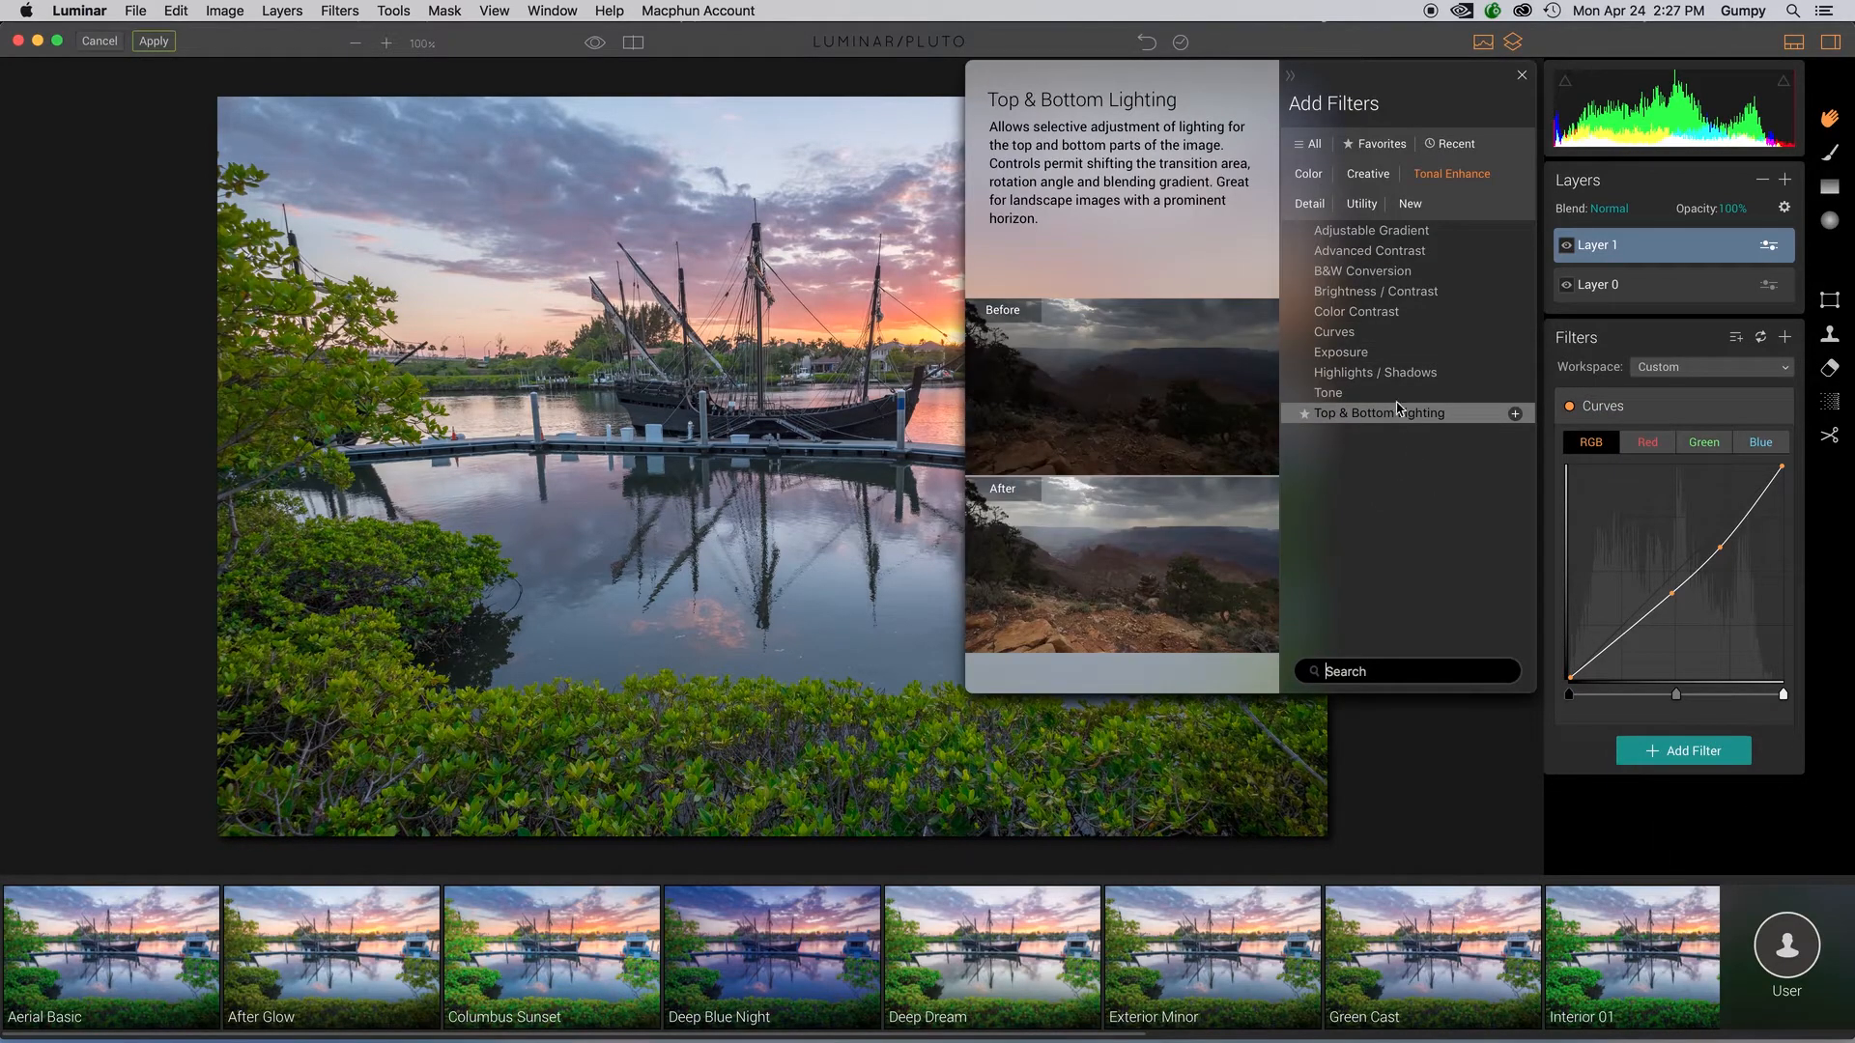
click(1310, 174)
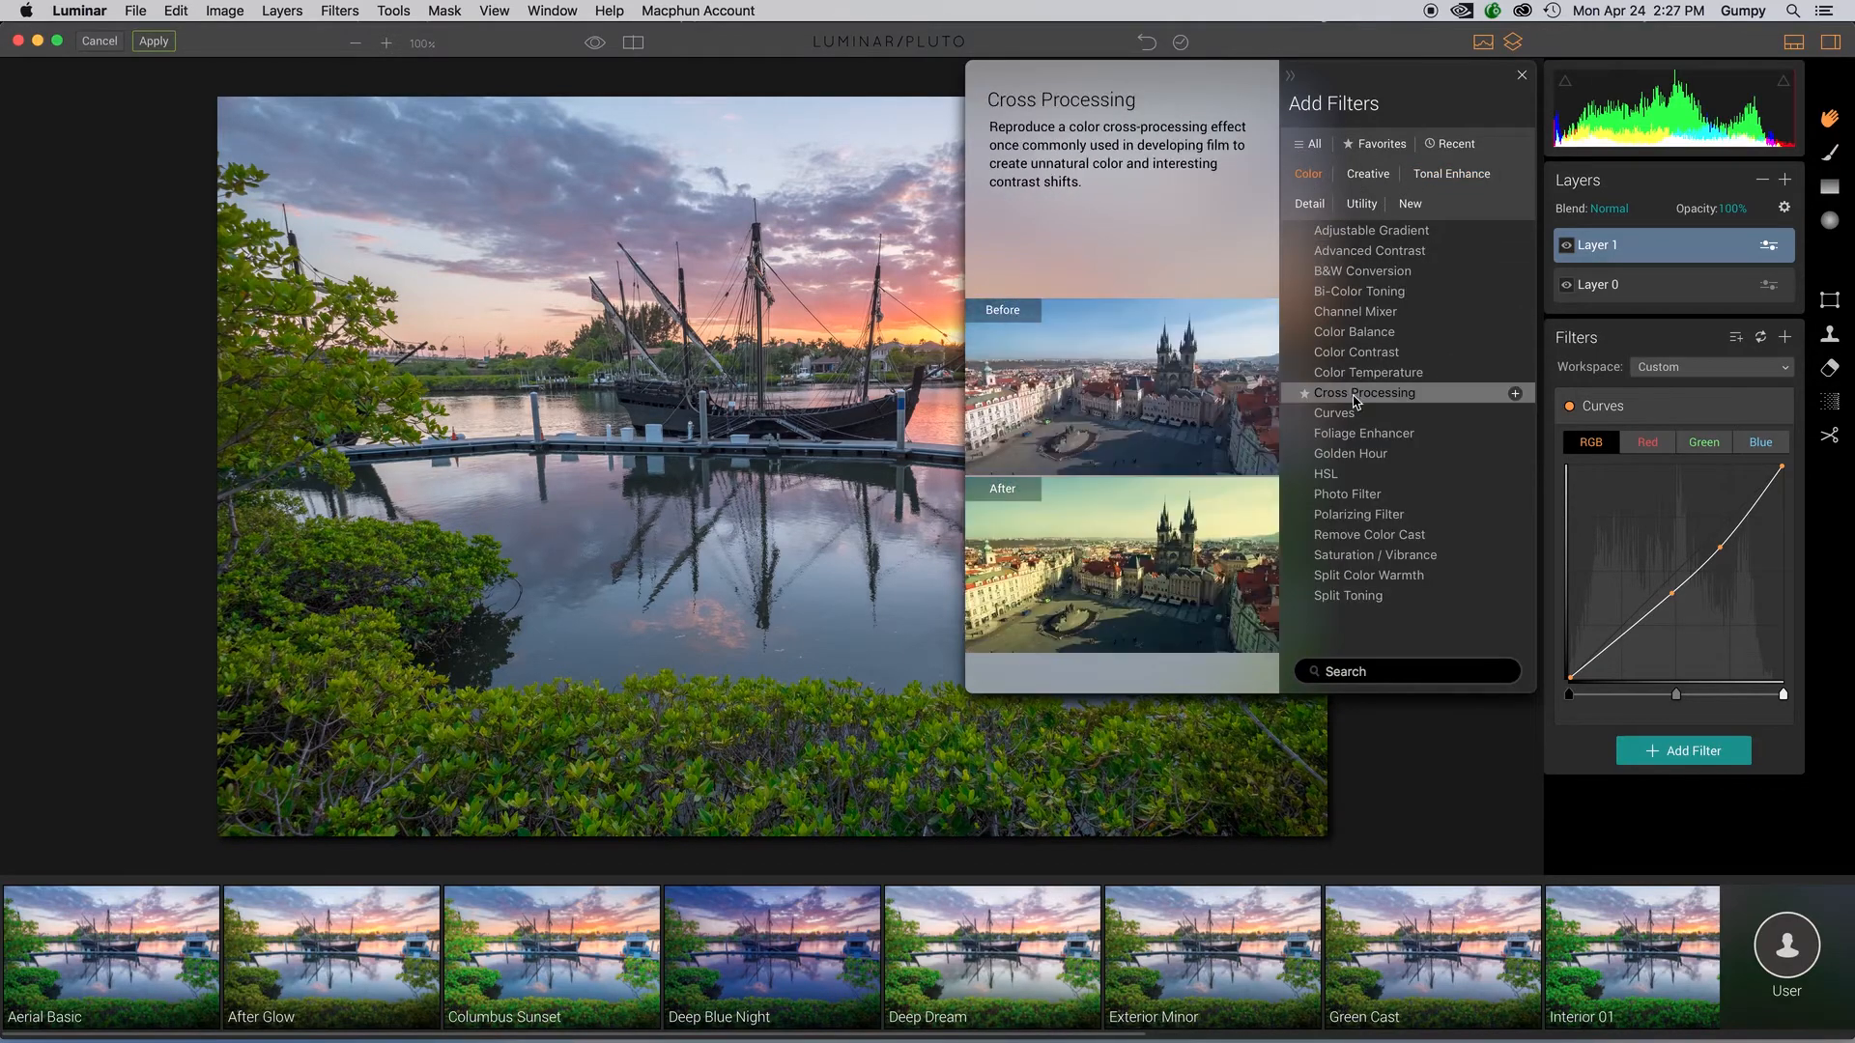
click(1383, 556)
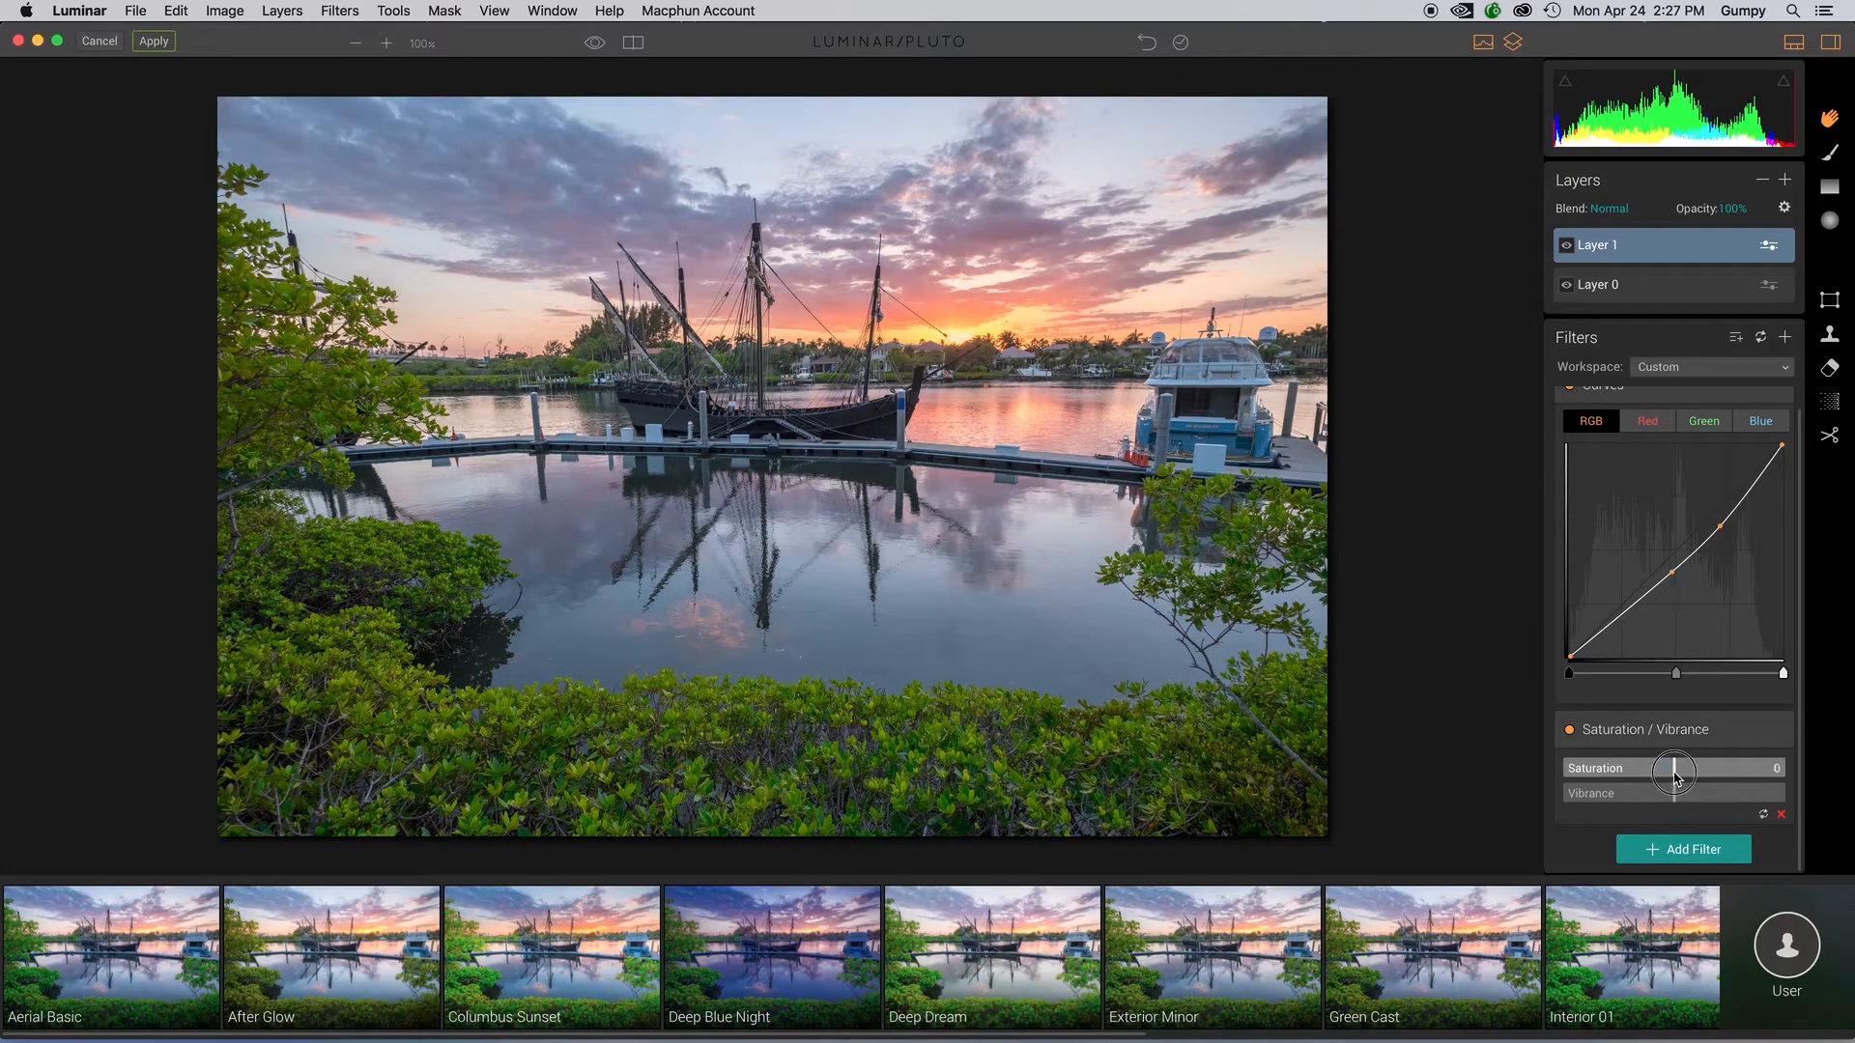
drag(1675, 778, 1688, 808)
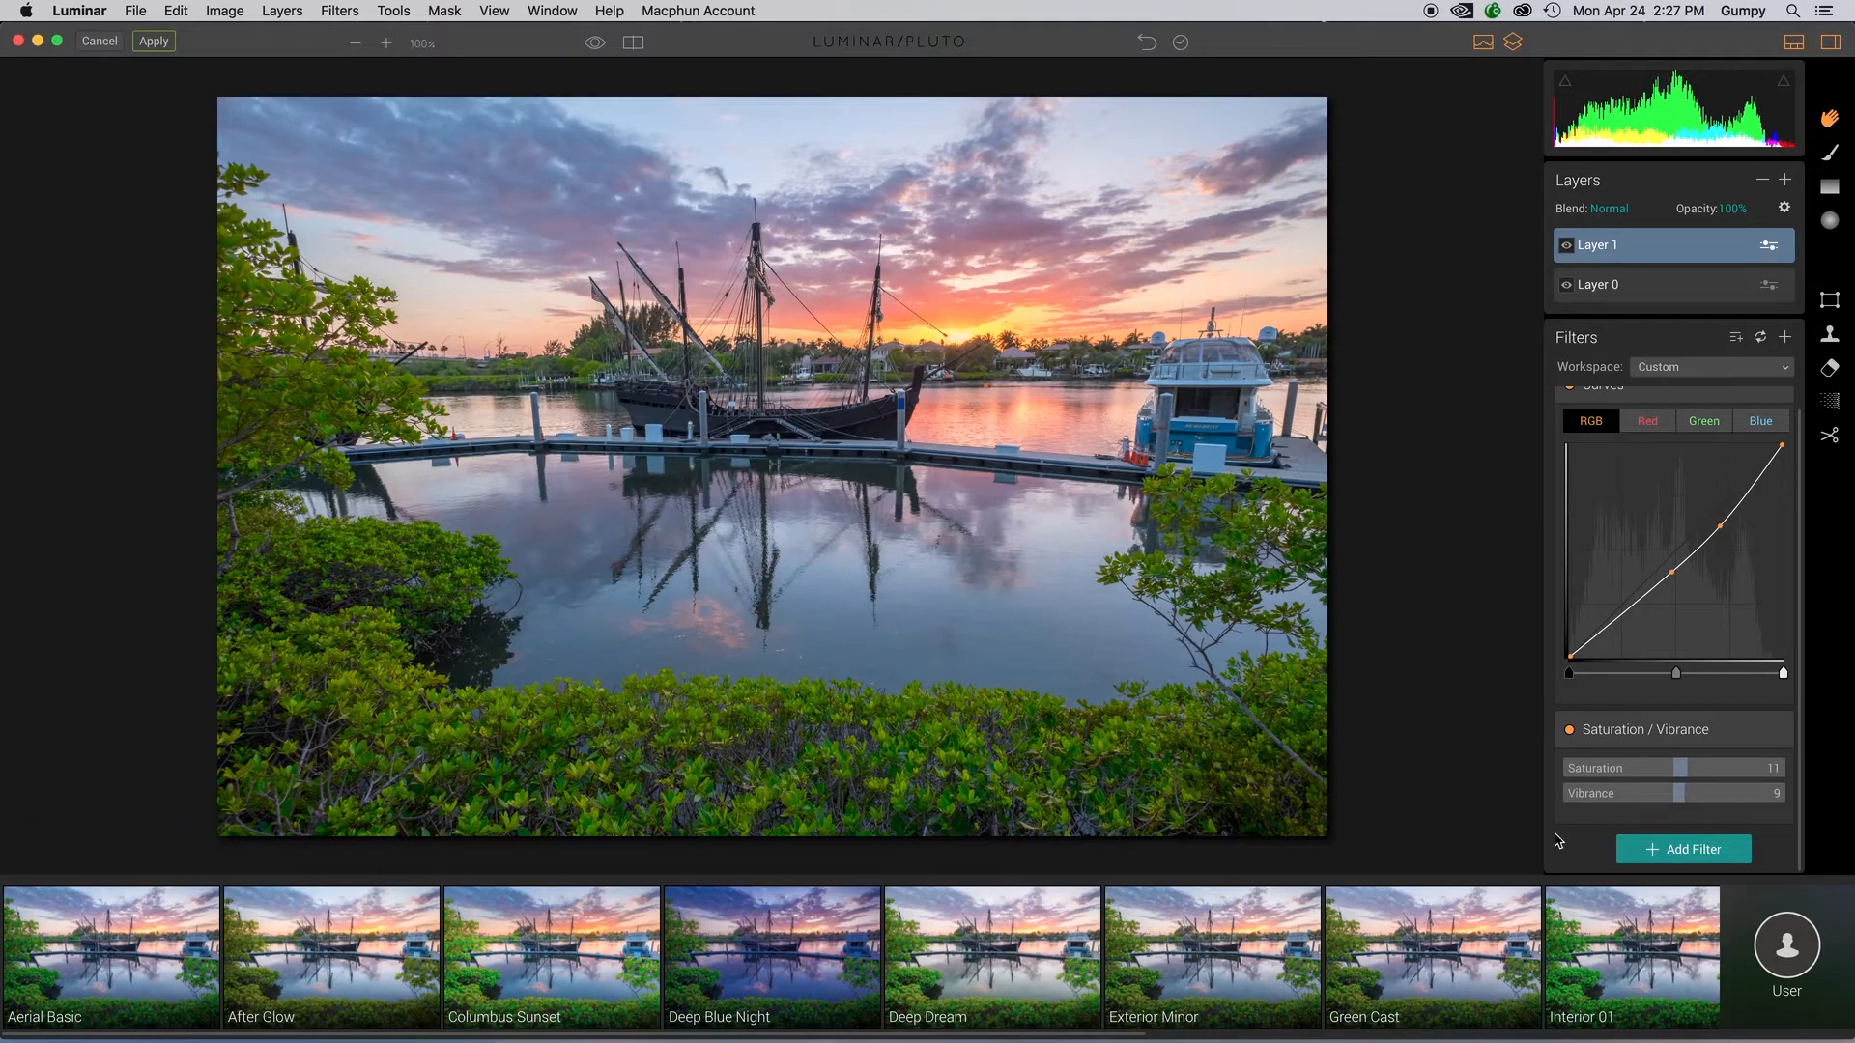
scroll(1713, 521, up, 1)
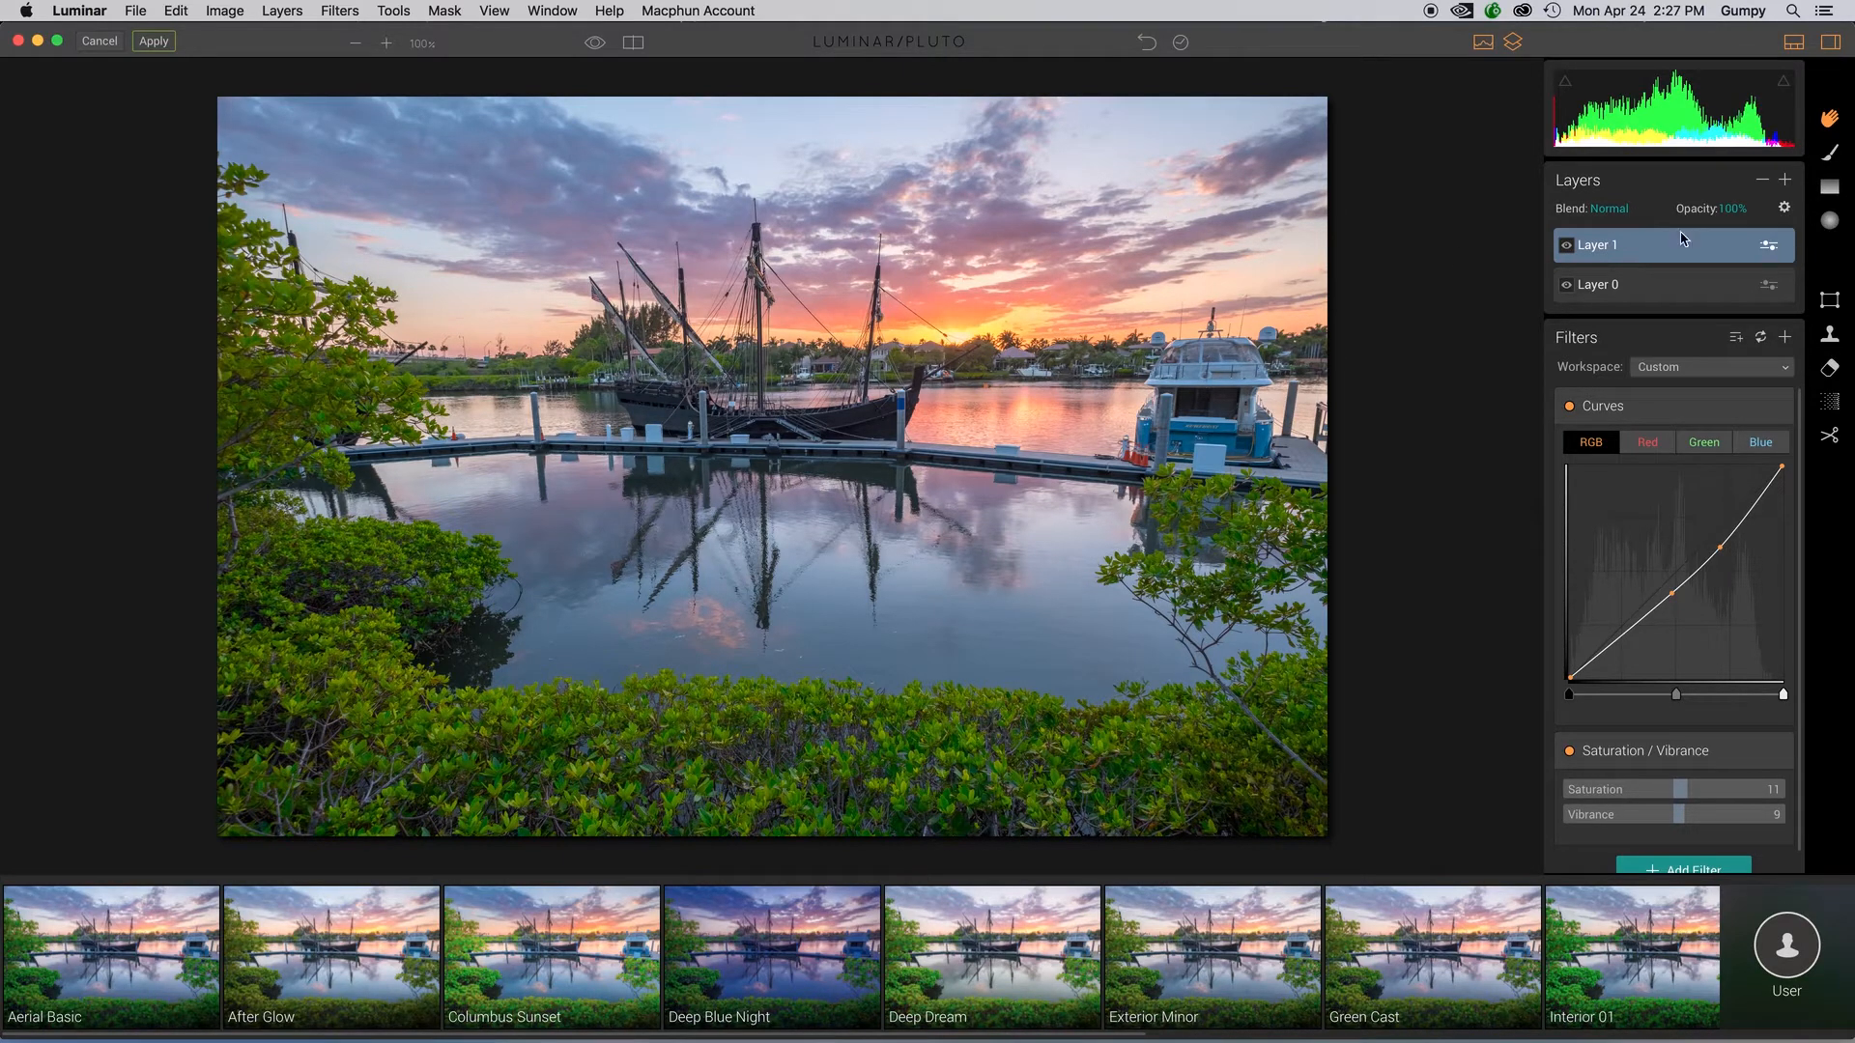
Step: Apply a nearly horizontal gradient mask limiting the Curves layer to the sky above the horizon, and compare the layer off and on
click(1829, 189)
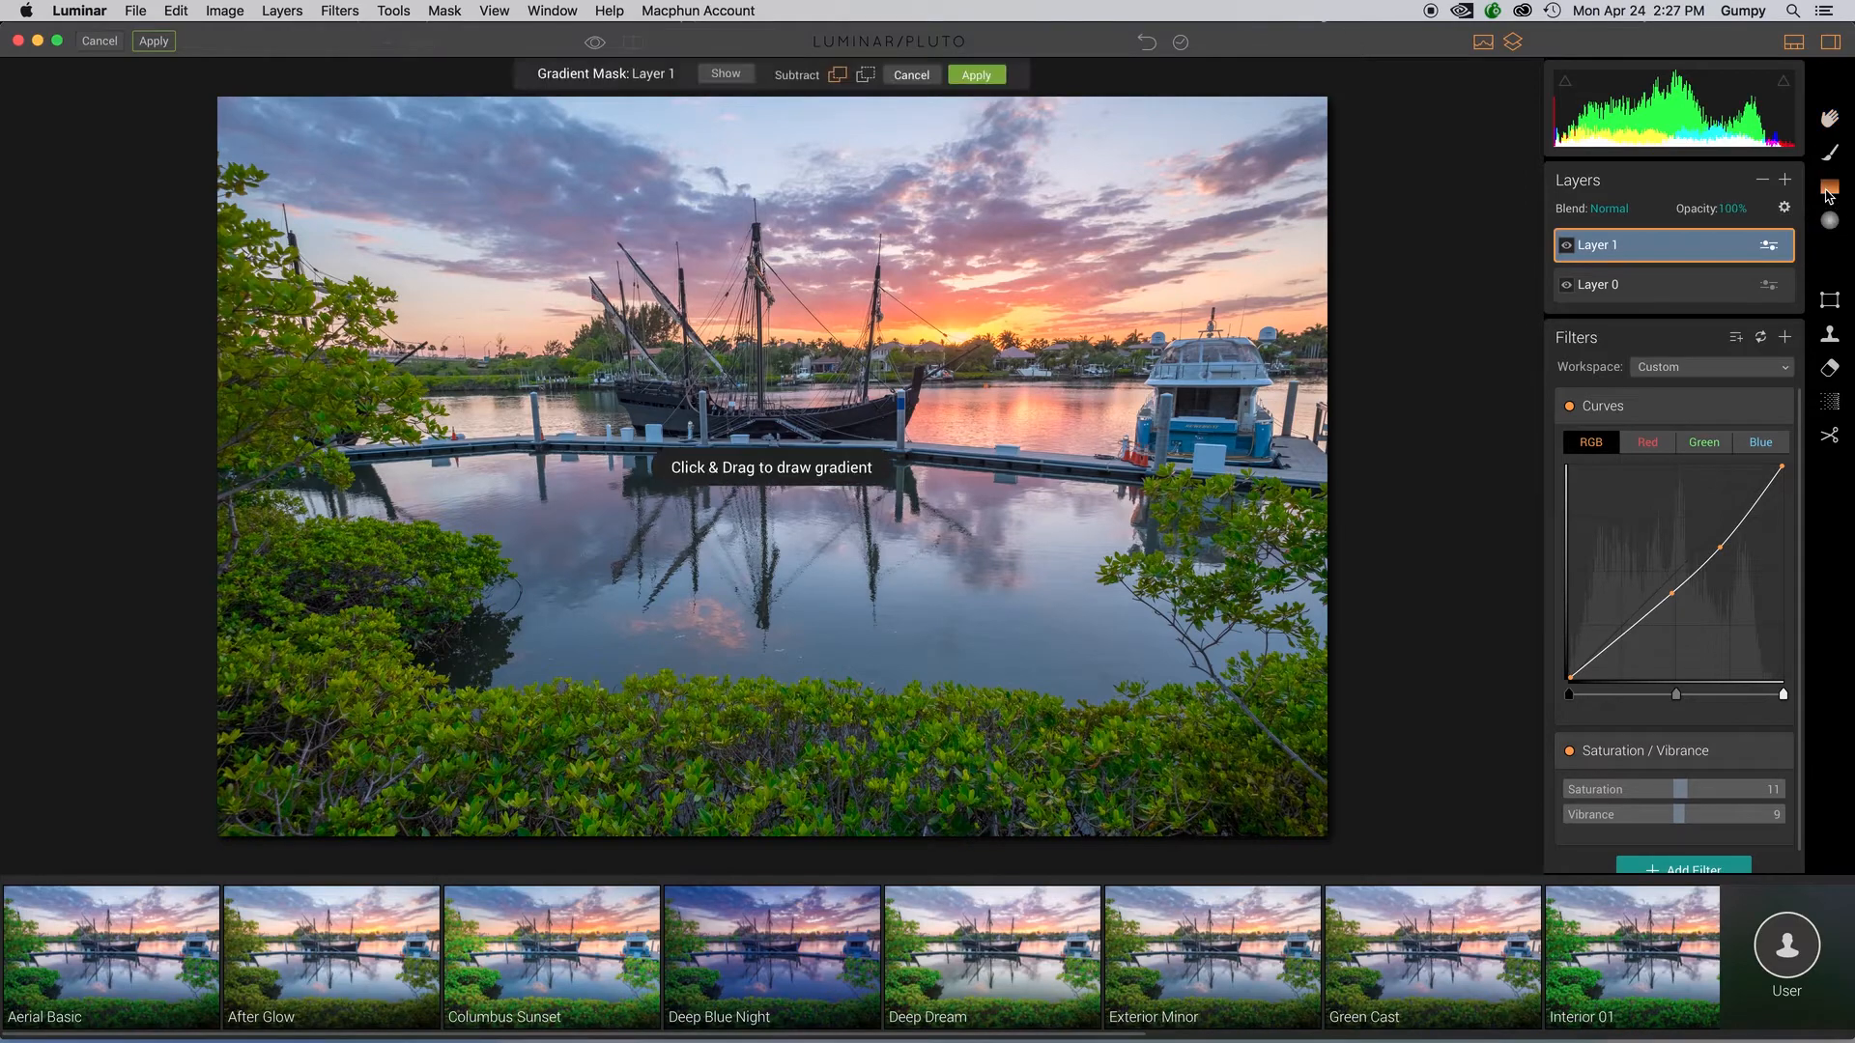
mouse_move(834, 135)
mouse_down()
mouse_move(837, 388)
mouse_move(856, 354)
mouse_up()
drag(873, 133, 818, 314)
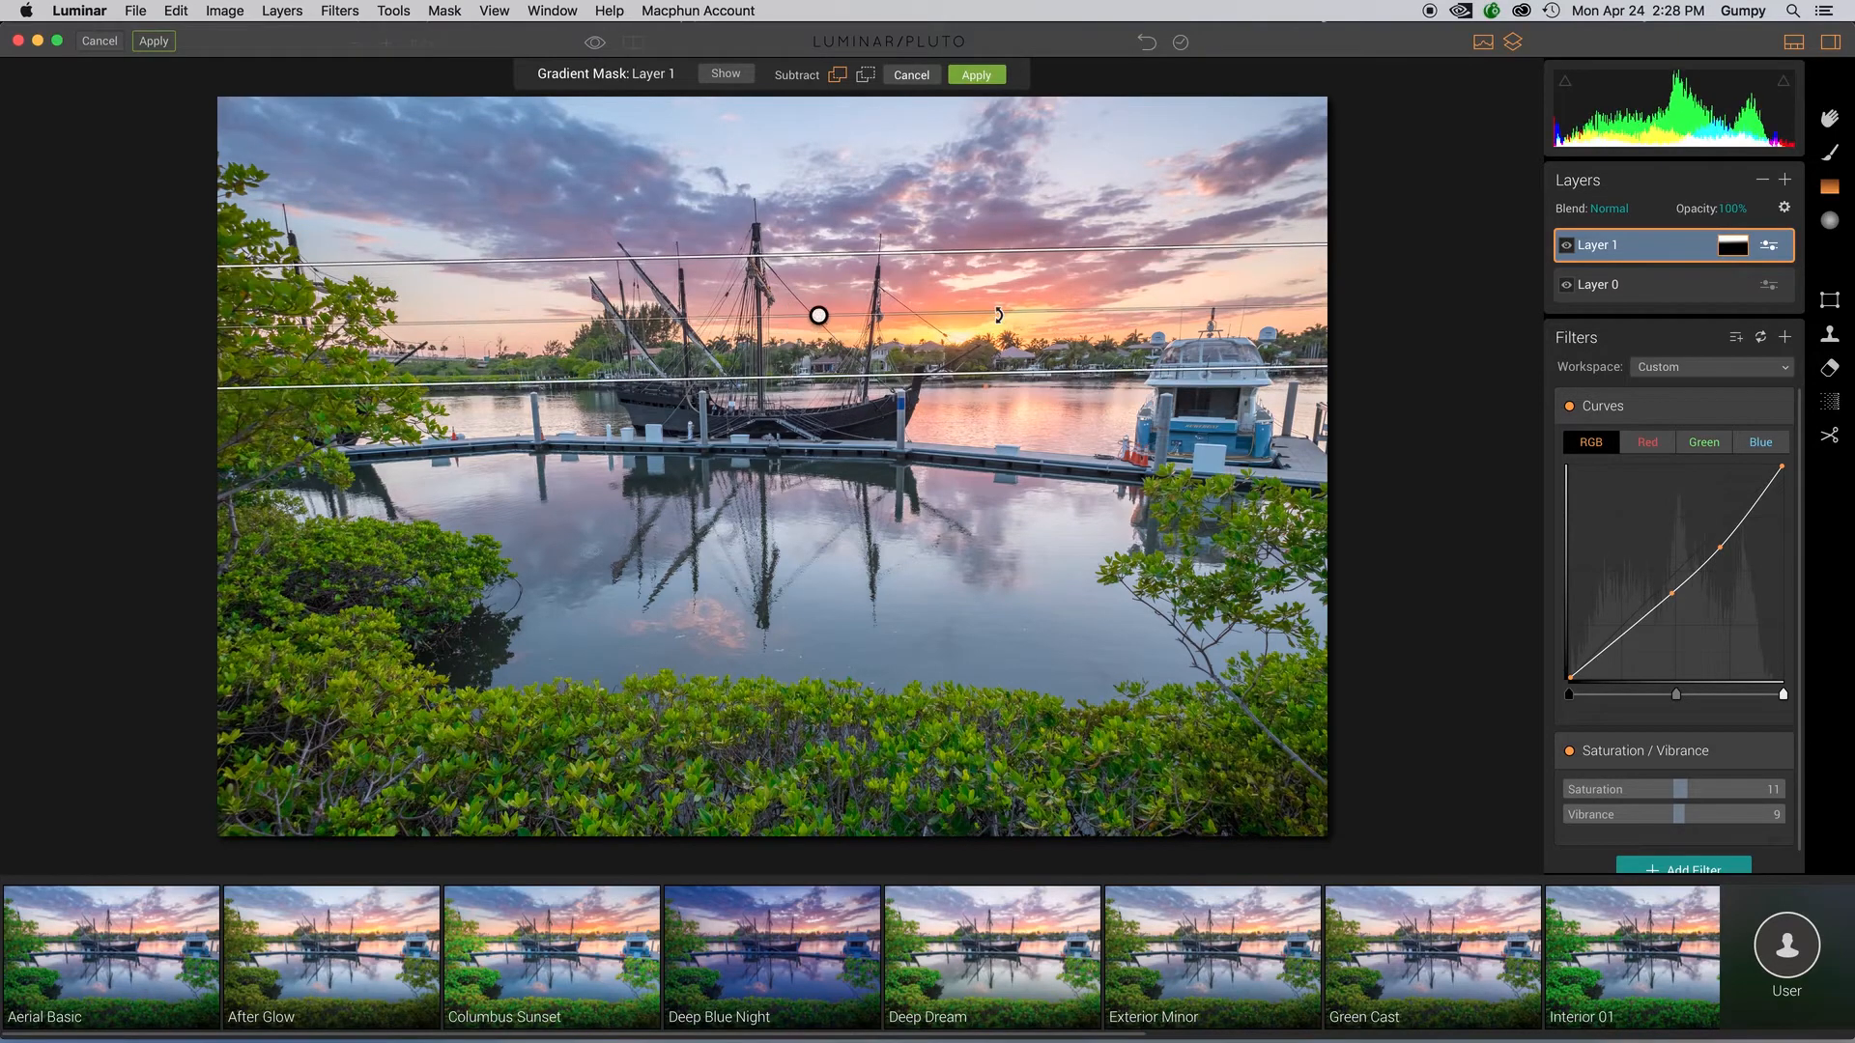
drag(998, 315, 998, 318)
drag(818, 314, 815, 339)
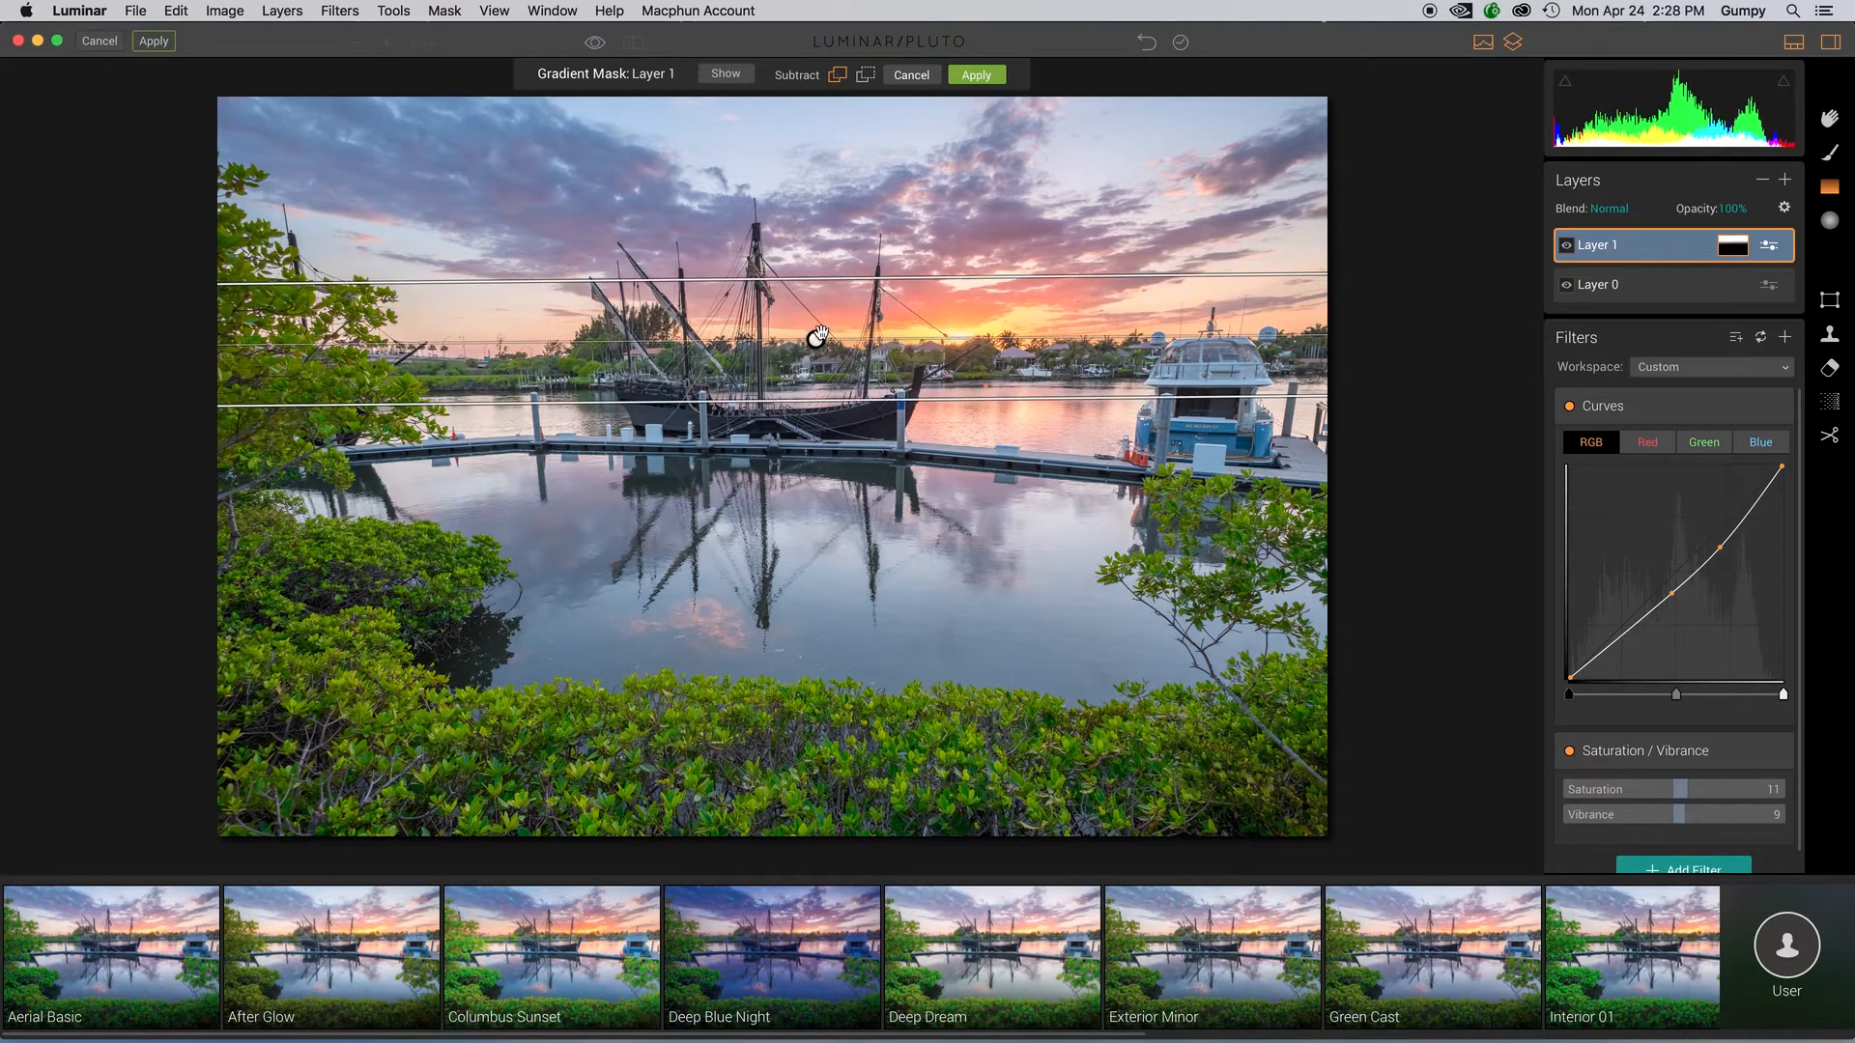
click(986, 77)
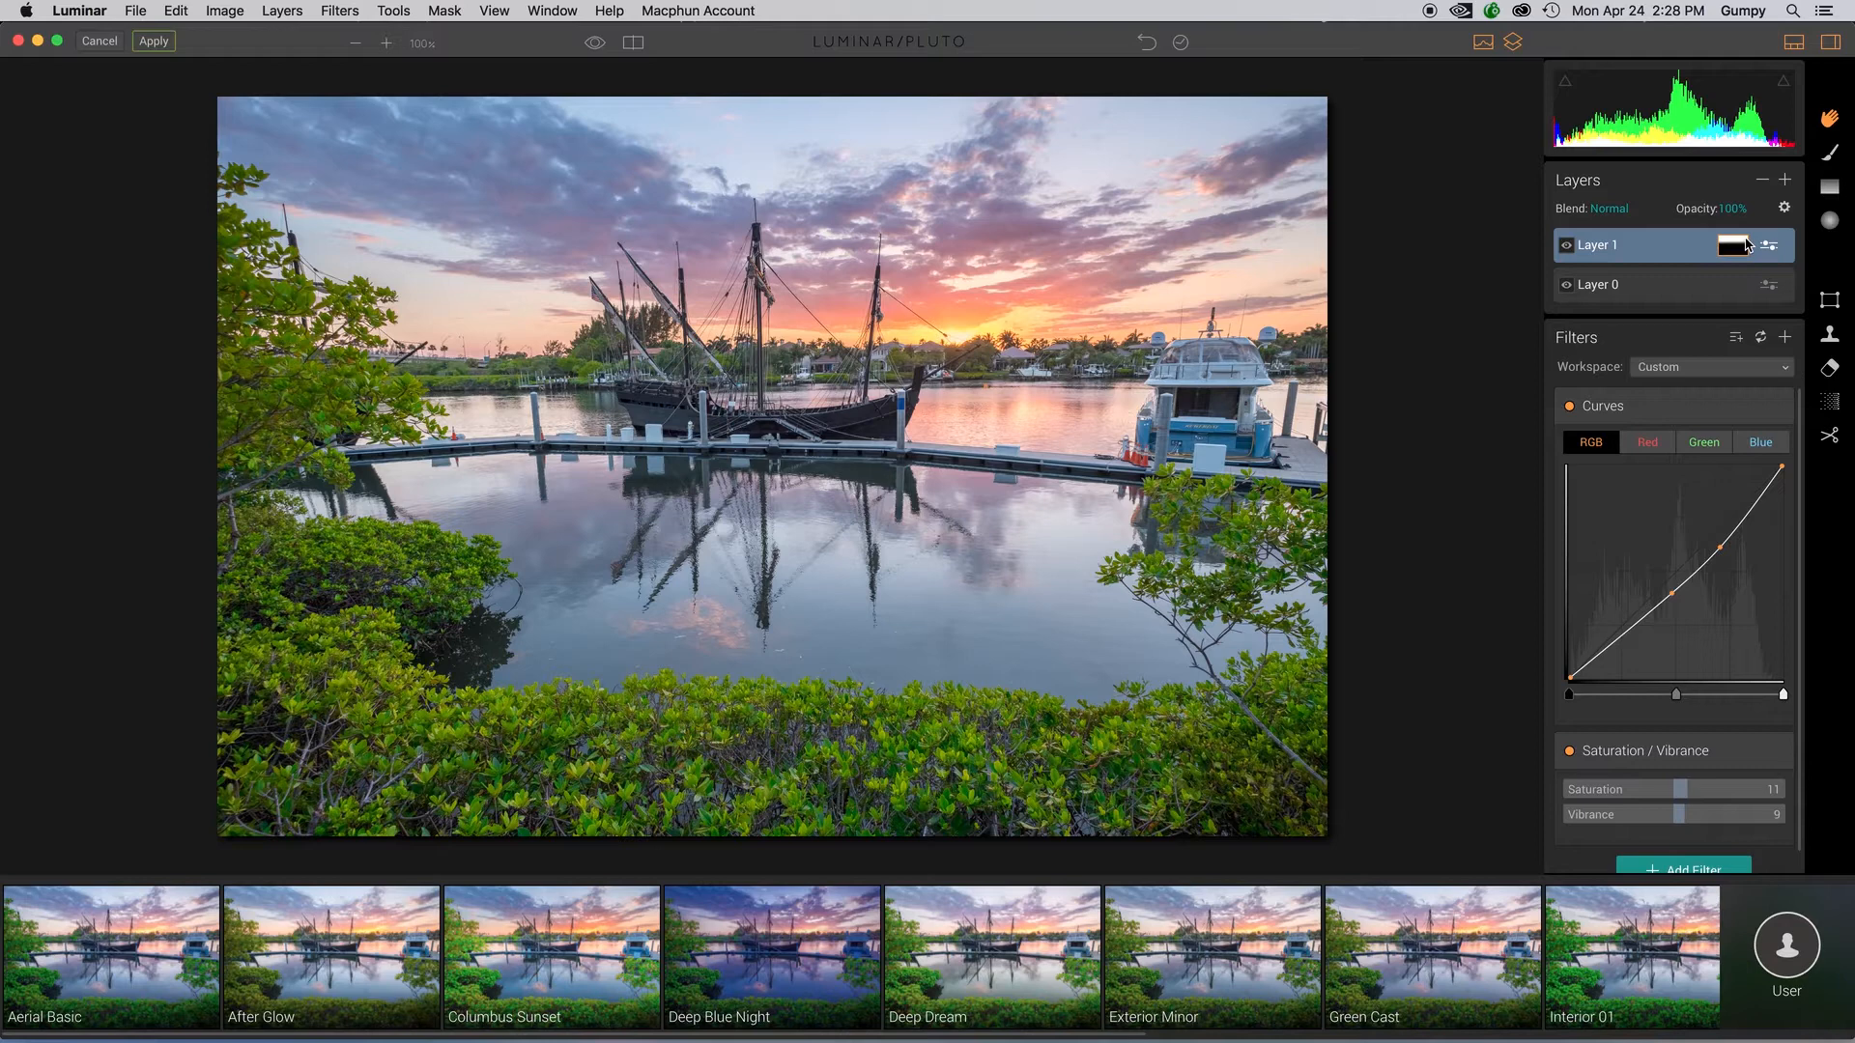
click(1567, 248)
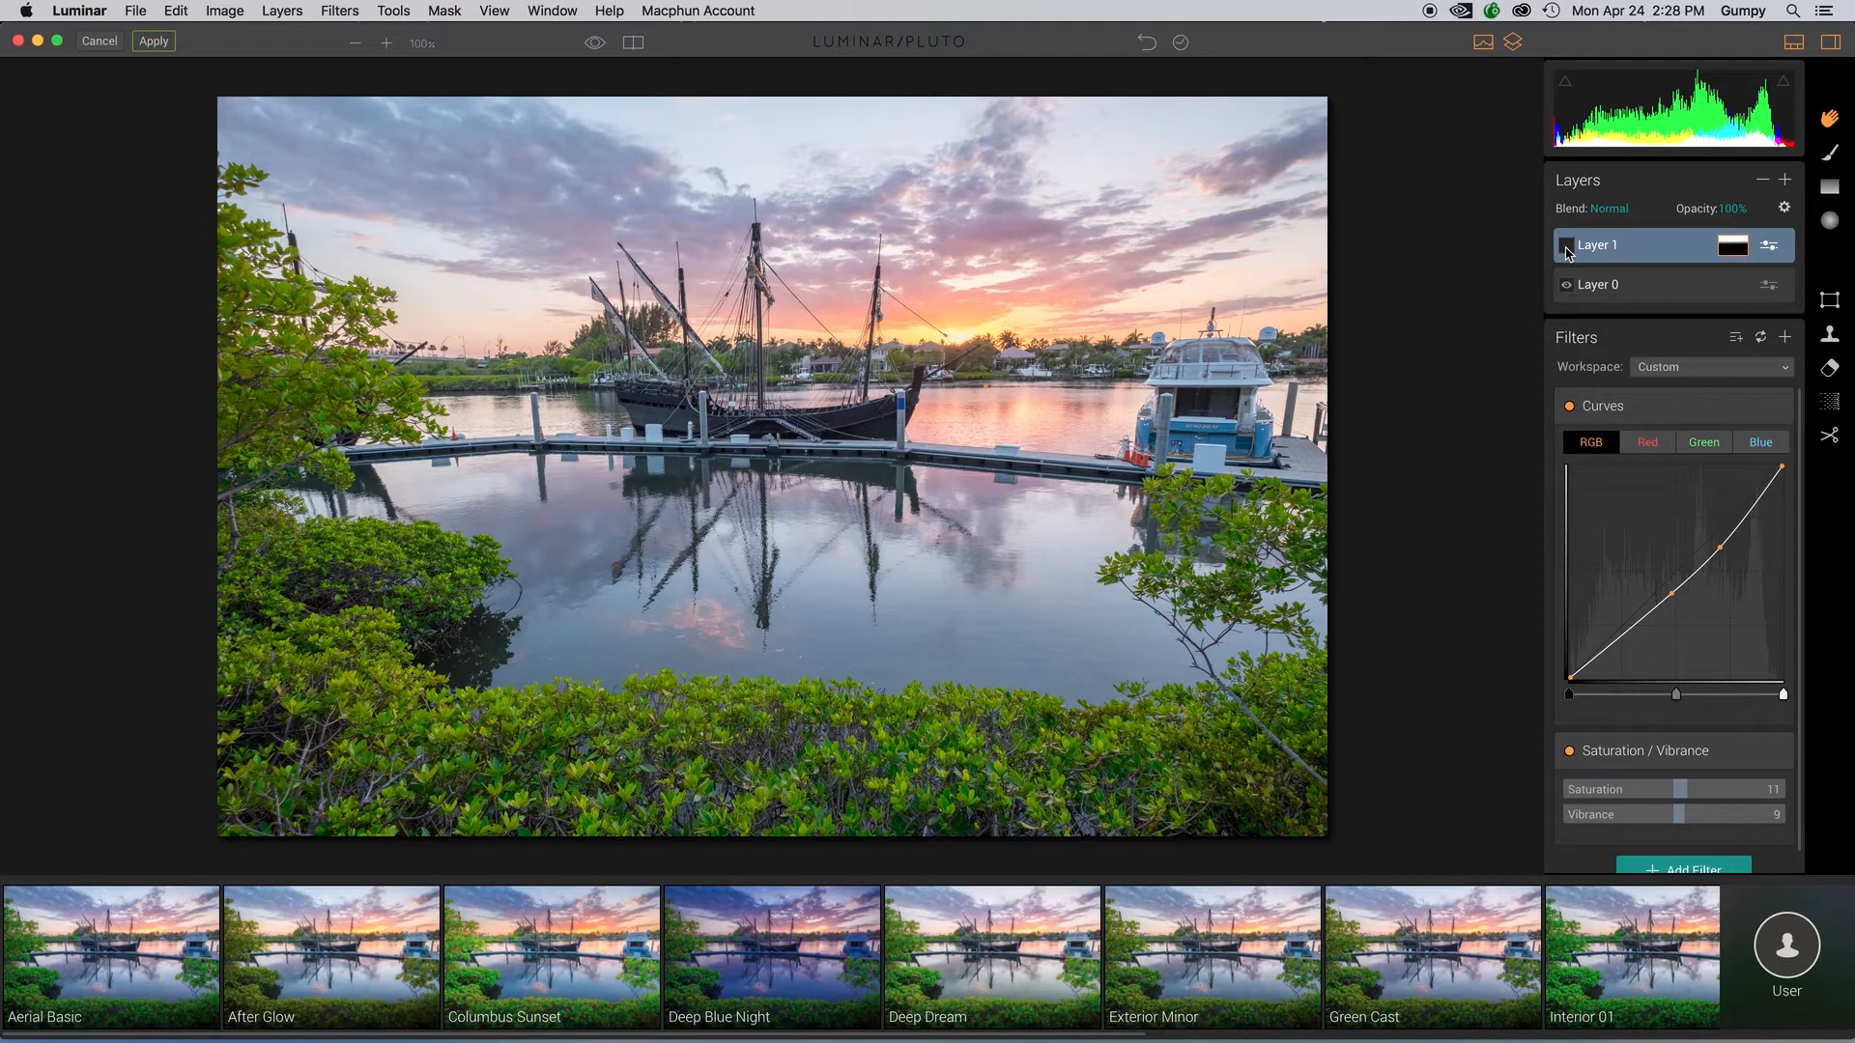
click(1567, 247)
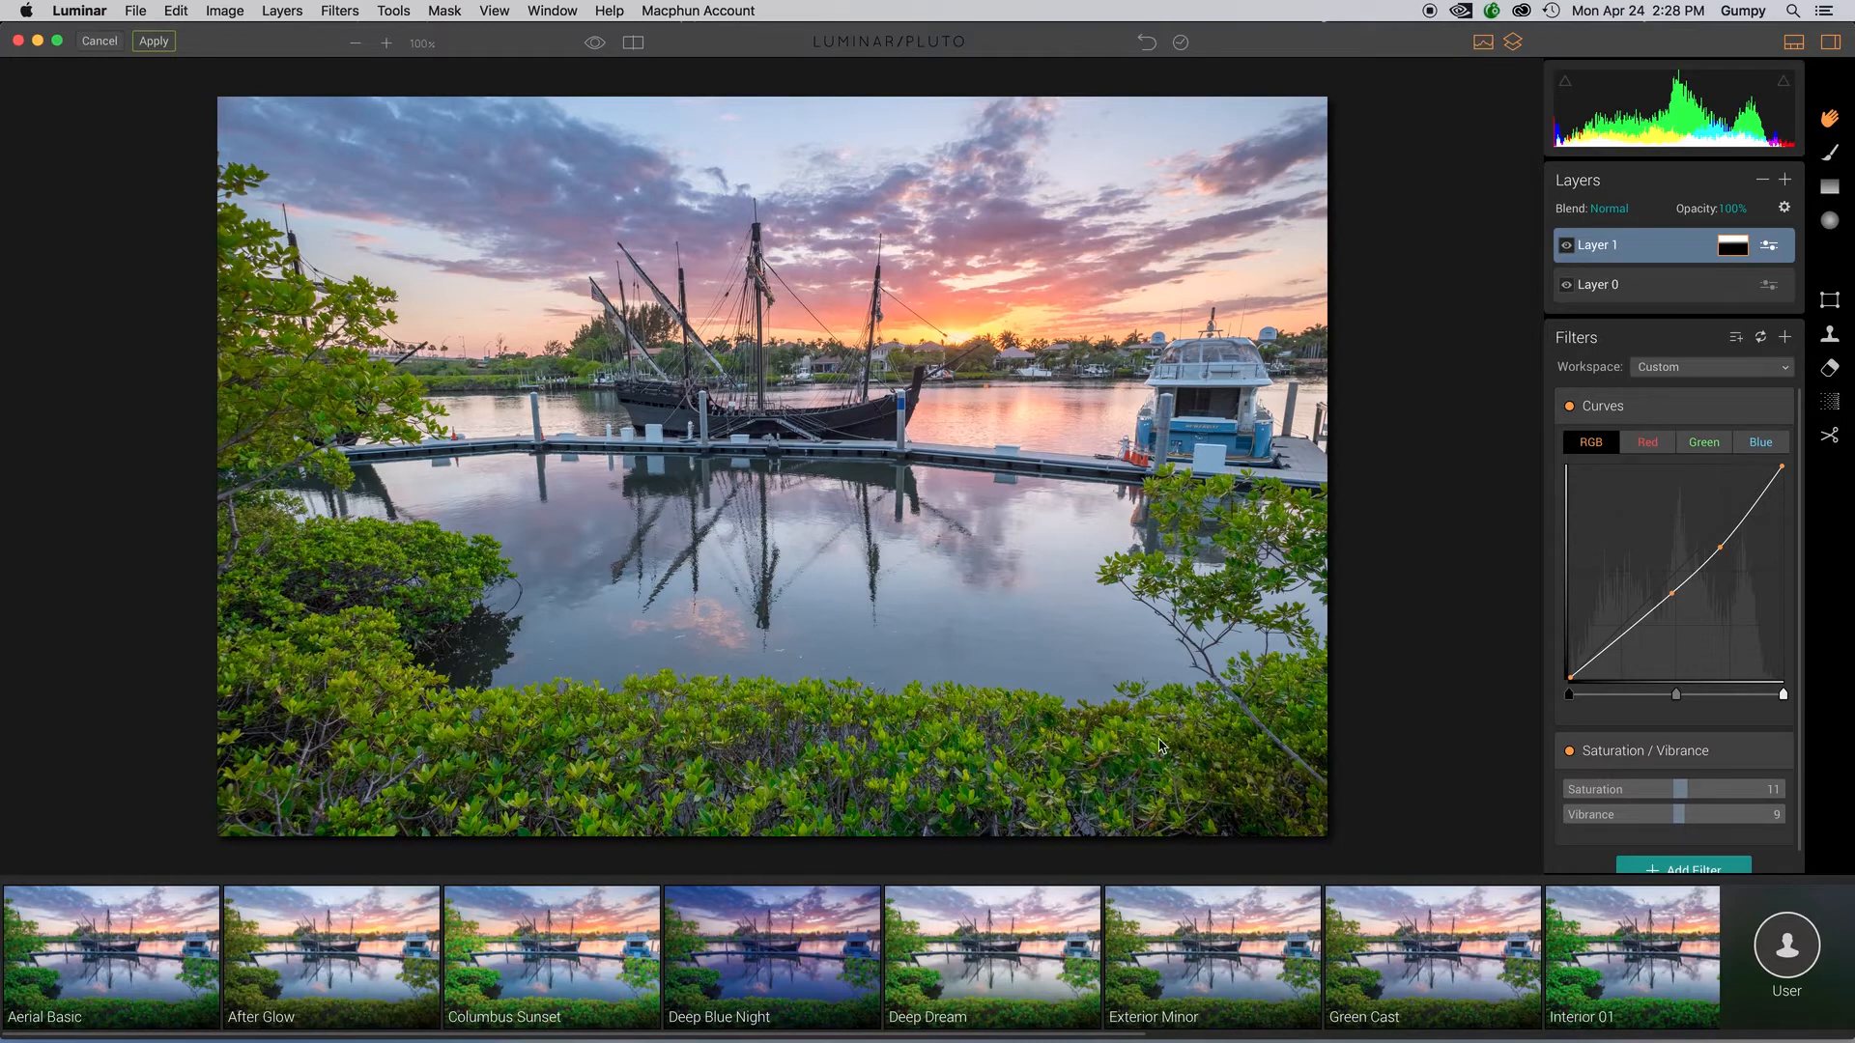
Step: Add another adjustment layer with a Polarizing Filter at Amount 27, and compare the image with the filter off and on
click(1785, 186)
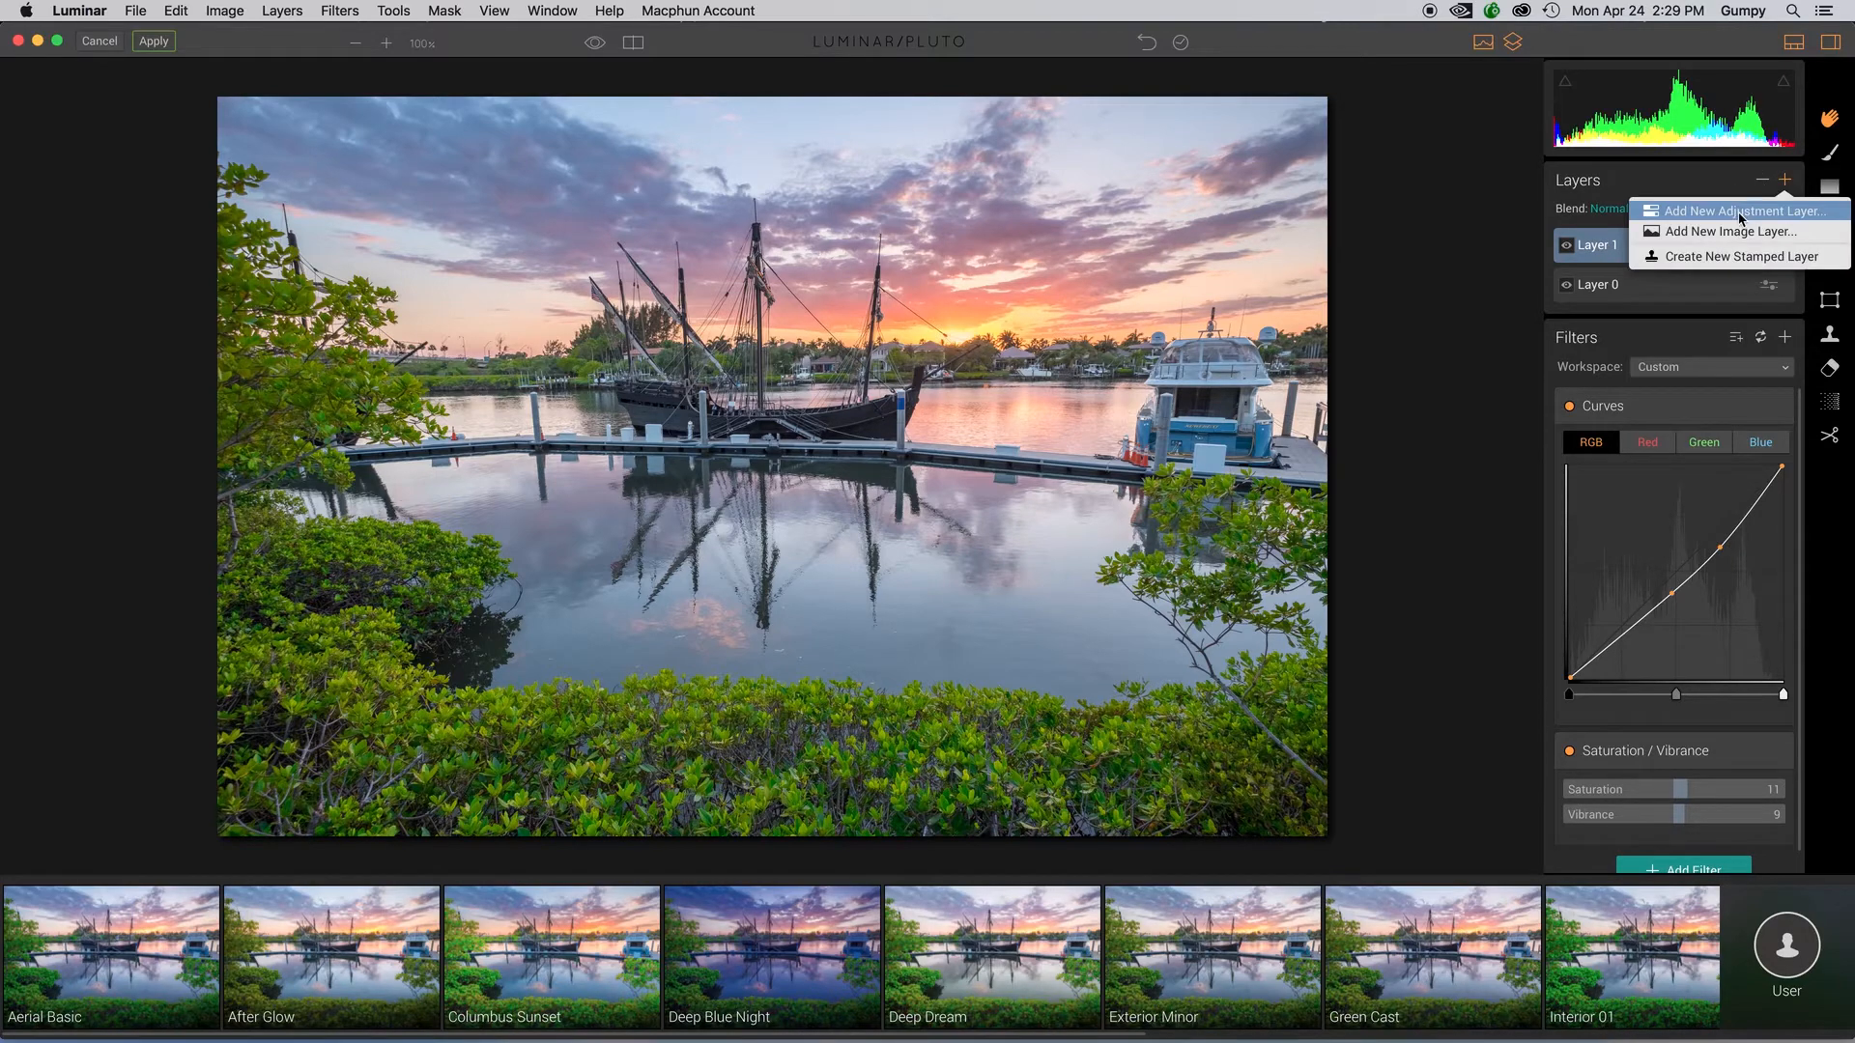
click(1742, 207)
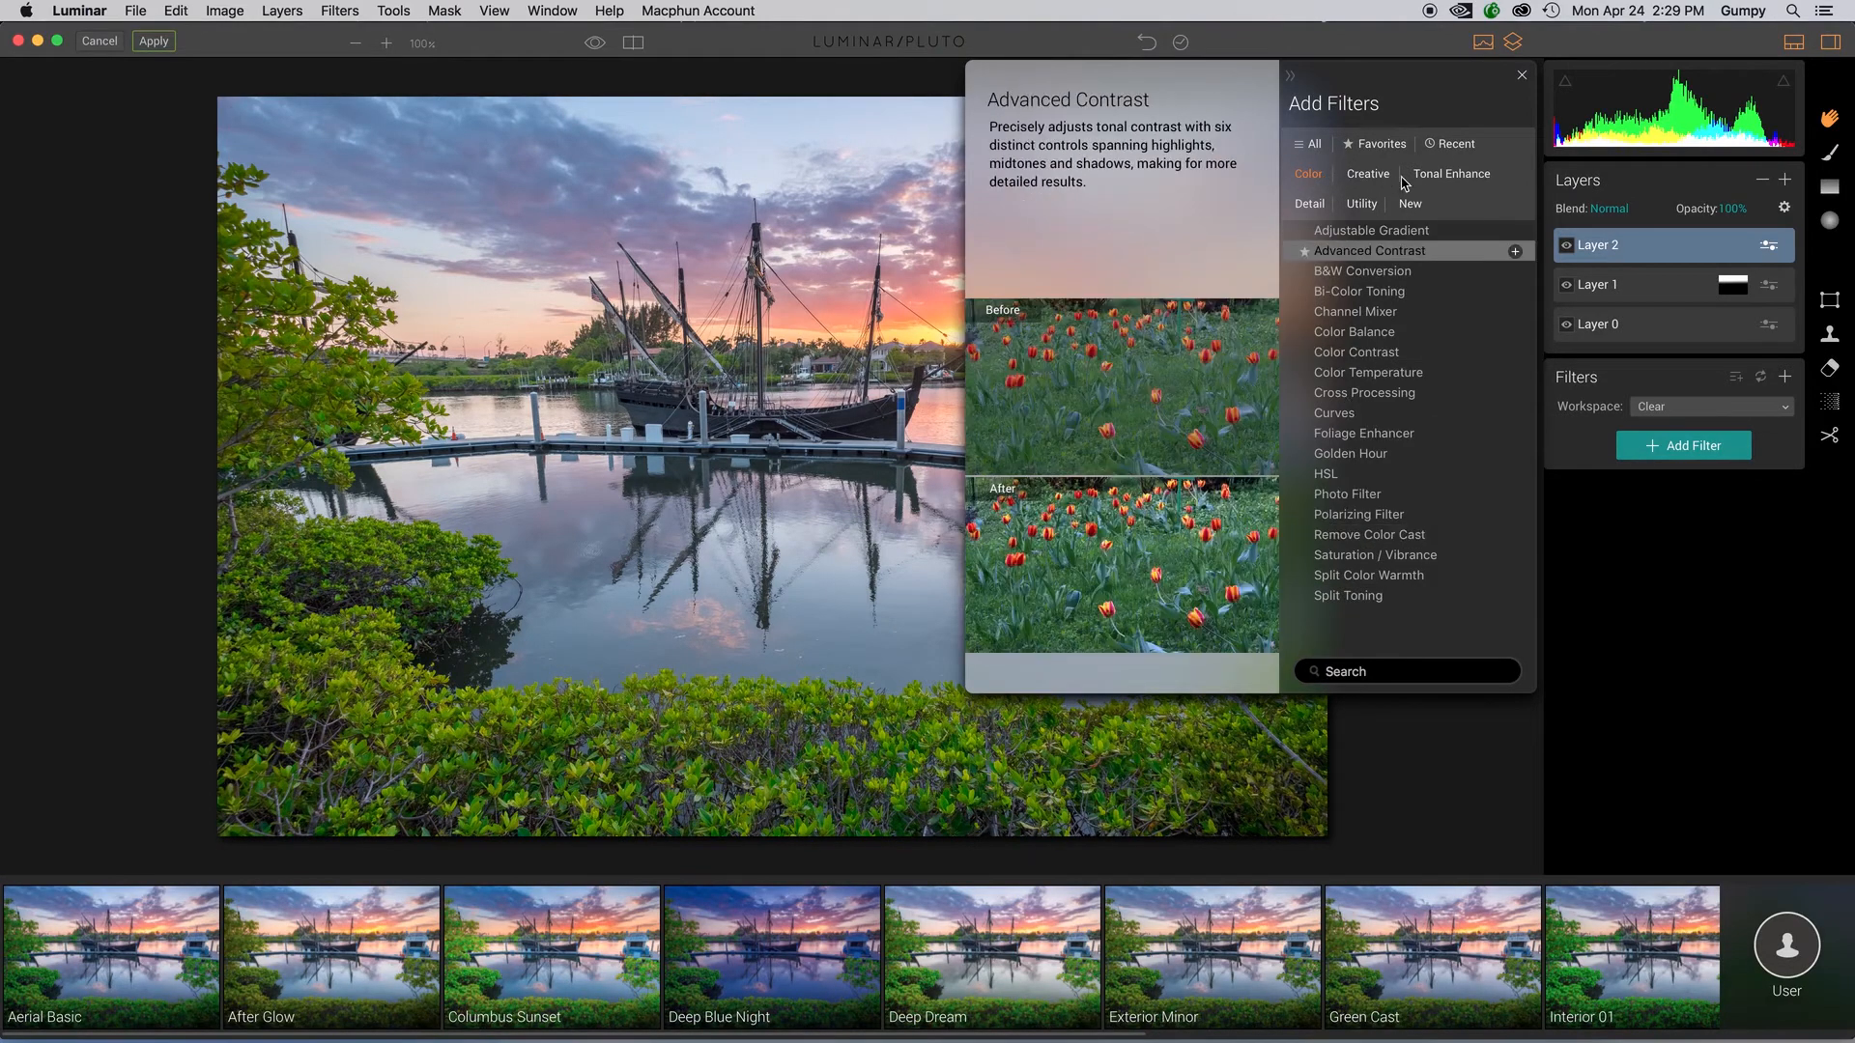
click(1362, 204)
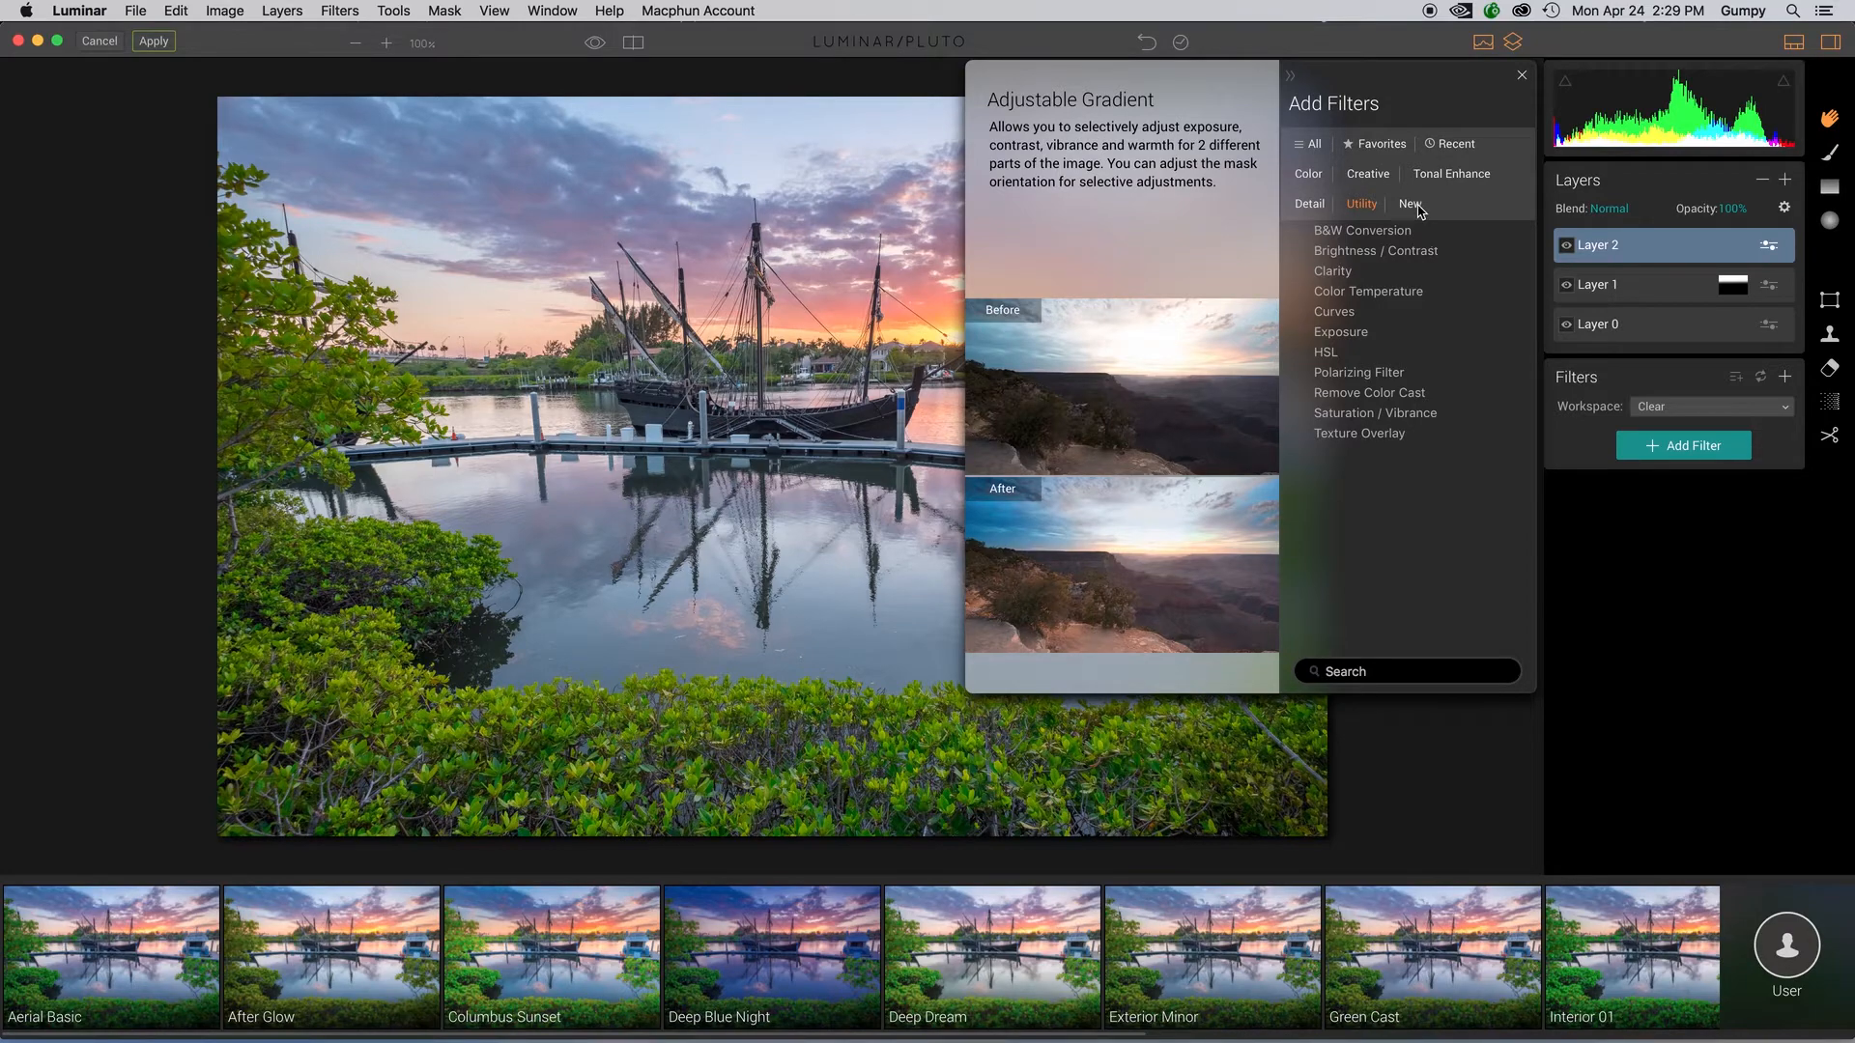
click(1350, 377)
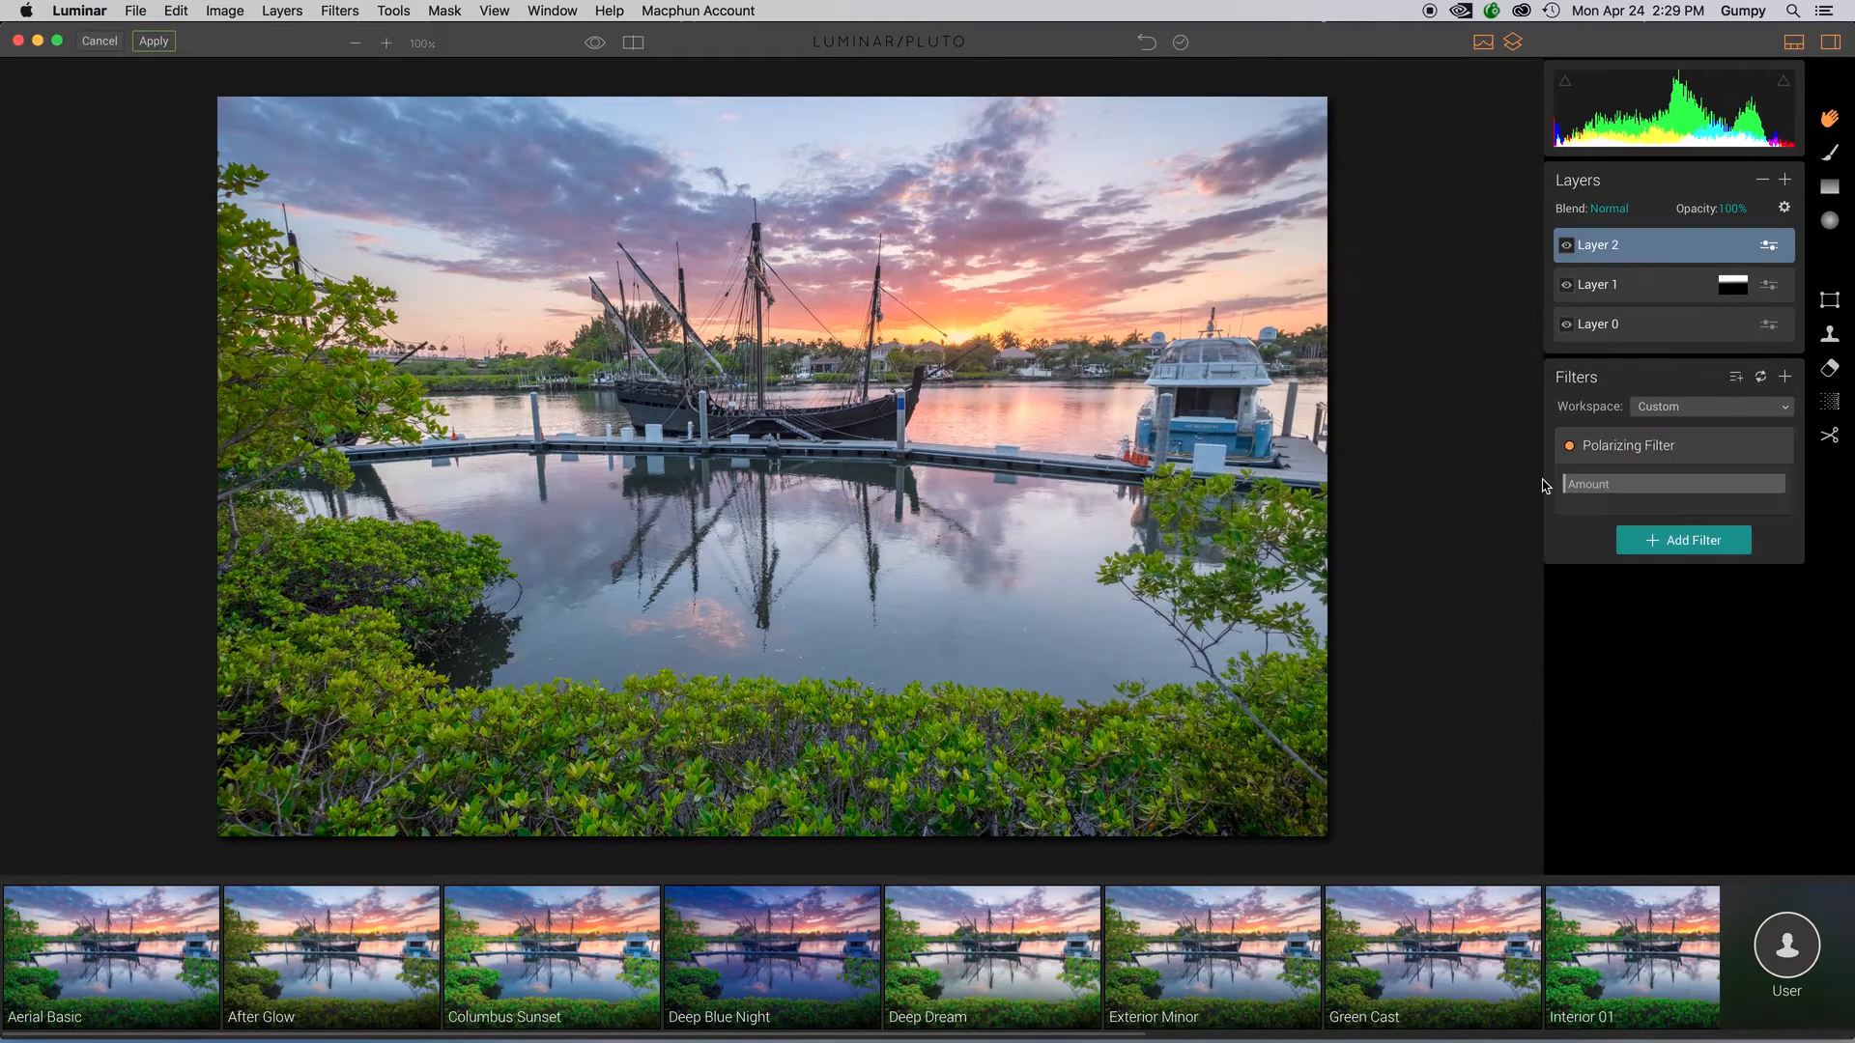
drag(1573, 486, 1627, 510)
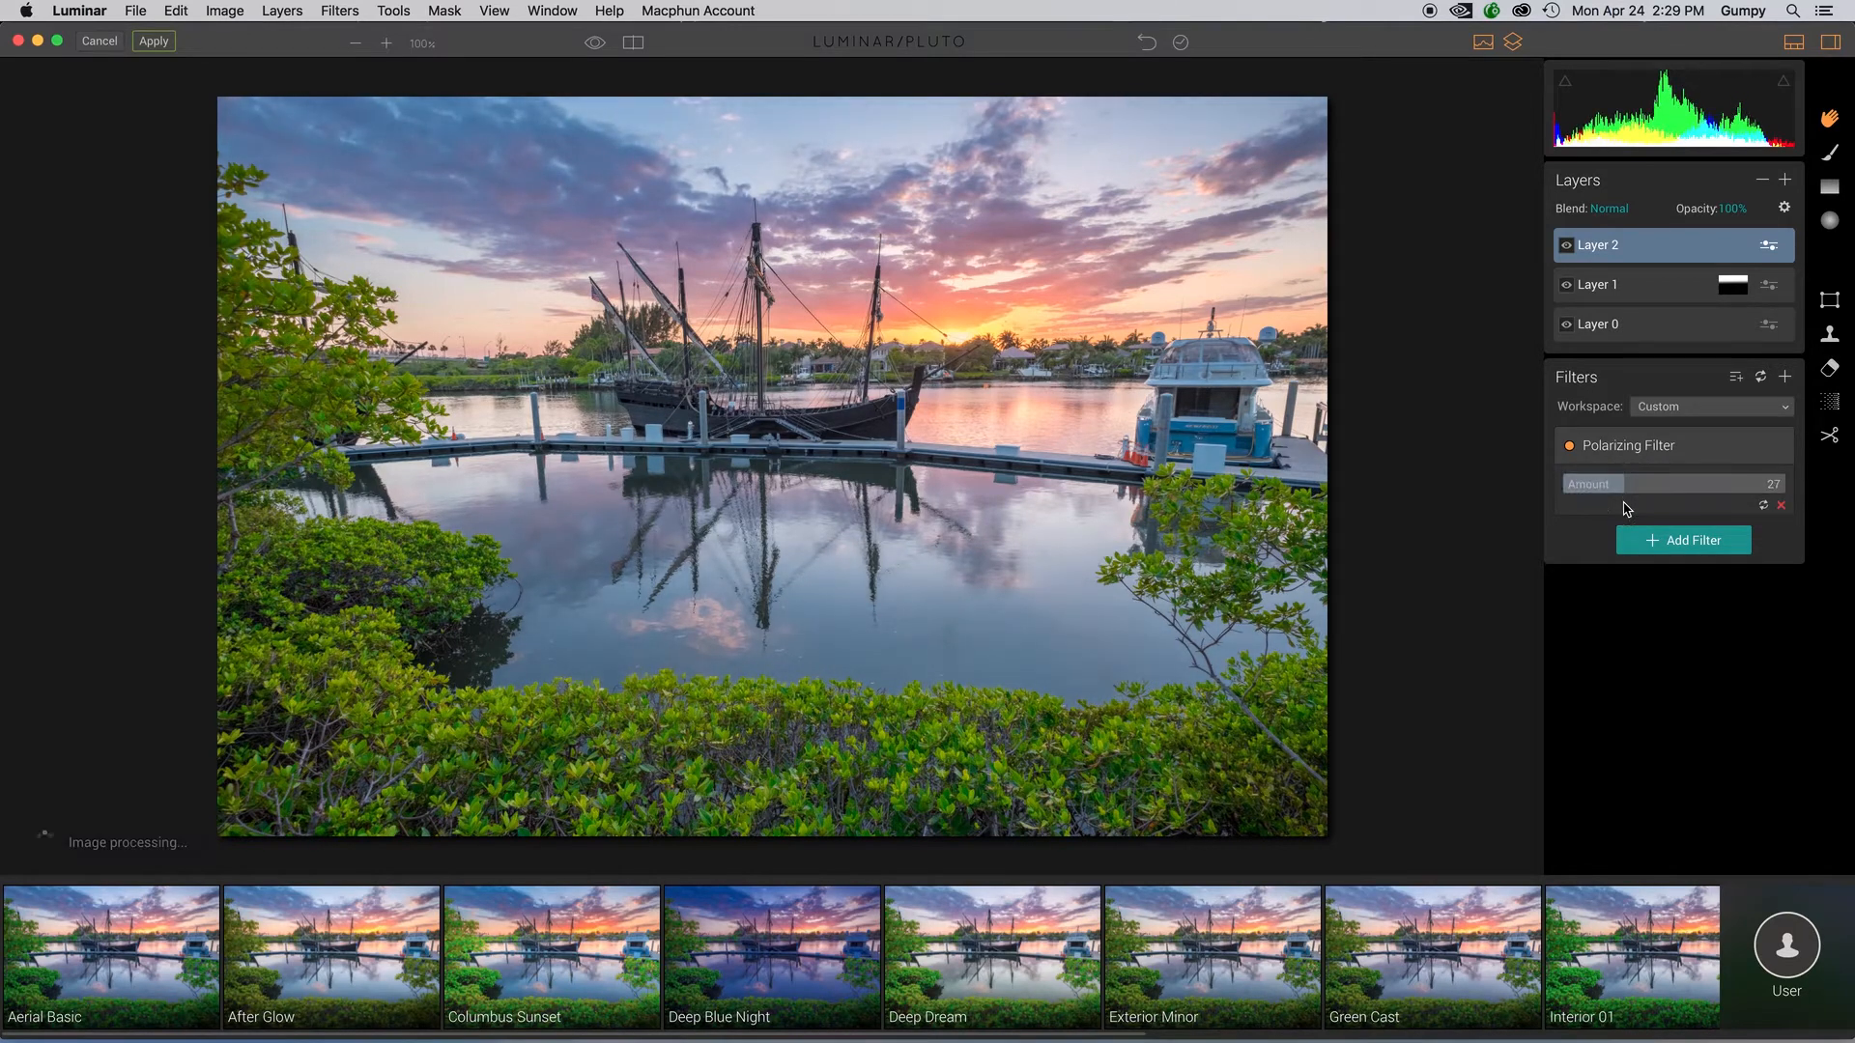
click(1569, 447)
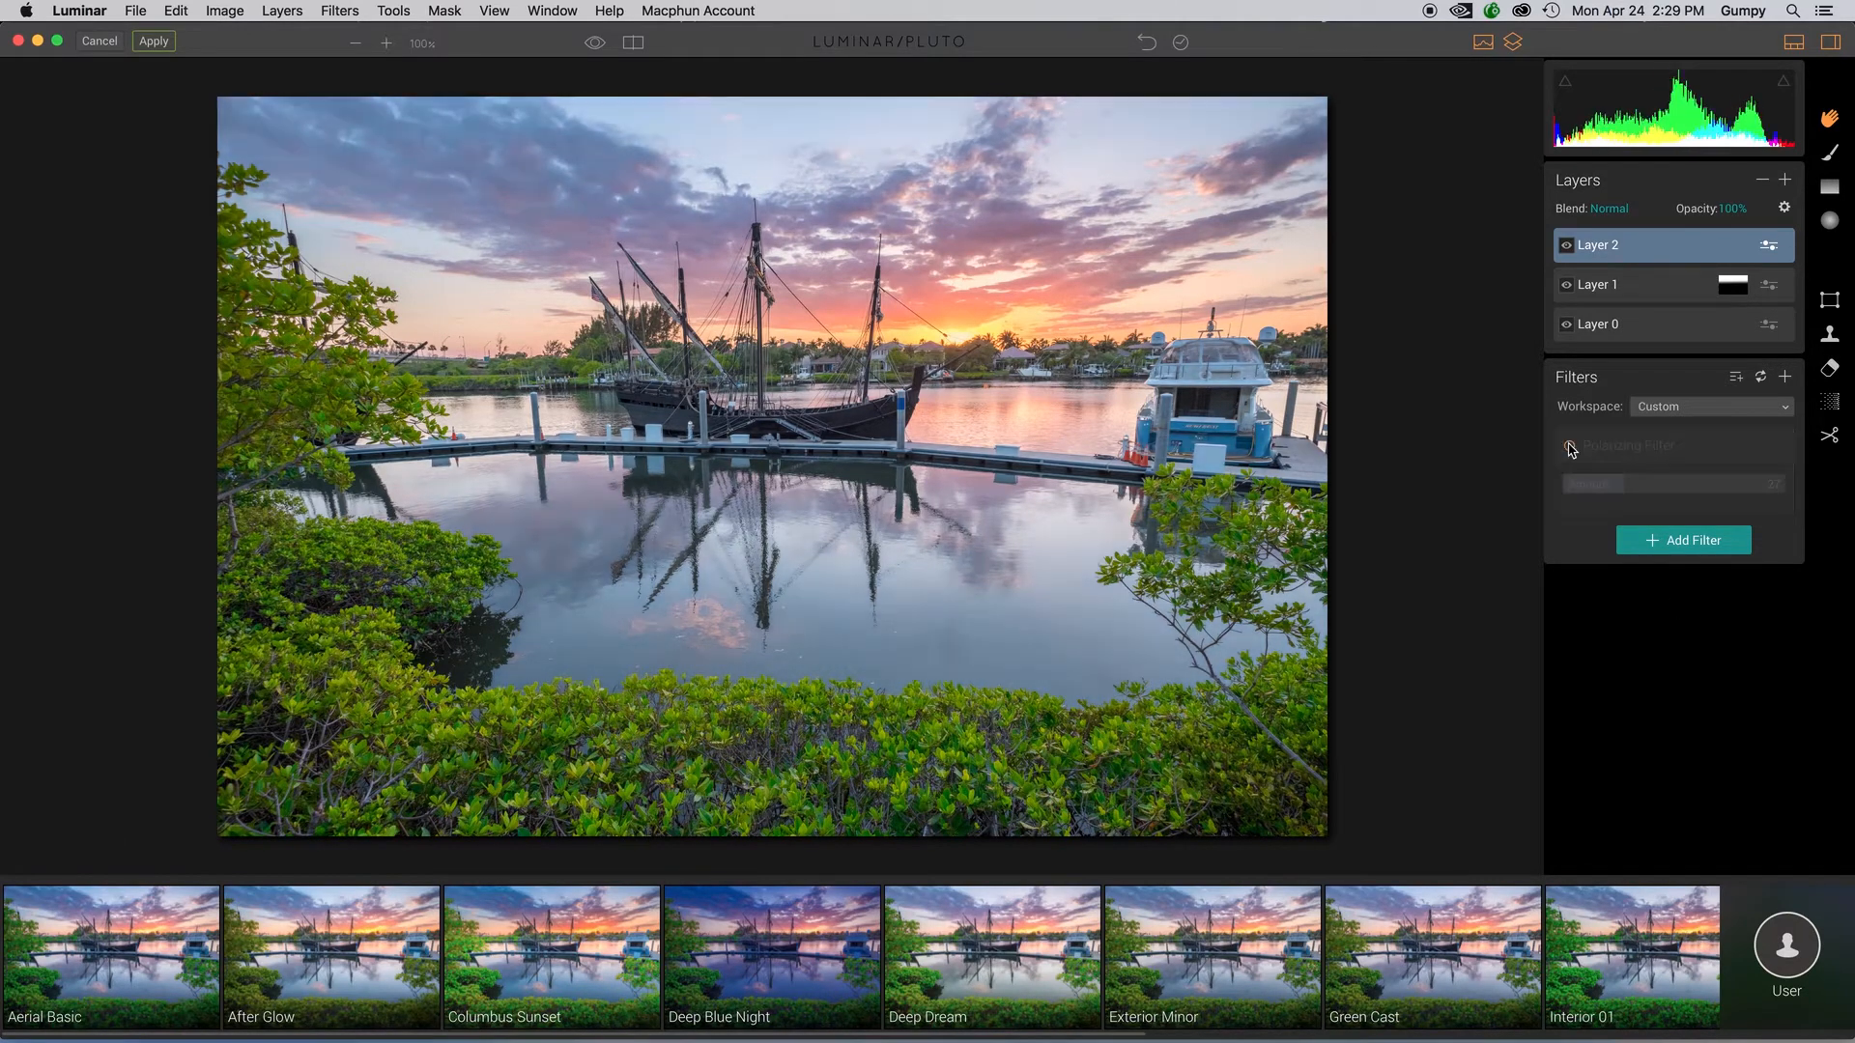
click(1569, 448)
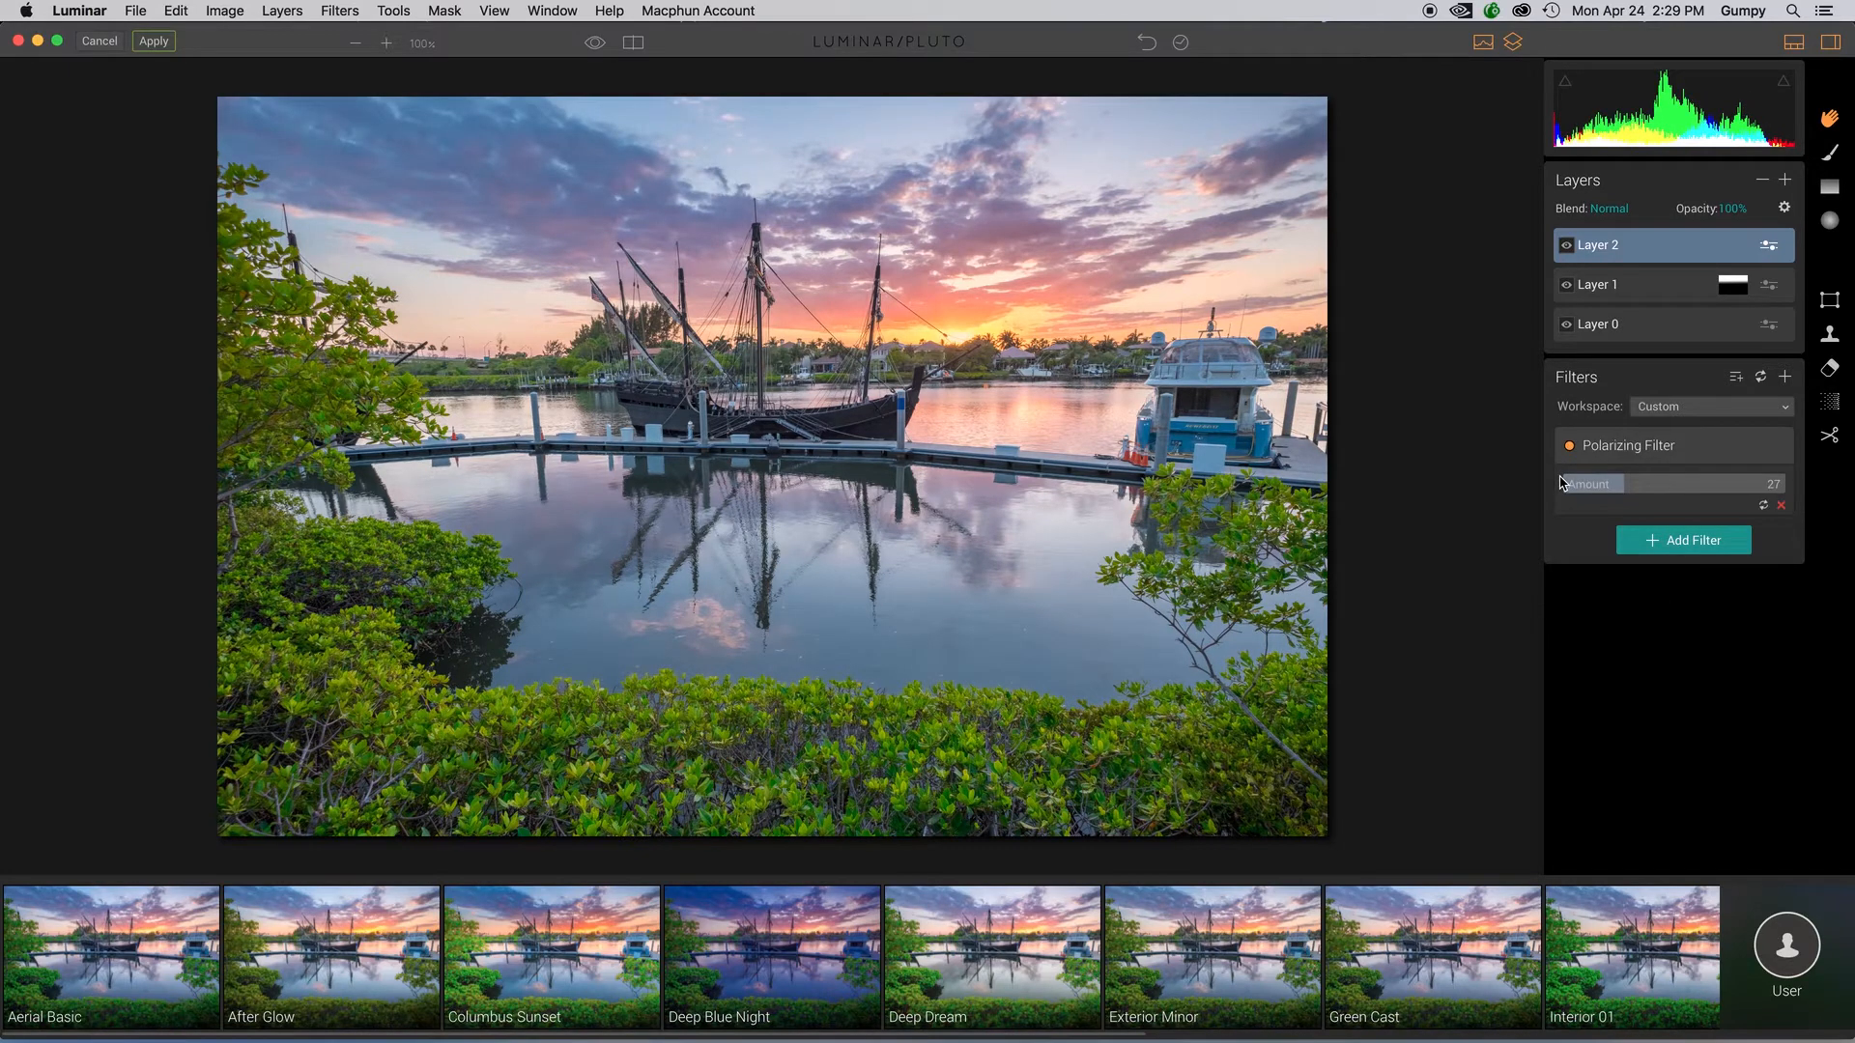
Step: Add a Highlights / Shadows filter to the polarizing layer with Highlights −40 and Shadows 24
click(1679, 547)
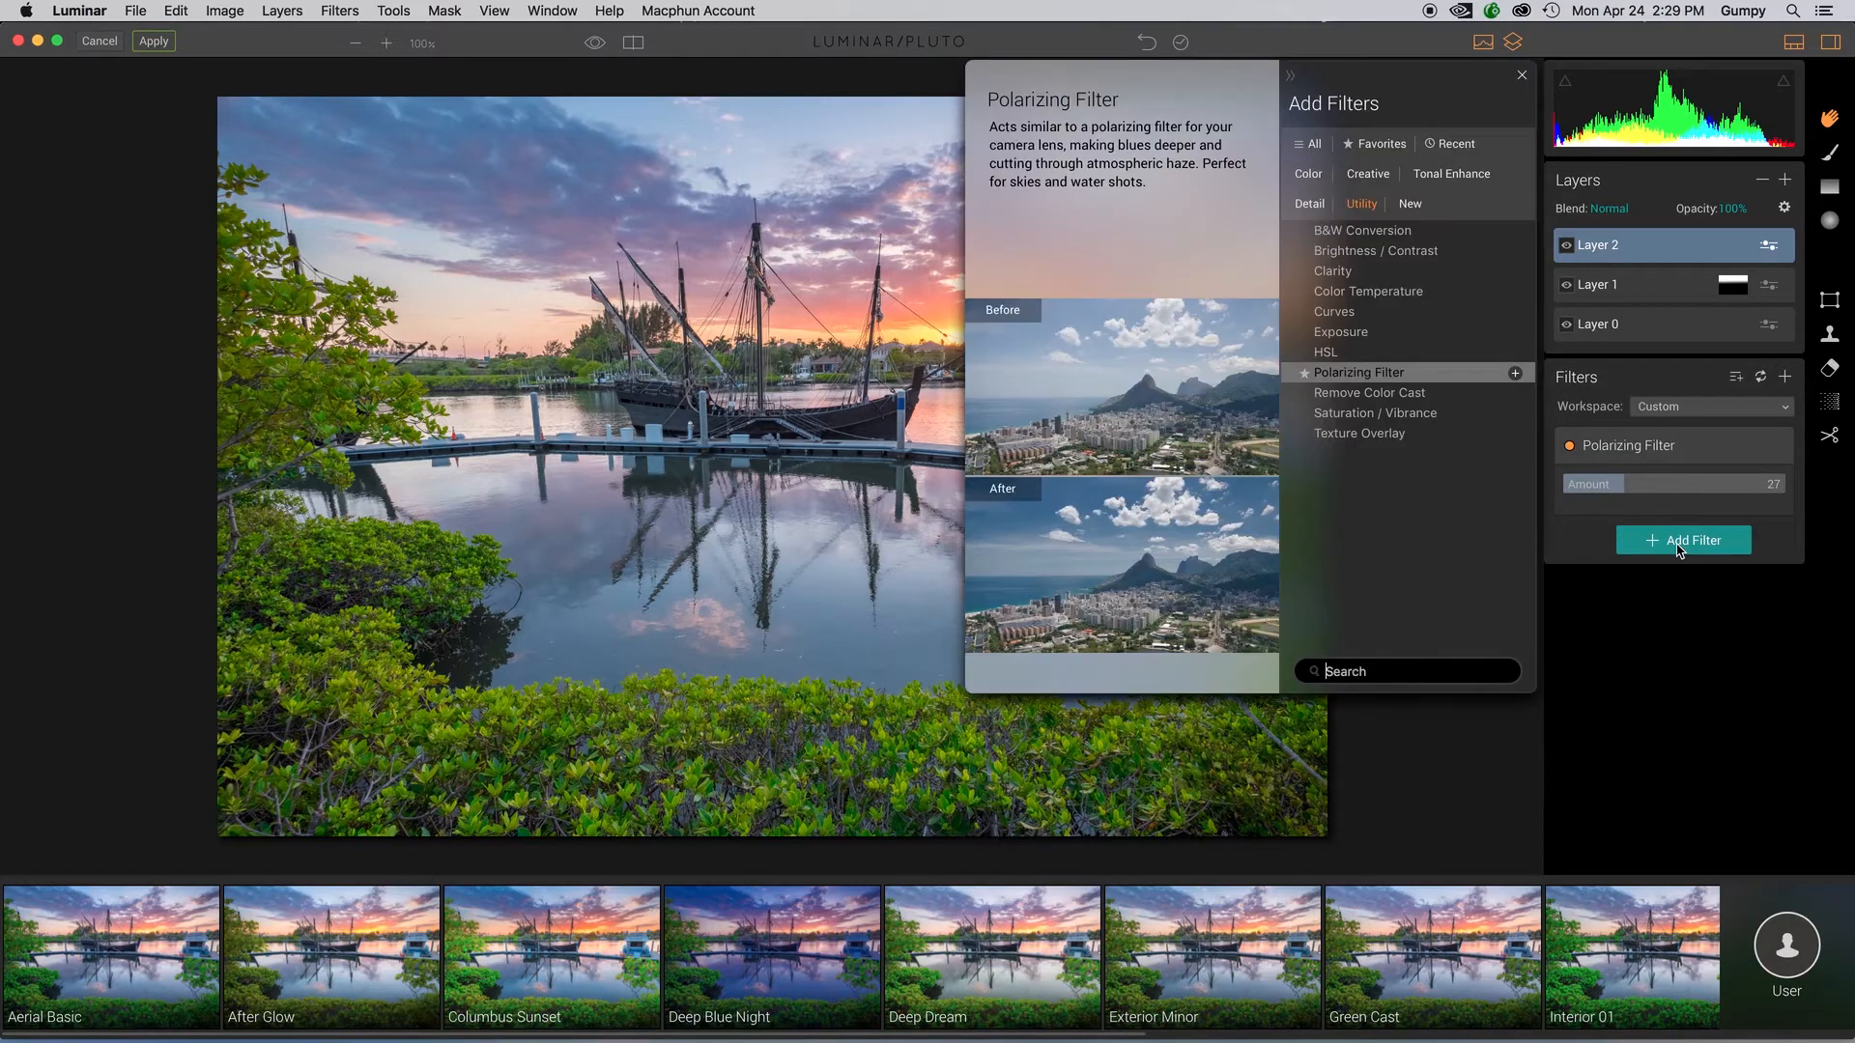
click(1428, 174)
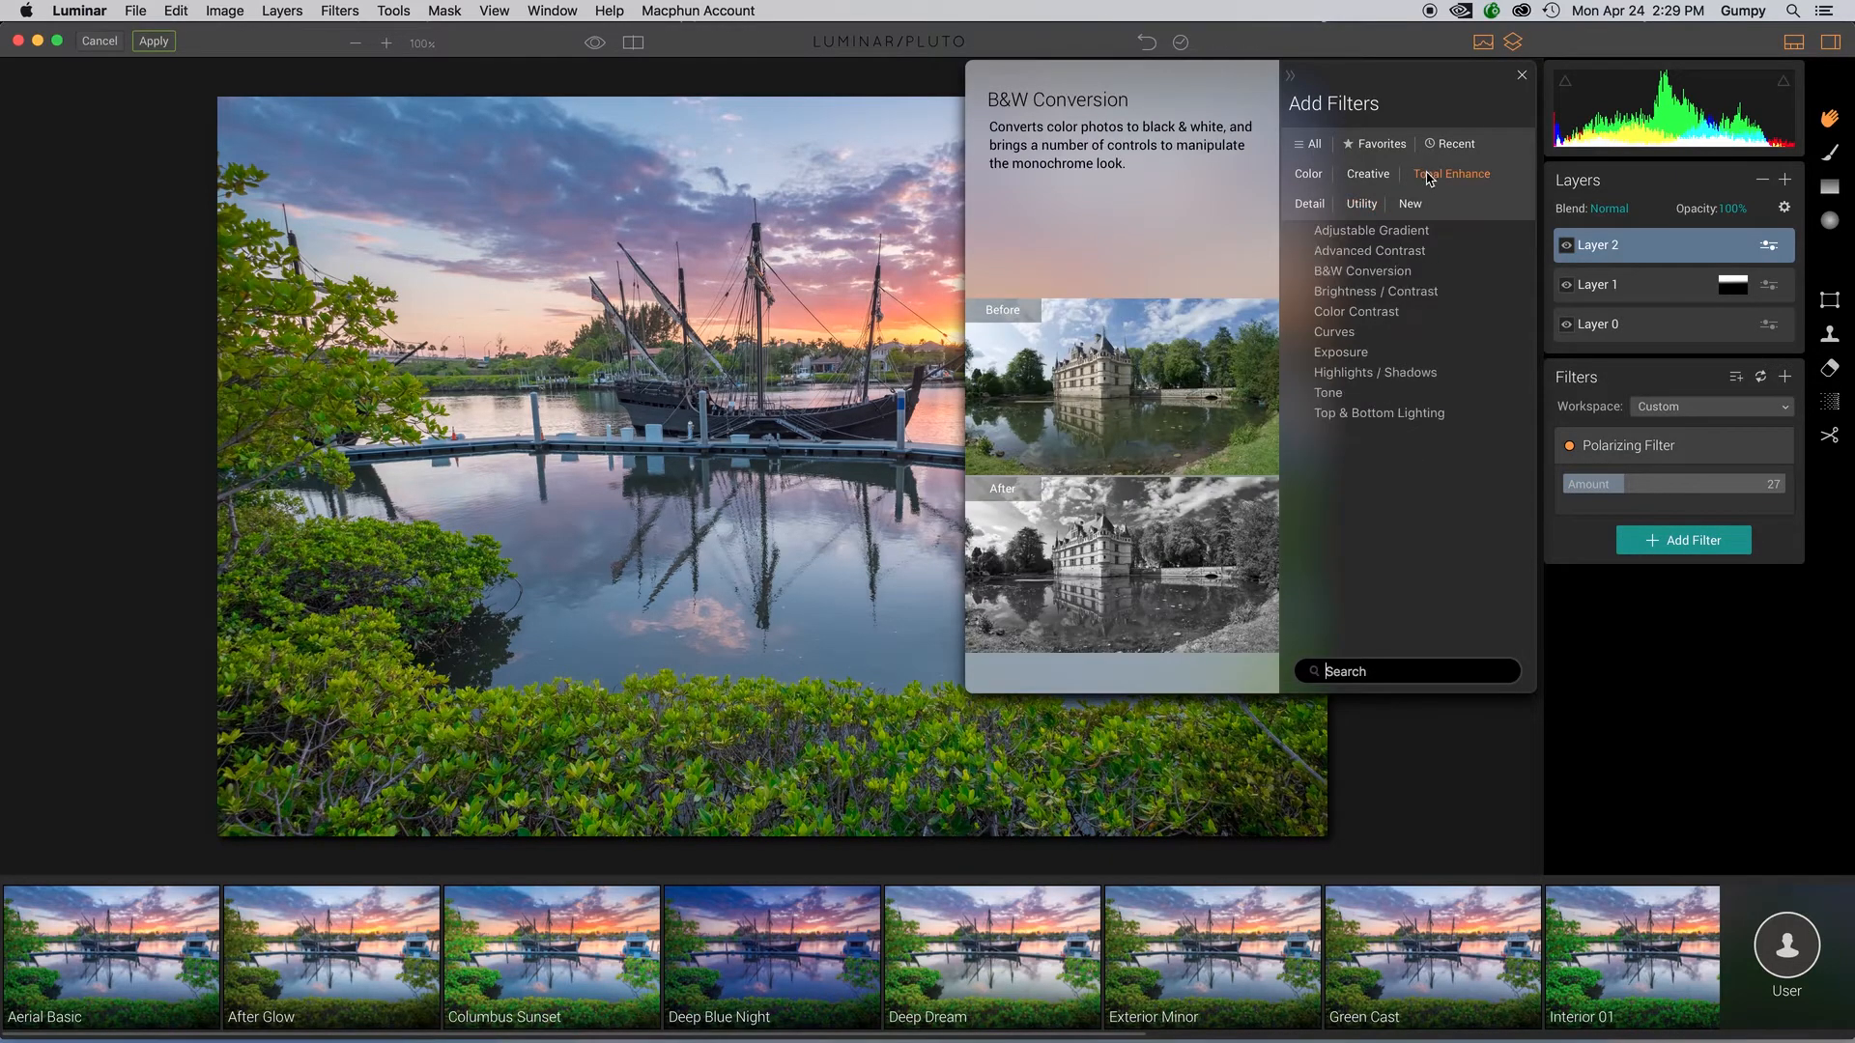
click(1387, 383)
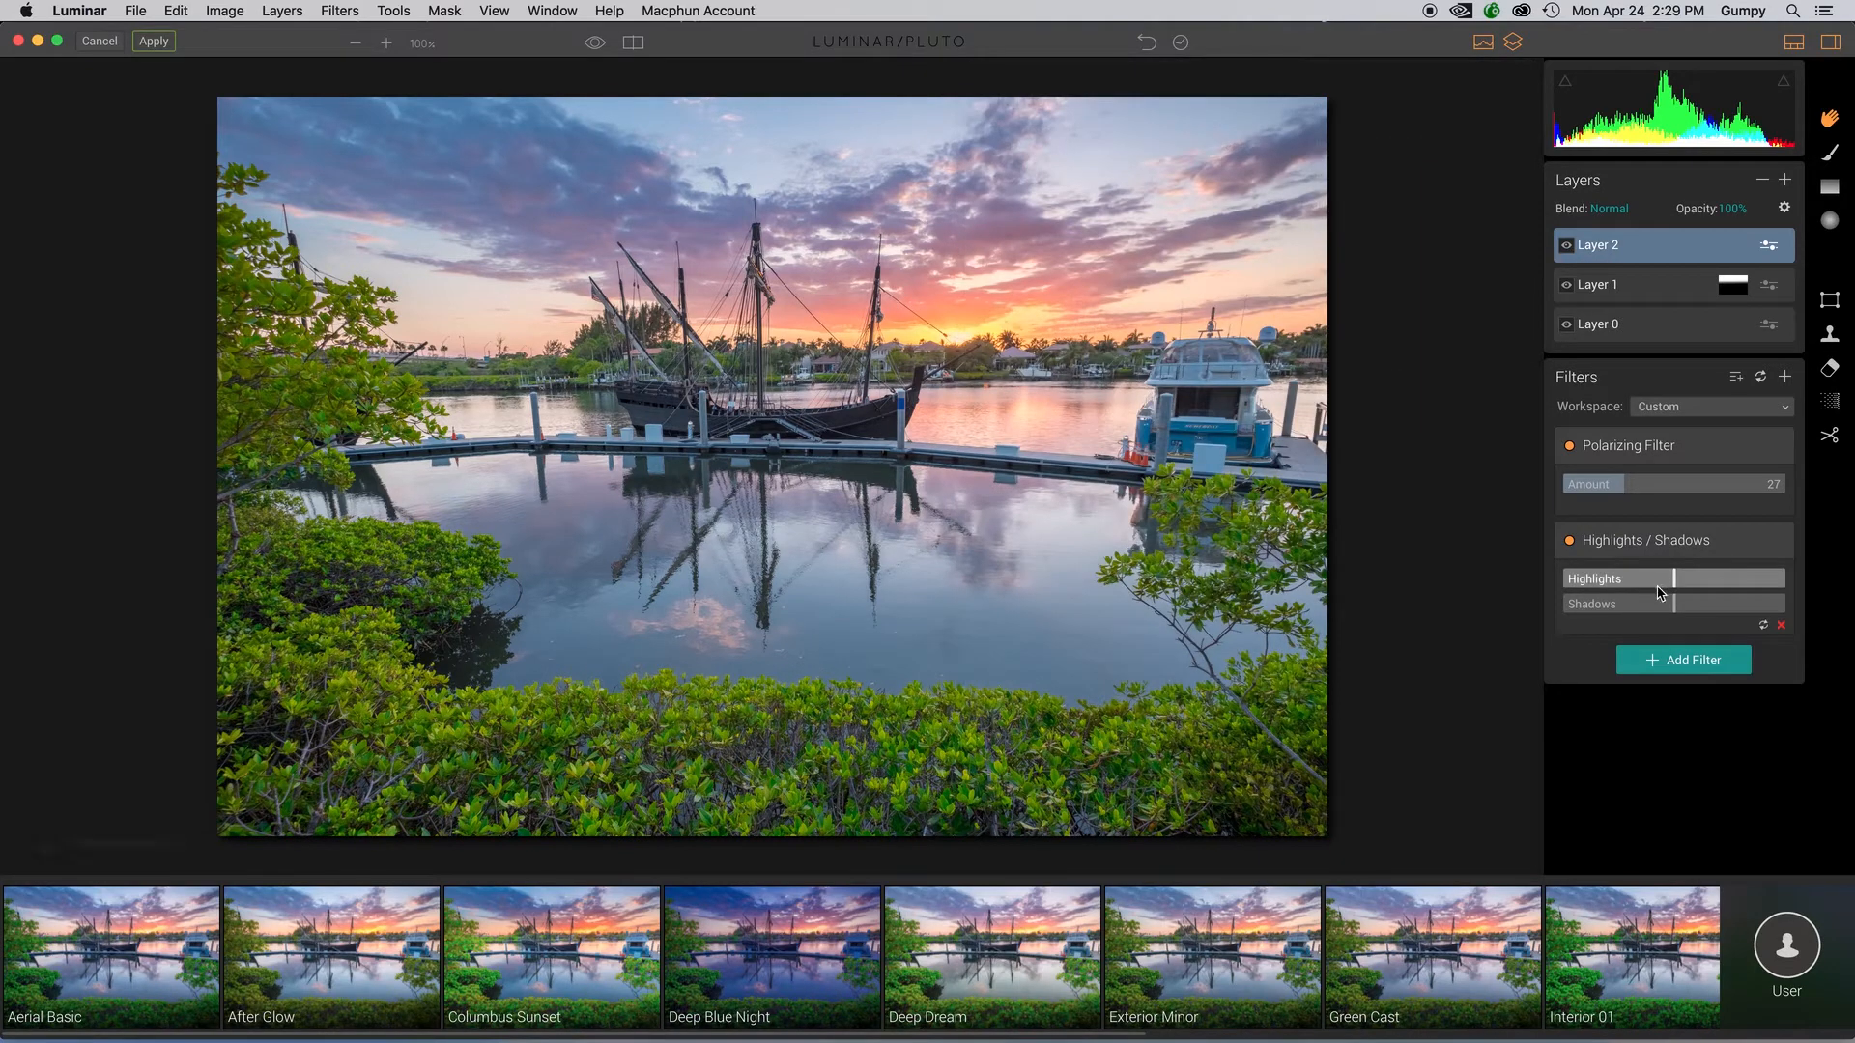
drag(1659, 592, 1701, 612)
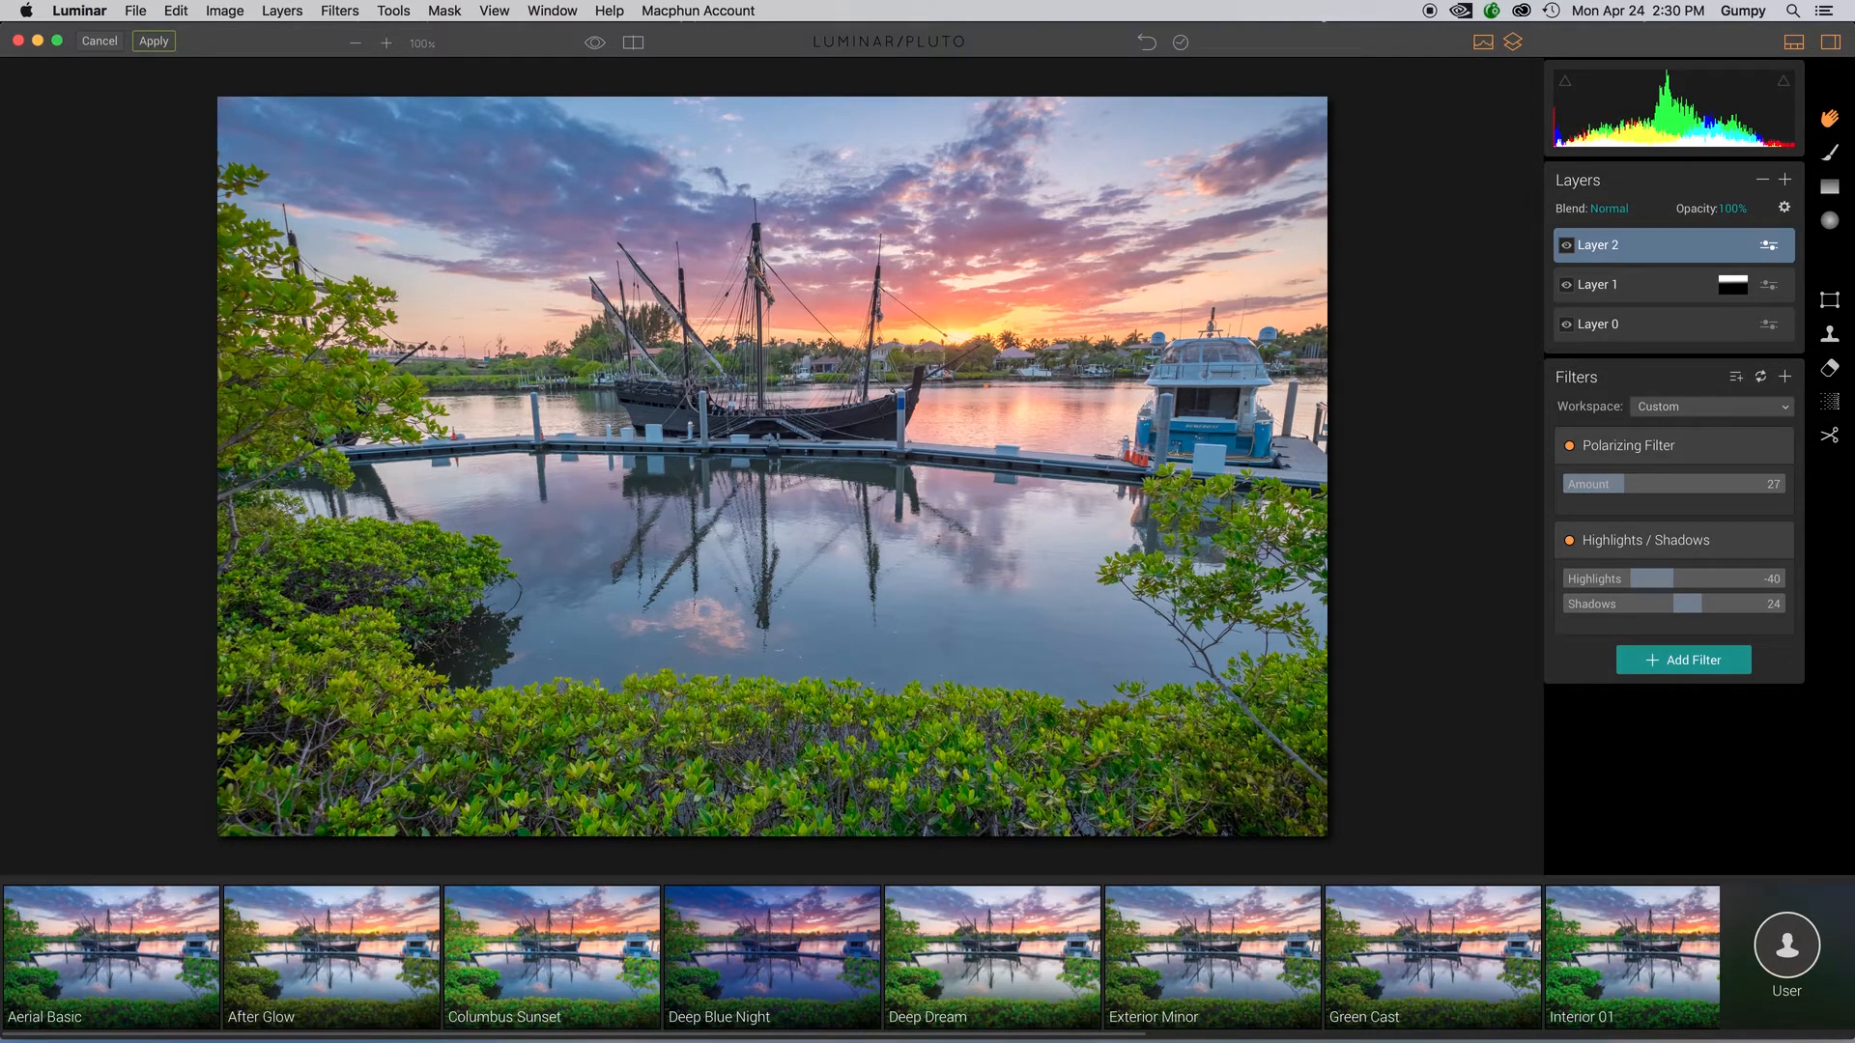
Step: Add another adjustment layer with an Exposure filter set to 0.74
click(1784, 180)
click(1774, 211)
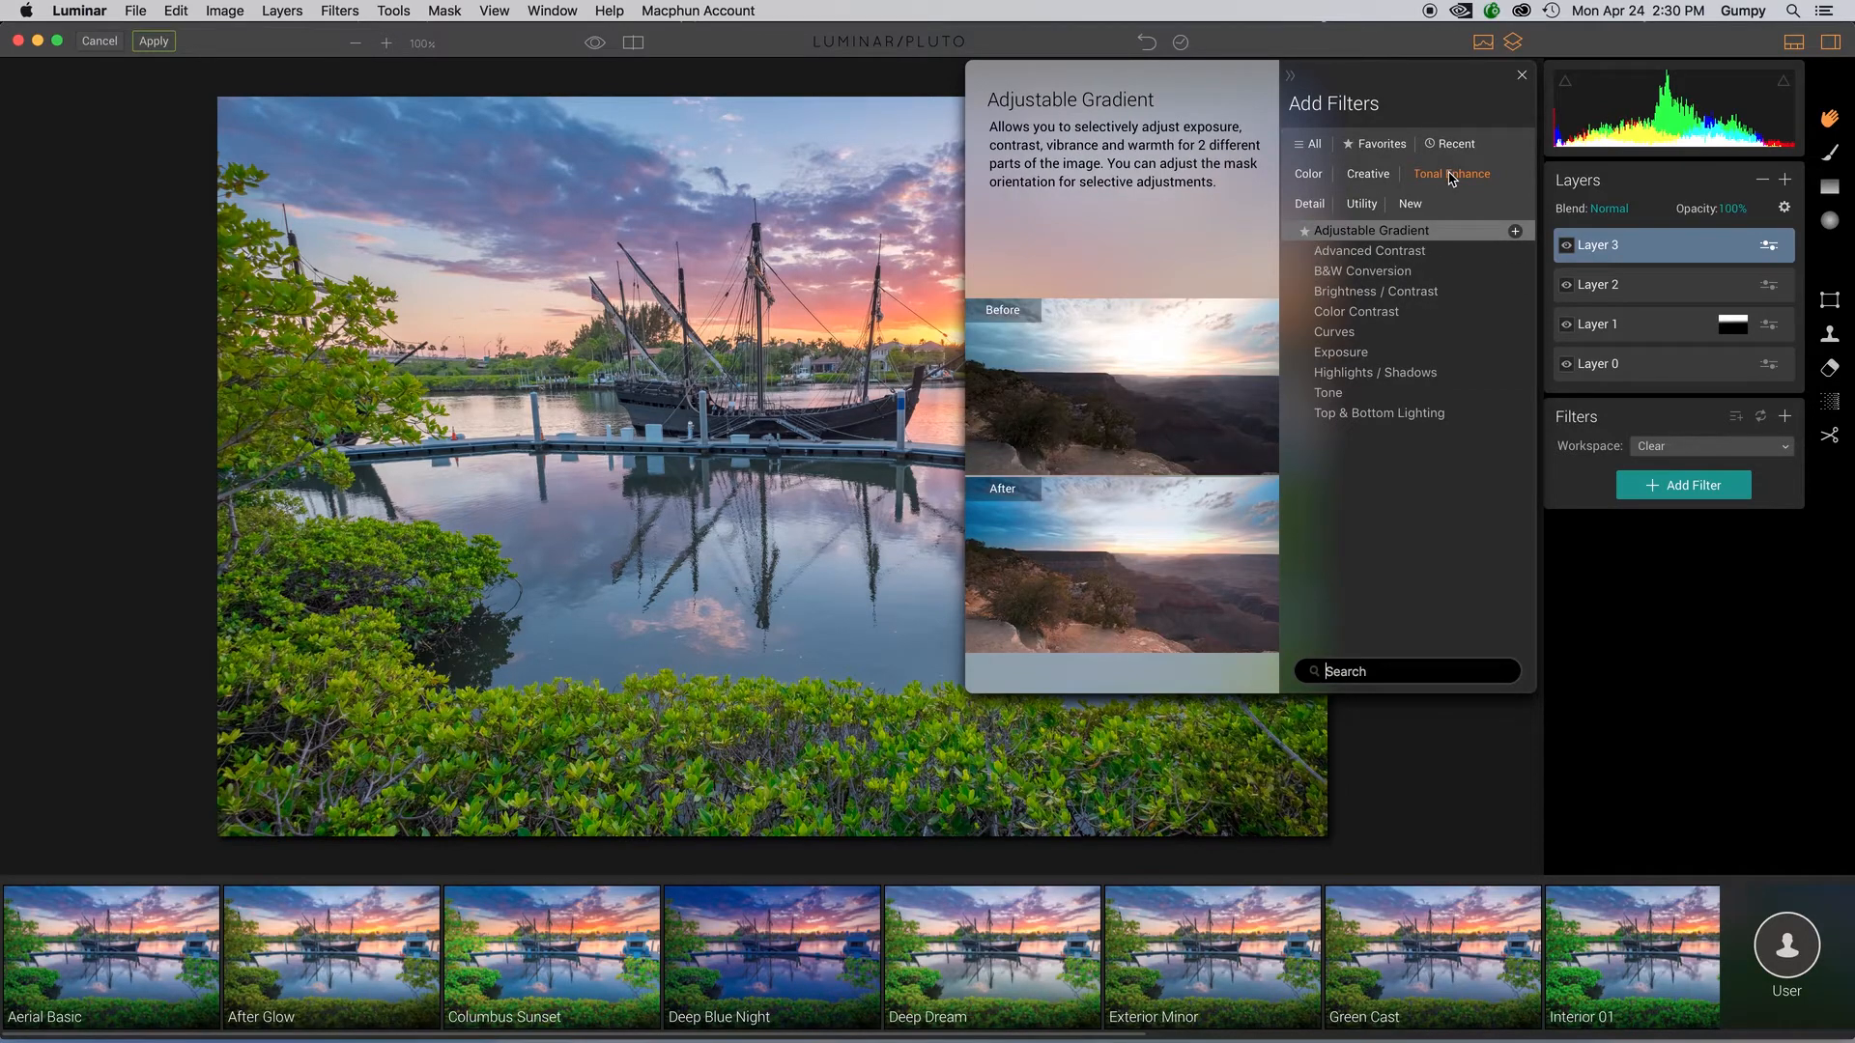
click(1382, 351)
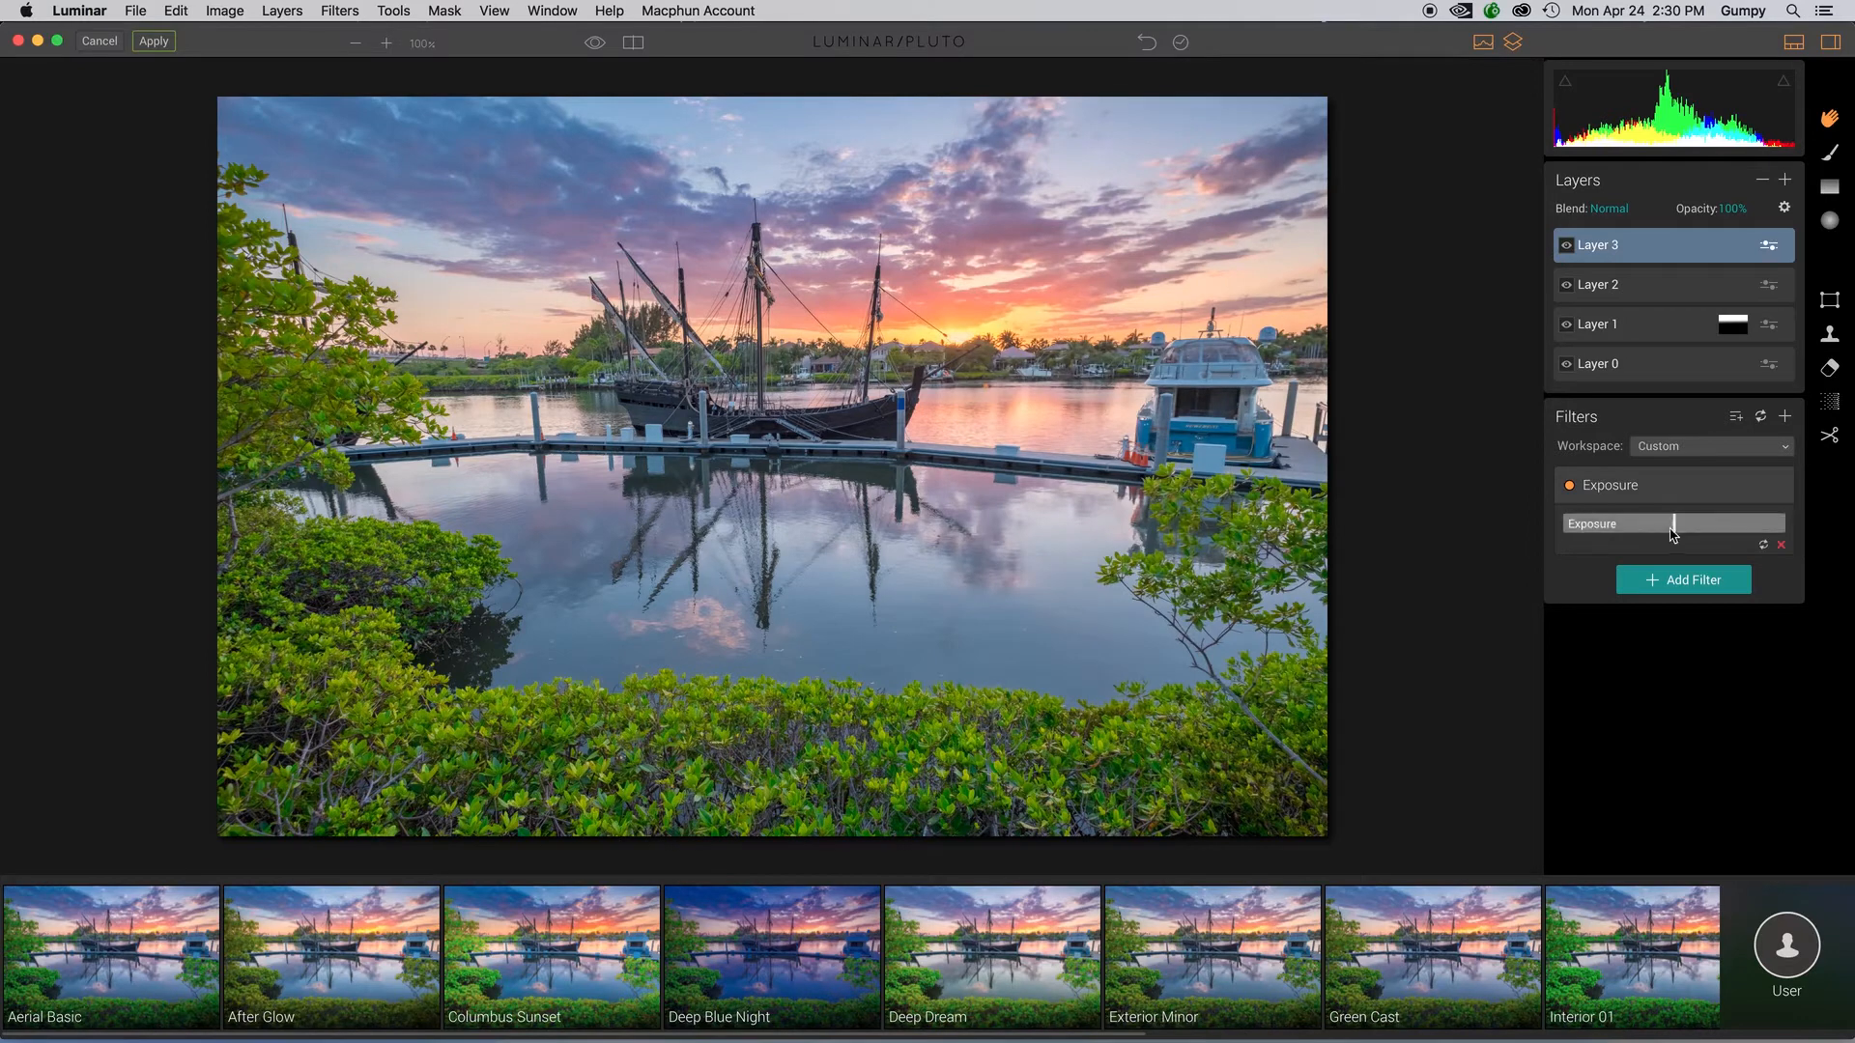
drag(1675, 528, 1692, 537)
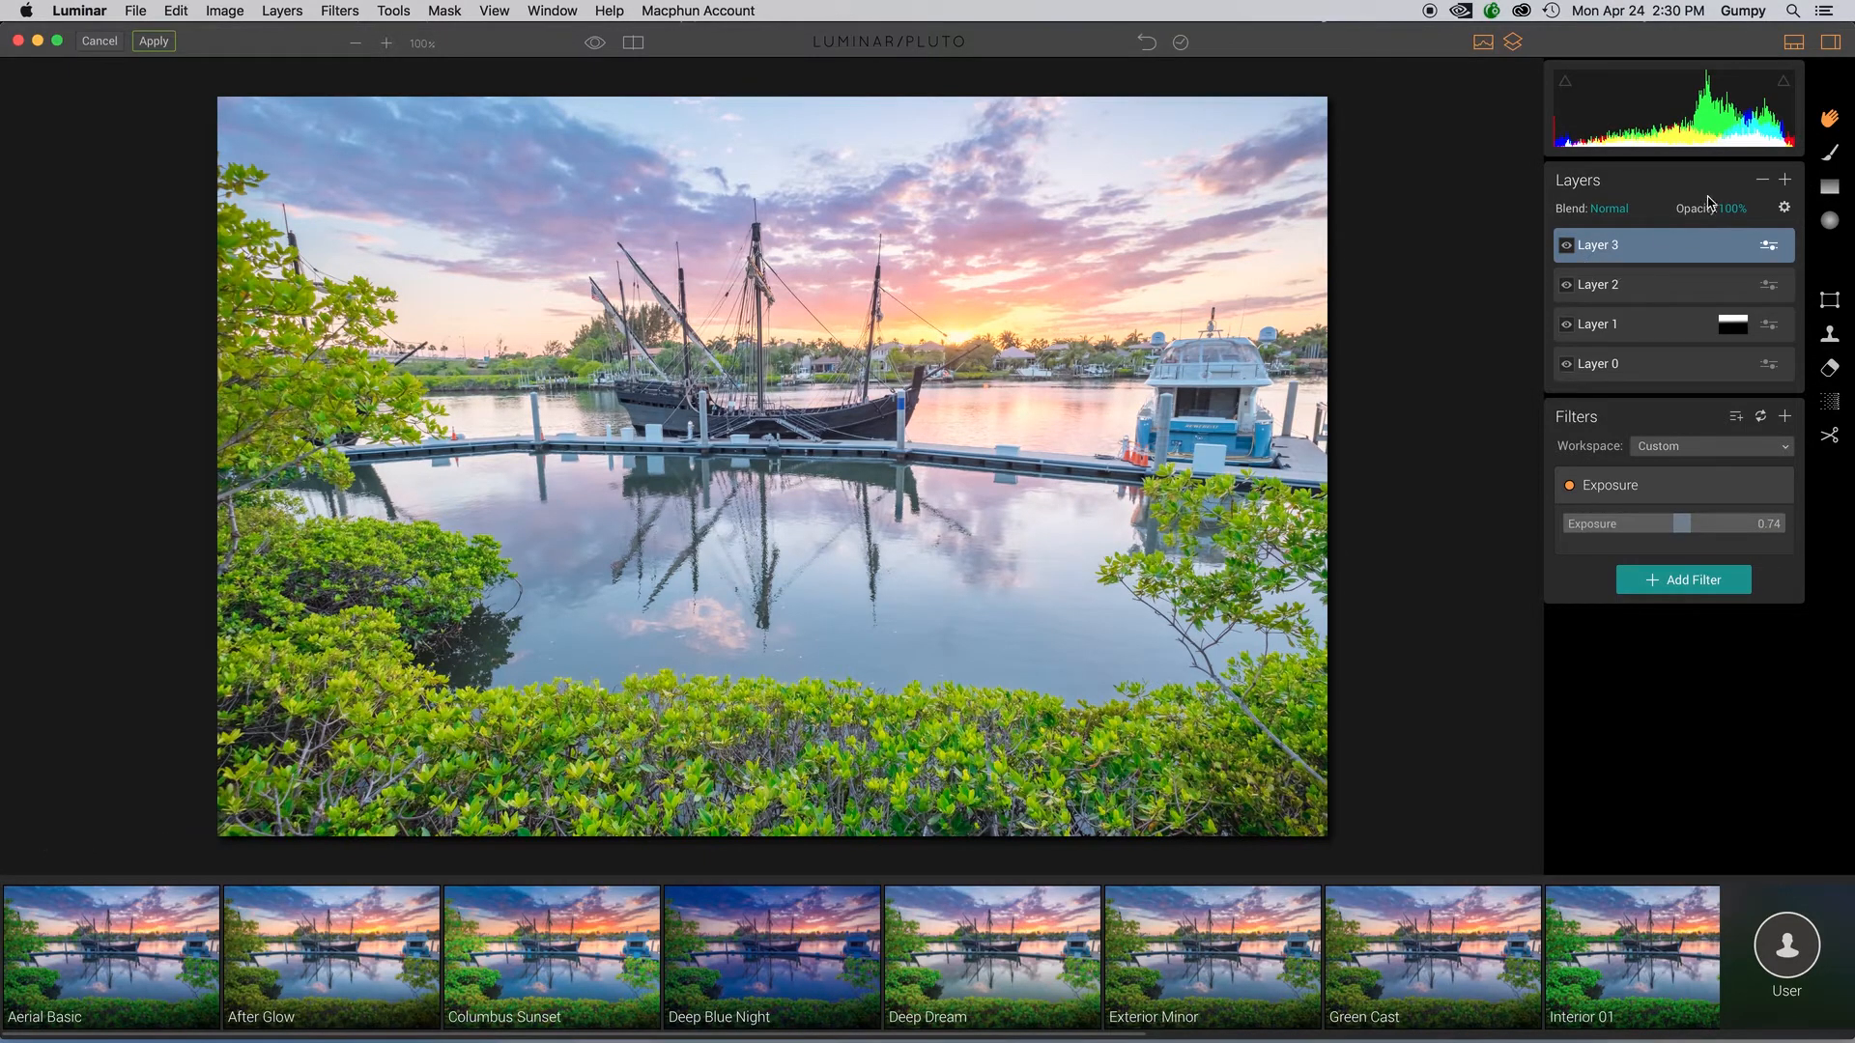
Step: Brush a mask over the foreground foliage at size 100 and 50% opacity to limit the Exposure layer, and compare the layer off and on
click(1829, 158)
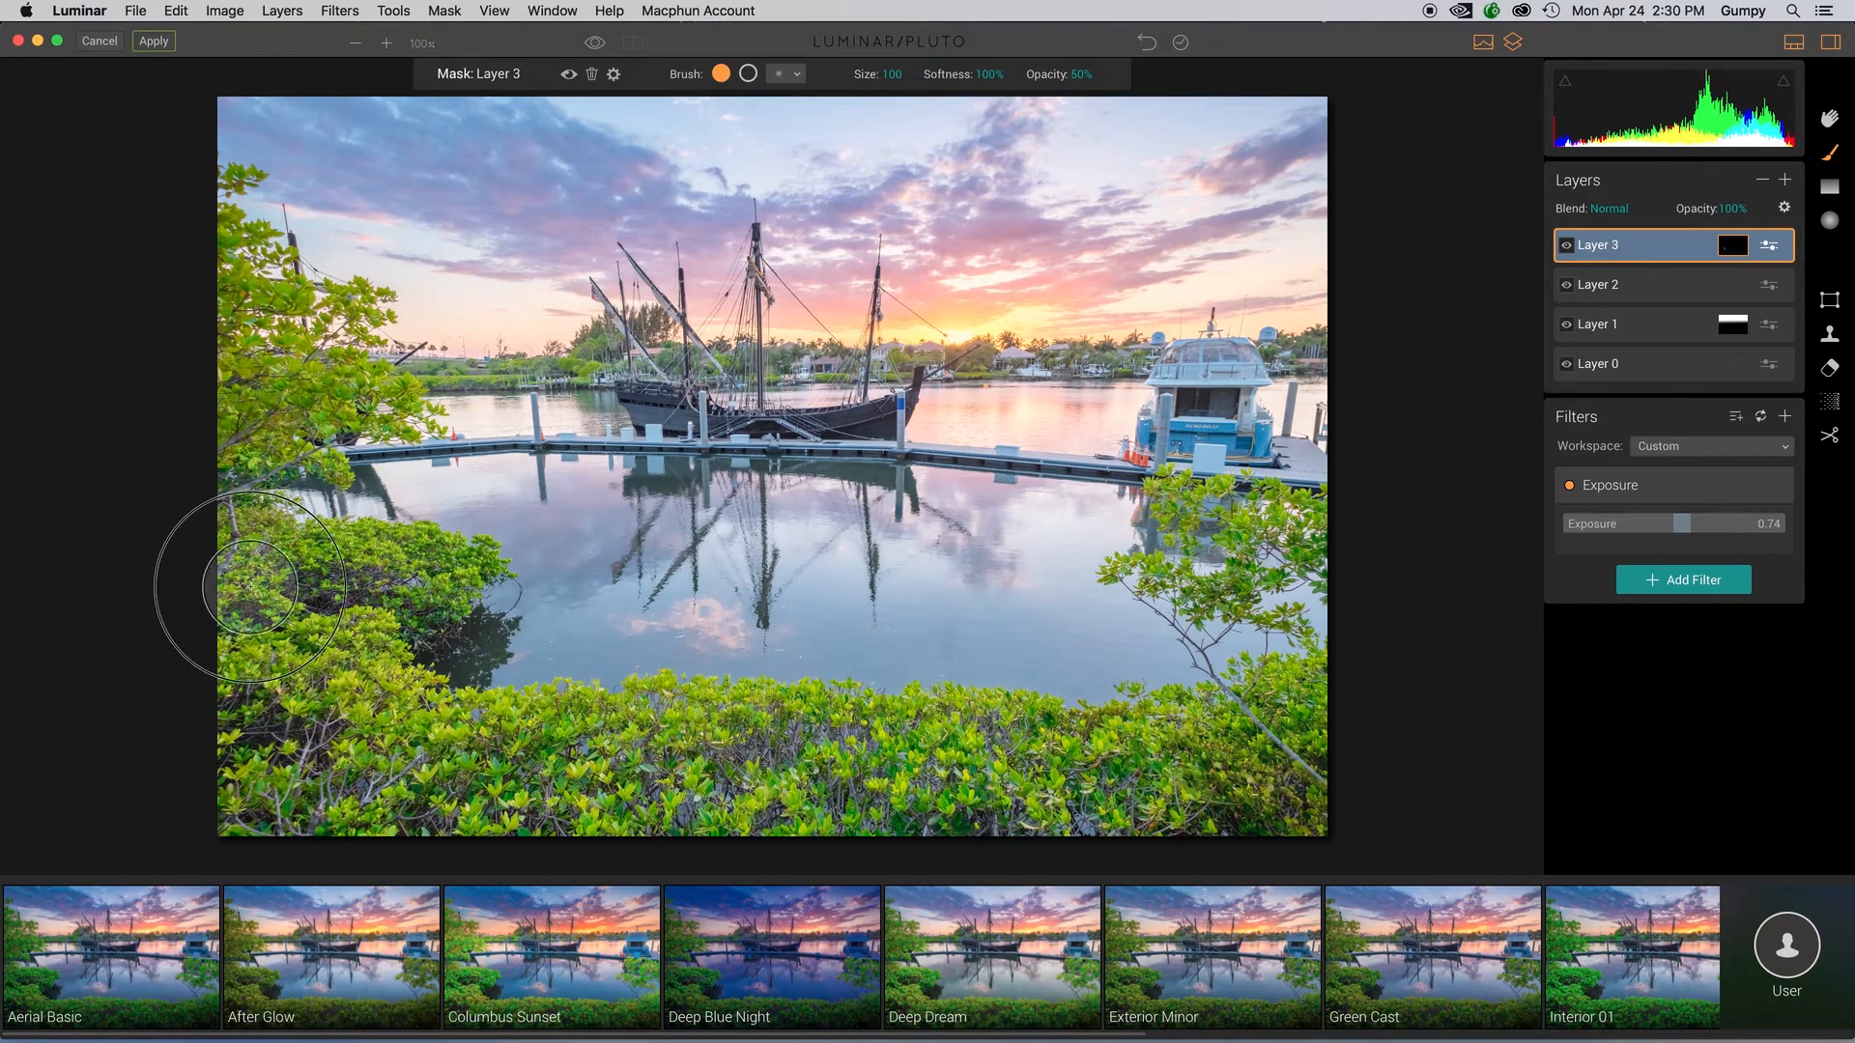
mouse_move(249, 589)
mouse_down()
mouse_move(448, 620)
mouse_move(419, 579)
mouse_move(264, 569)
mouse_move(308, 622)
mouse_move(420, 582)
mouse_move(311, 645)
mouse_move(299, 692)
mouse_move(352, 702)
mouse_move(262, 655)
mouse_move(418, 591)
mouse_move(253, 588)
mouse_move(269, 683)
mouse_move(246, 700)
mouse_move(346, 730)
mouse_move(1047, 771)
mouse_move(1259, 818)
mouse_move(820, 754)
mouse_move(1210, 758)
mouse_up()
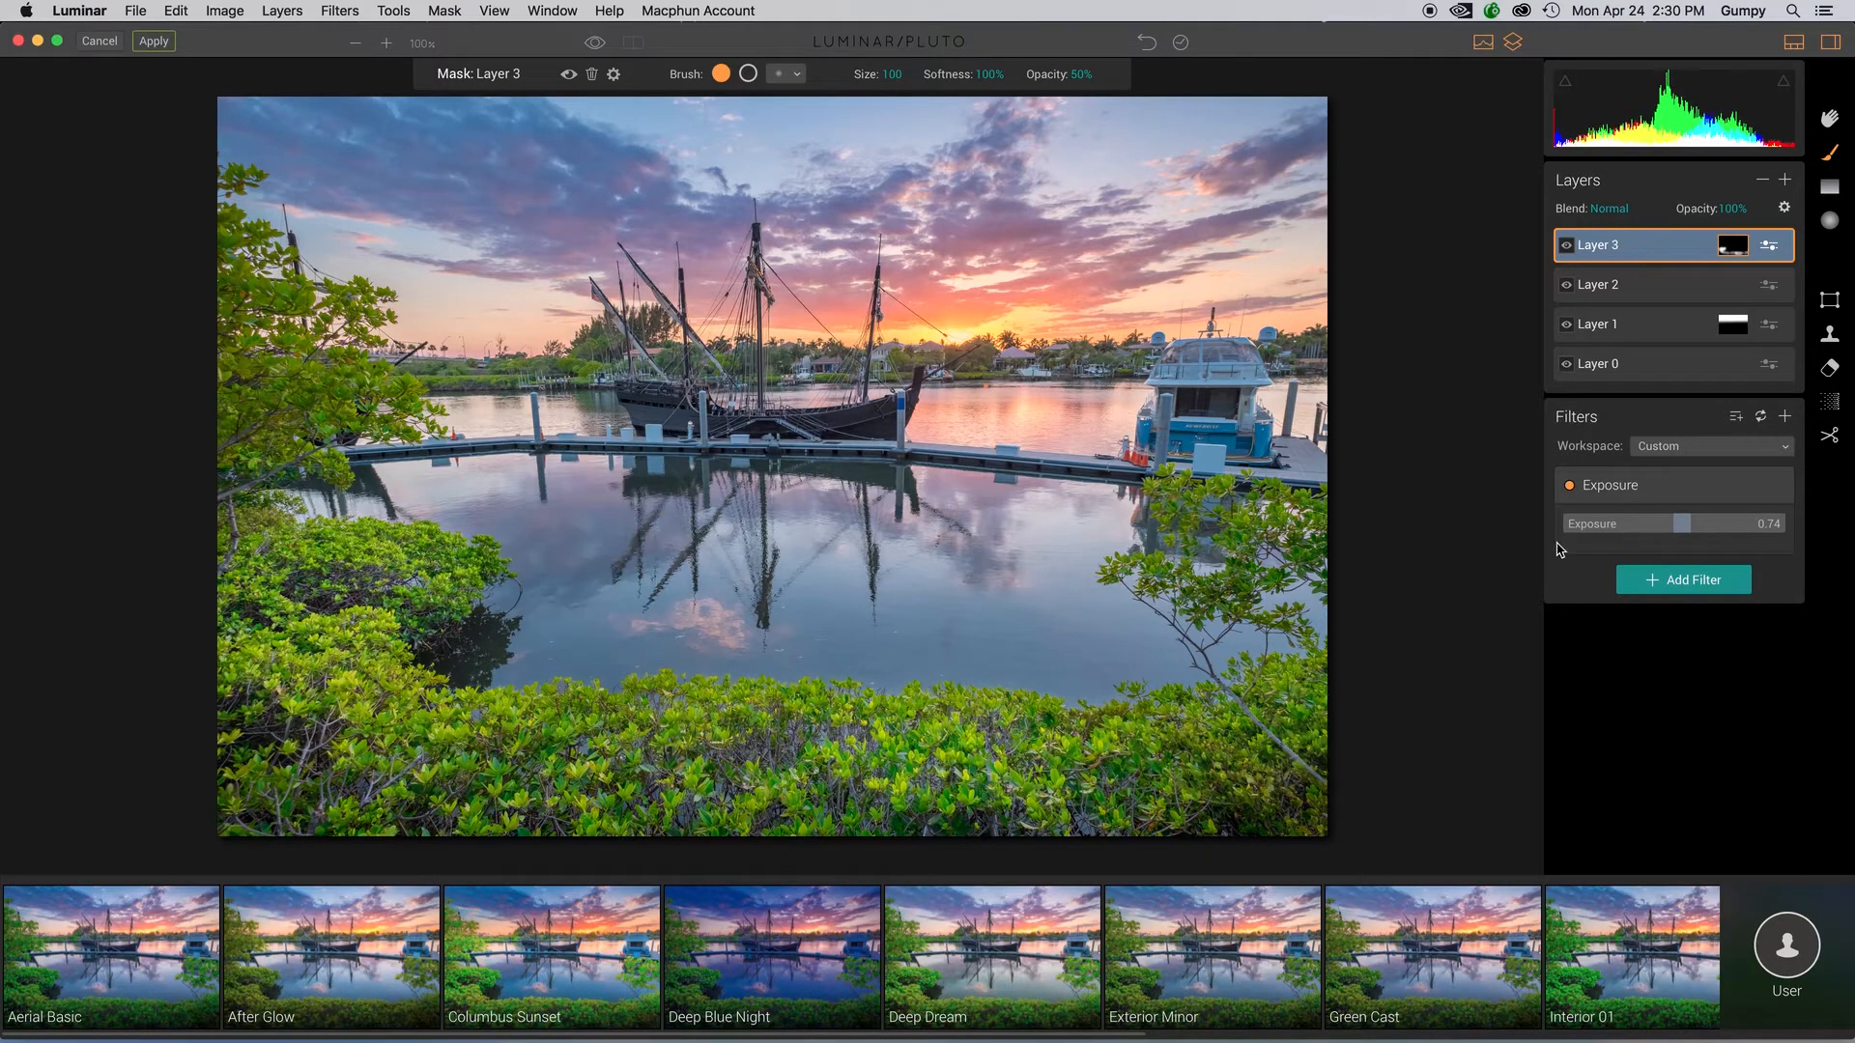
click(1566, 247)
click(1567, 248)
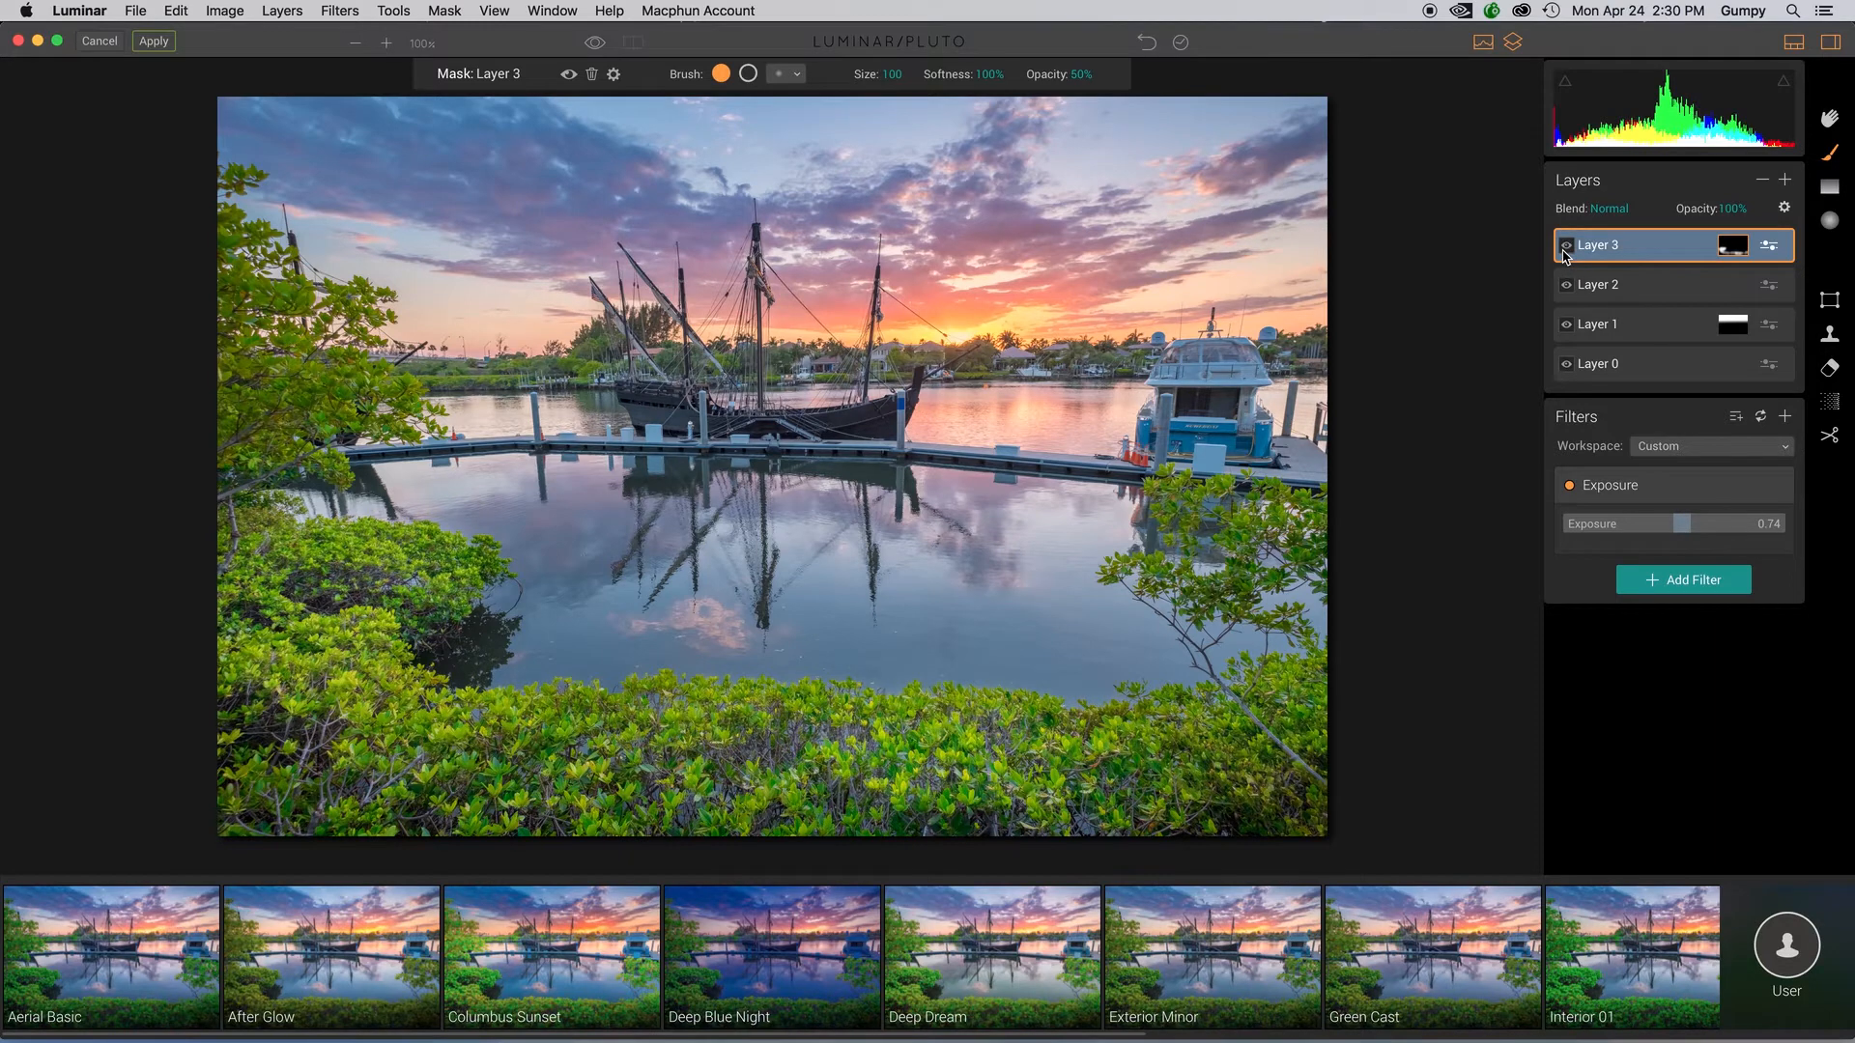
click(1565, 249)
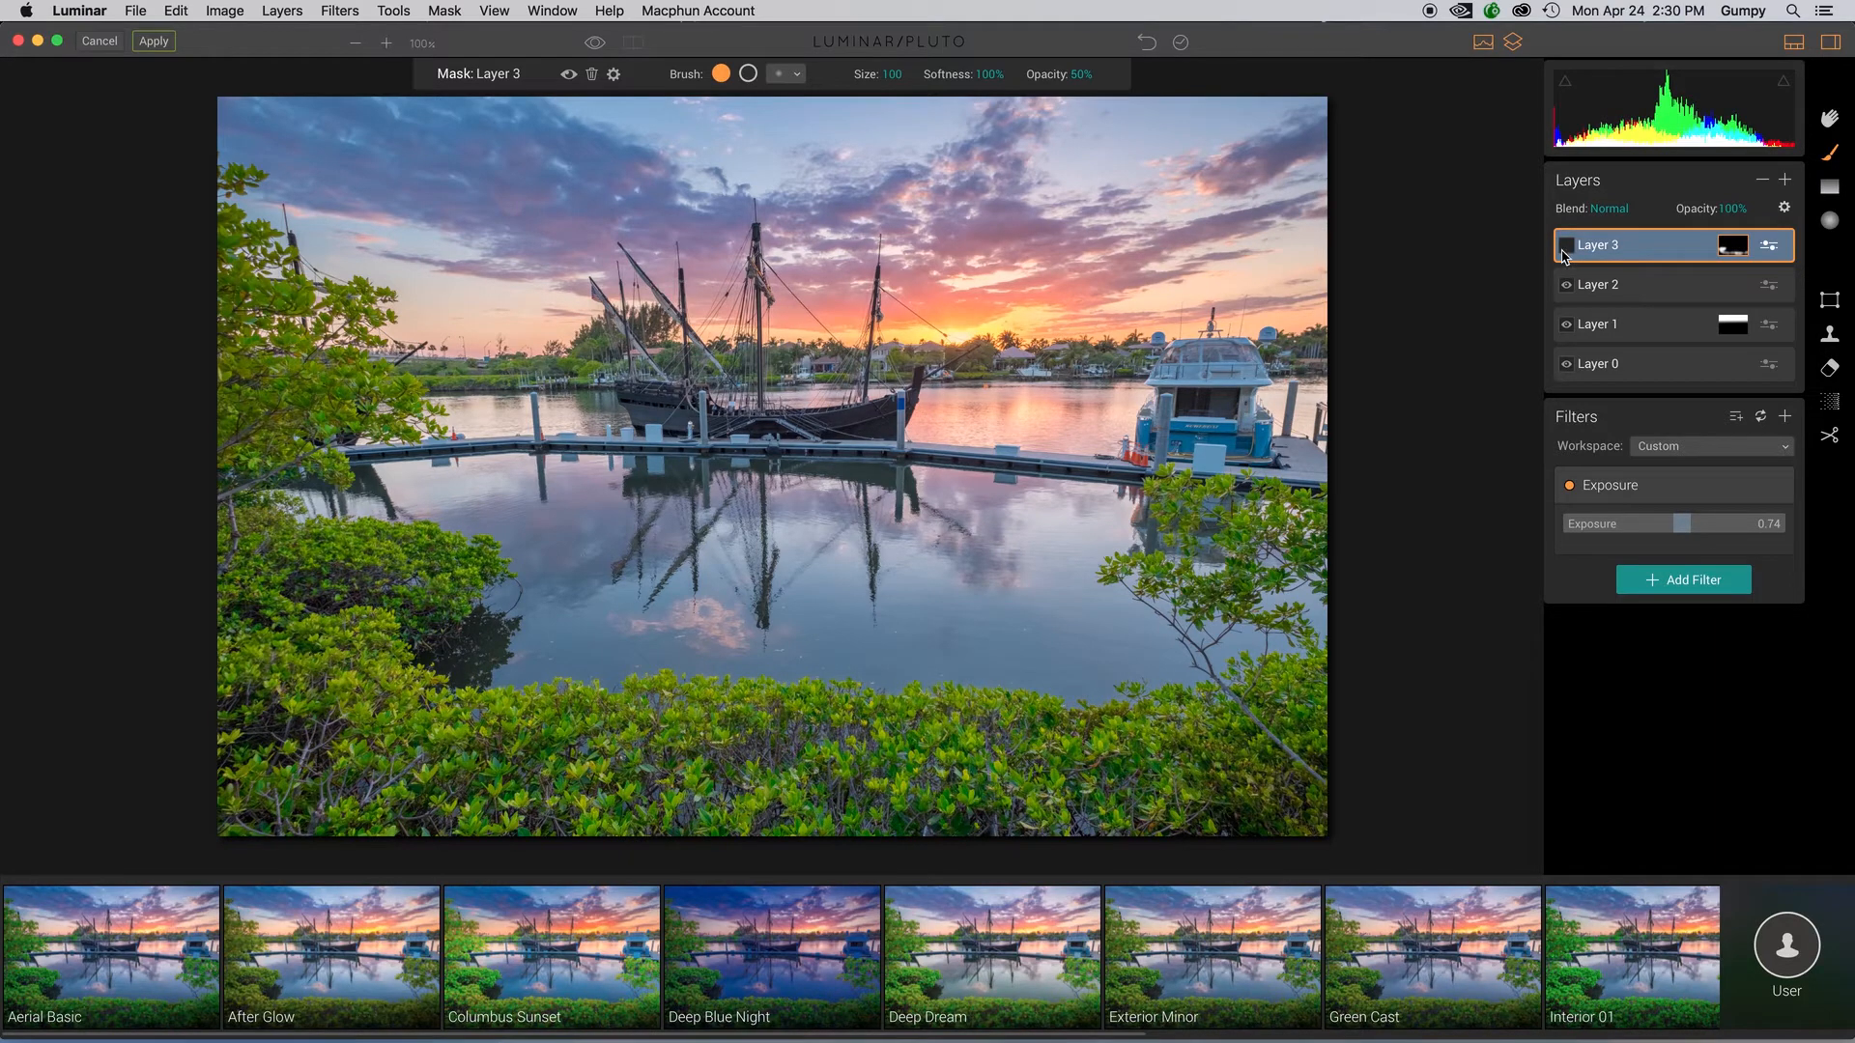
click(1566, 249)
click(1566, 250)
click(1566, 249)
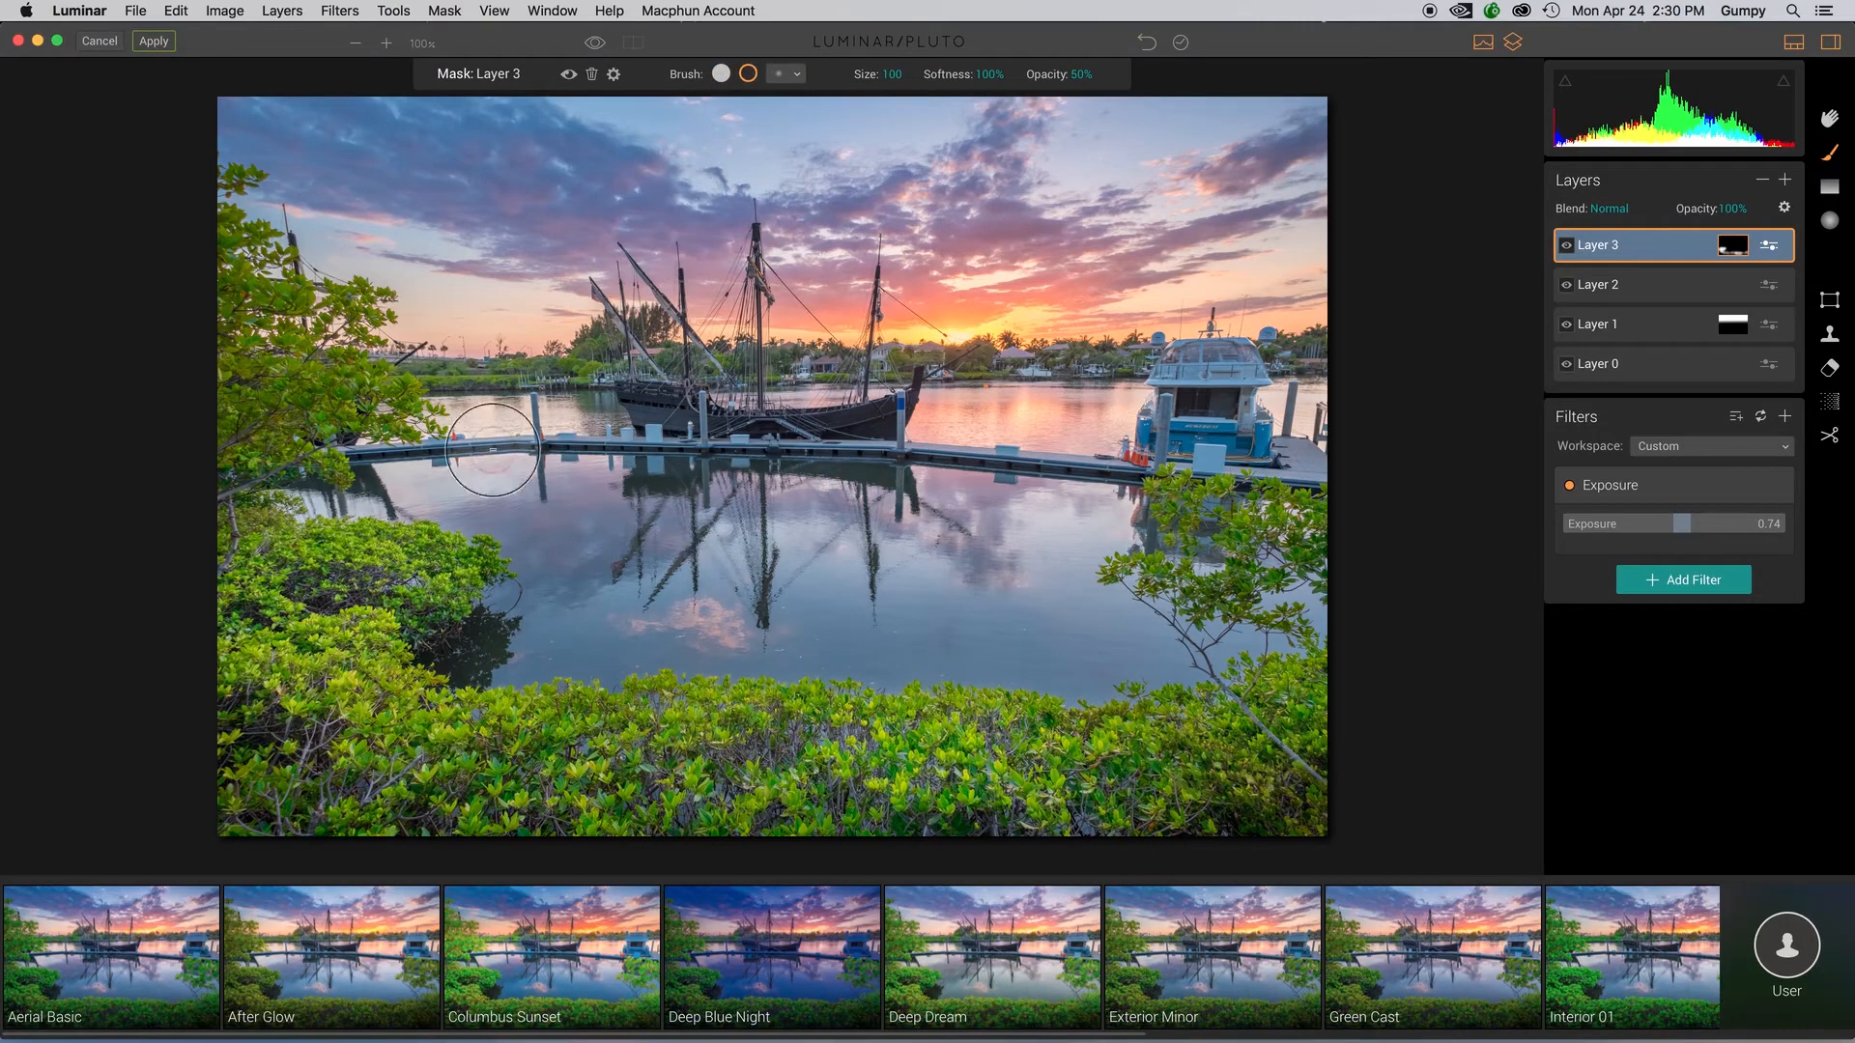
Step: Erase the Exposure mask's spill onto the water around the foliage with a brush reduced to size 52, and compare the layer off and on
key(bracketleft)
key(bracketleft)
key(bracketleft)
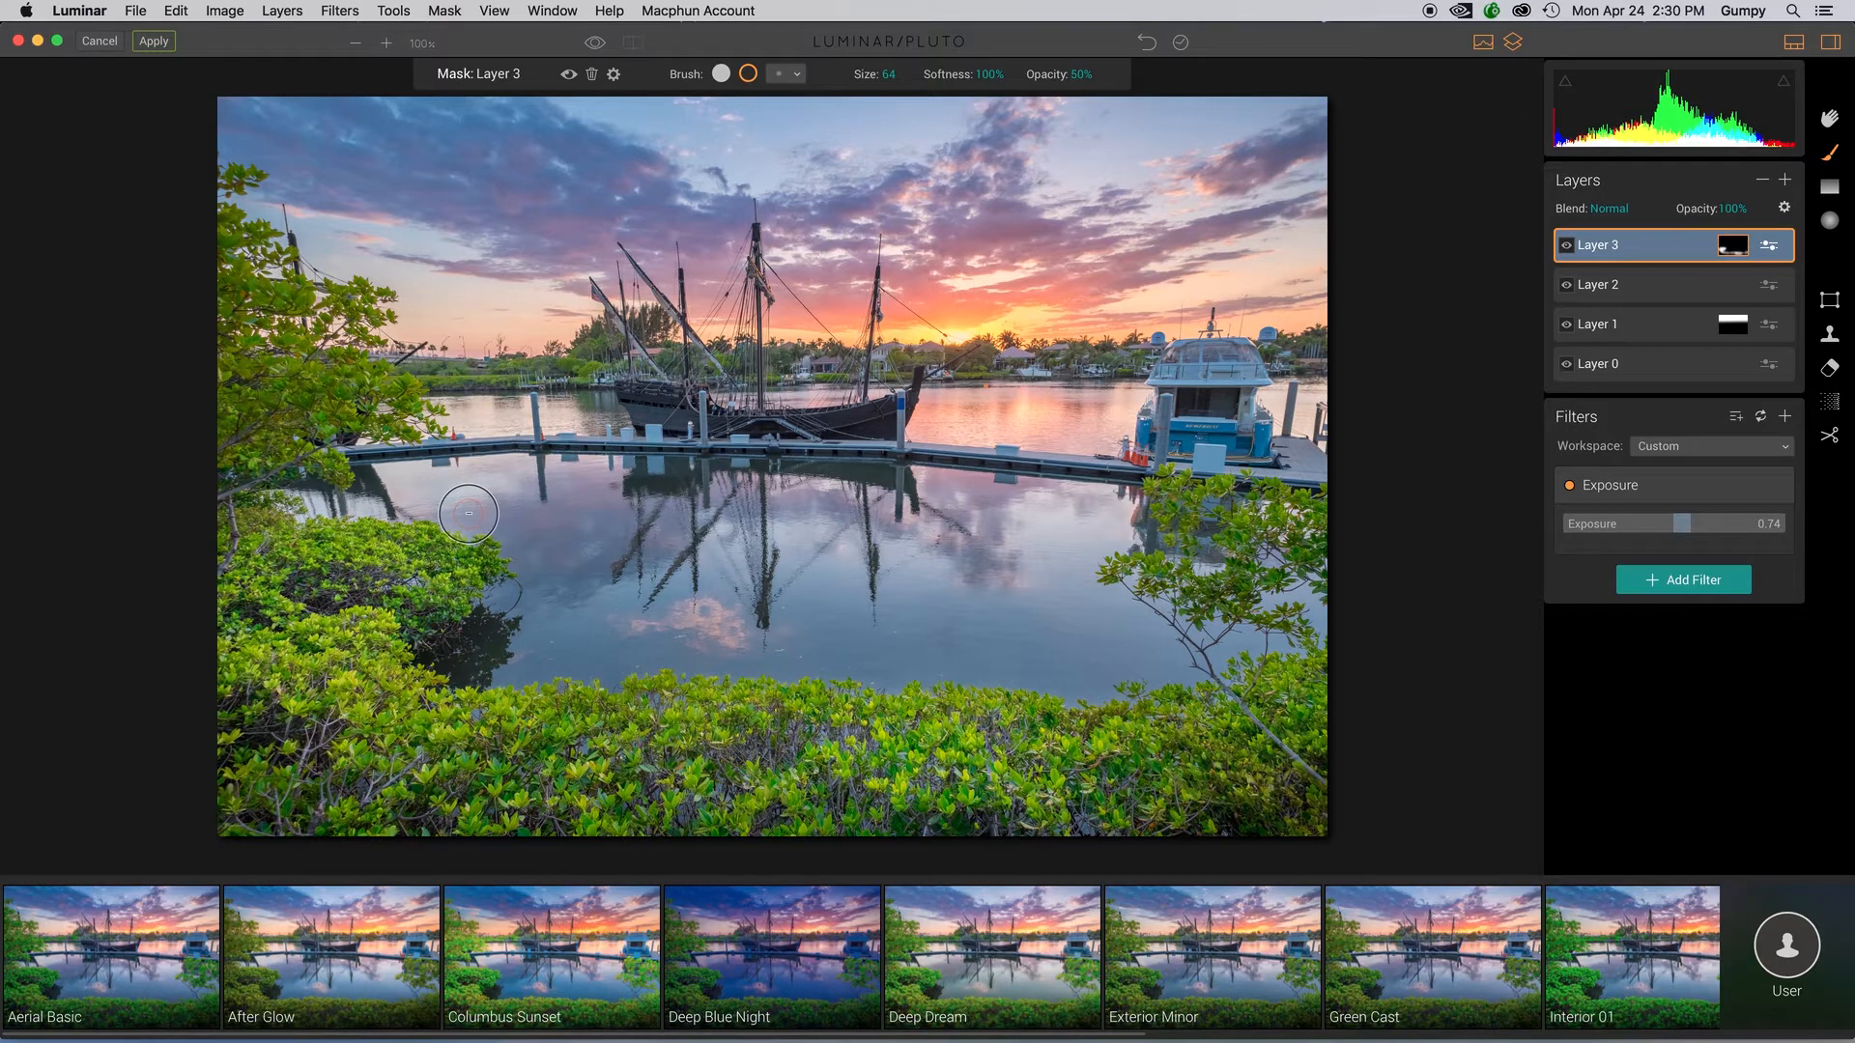
key(bracketleft)
key(bracketleft)
key(bracketleft)
key(bracketleft)
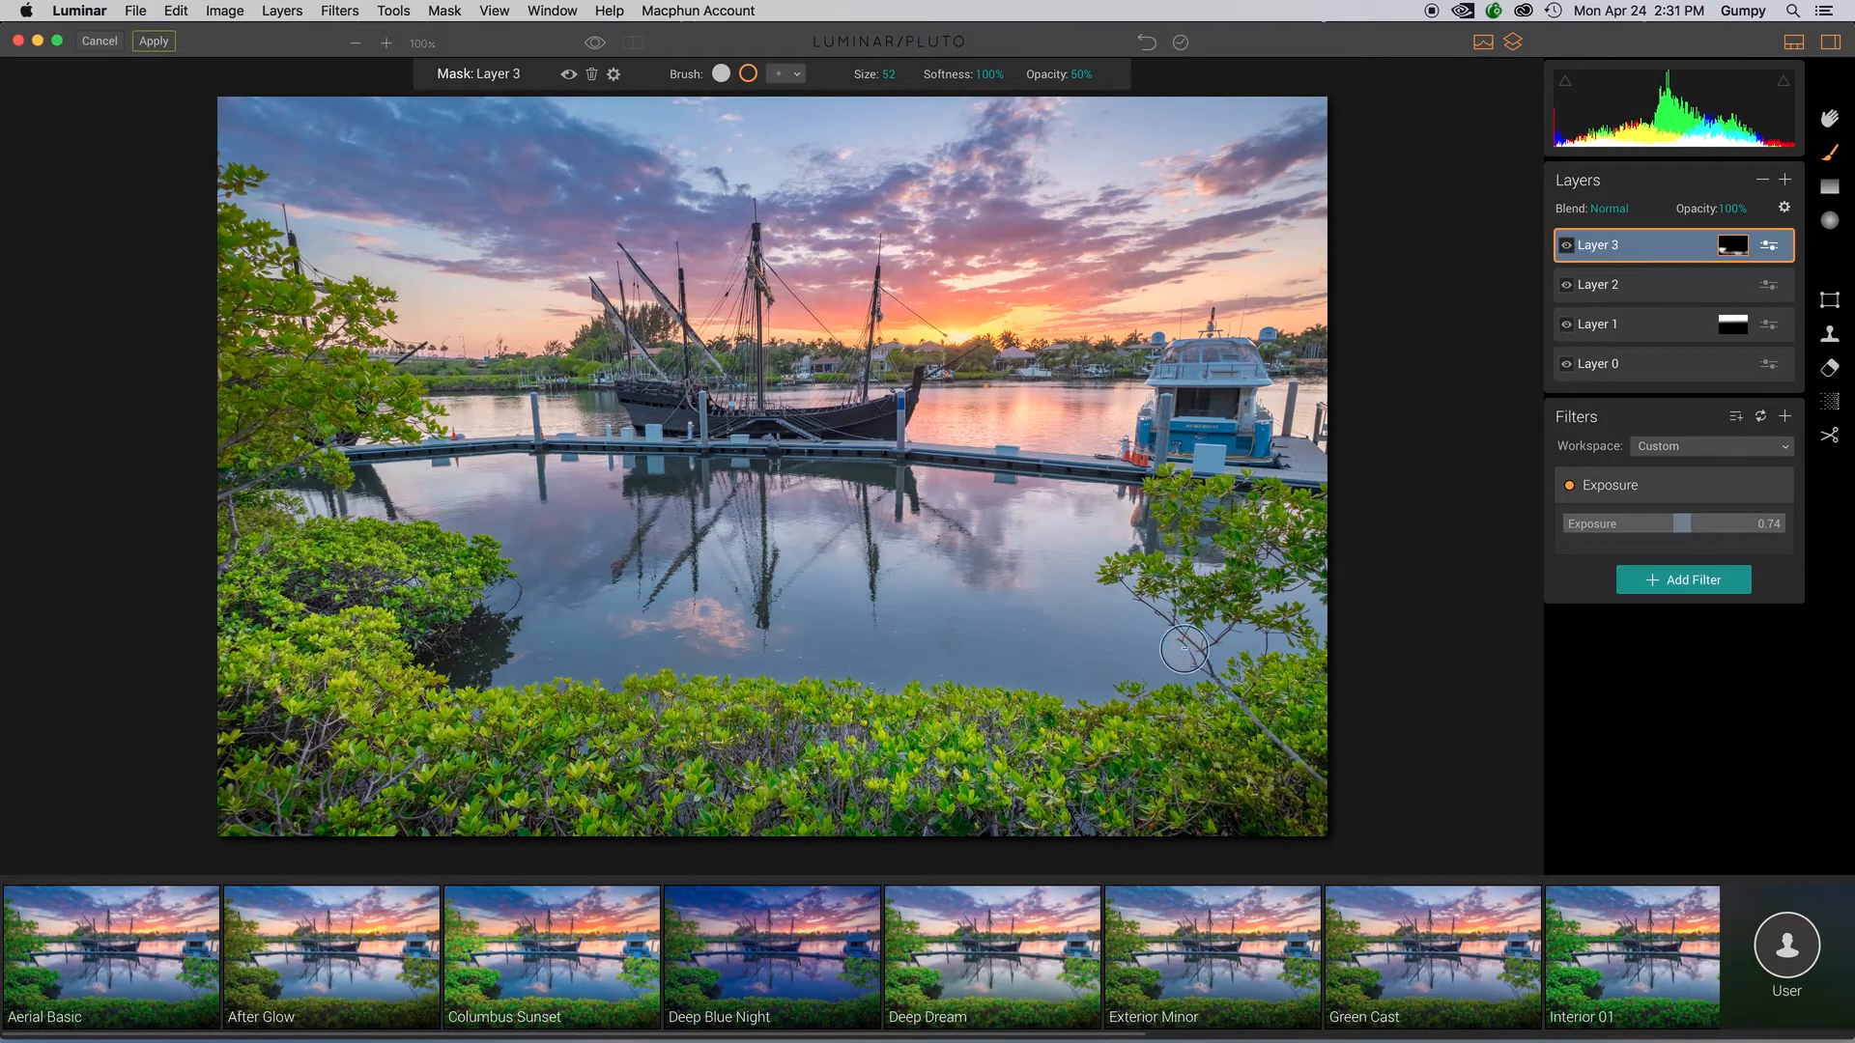
click(1565, 245)
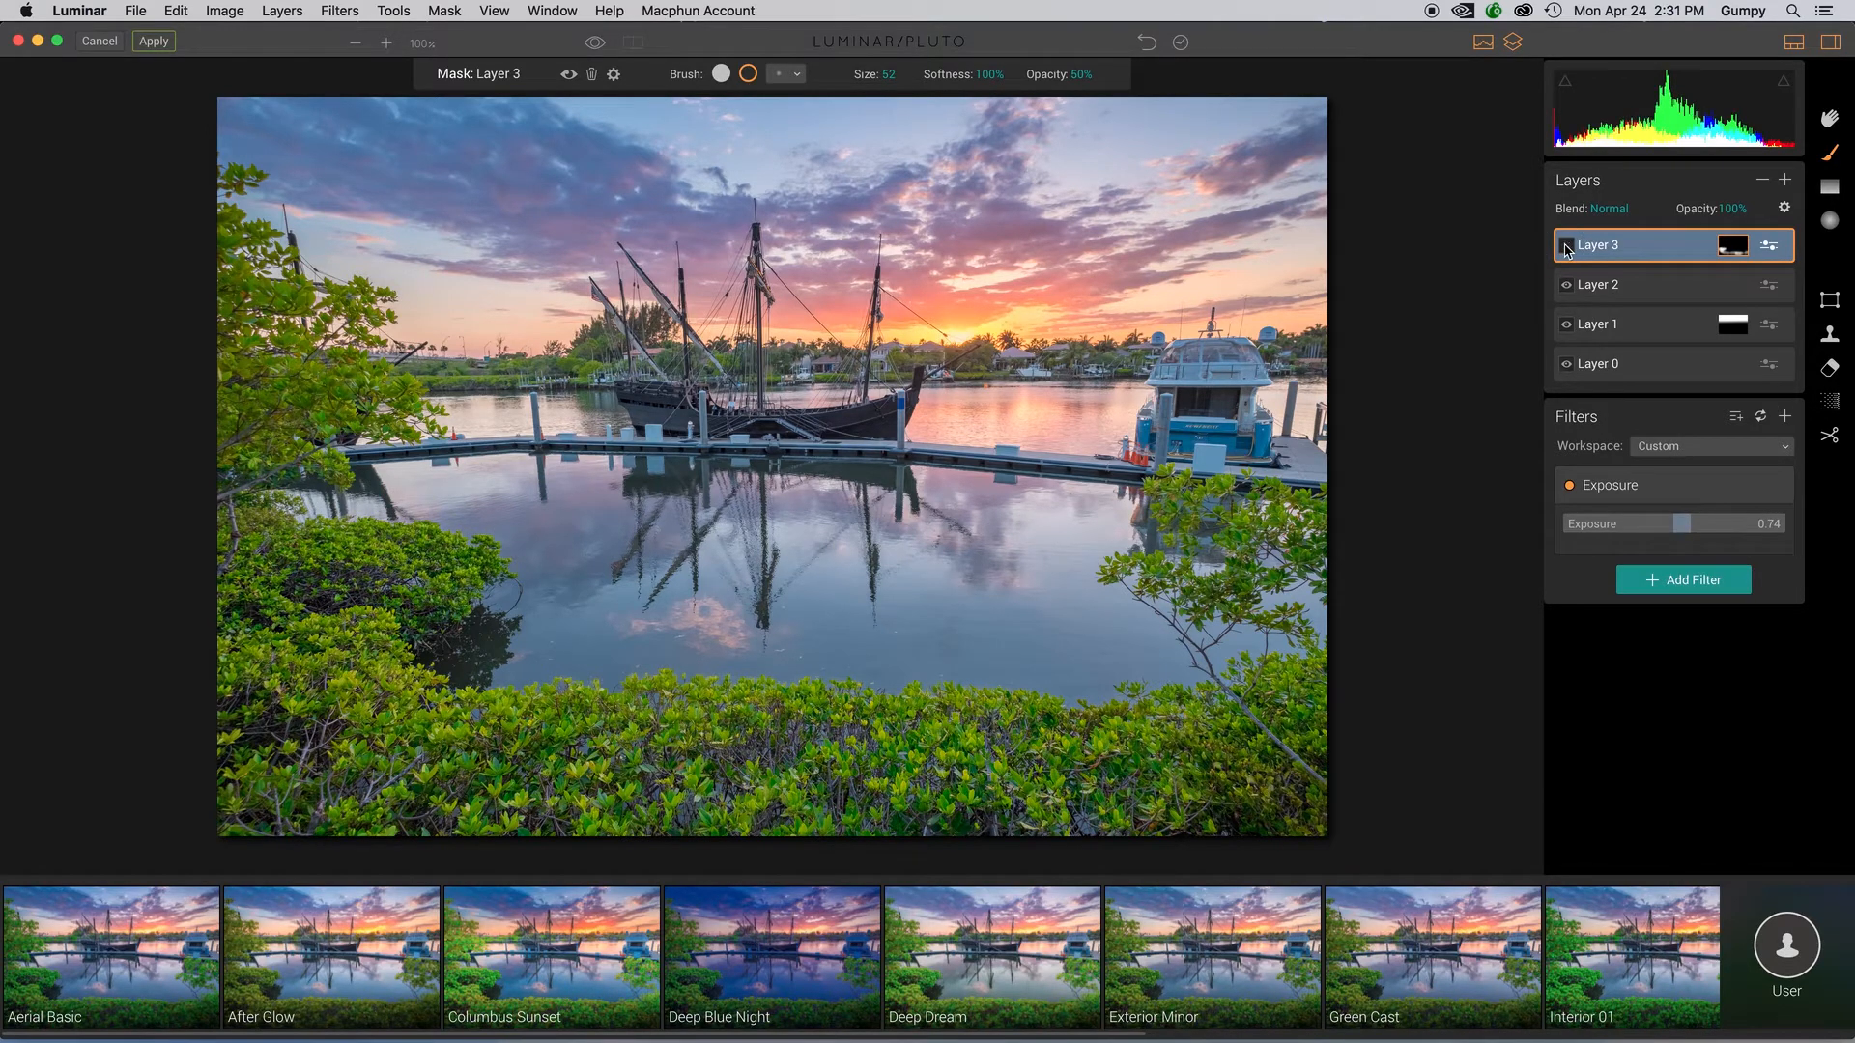
click(1565, 245)
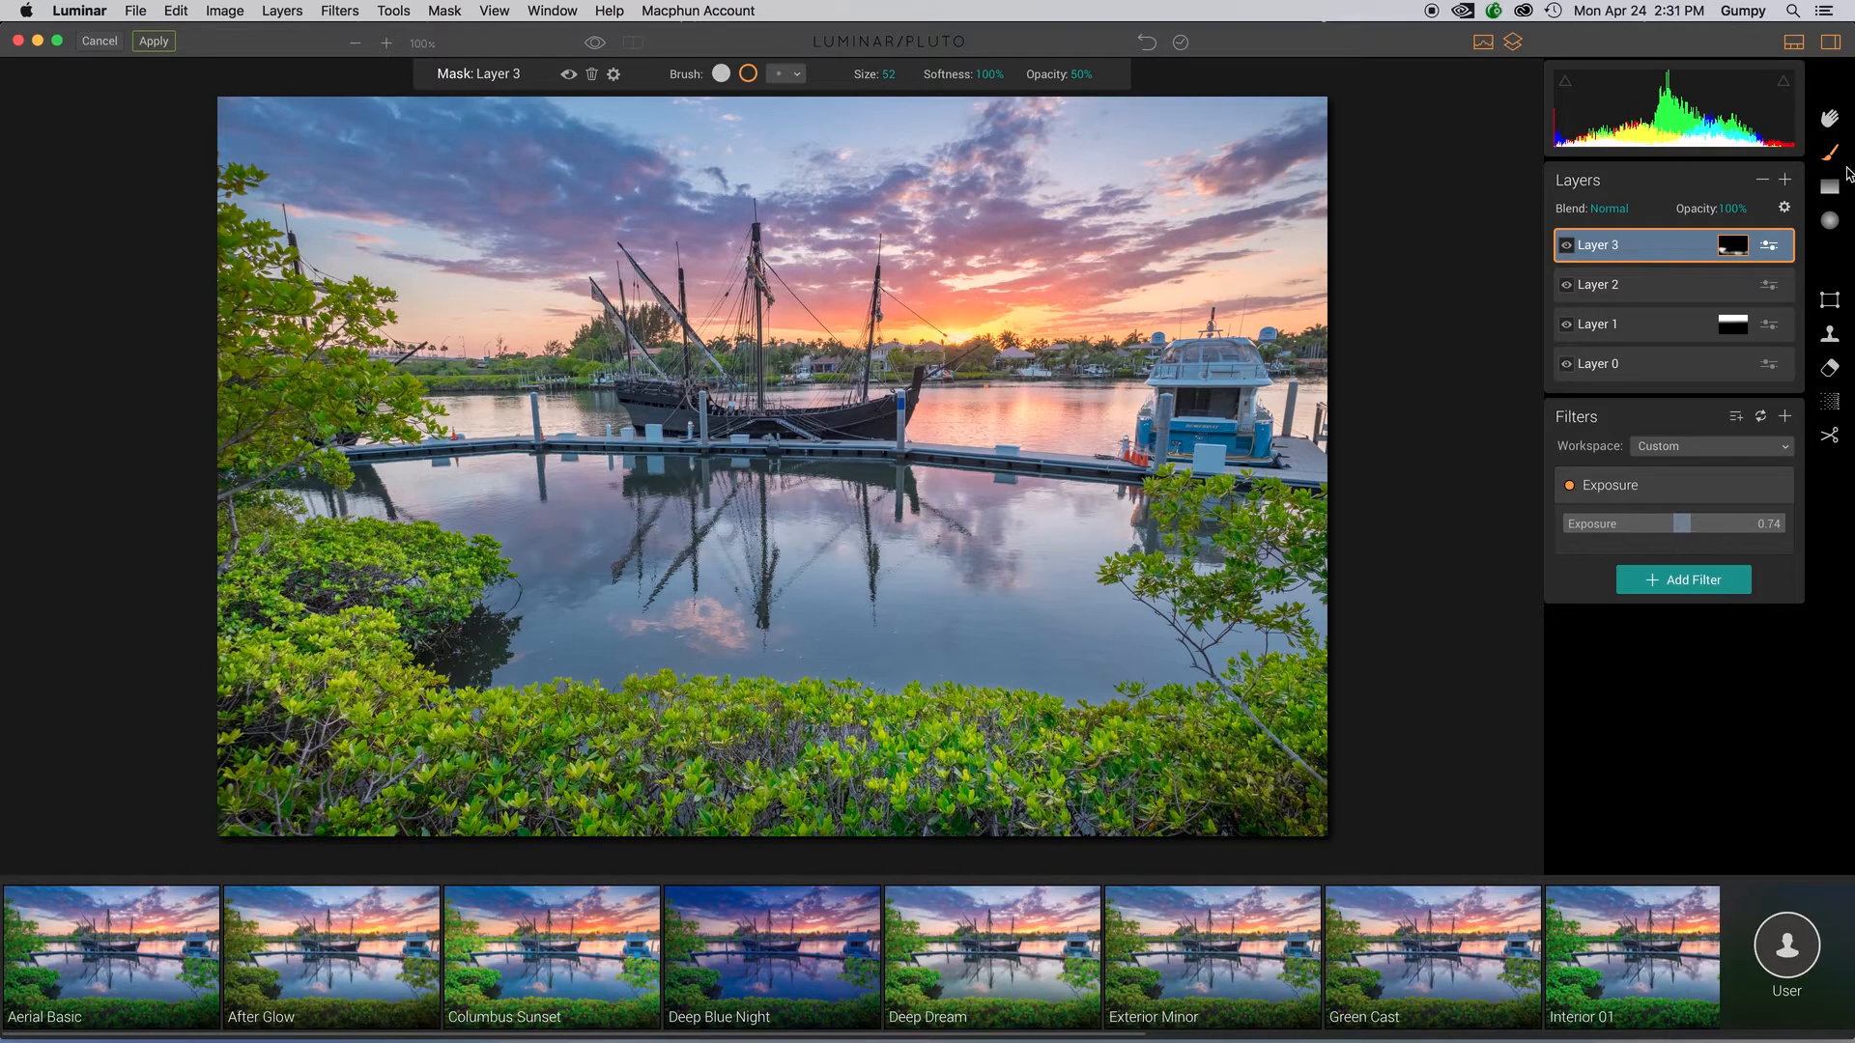
Step: Add another adjustment layer with an Image Radiance filter, preview the effect near full strength, and set its Amount to 15
click(1787, 181)
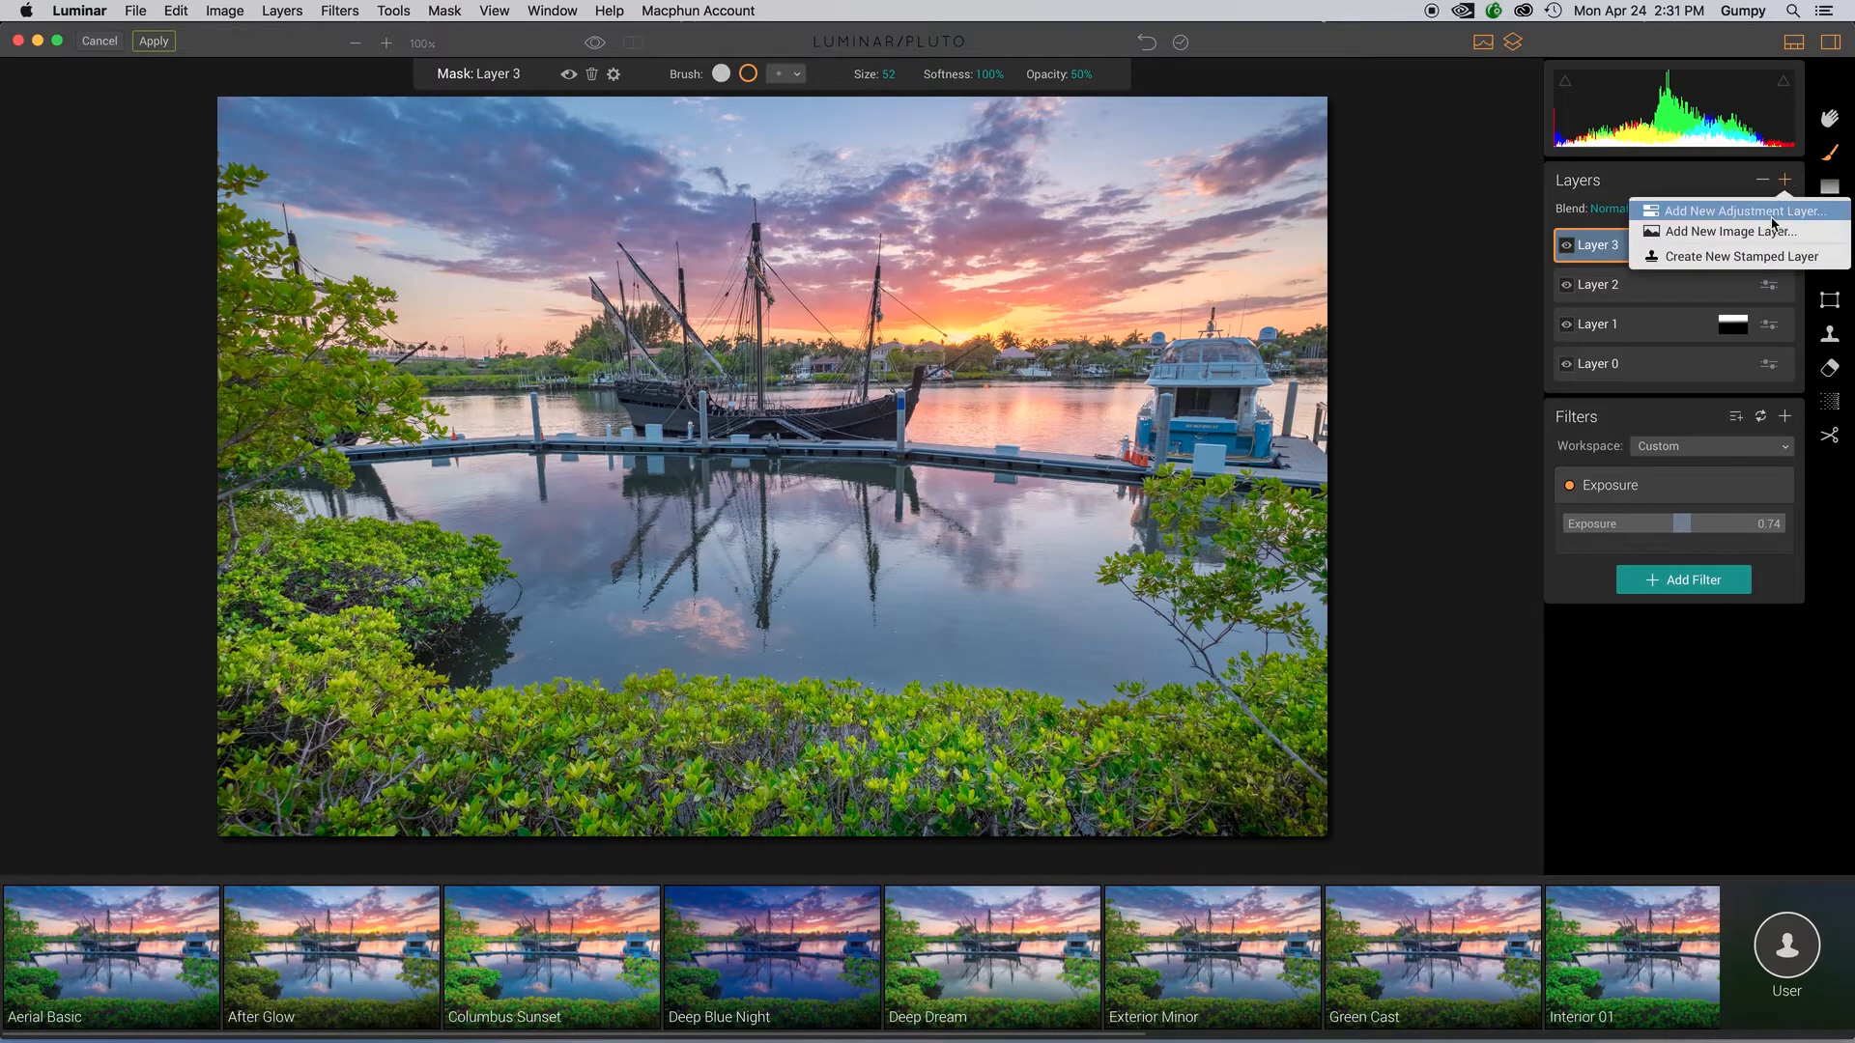
click(1778, 203)
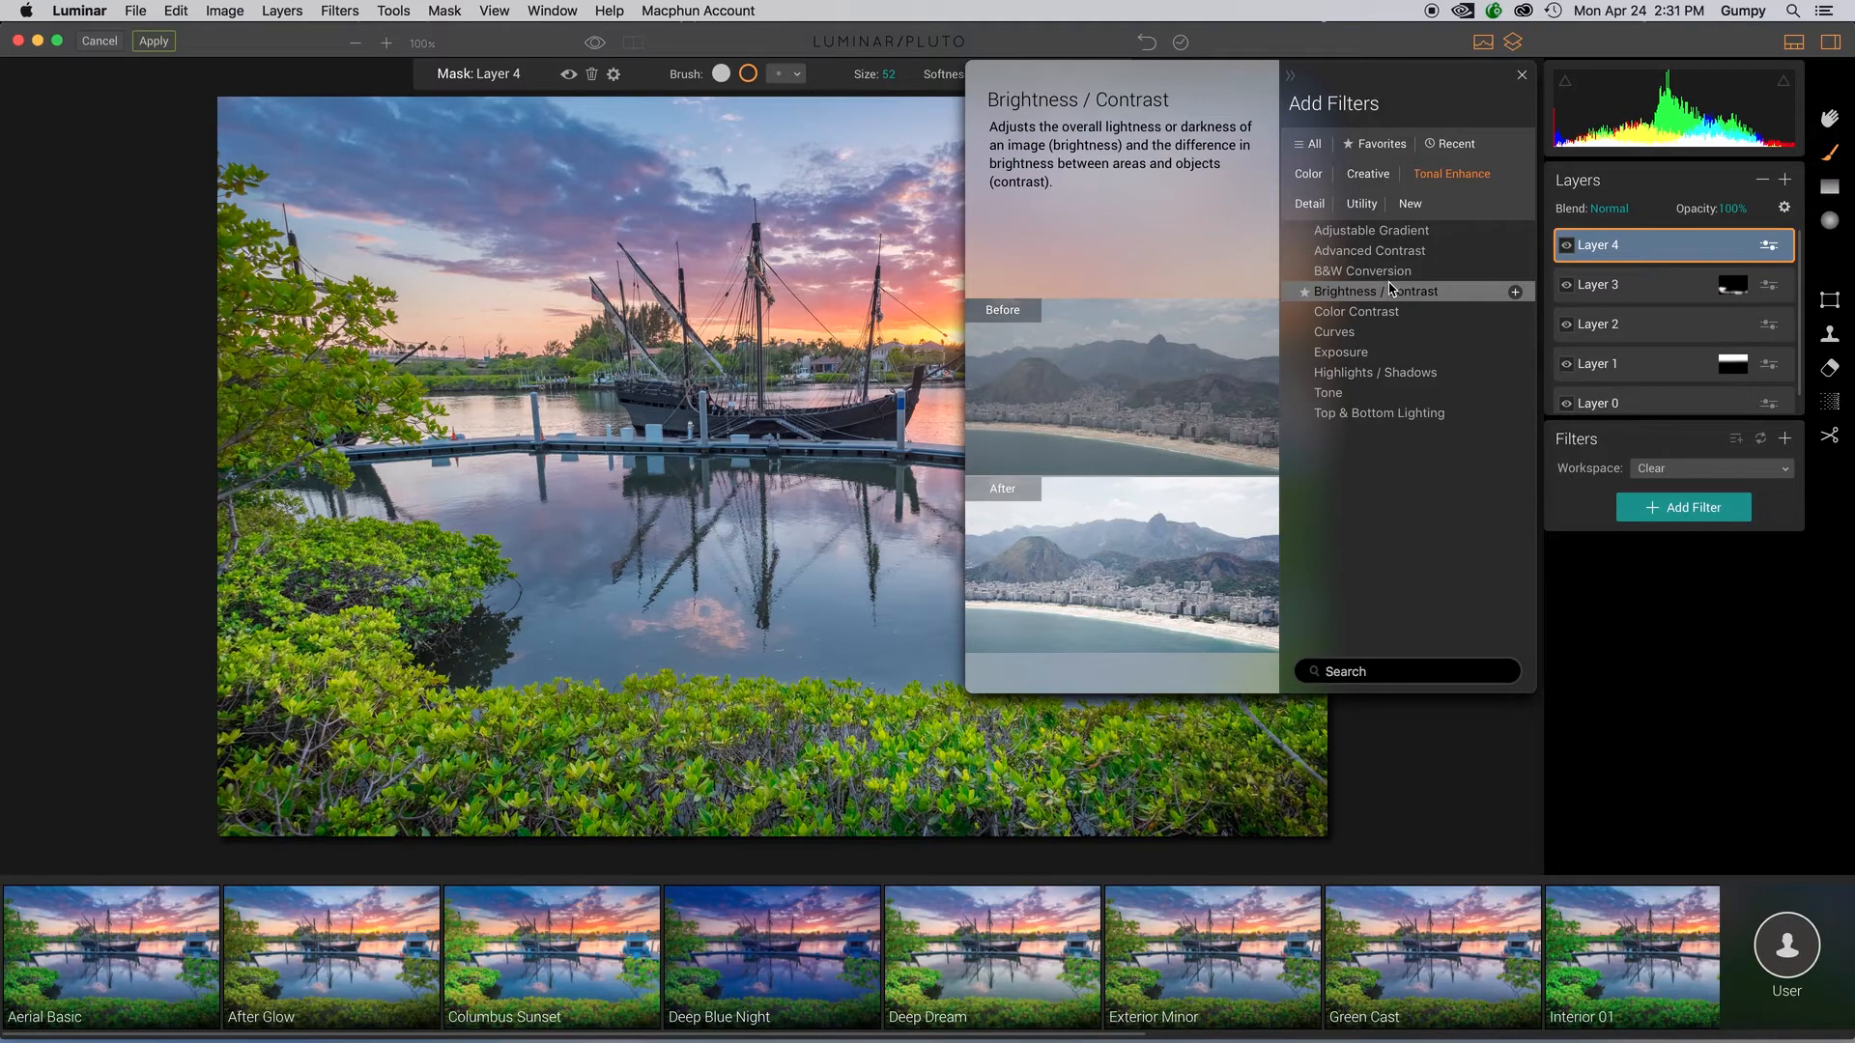
click(1368, 174)
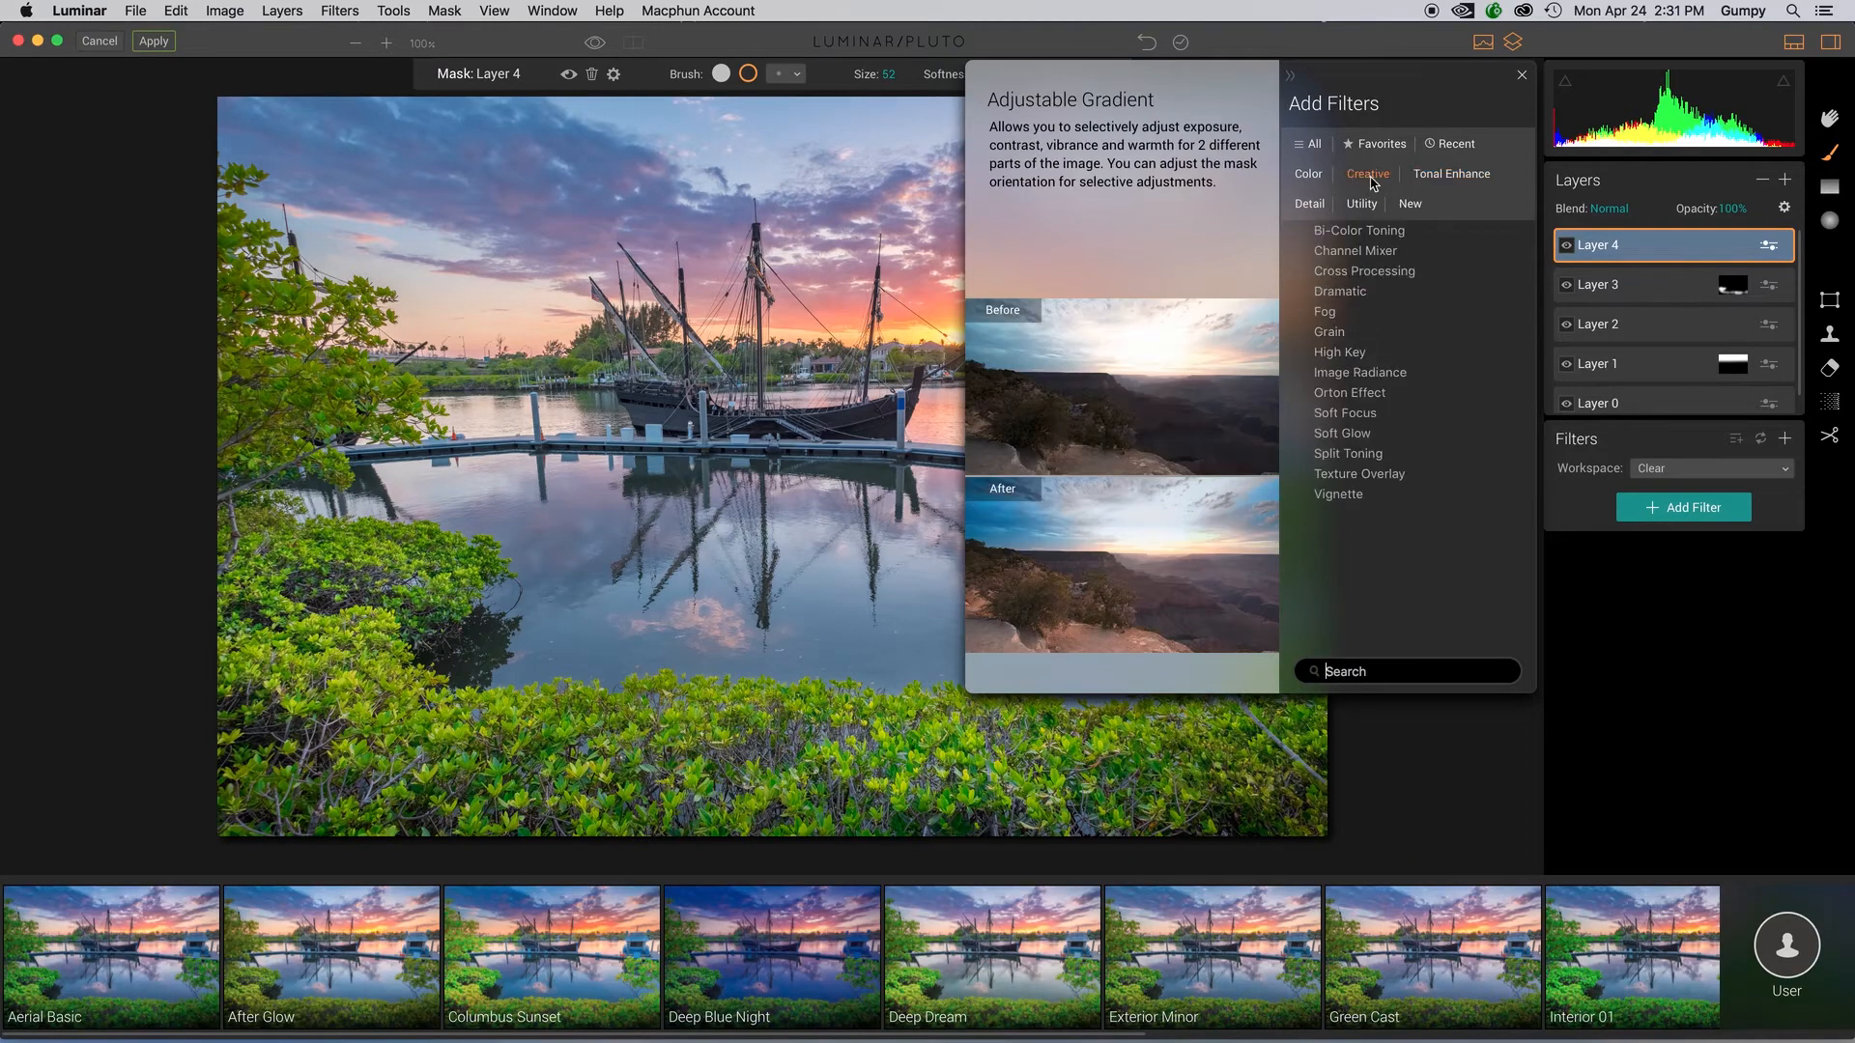
click(1380, 377)
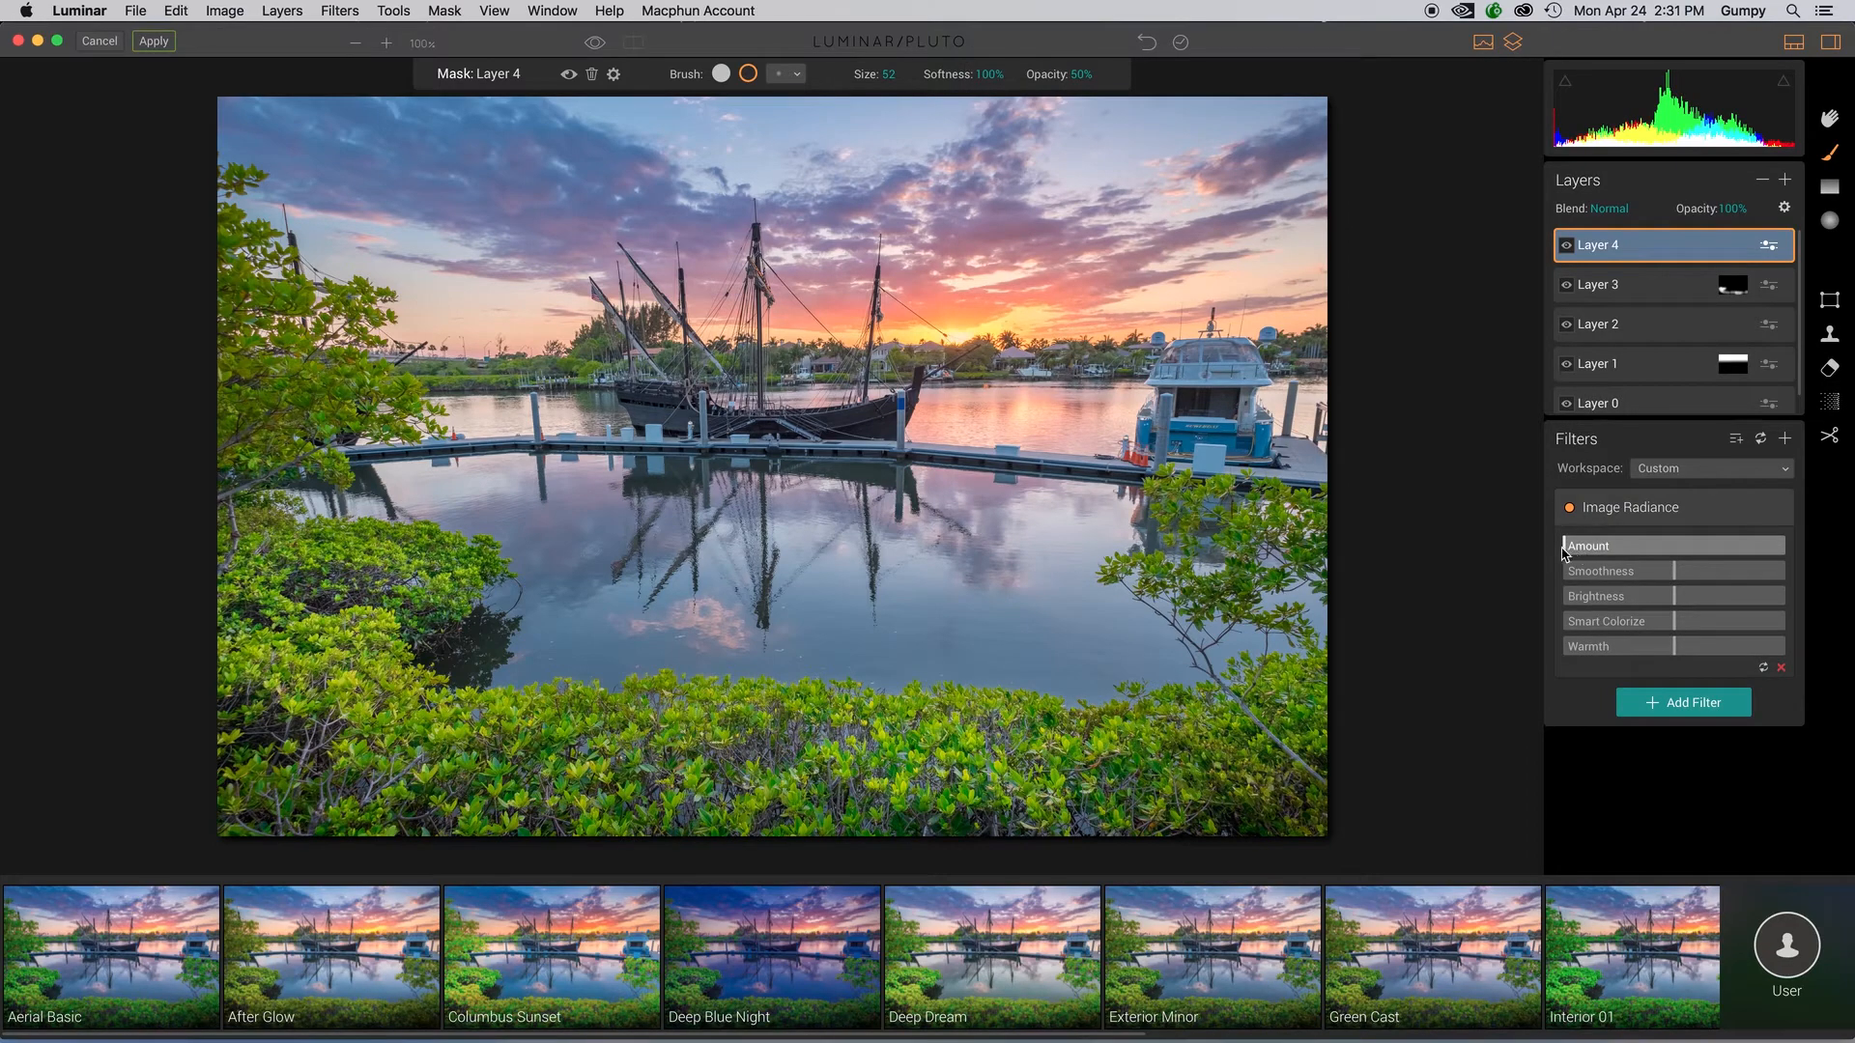
drag(1564, 552, 1780, 563)
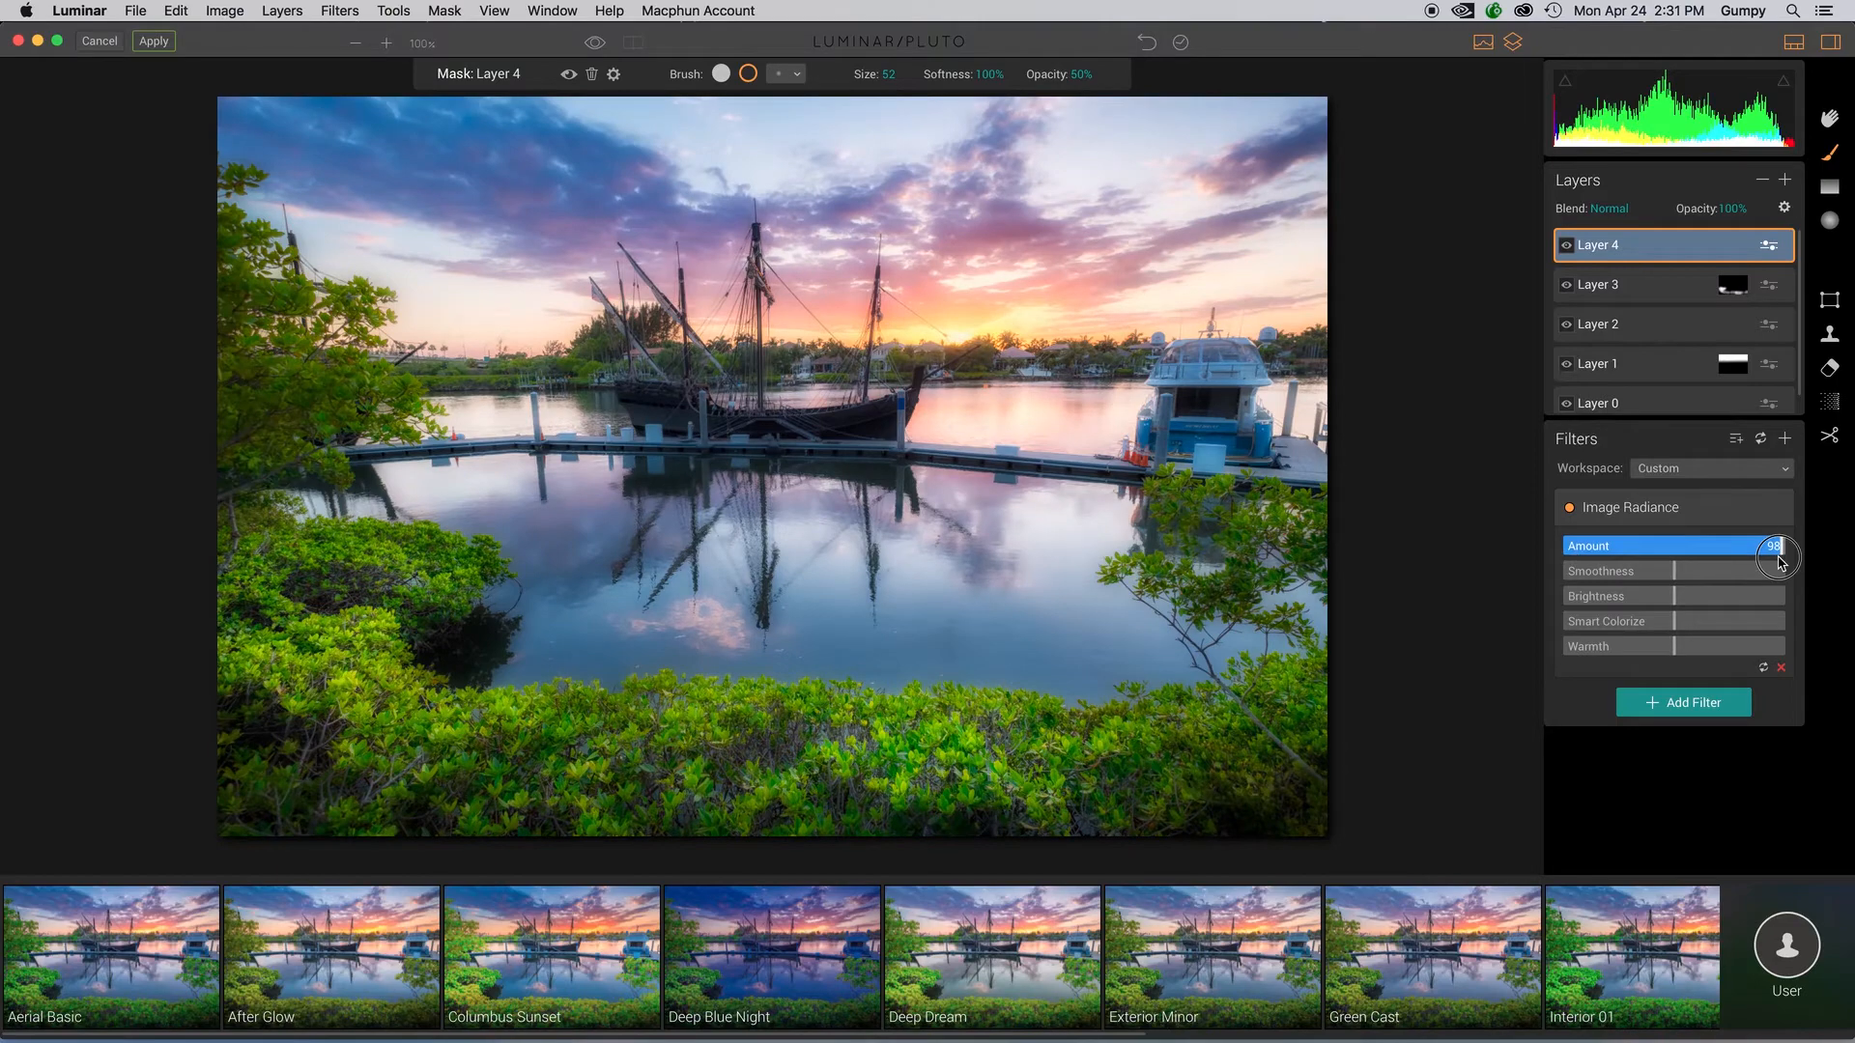
drag(1781, 563, 1781, 562)
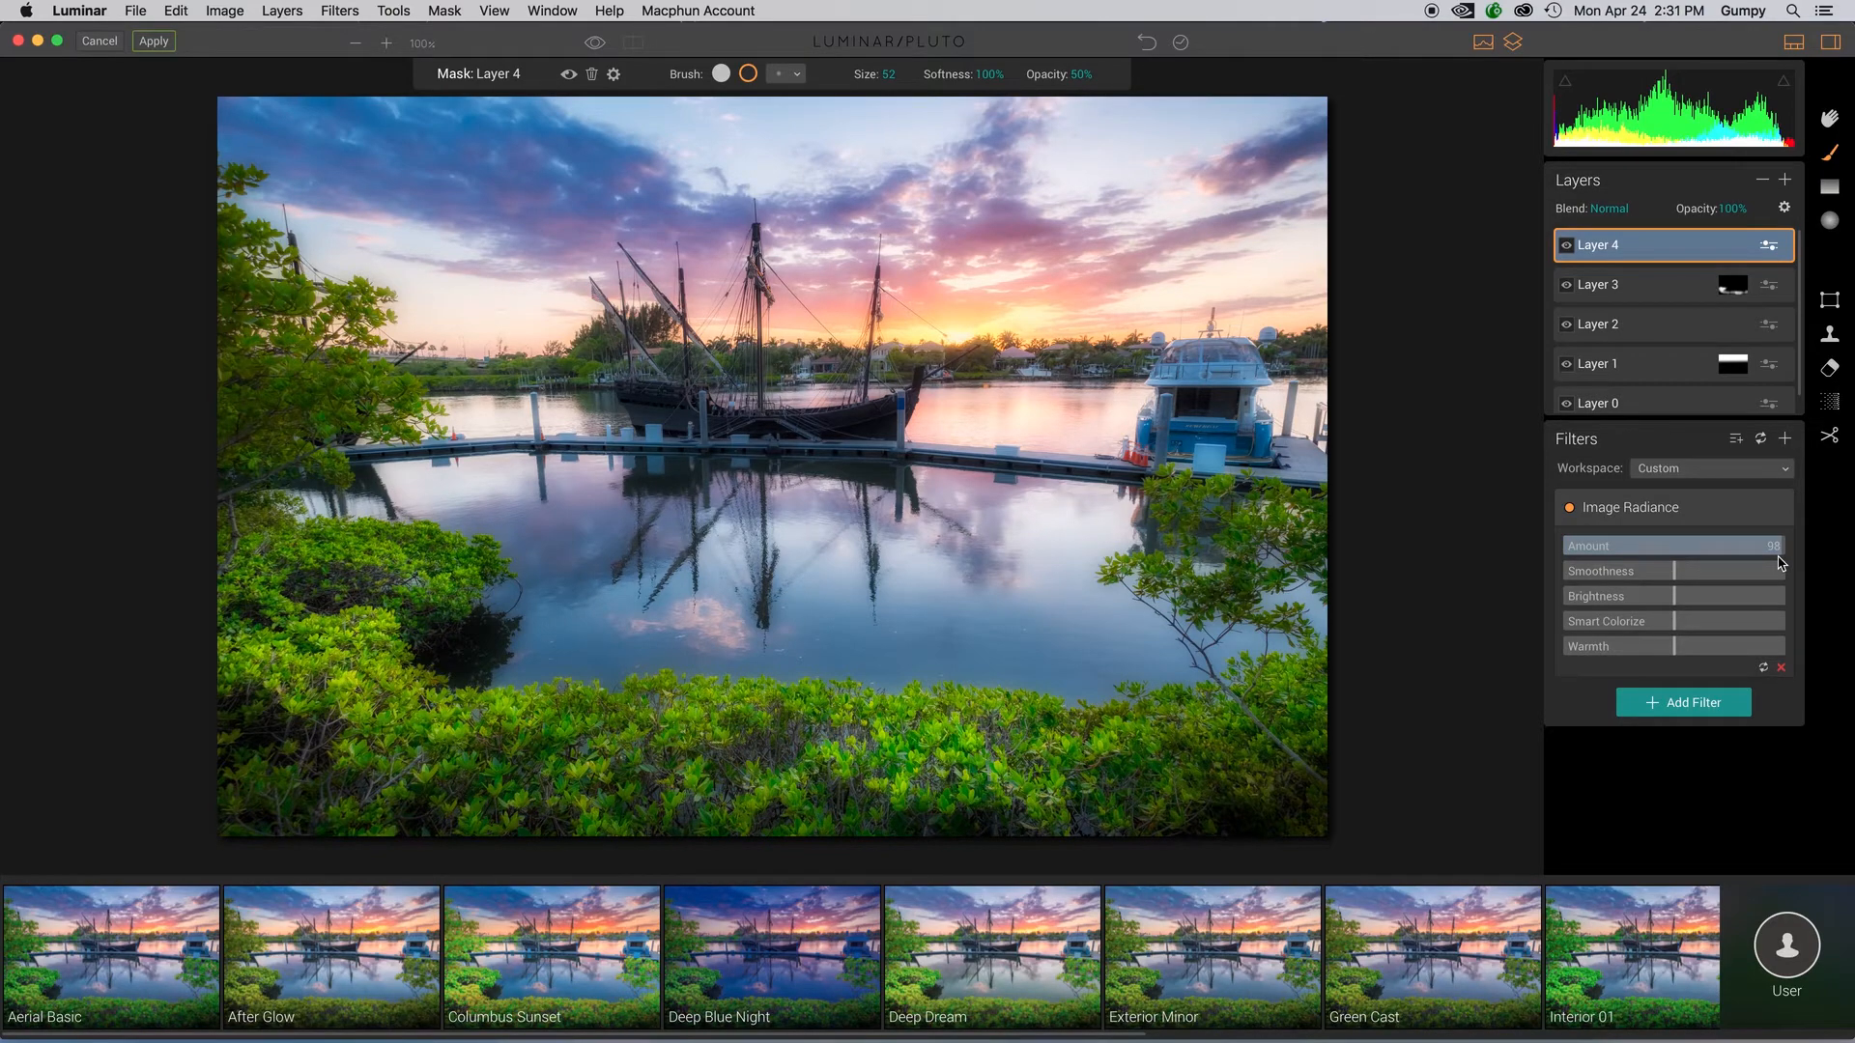
drag(1783, 555, 1601, 560)
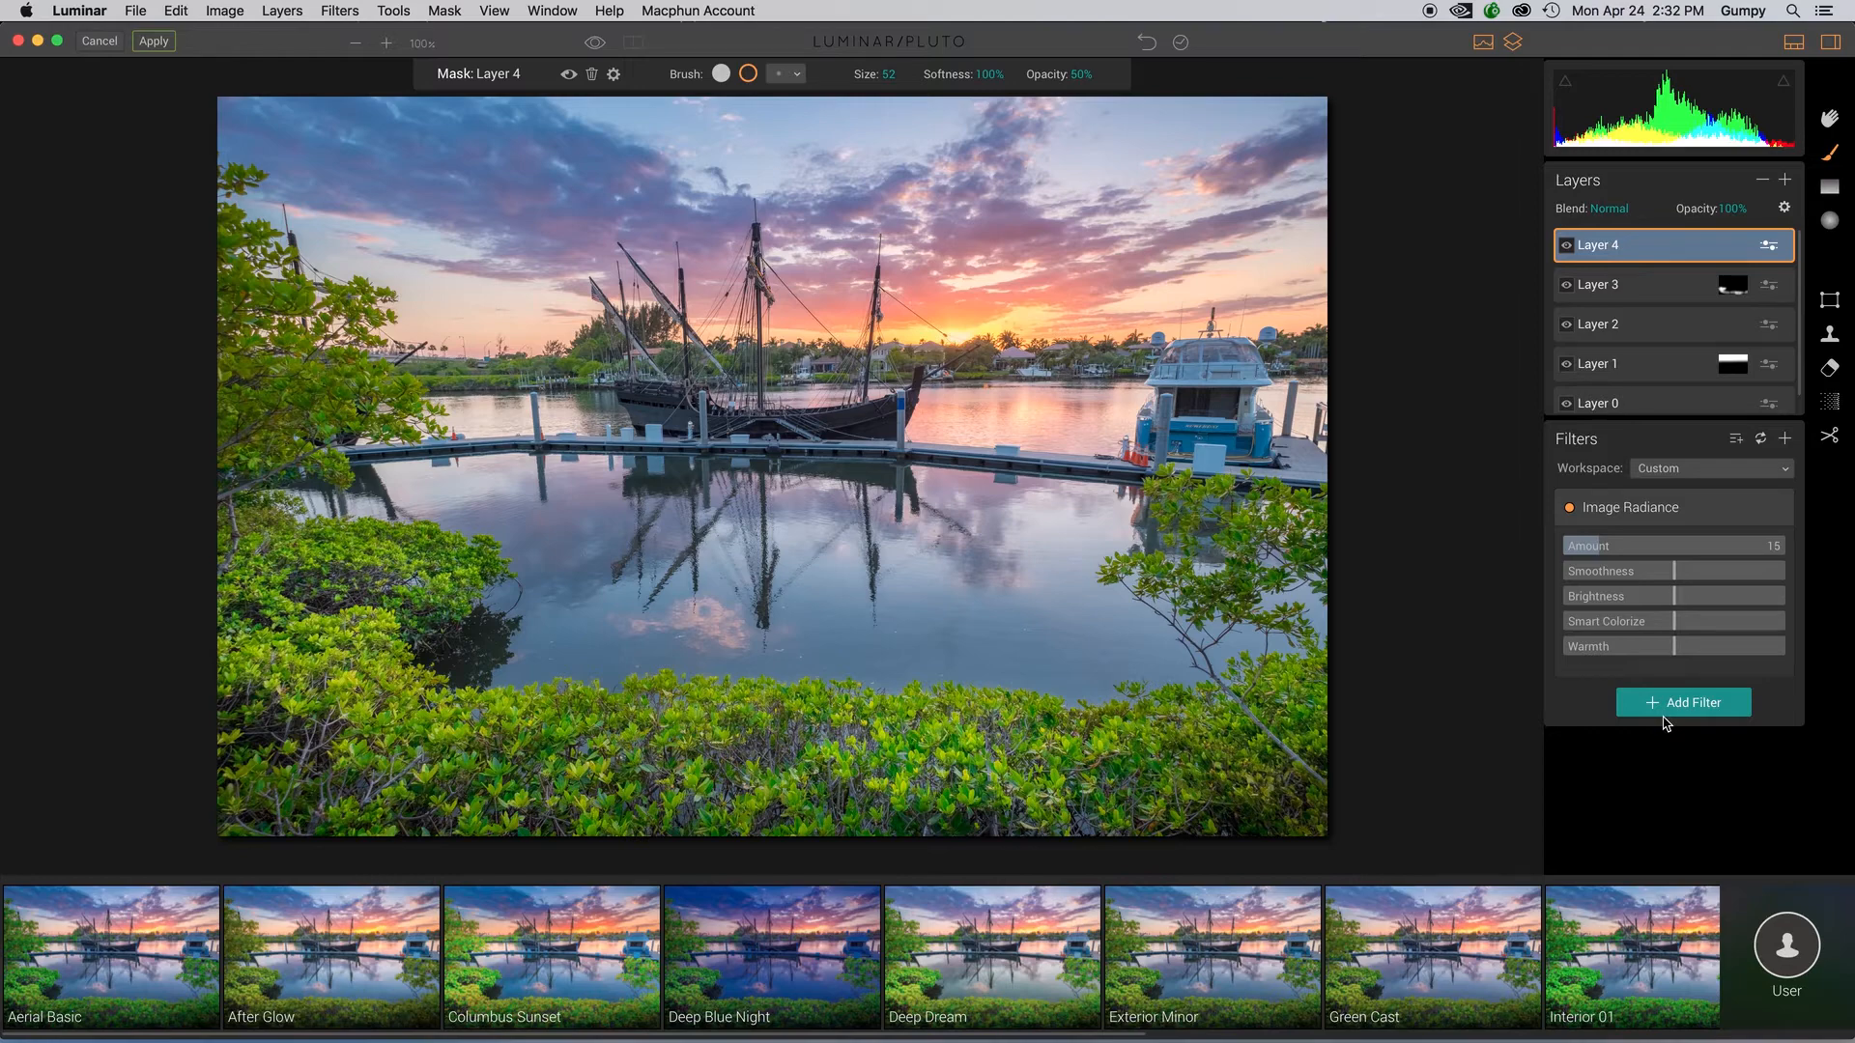
Step: Add another adjustment layer with a Curves filter and pull the RGB curve slightly down through the shadows and midtones, keeping the highlights near the diagonal
click(1786, 182)
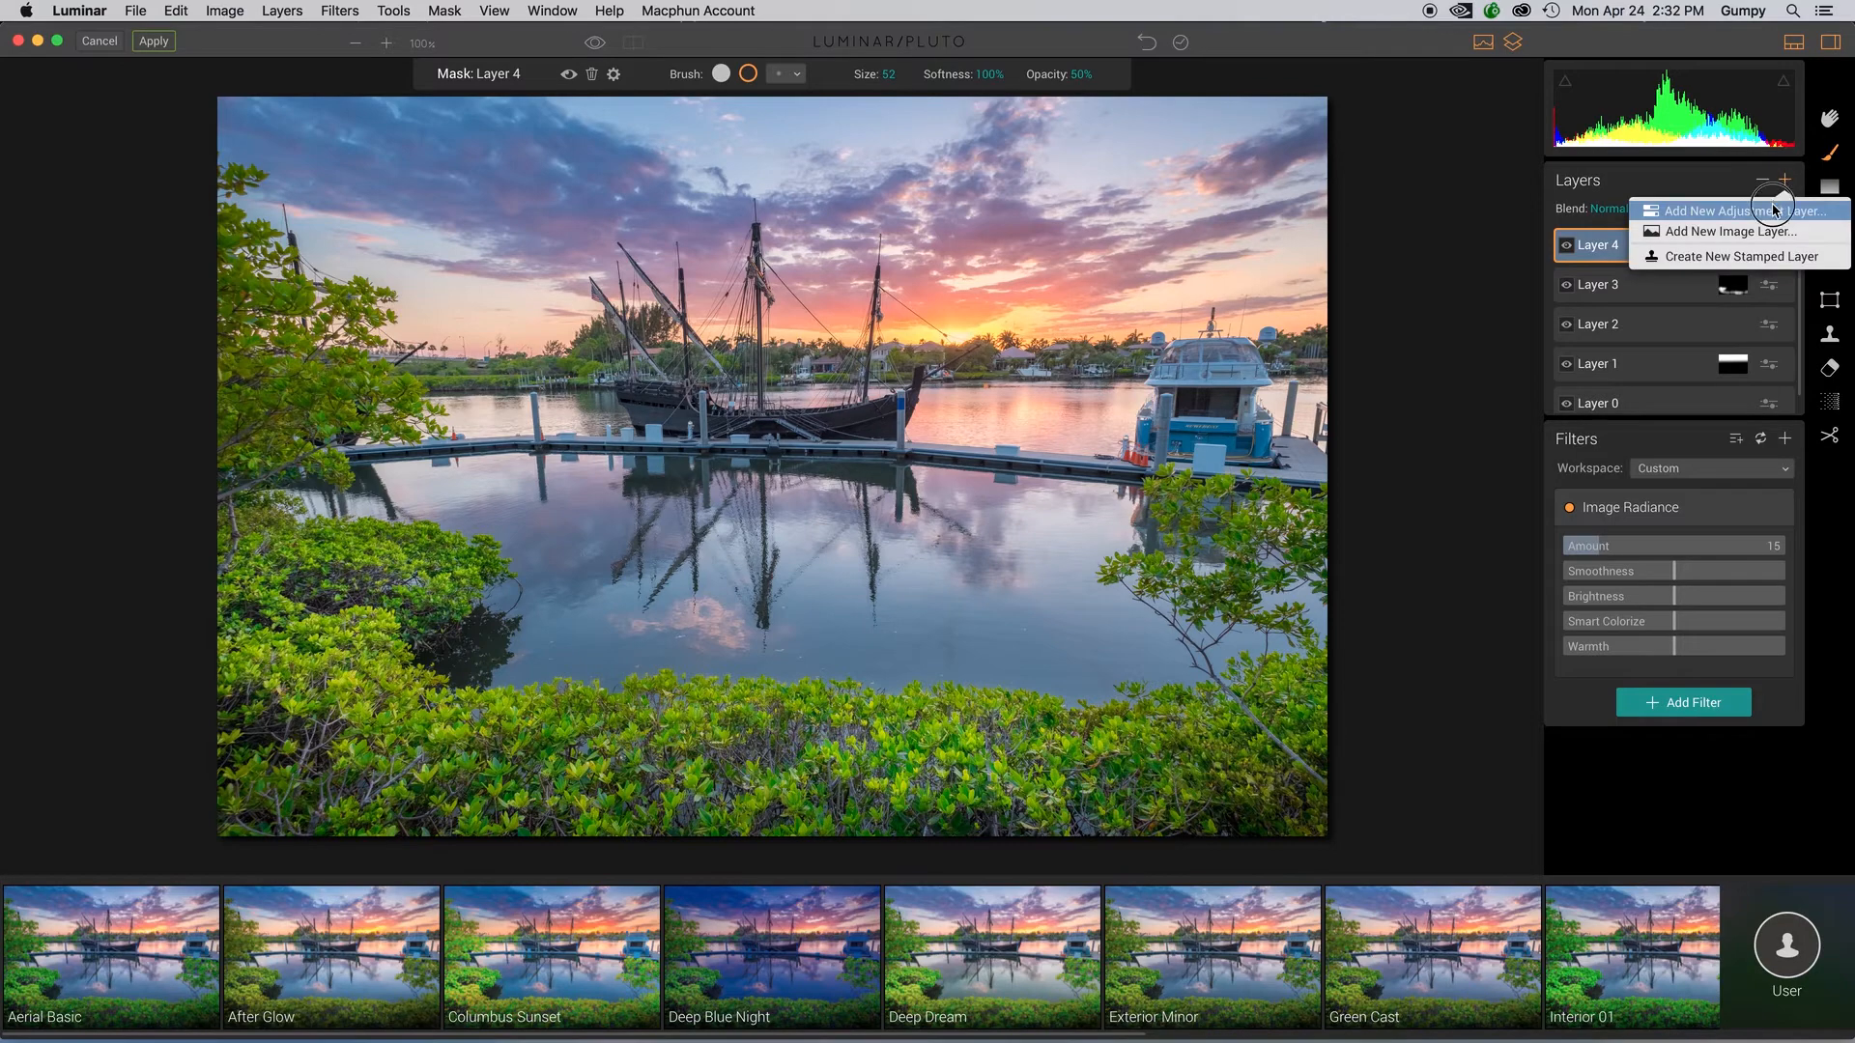
click(1774, 206)
click(1451, 174)
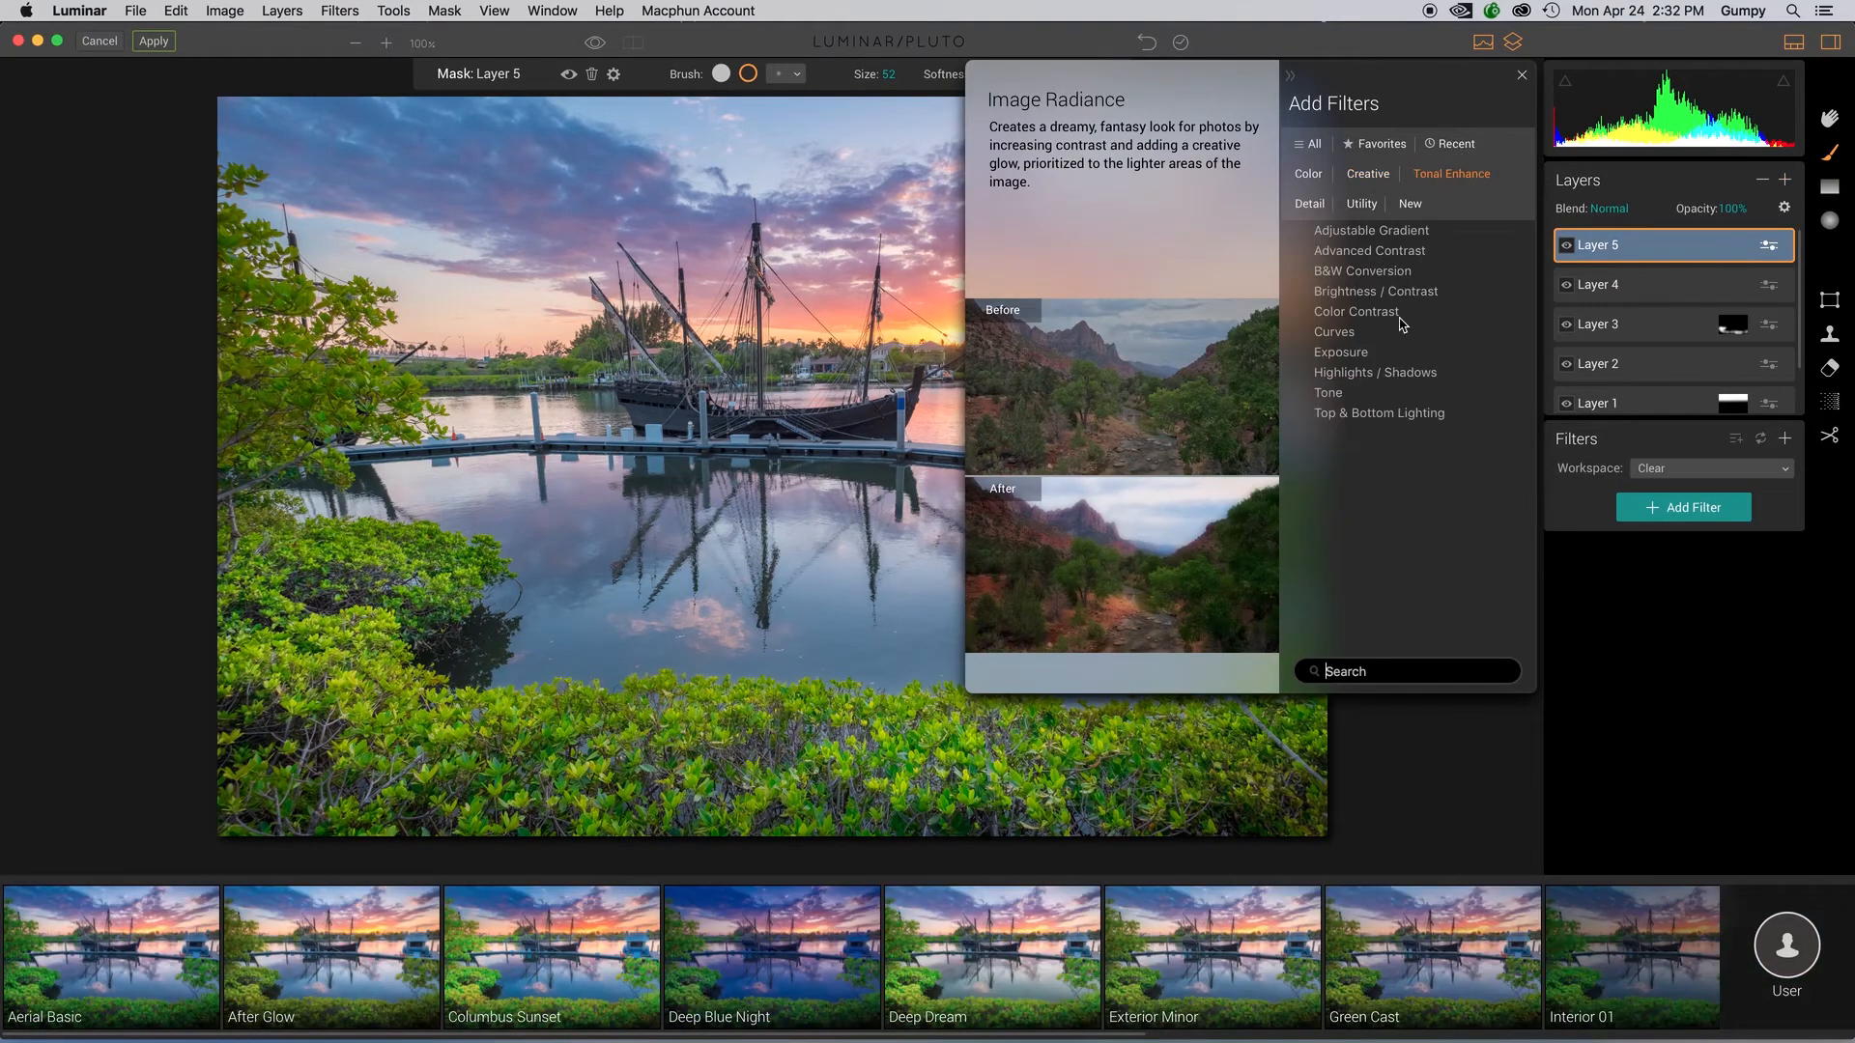
click(1385, 337)
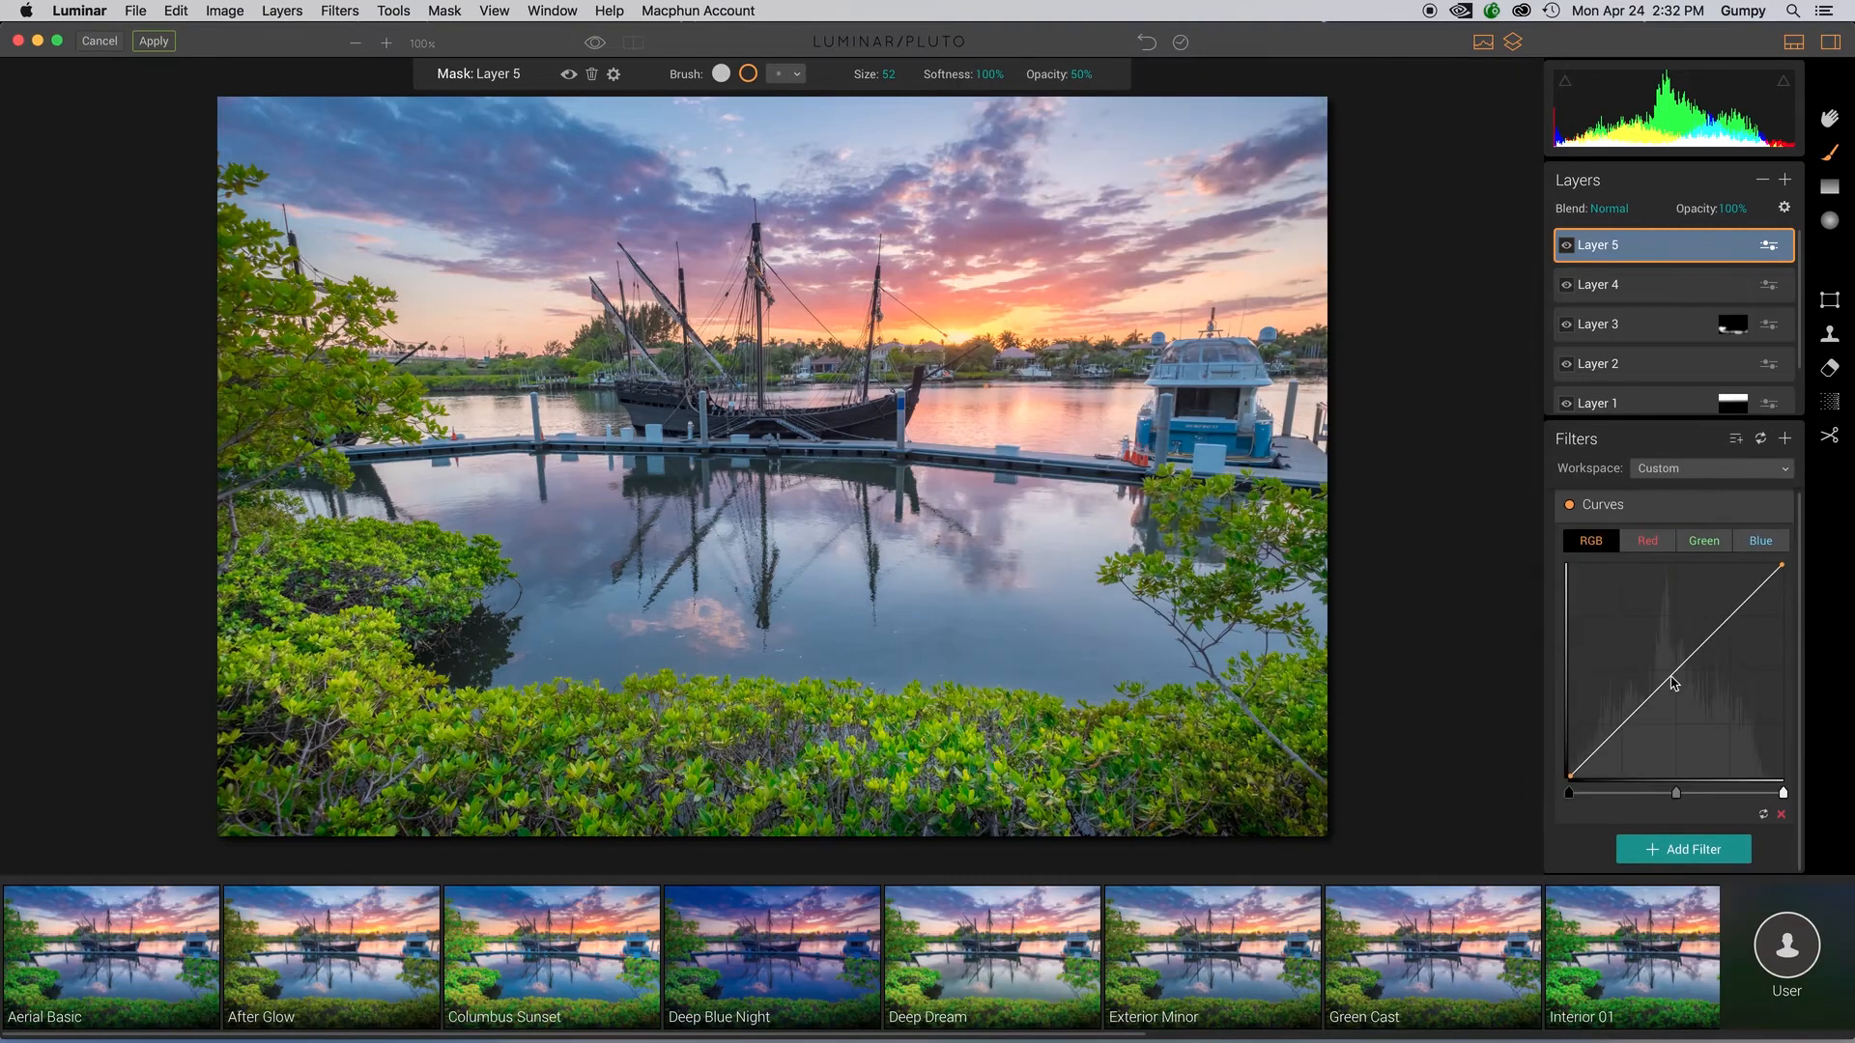
drag(1675, 683, 1649, 709)
drag(1715, 659, 1700, 664)
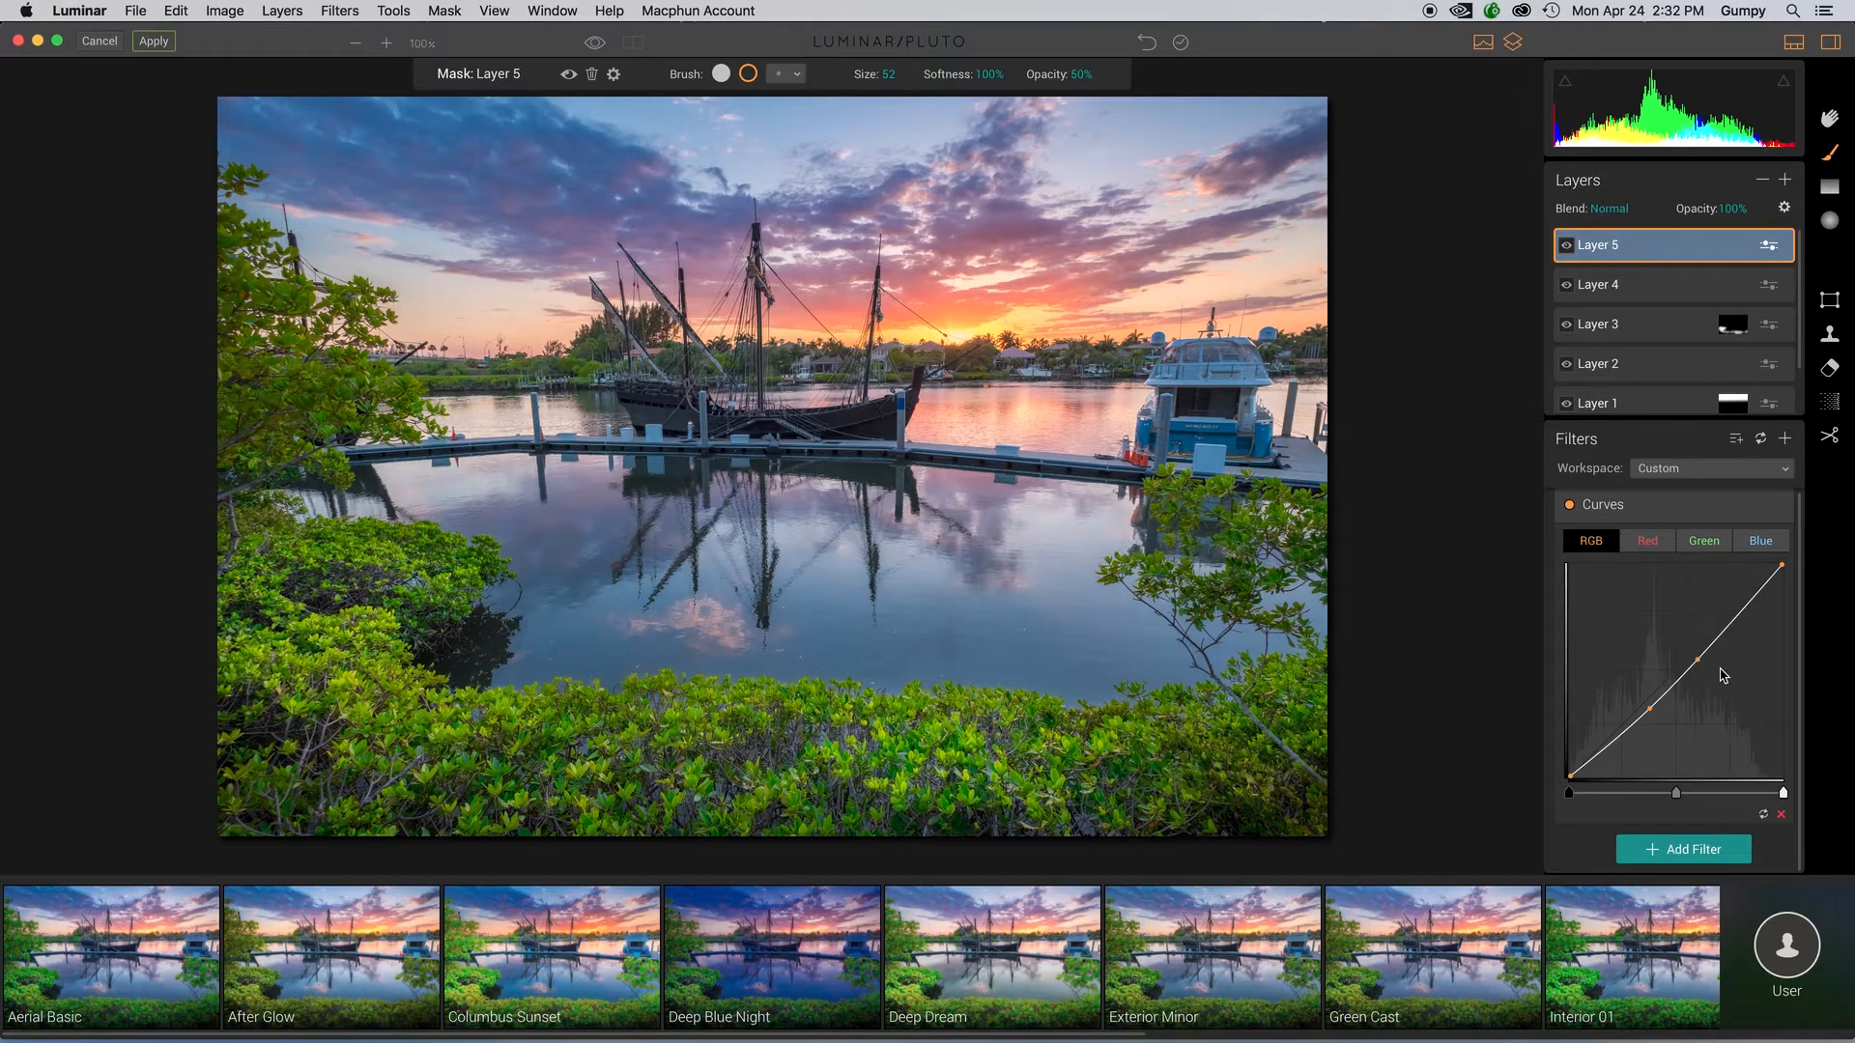
Step: Add a Split Color Warmth filter to the Curves layer with Warm Colors 19 and Cool Colors −17
click(1681, 856)
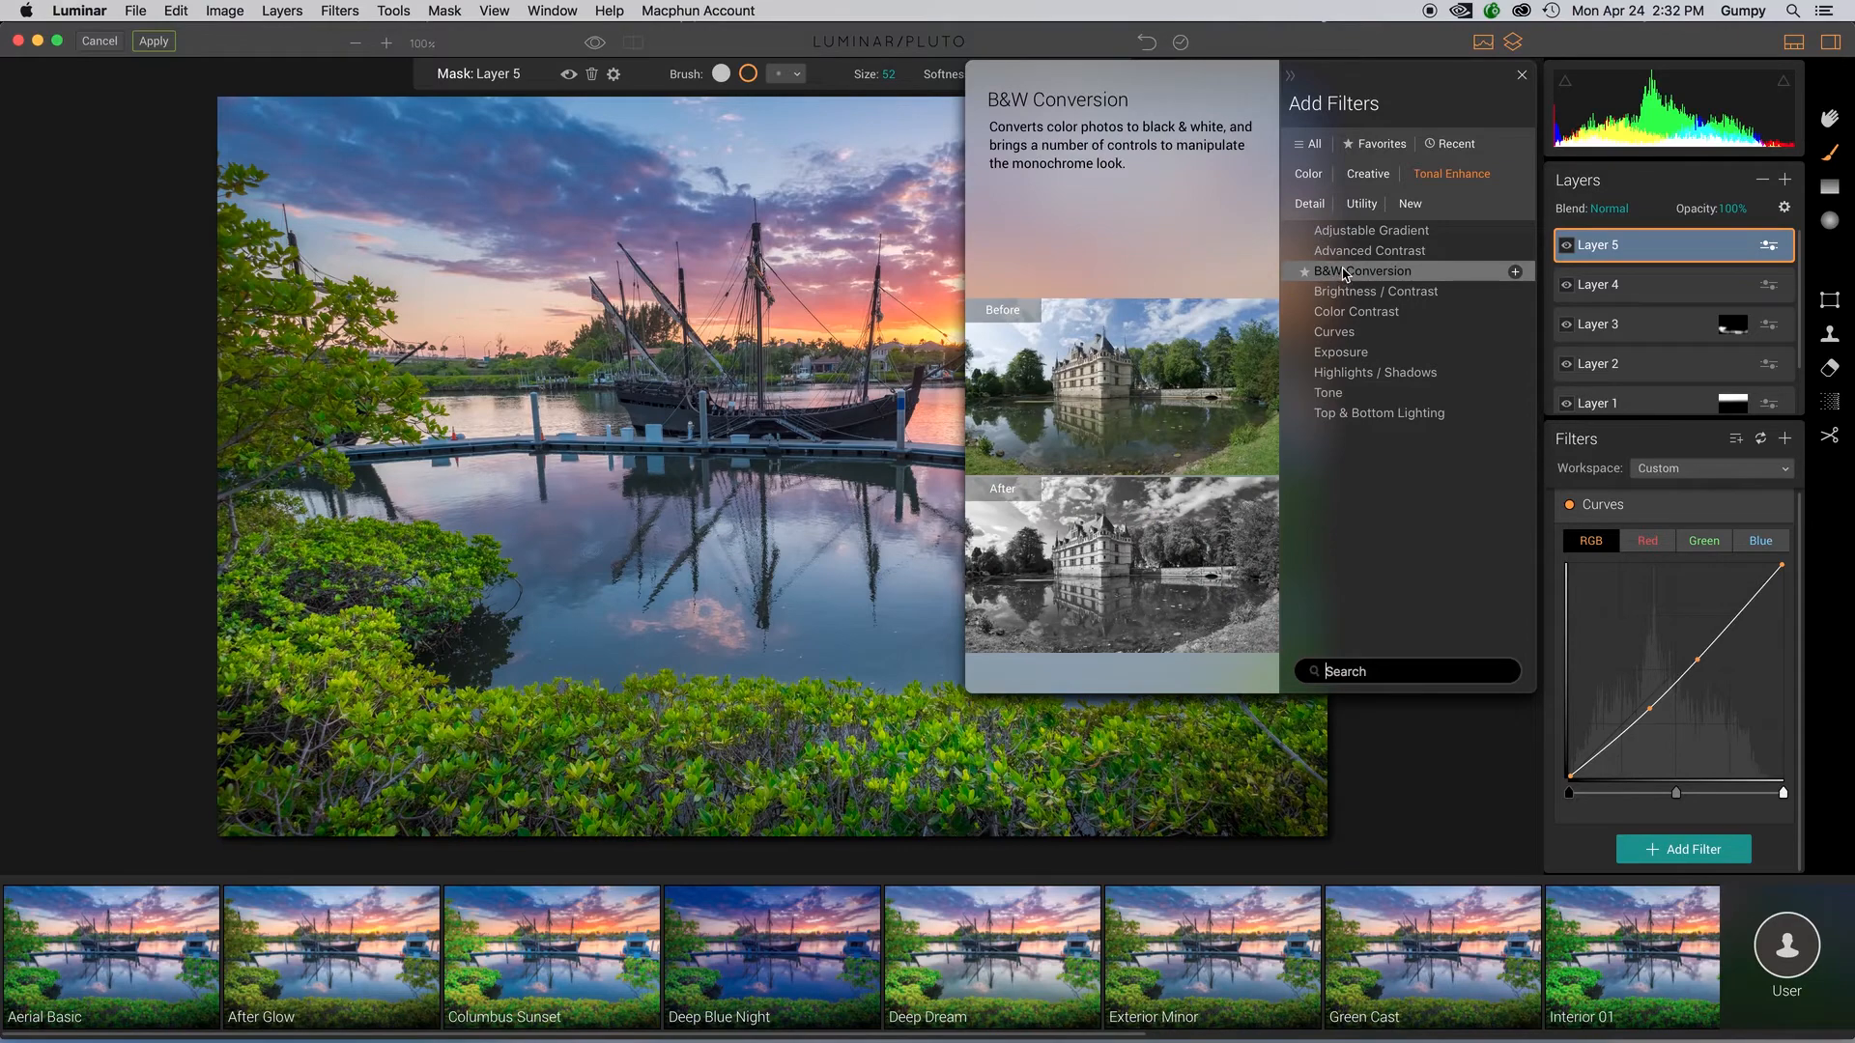
click(1310, 174)
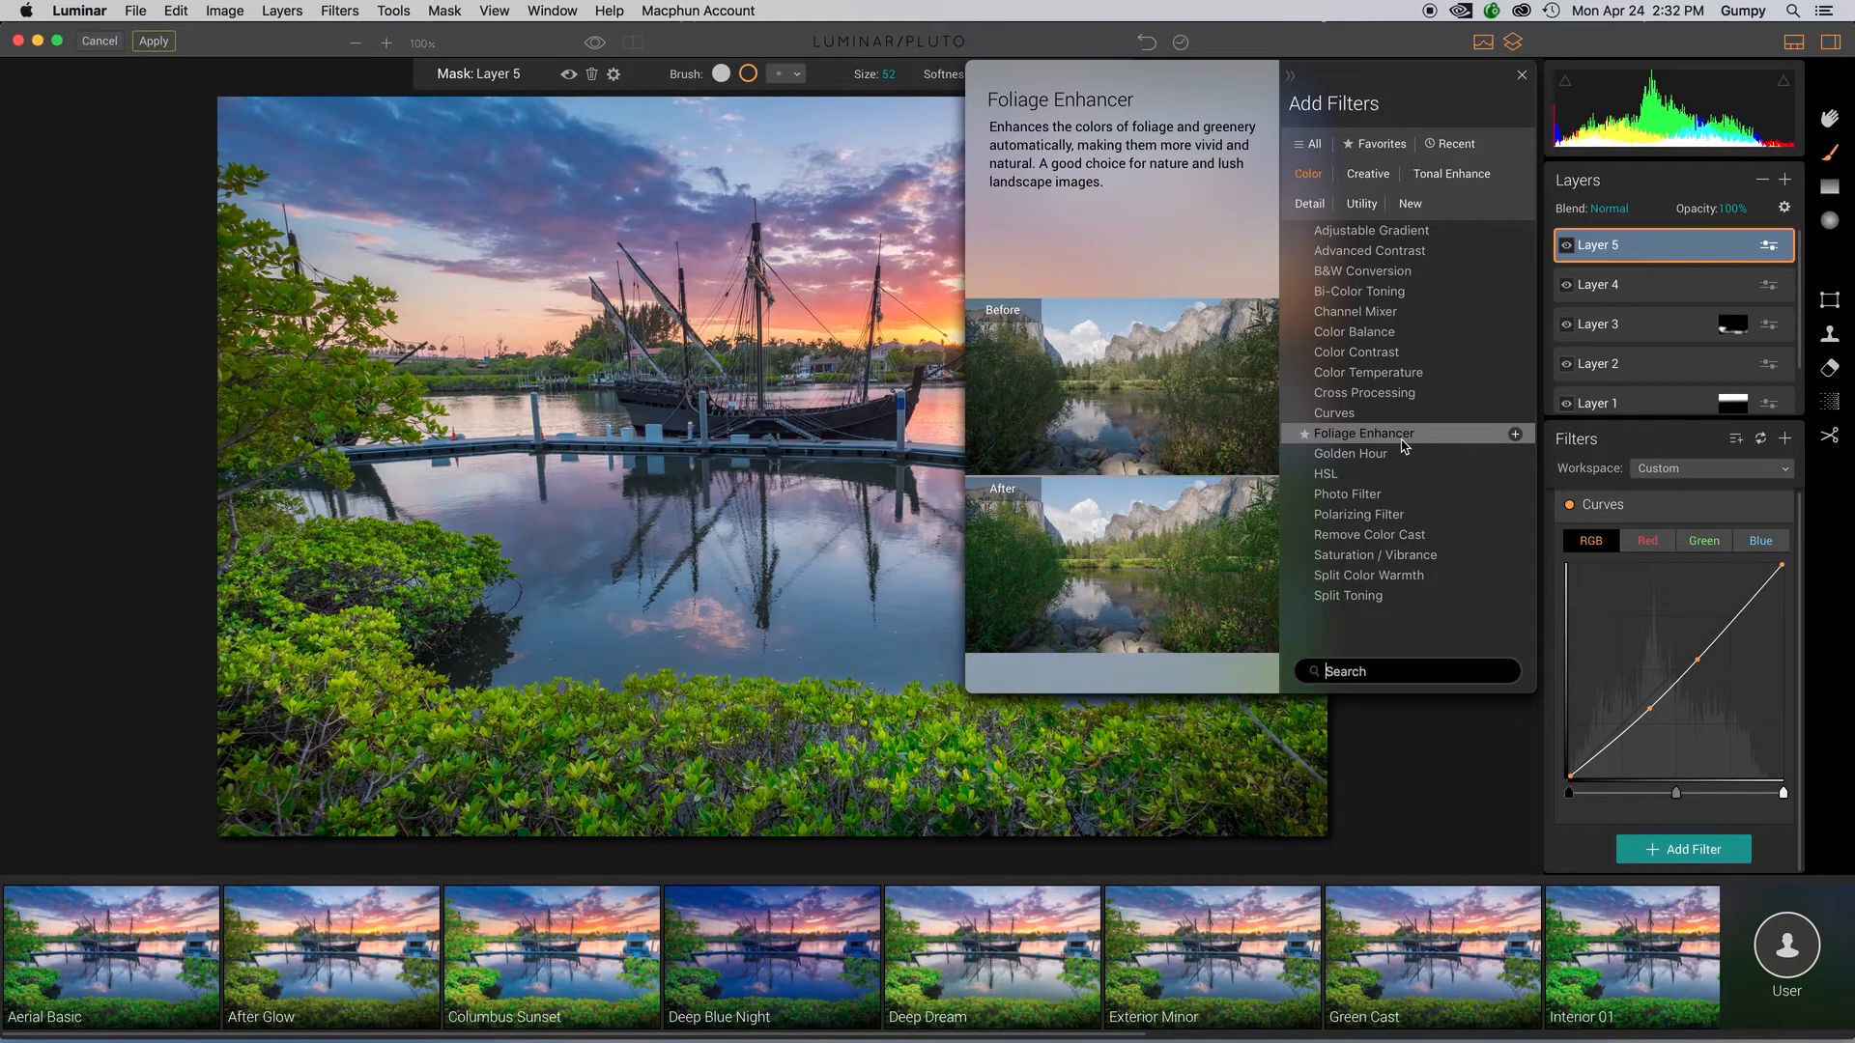
click(1371, 176)
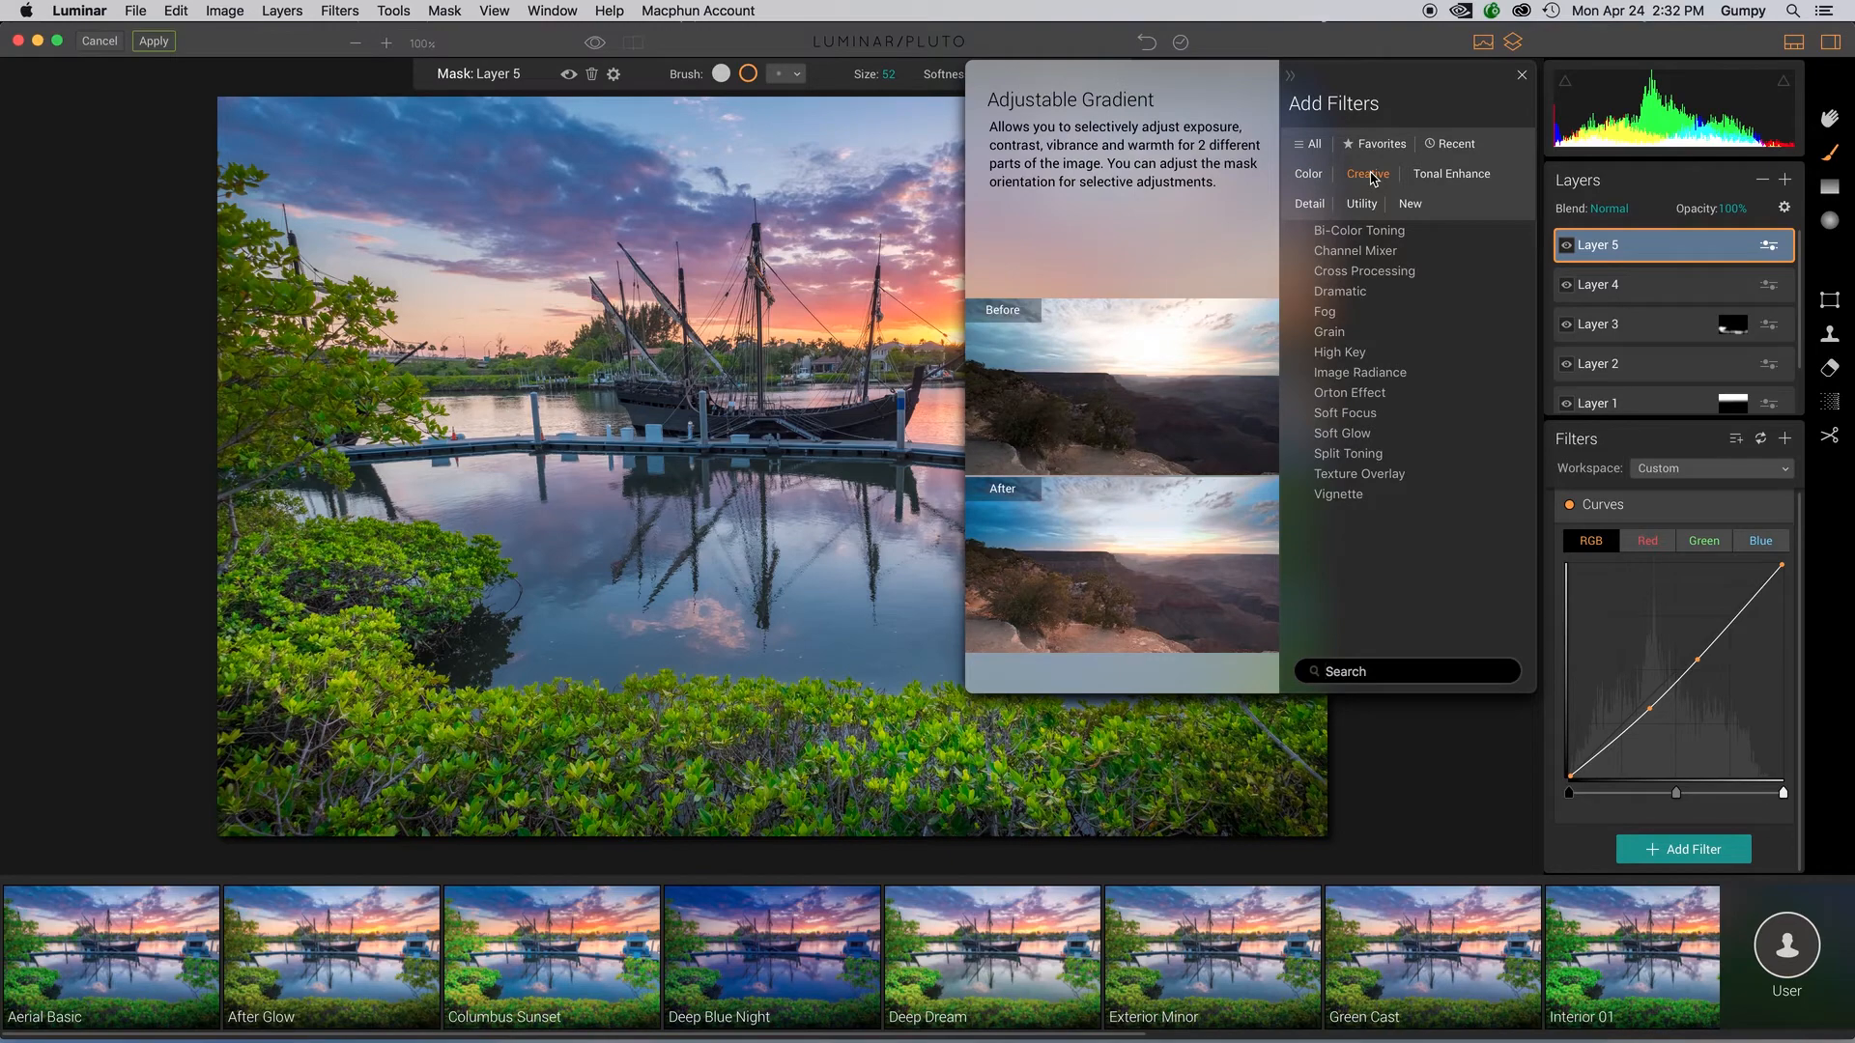
click(1435, 179)
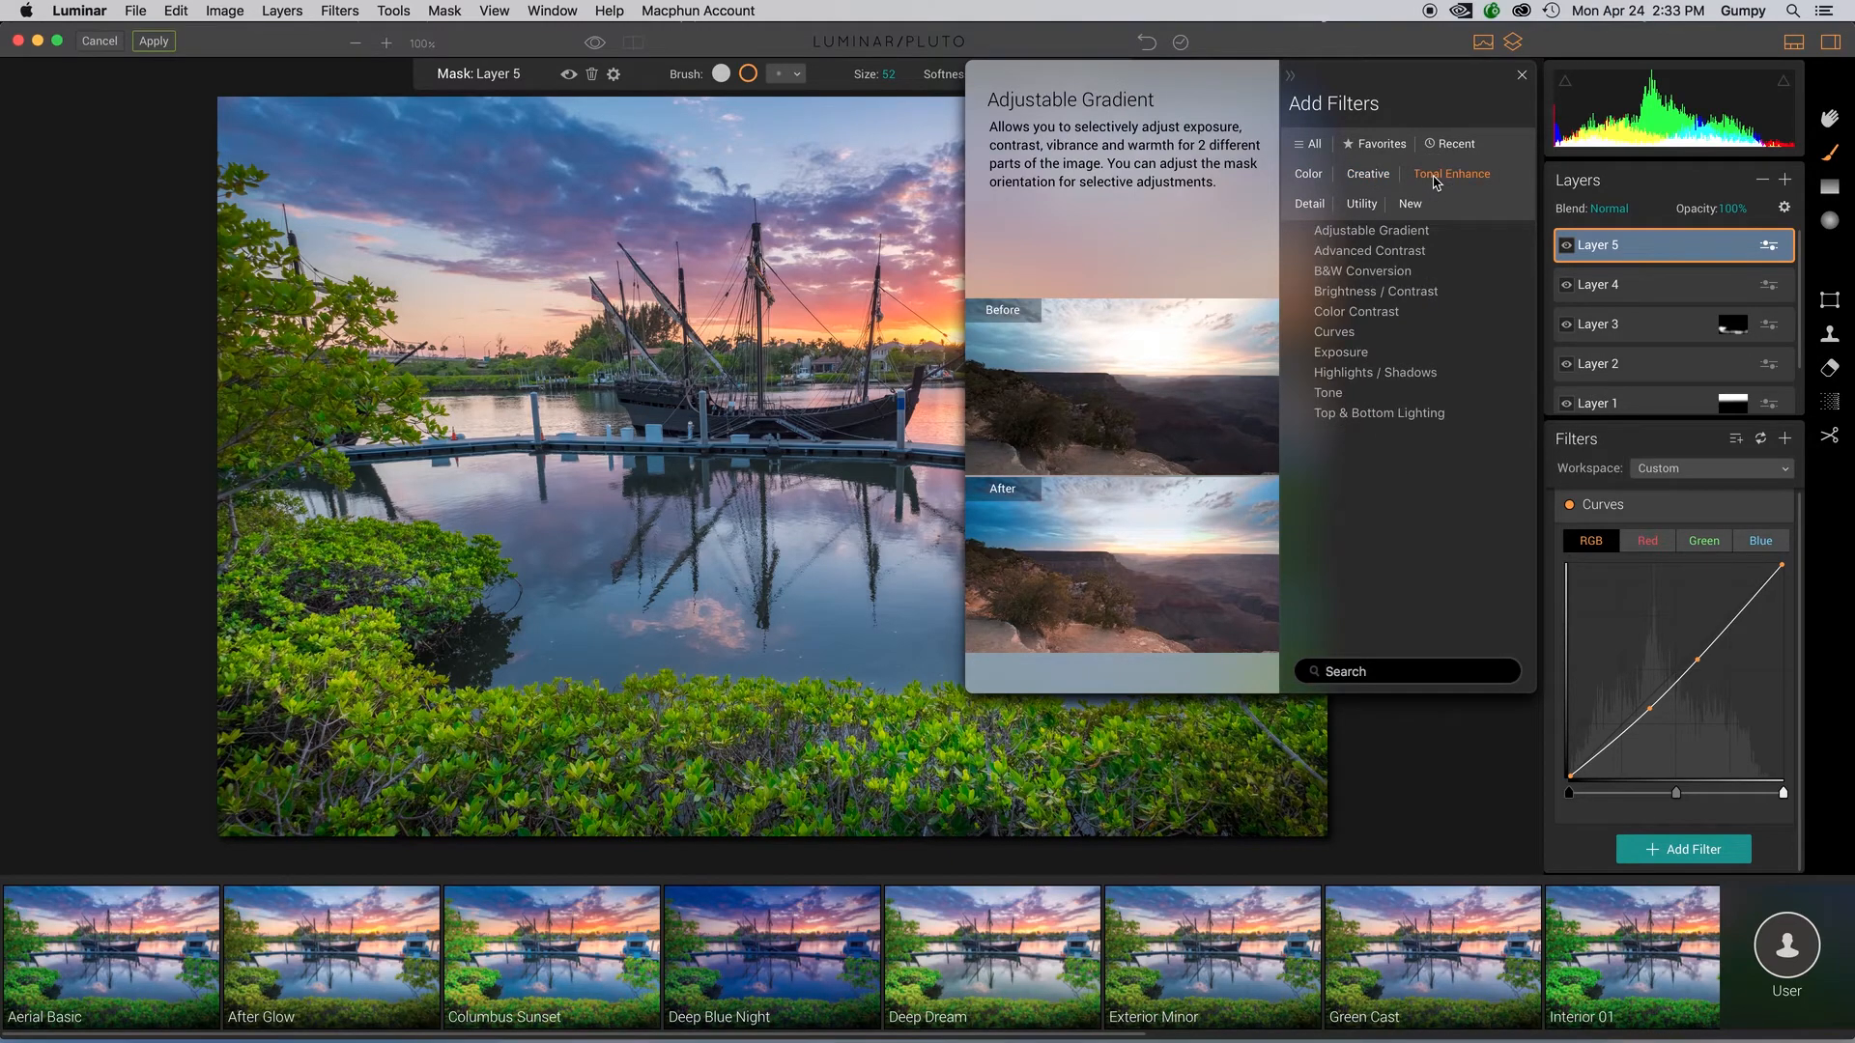
click(1308, 174)
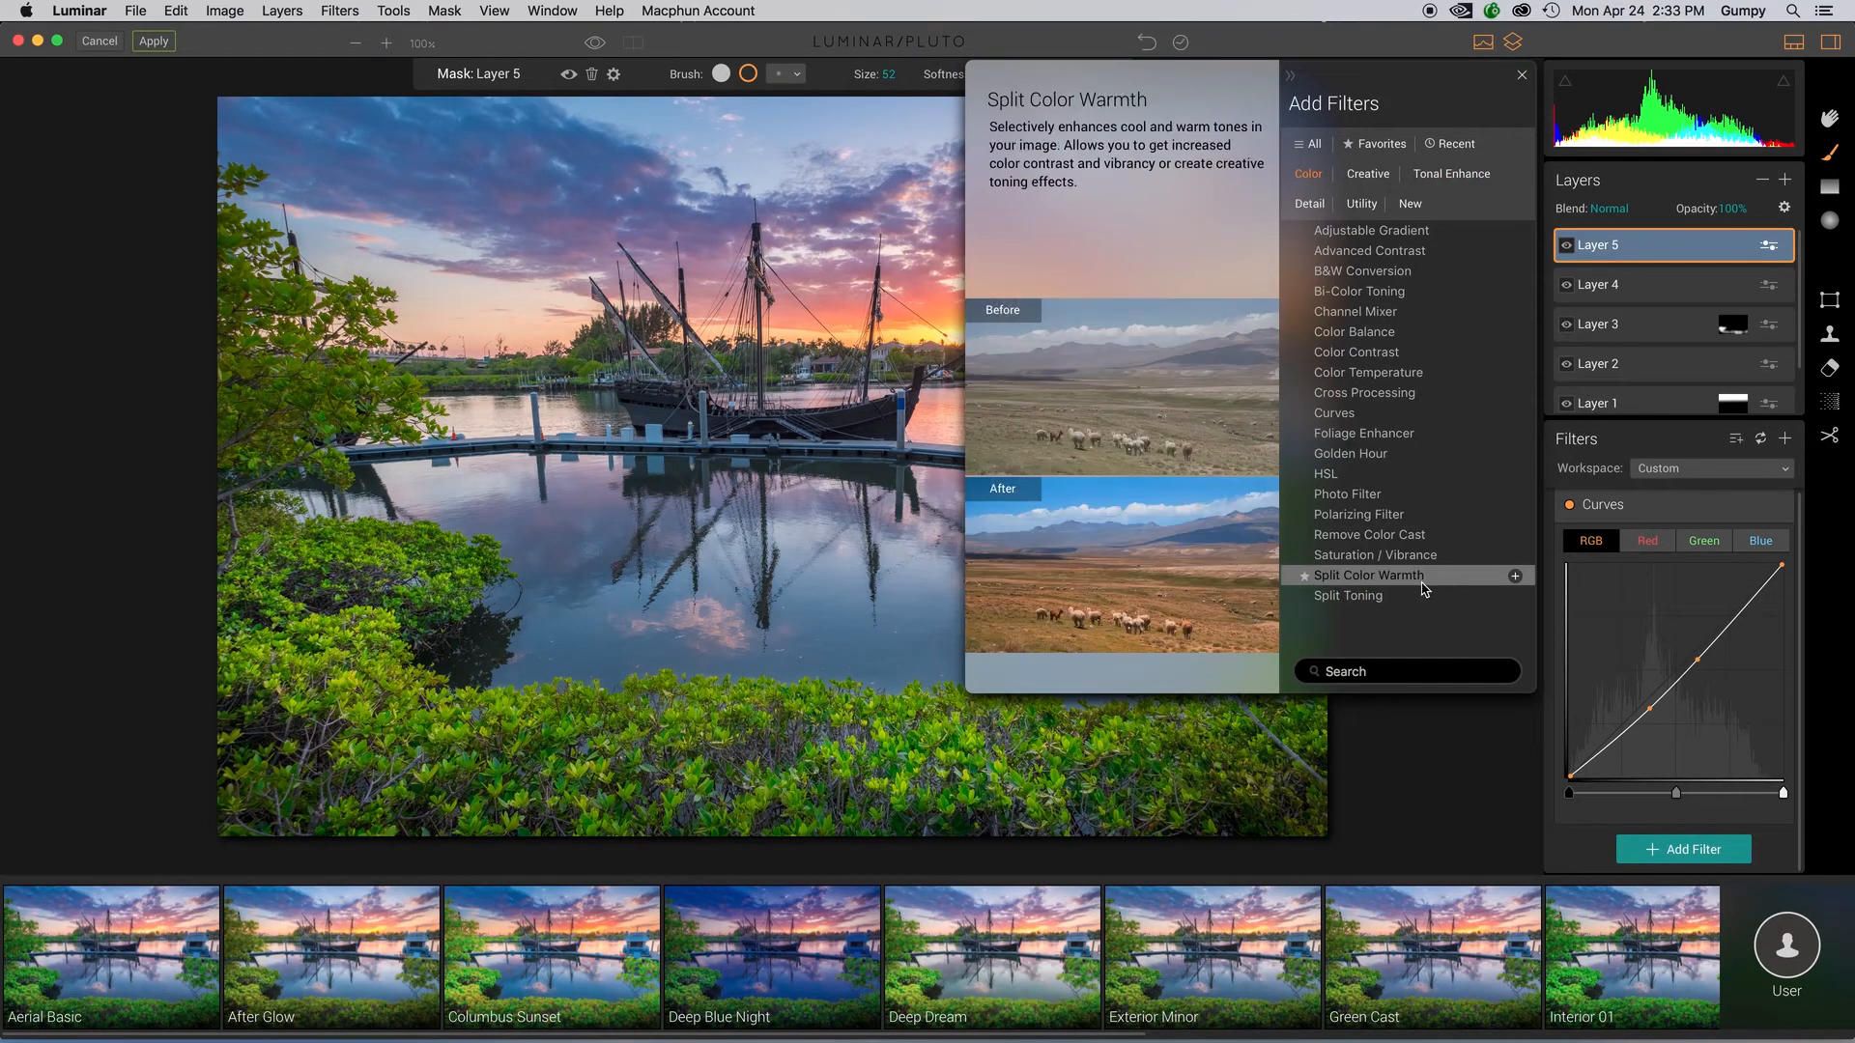
click(1421, 587)
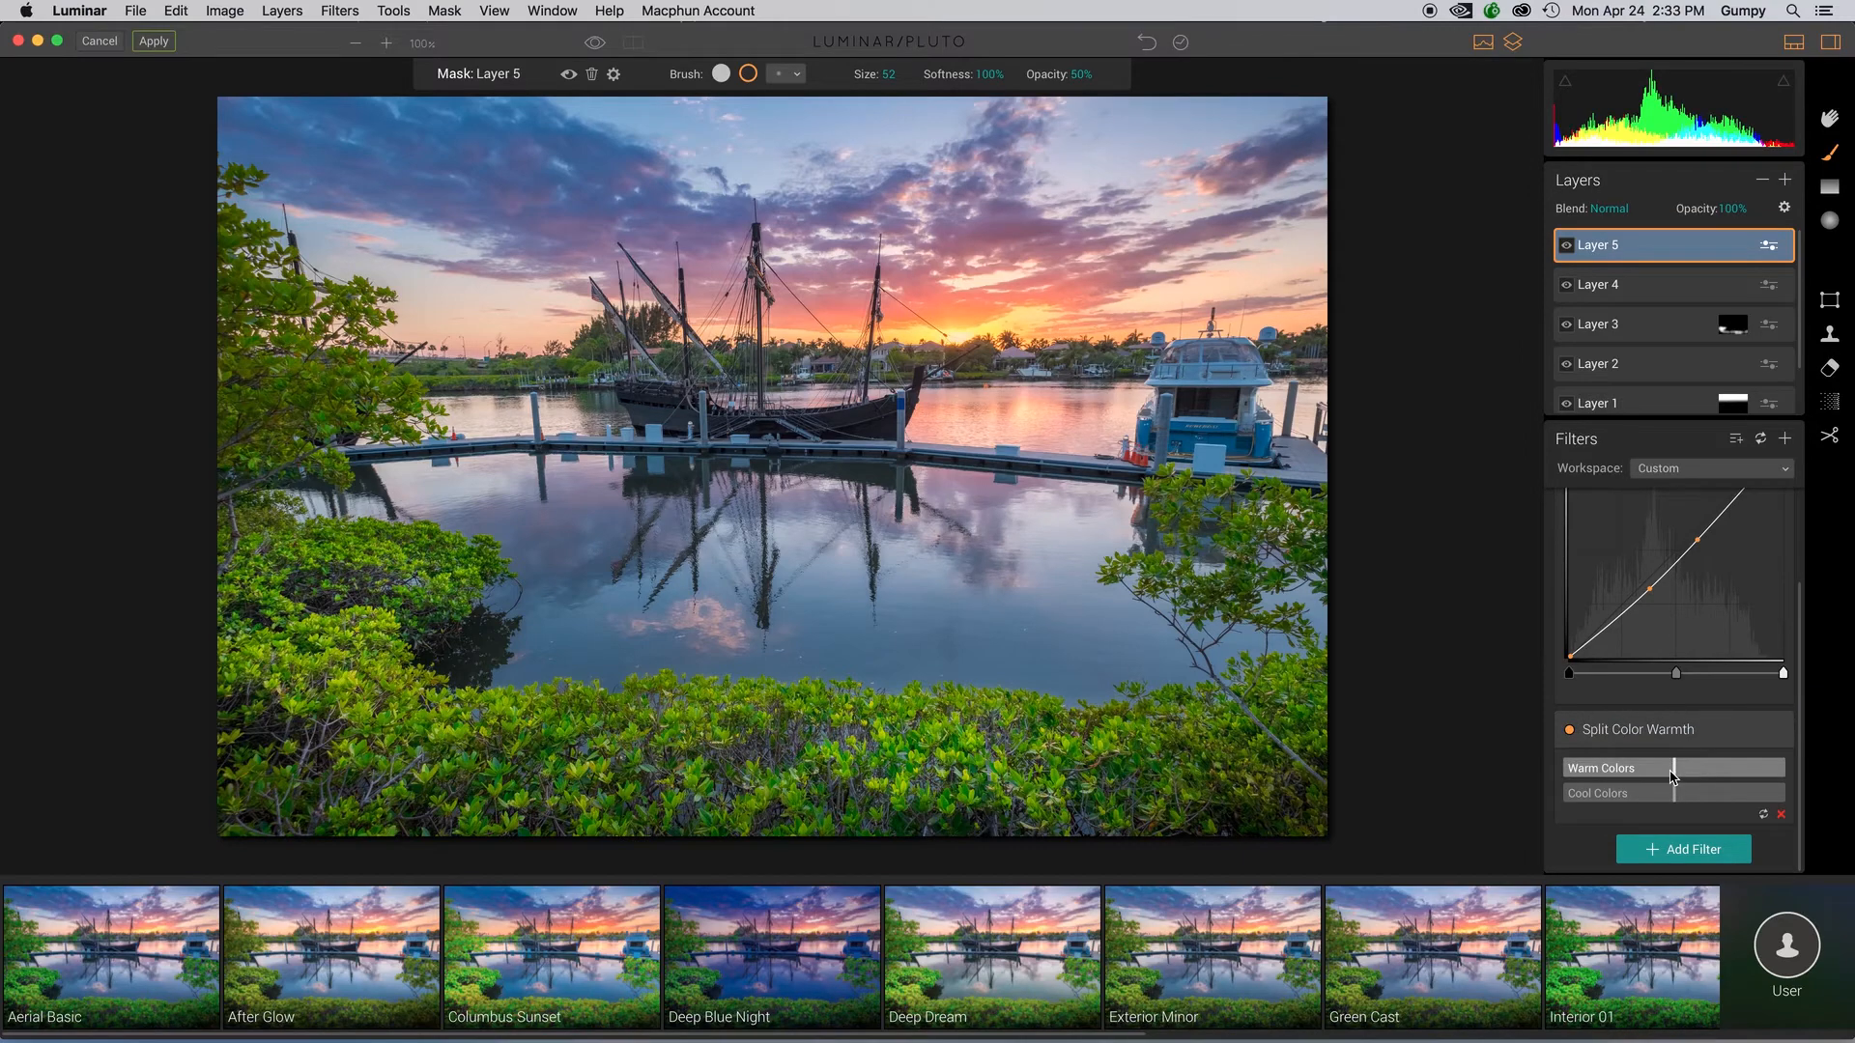
mouse_move(1674, 777)
mouse_down()
mouse_move(1715, 781)
mouse_move(1694, 782)
mouse_up()
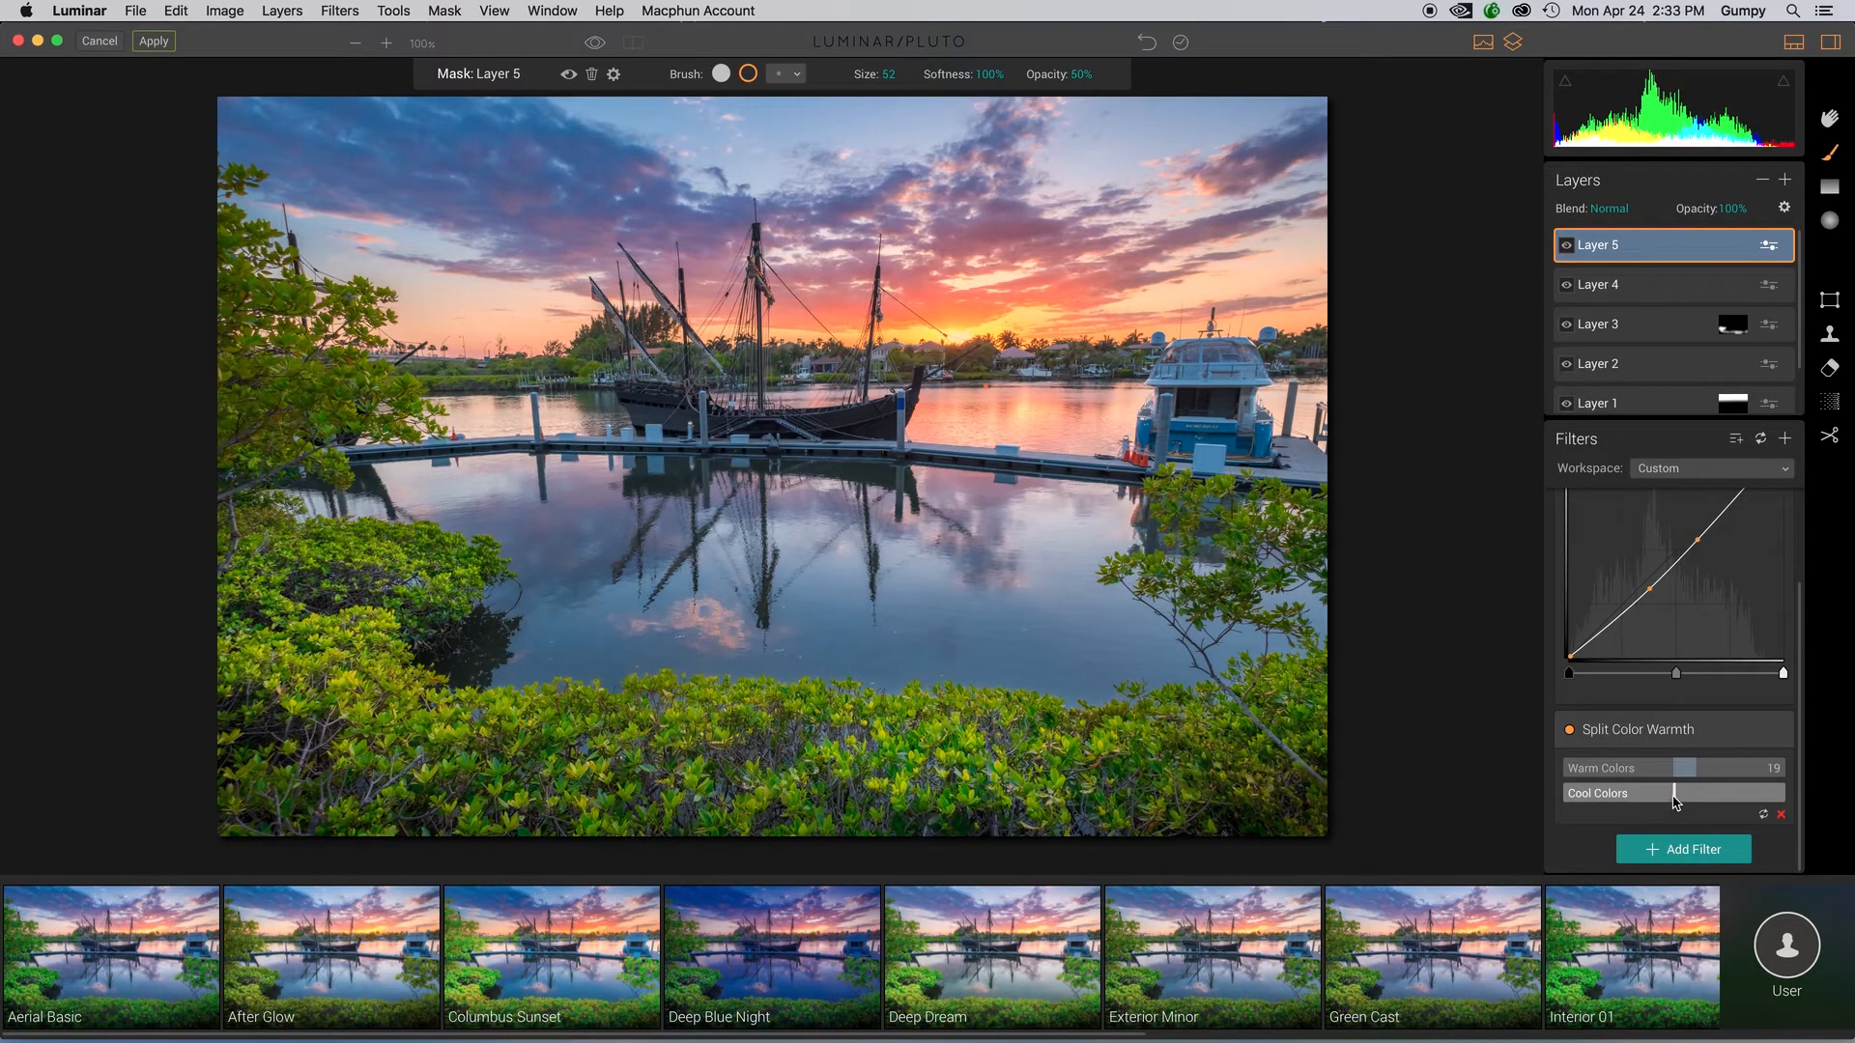
drag(1674, 799, 1657, 808)
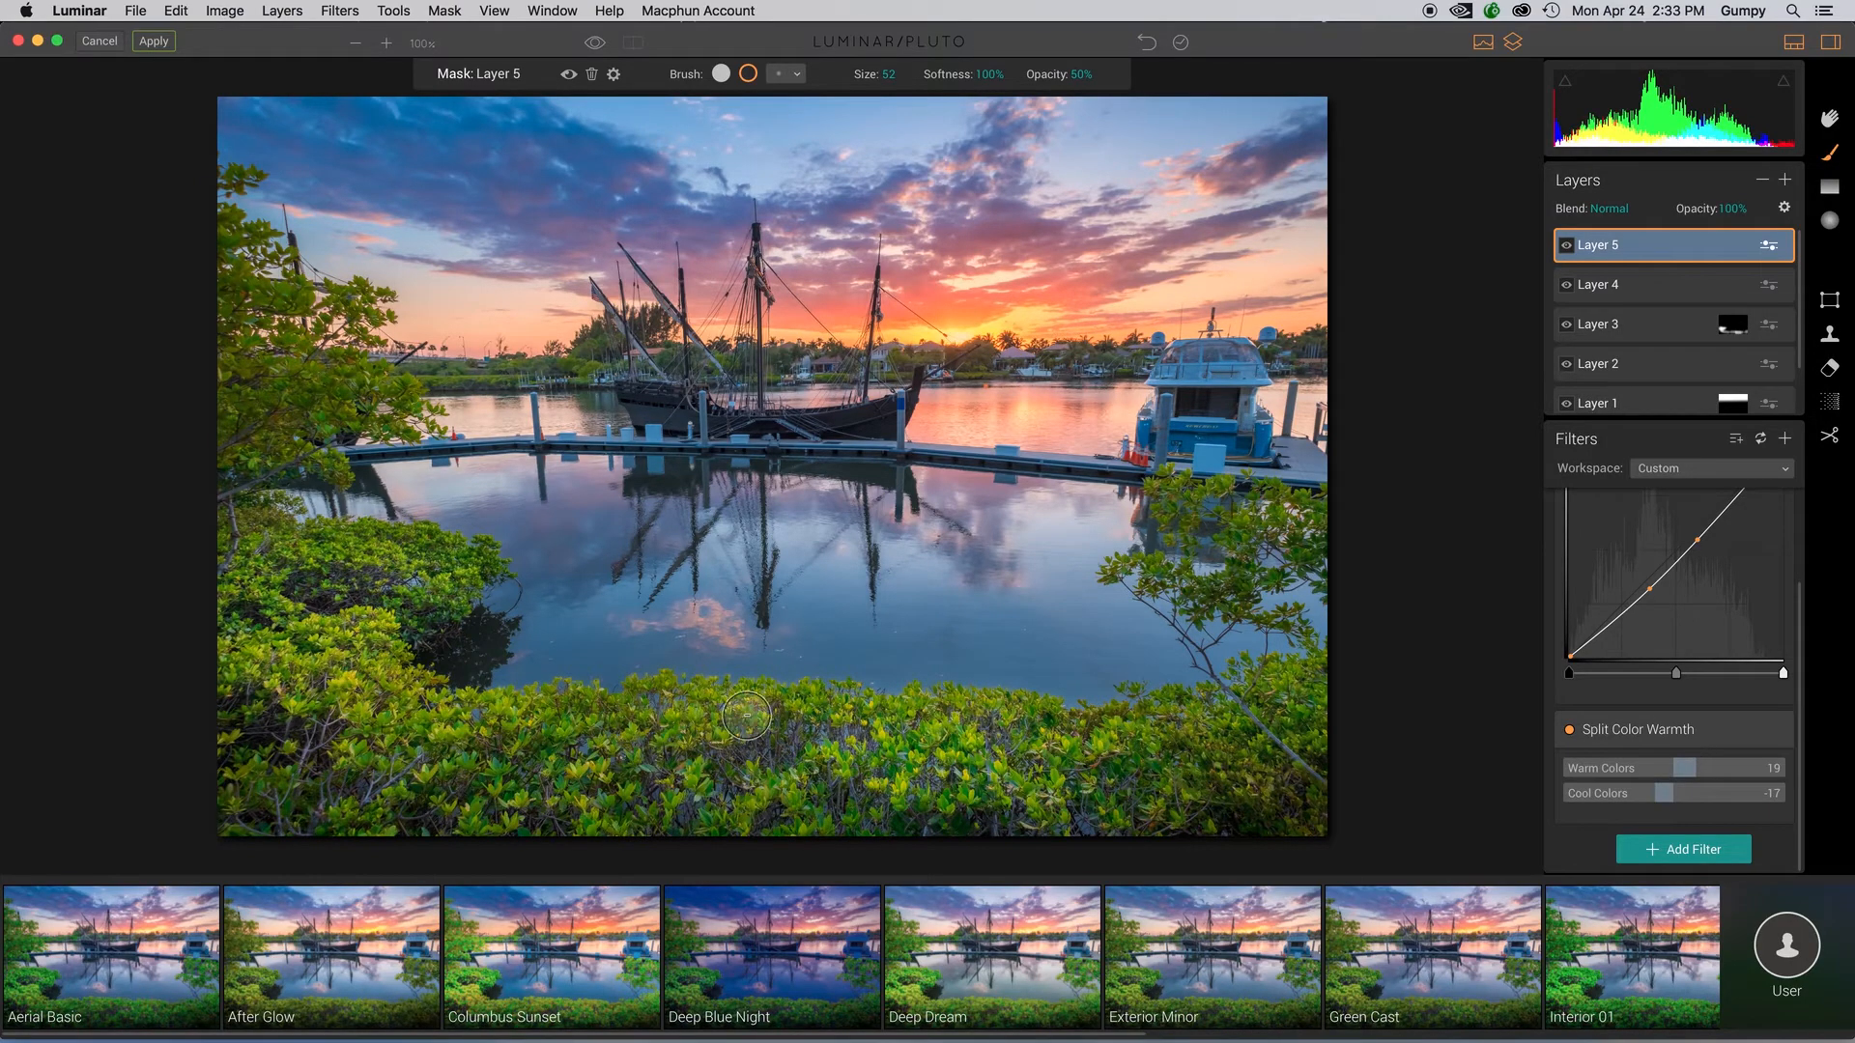
Step: Add a Foliage Enhancer filter to the same layer with Hue −3 and Amount 12
click(1669, 855)
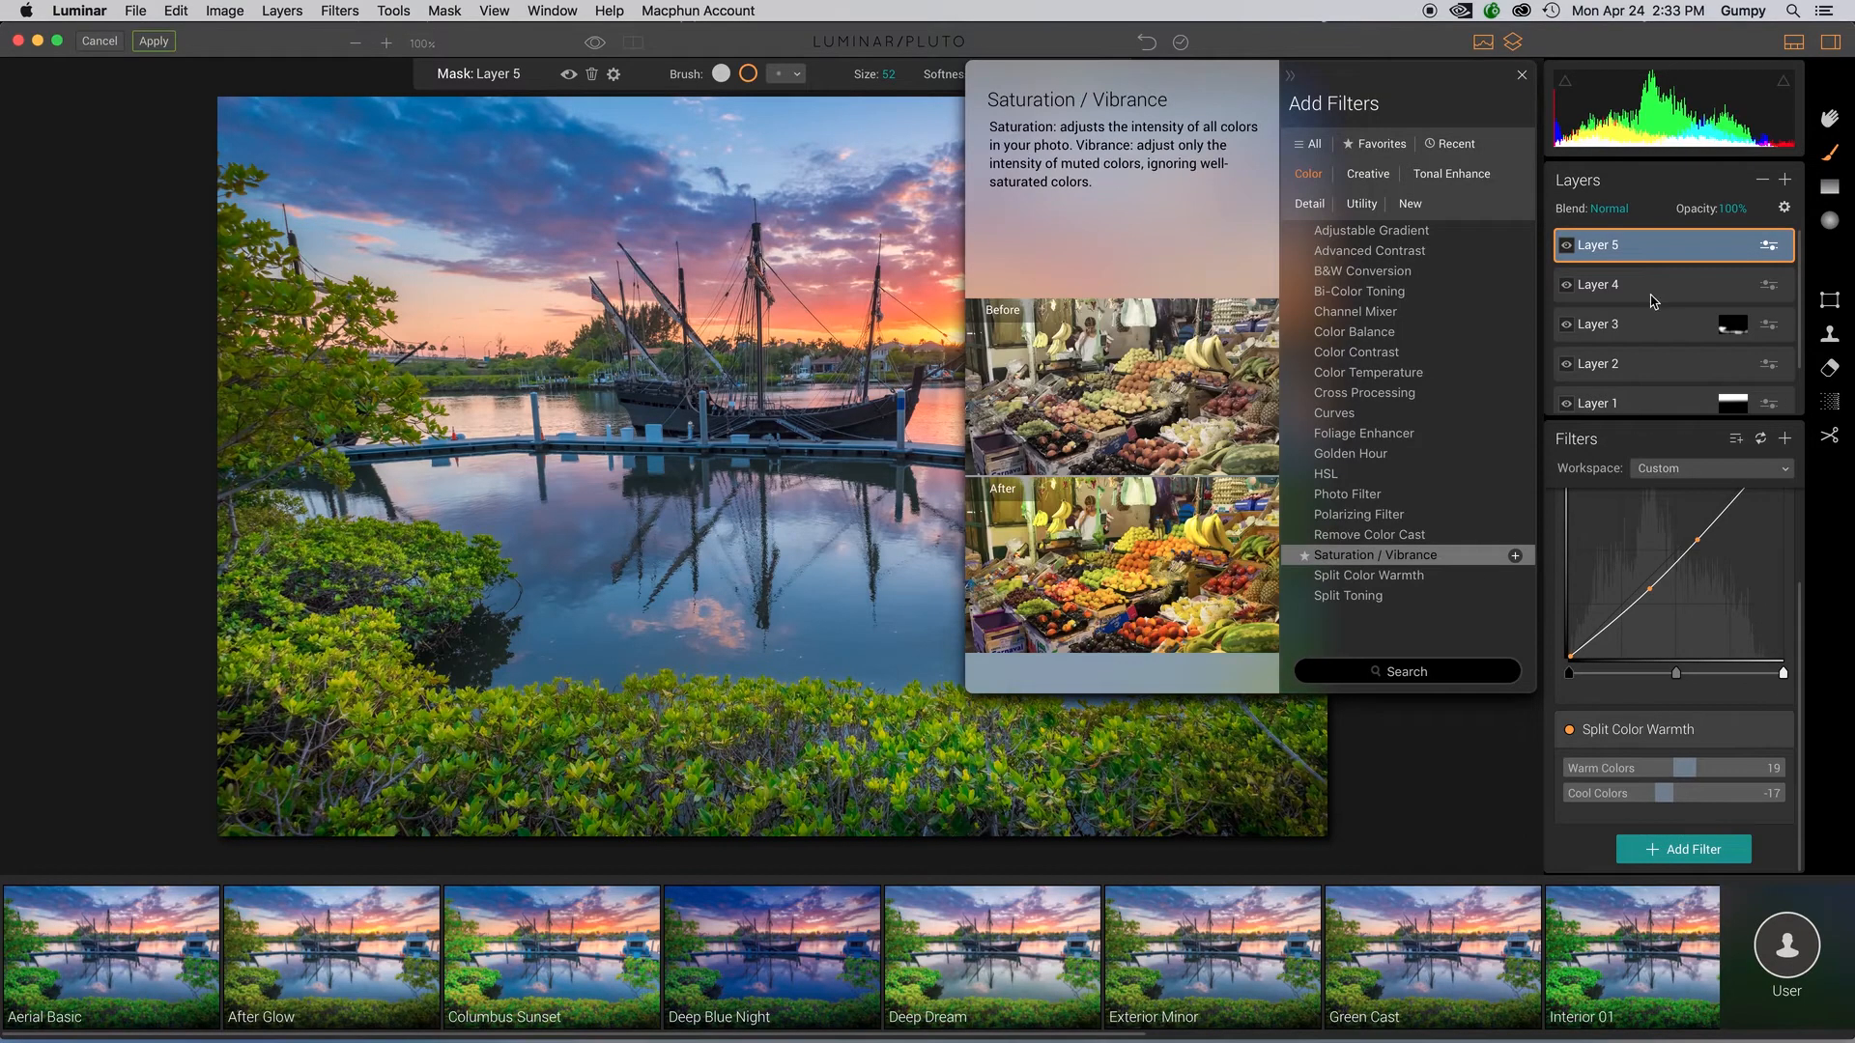
click(1353, 433)
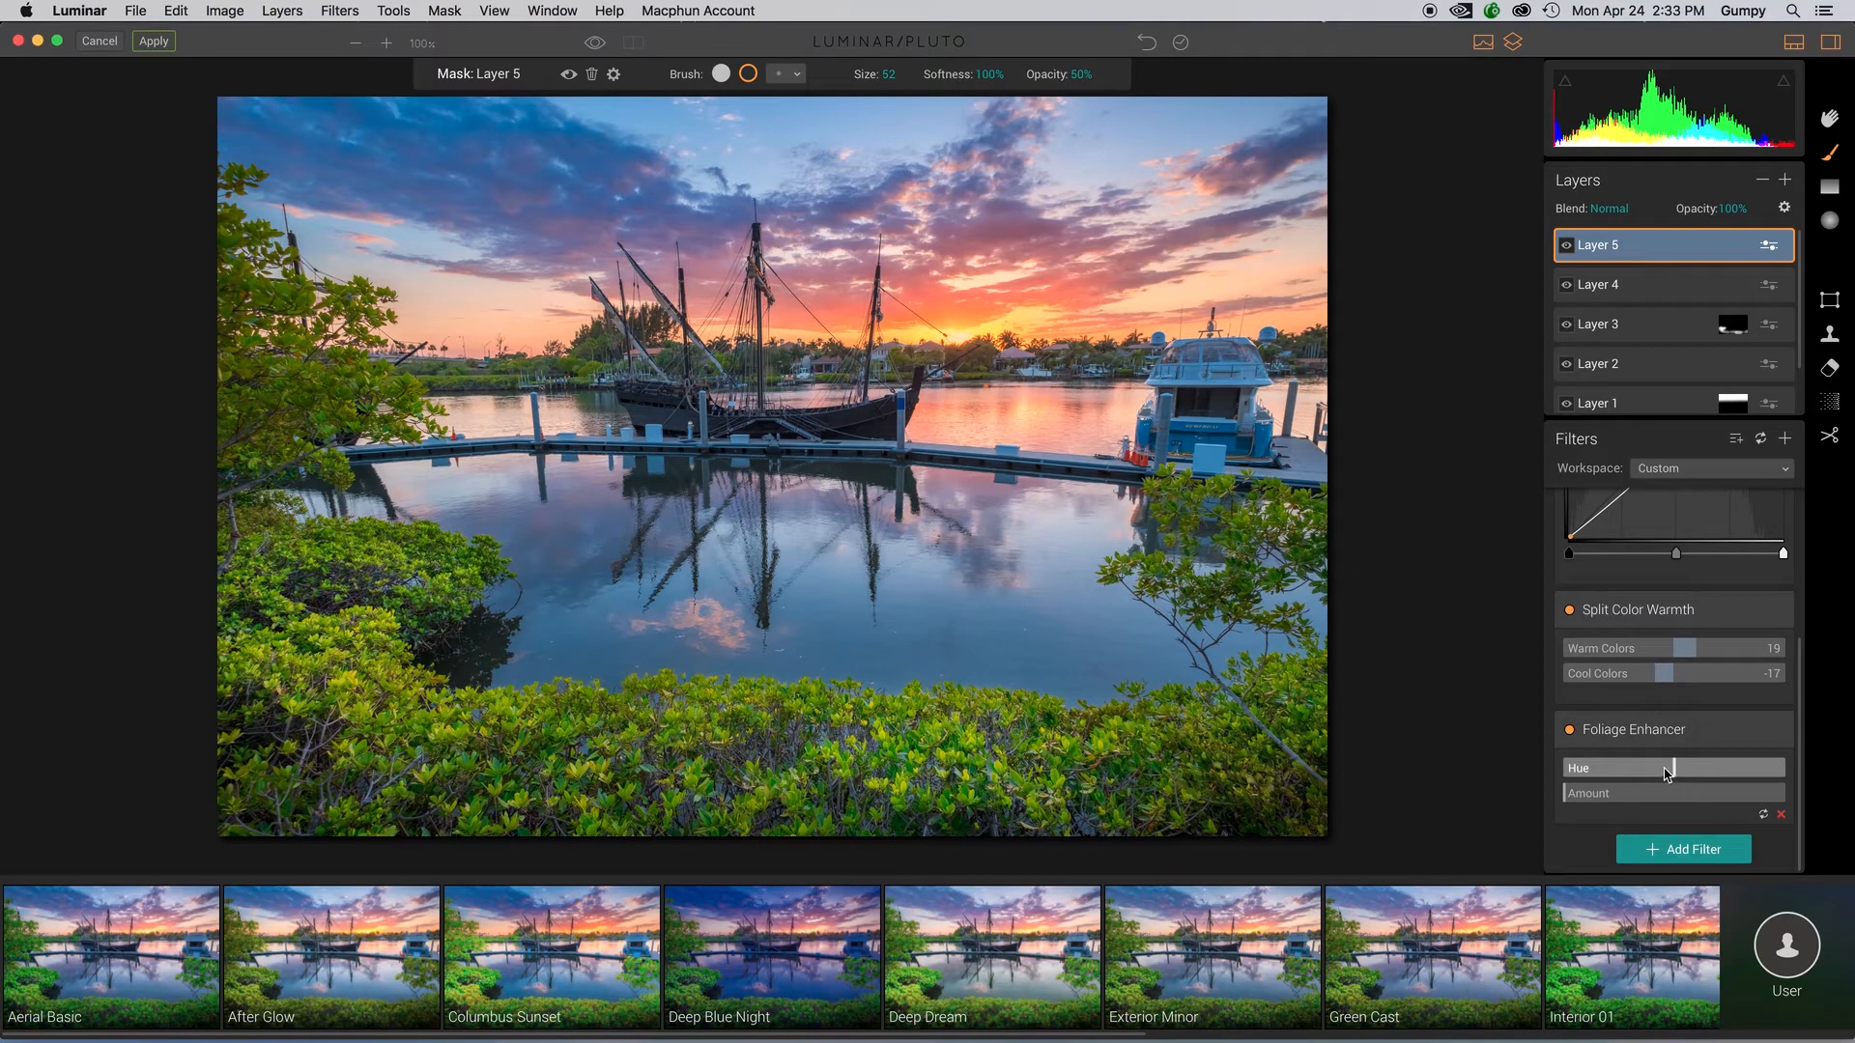
click(1596, 794)
drag(1597, 796, 1603, 799)
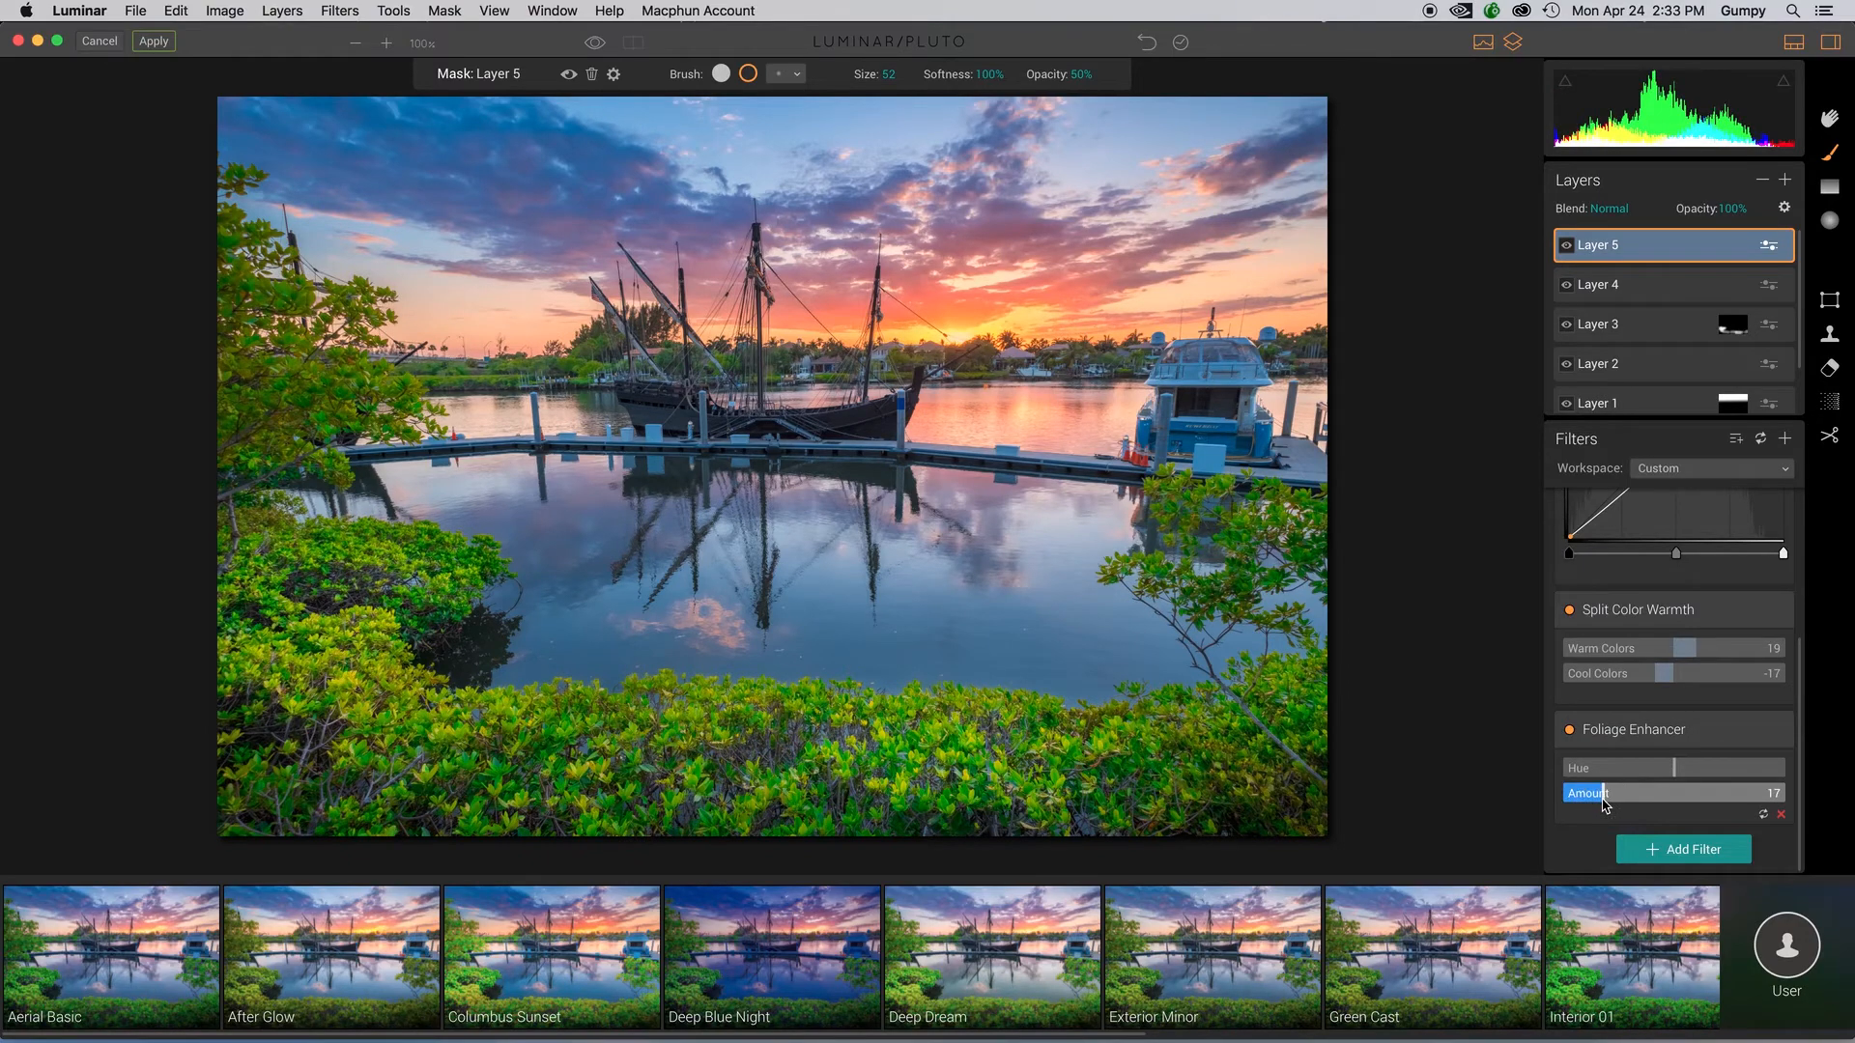
mouse_move(1677, 769)
mouse_down()
mouse_move(1633, 773)
mouse_move(1673, 779)
mouse_up()
drag(1606, 798, 1593, 798)
Step: Add a Details Enhancer filter to the same layer with Small Details 13 and Medium Details −1
click(1683, 854)
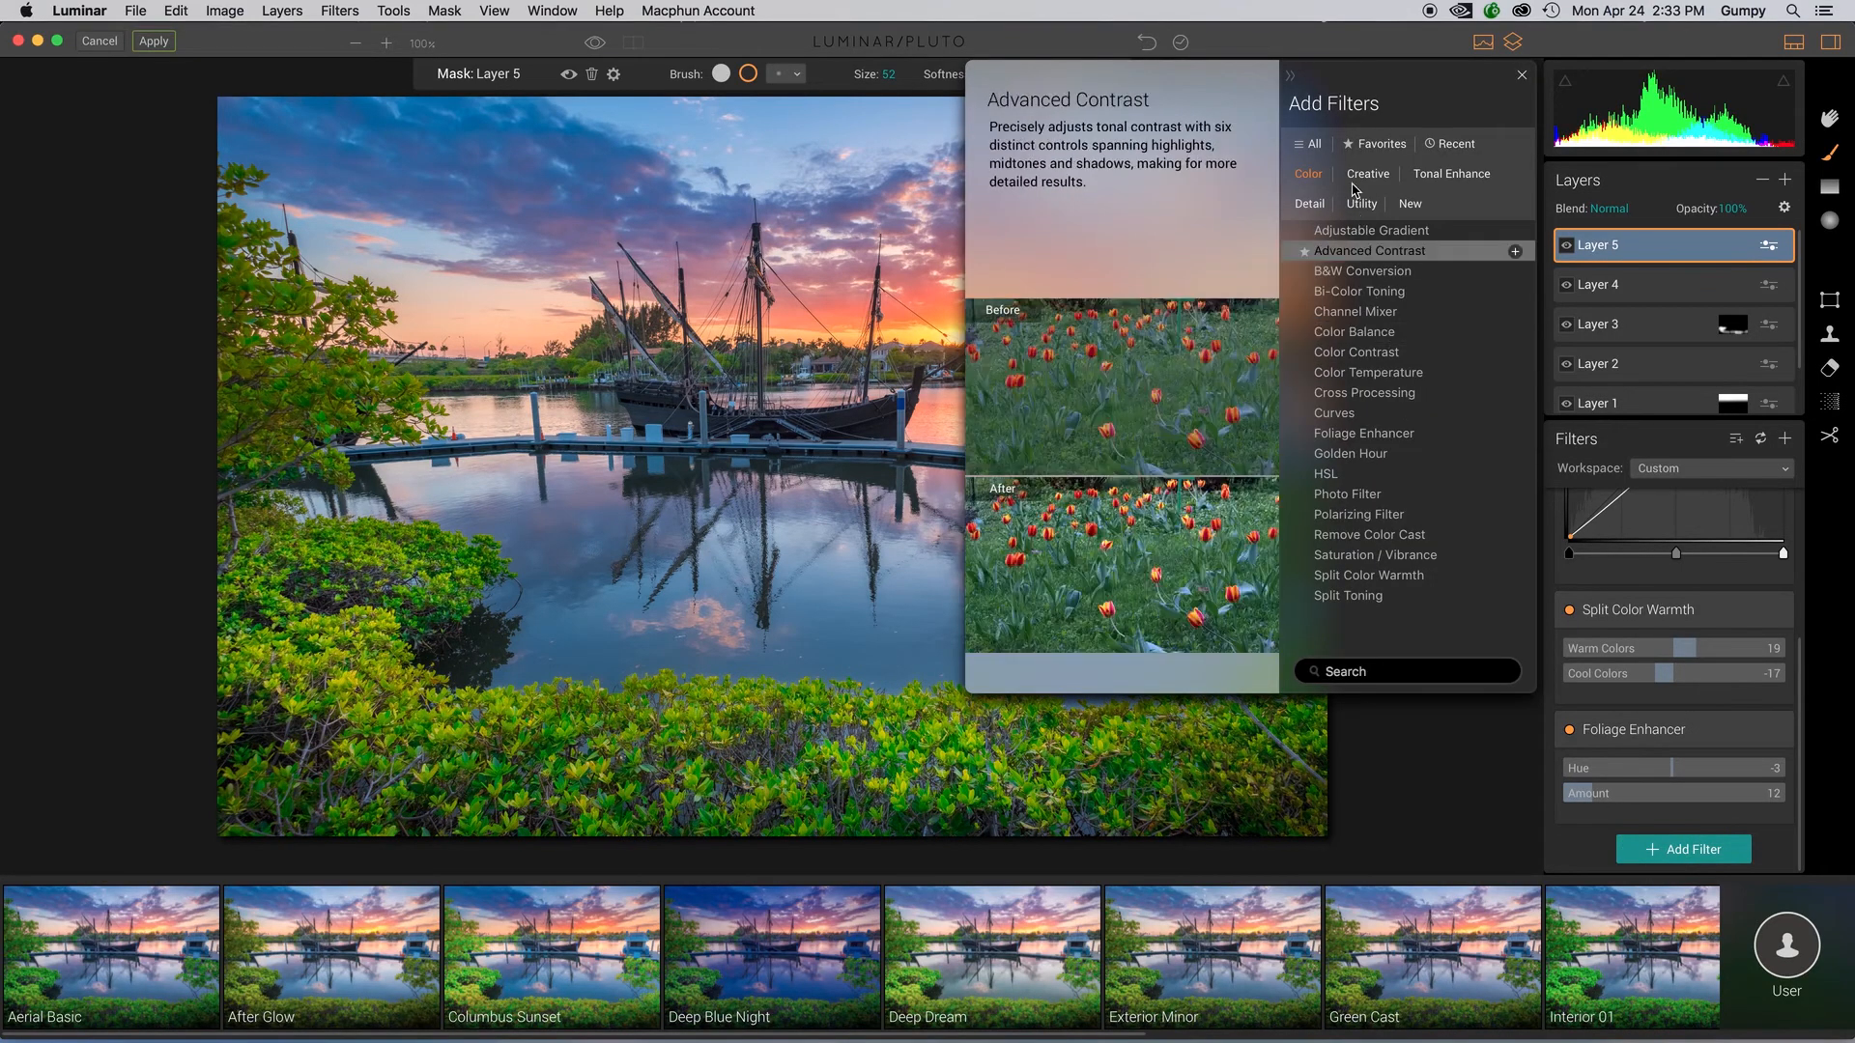
click(1312, 202)
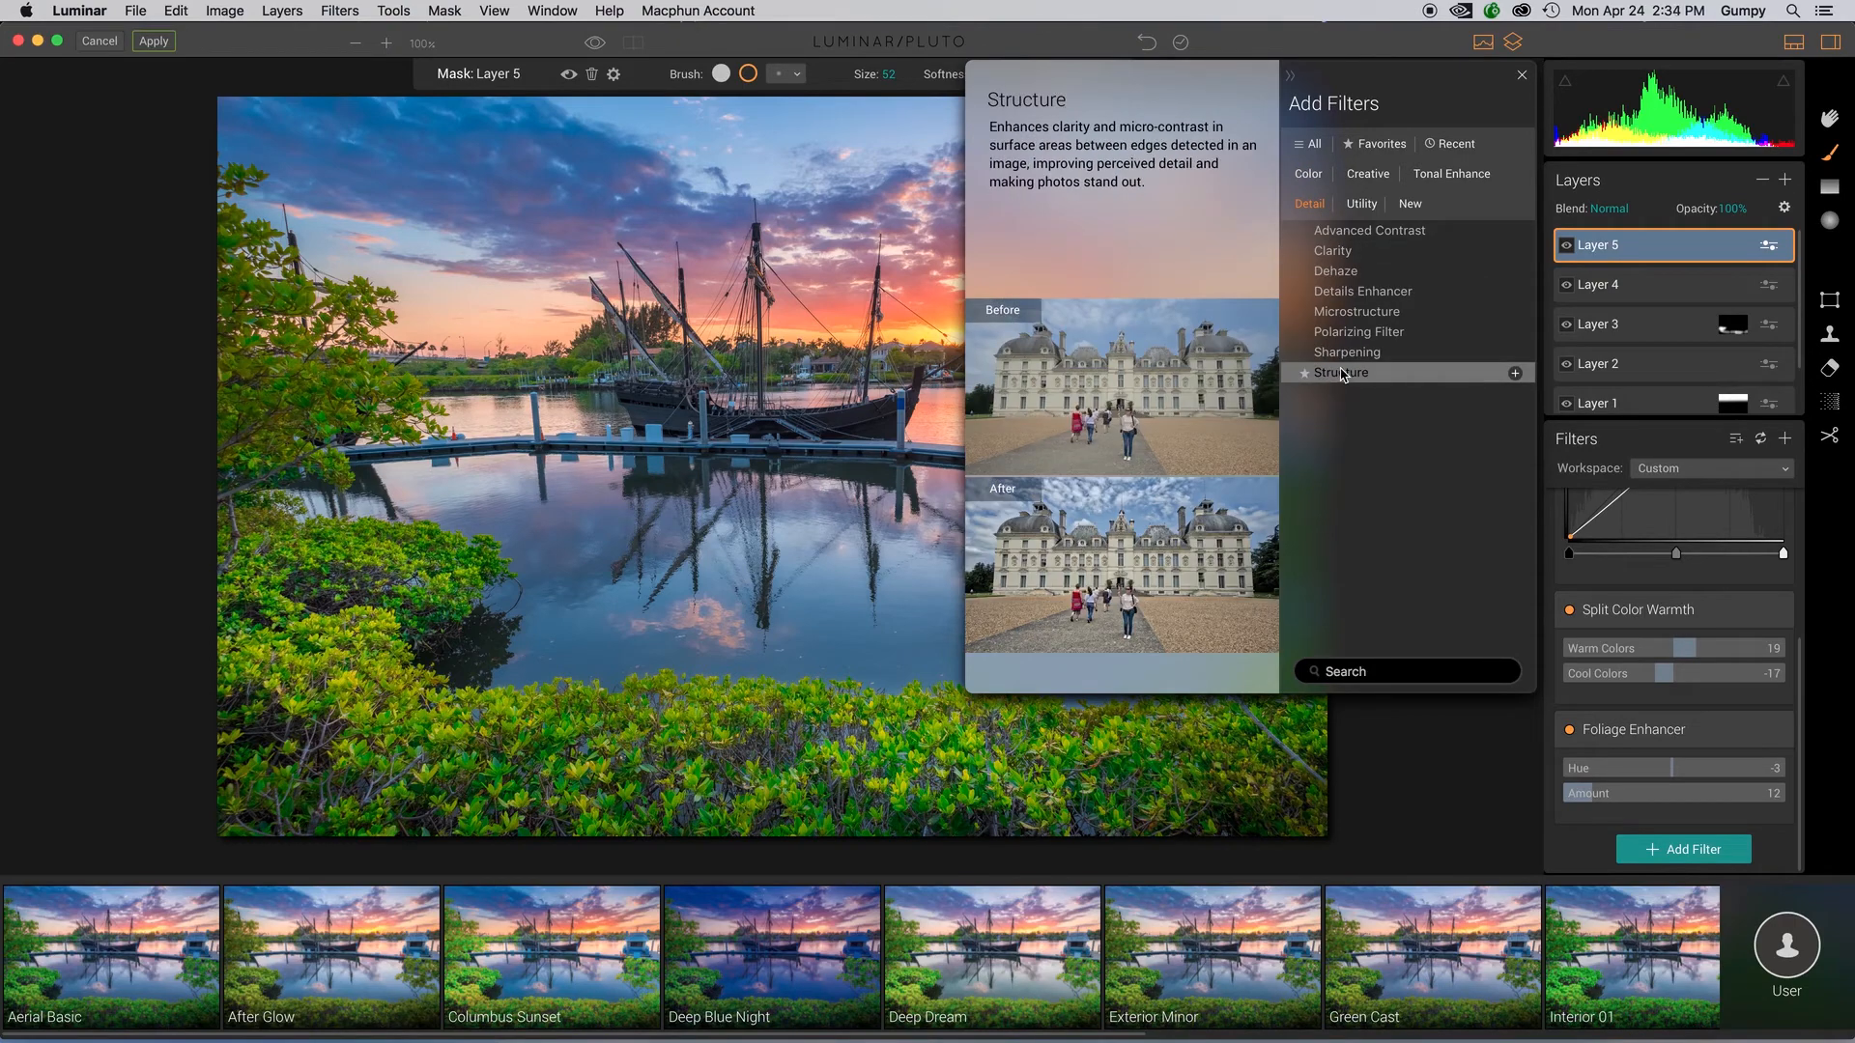
click(1345, 298)
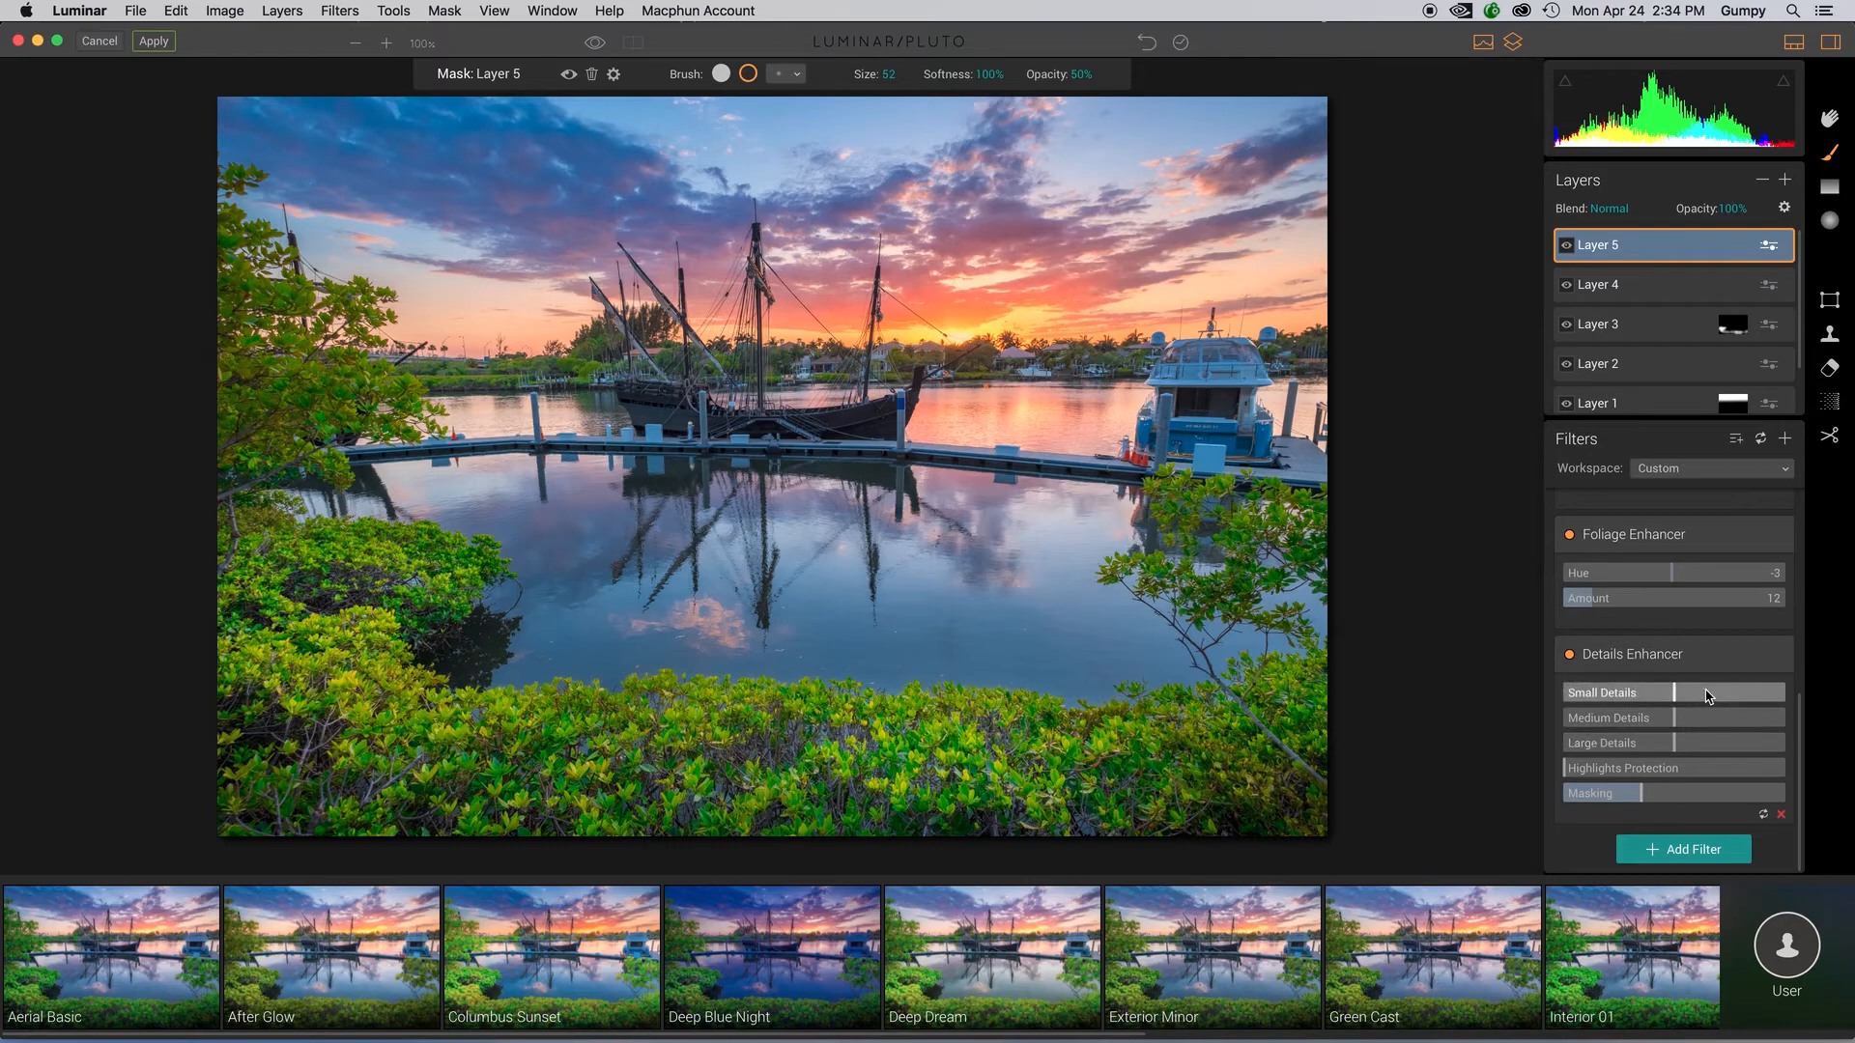
mouse_move(1674, 696)
mouse_down()
mouse_move(1693, 698)
mouse_move(1674, 723)
mouse_up()
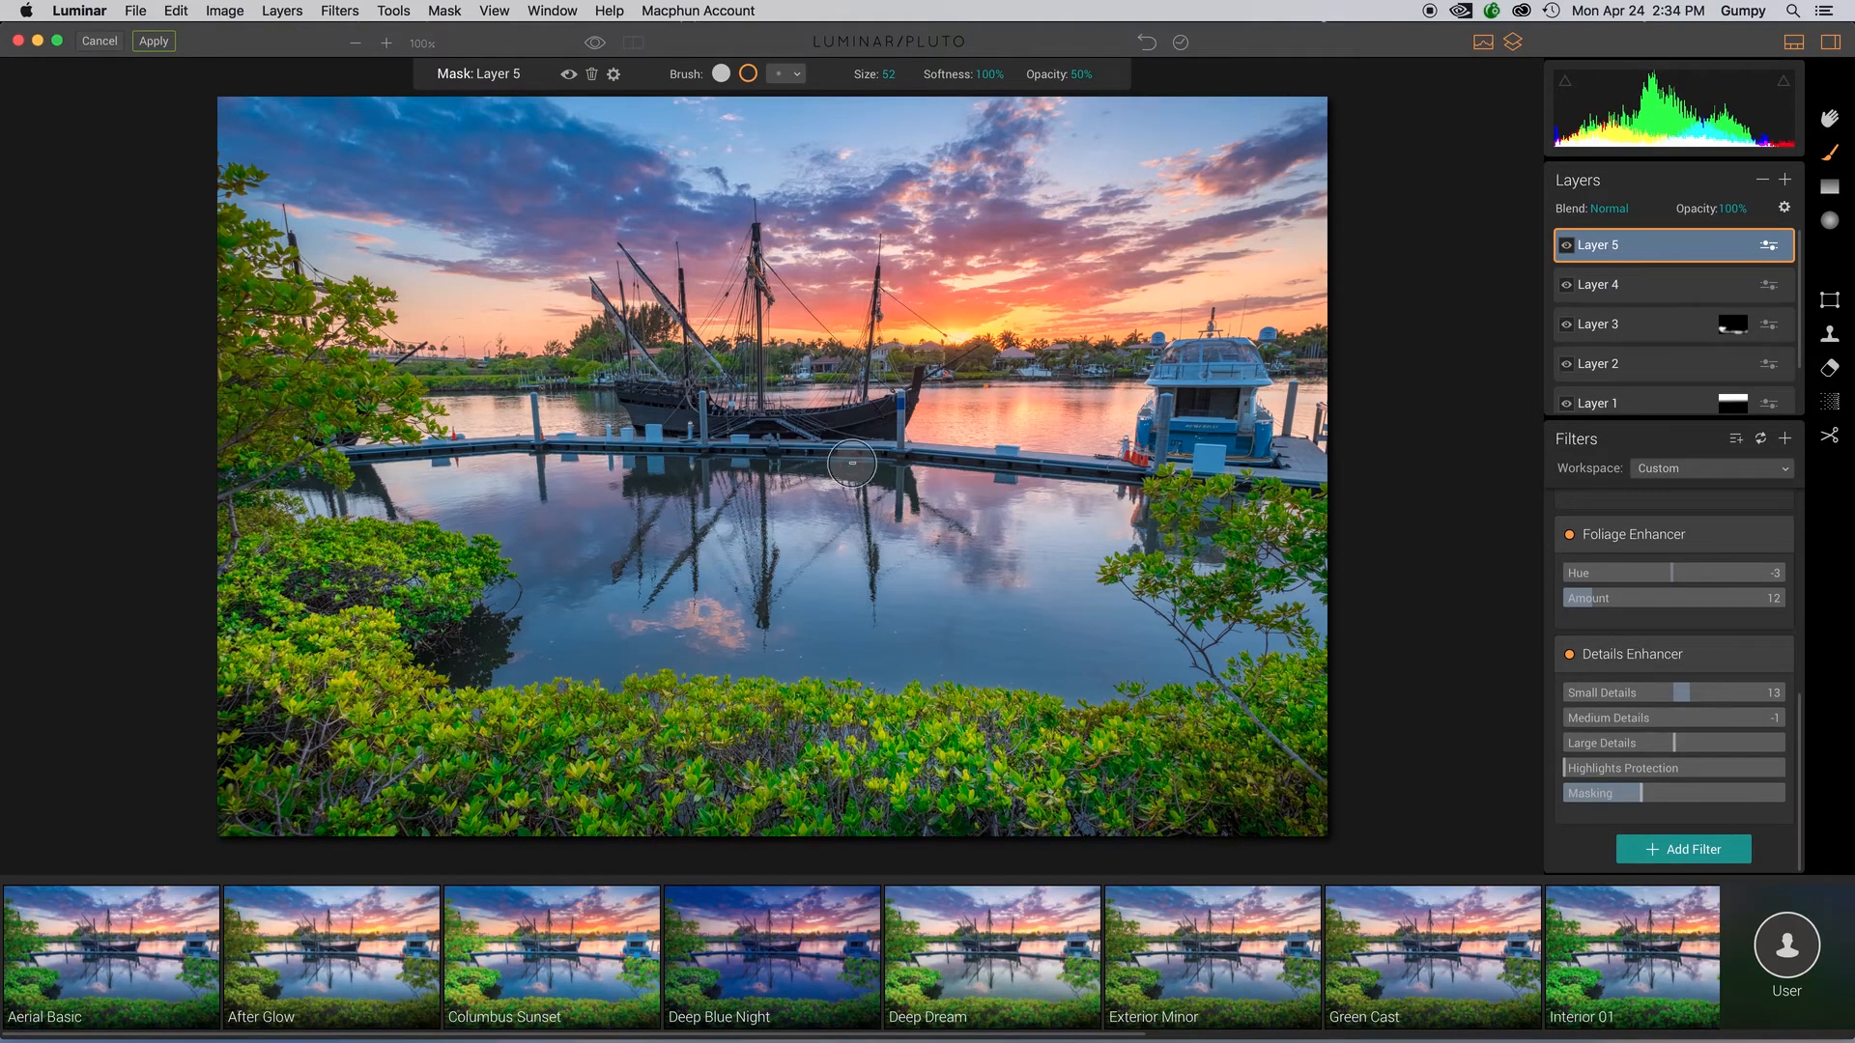
Step: Hide the presets strip to give the photo more room
click(396, 8)
mouse_move(350, 9)
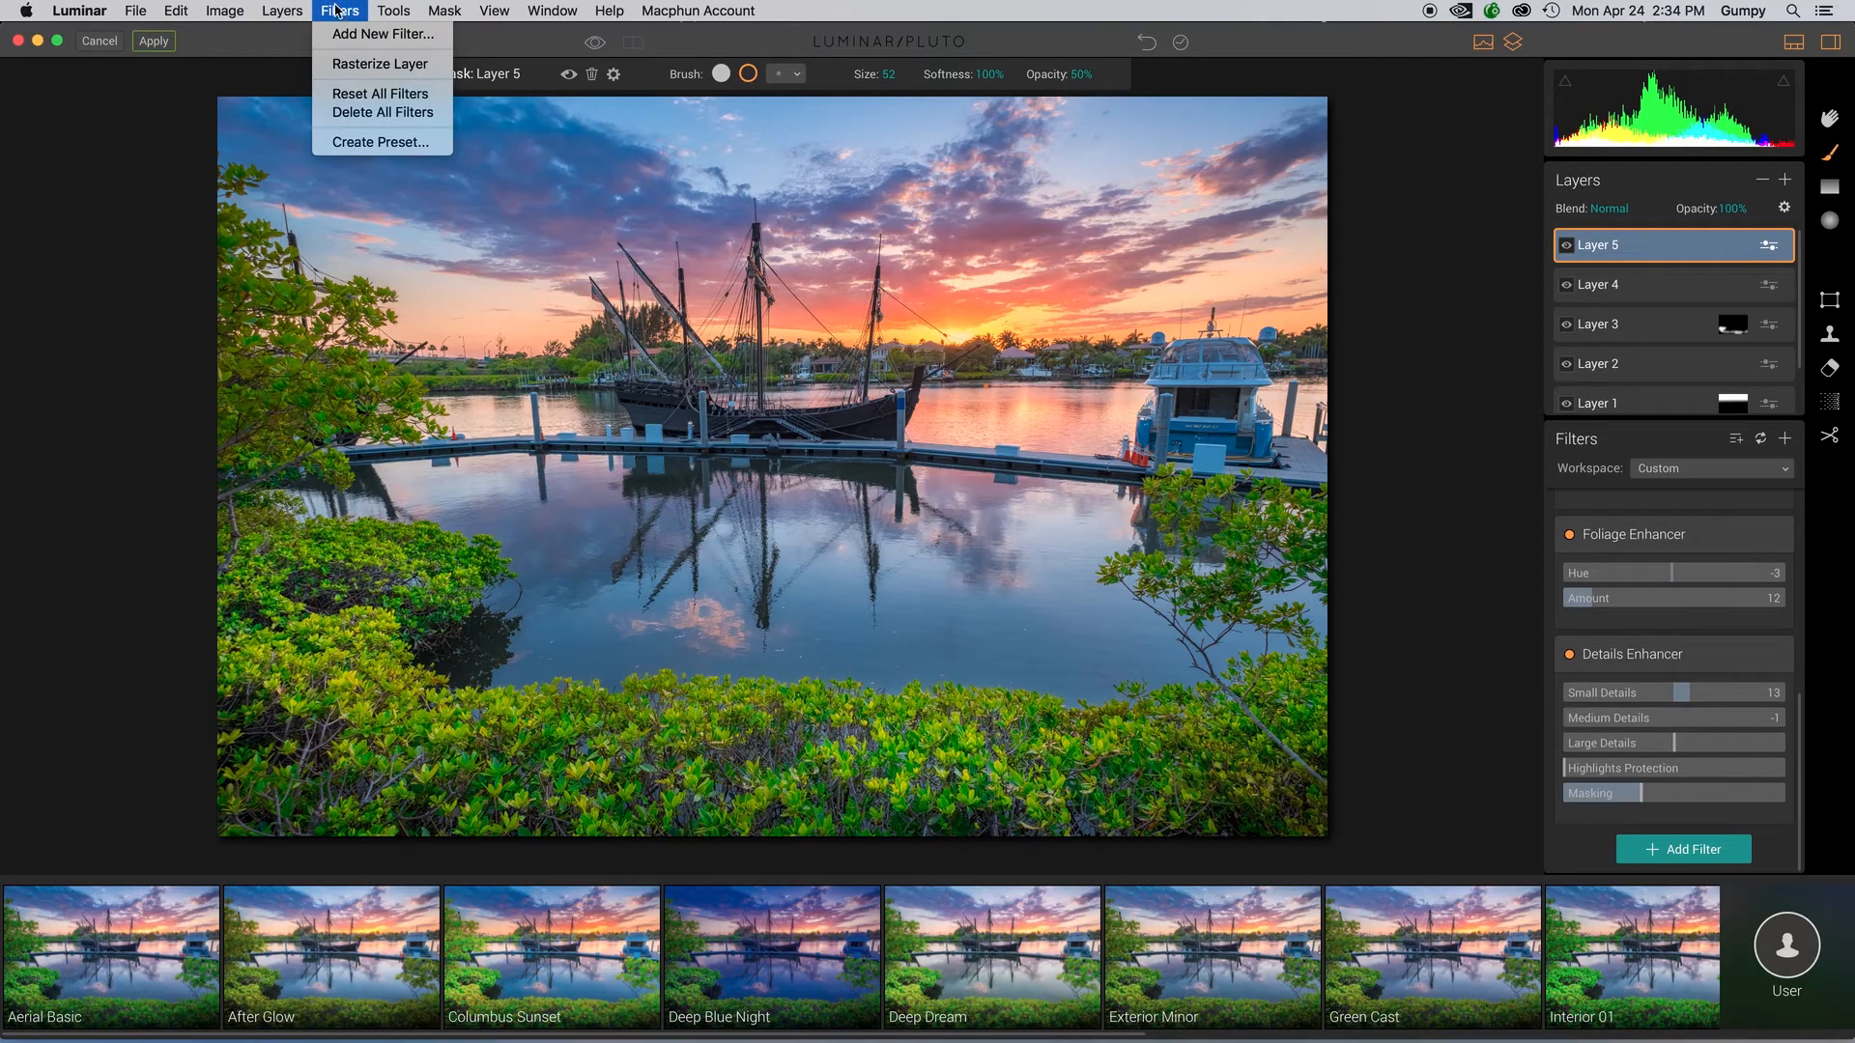
mouse_move(464, 18)
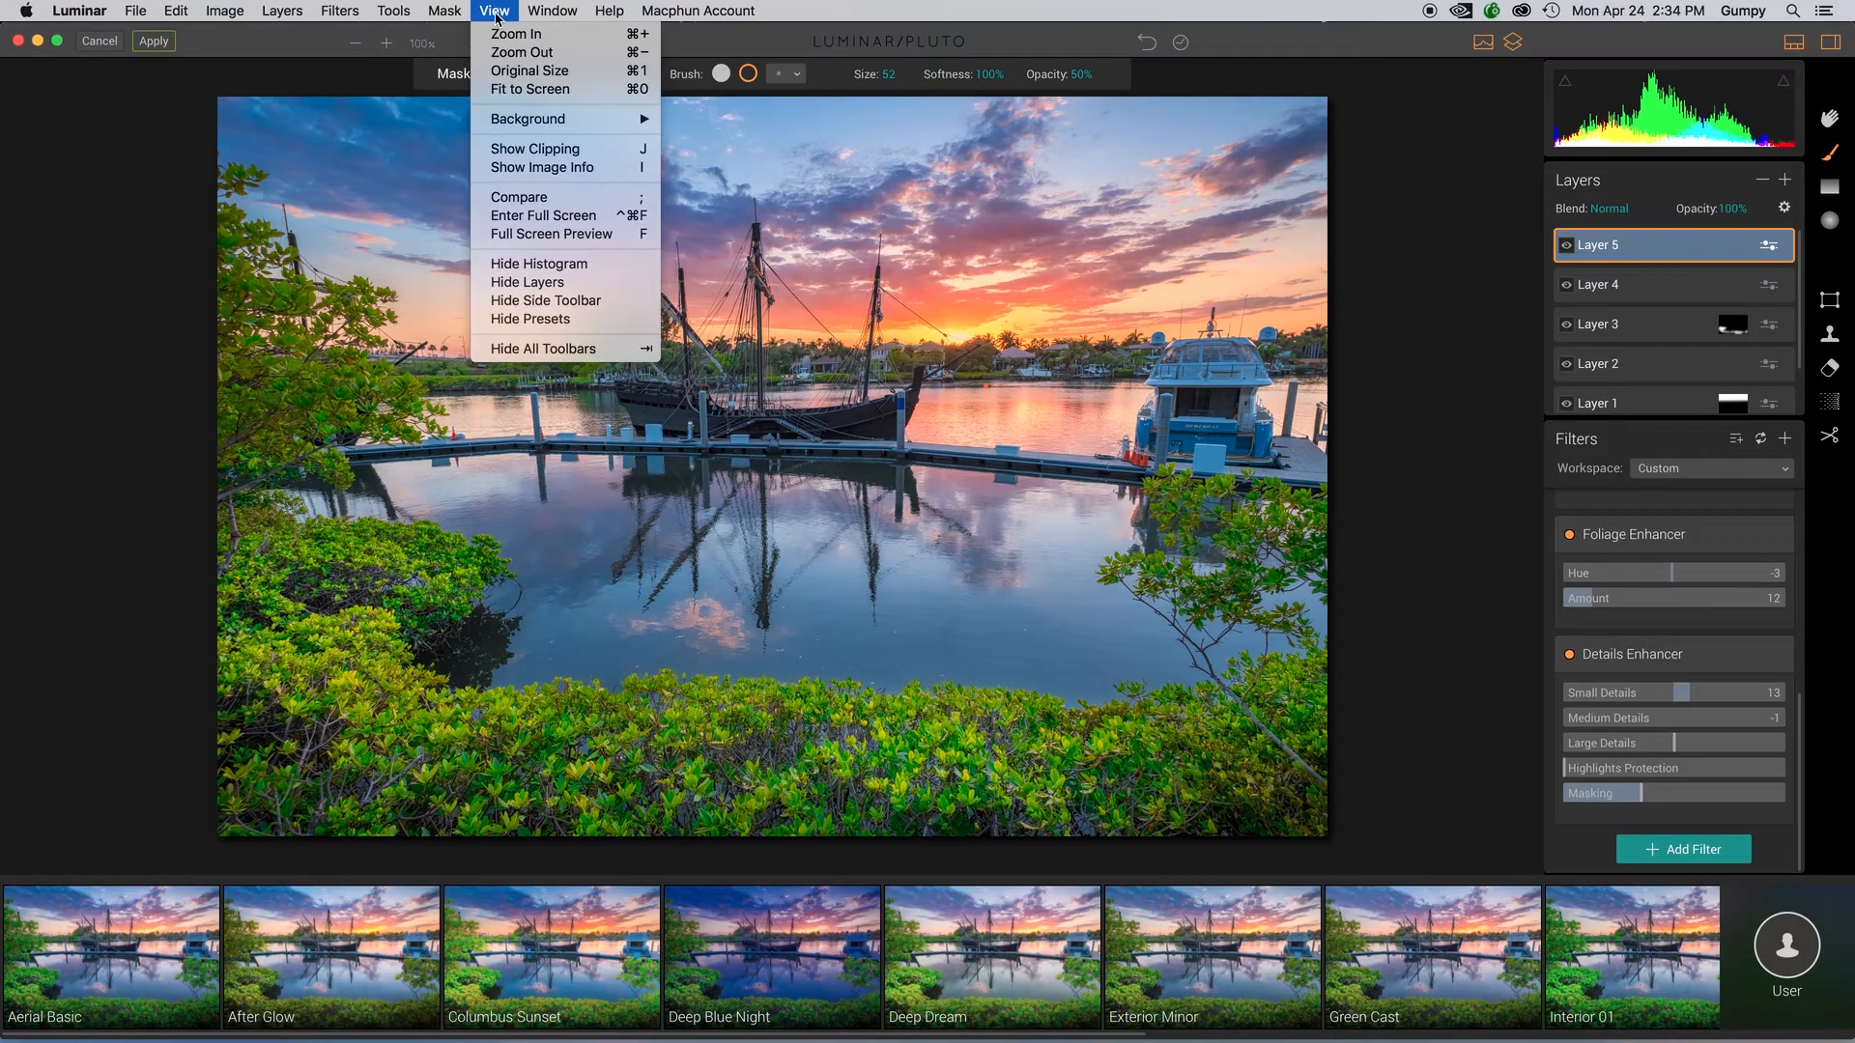
click(536, 319)
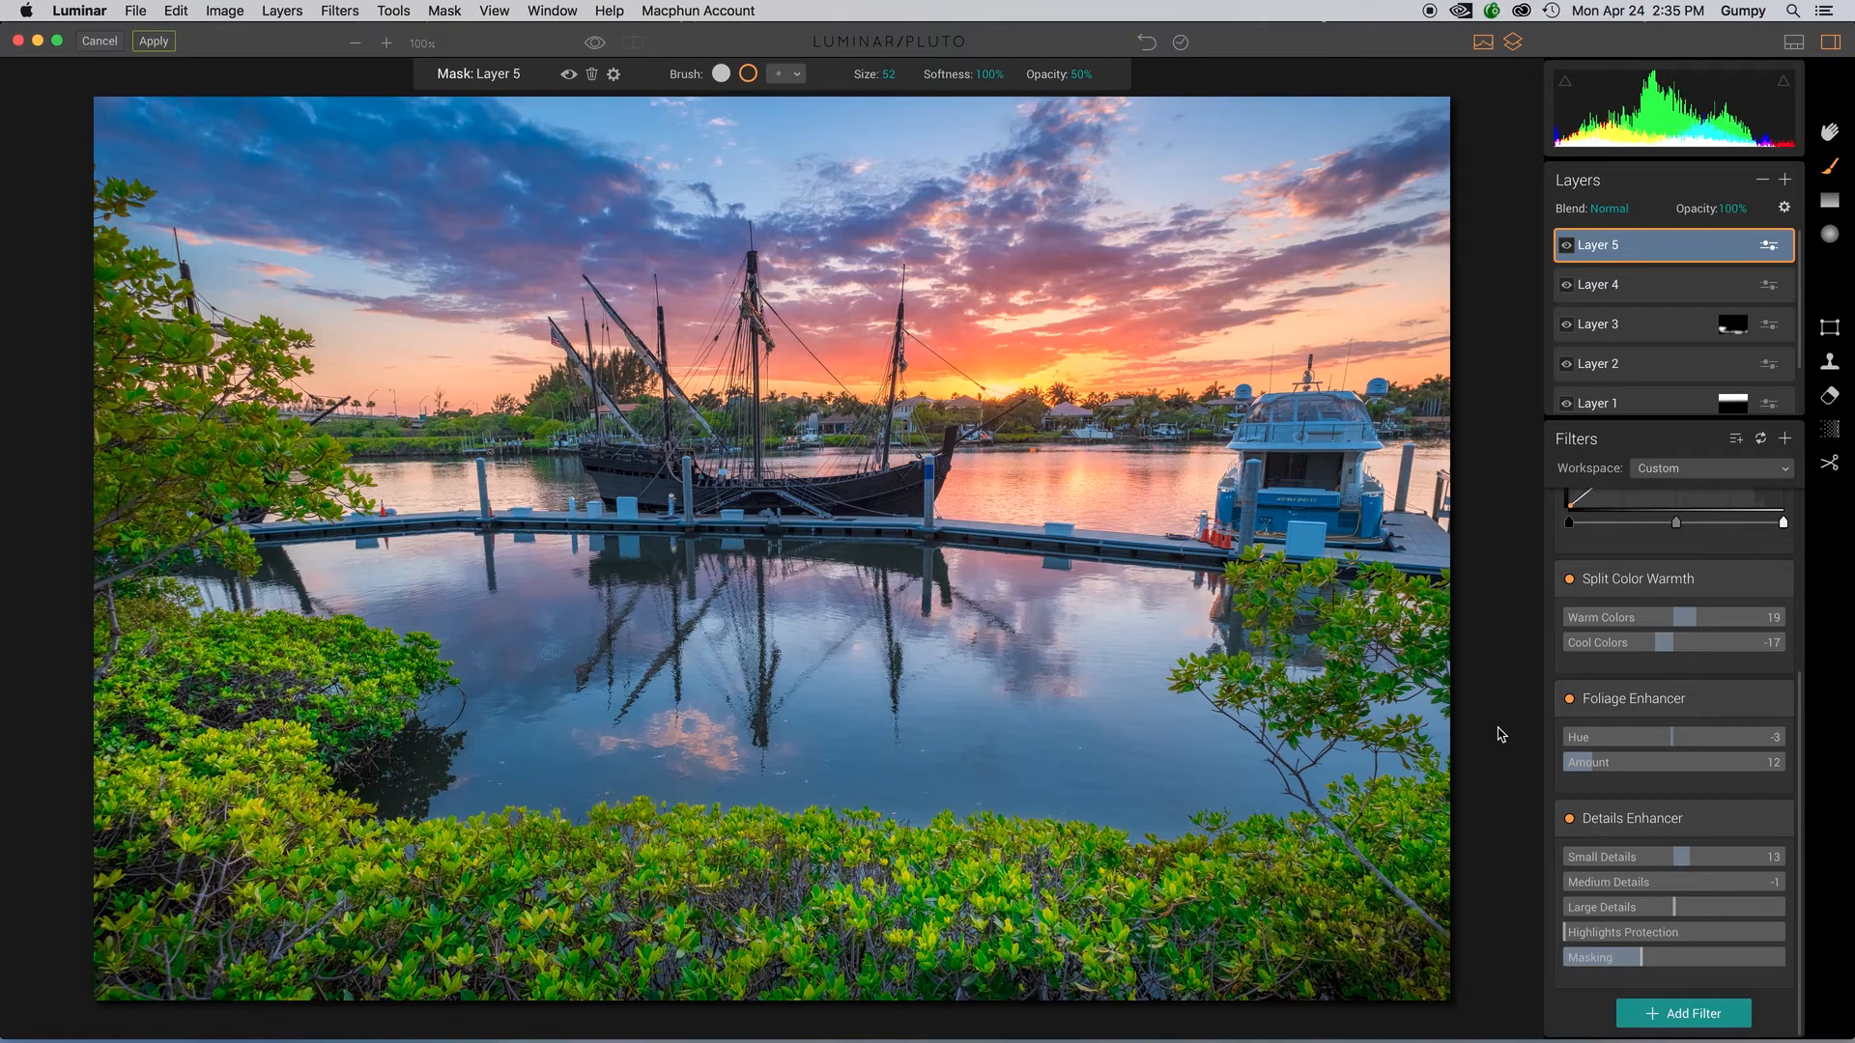
Step: Try a Structure filter with Amount 10 on Layer 5
click(1678, 1019)
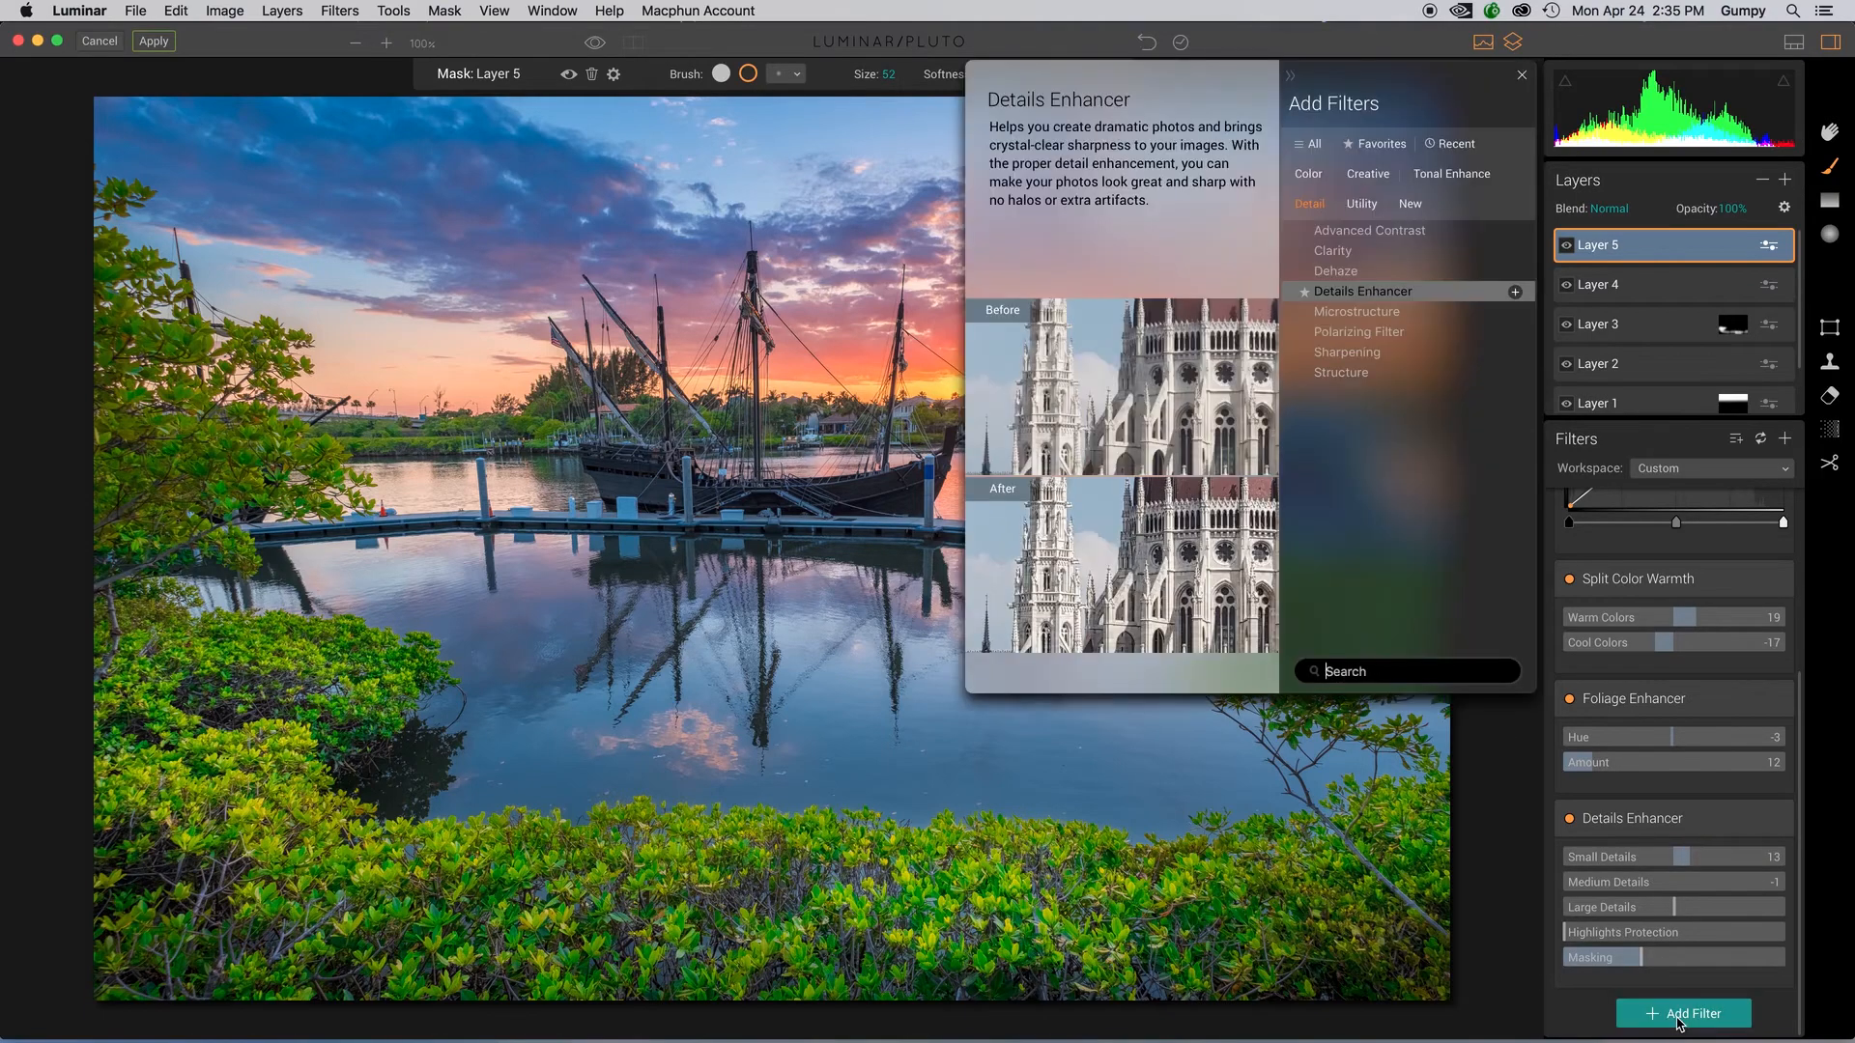
click(1352, 374)
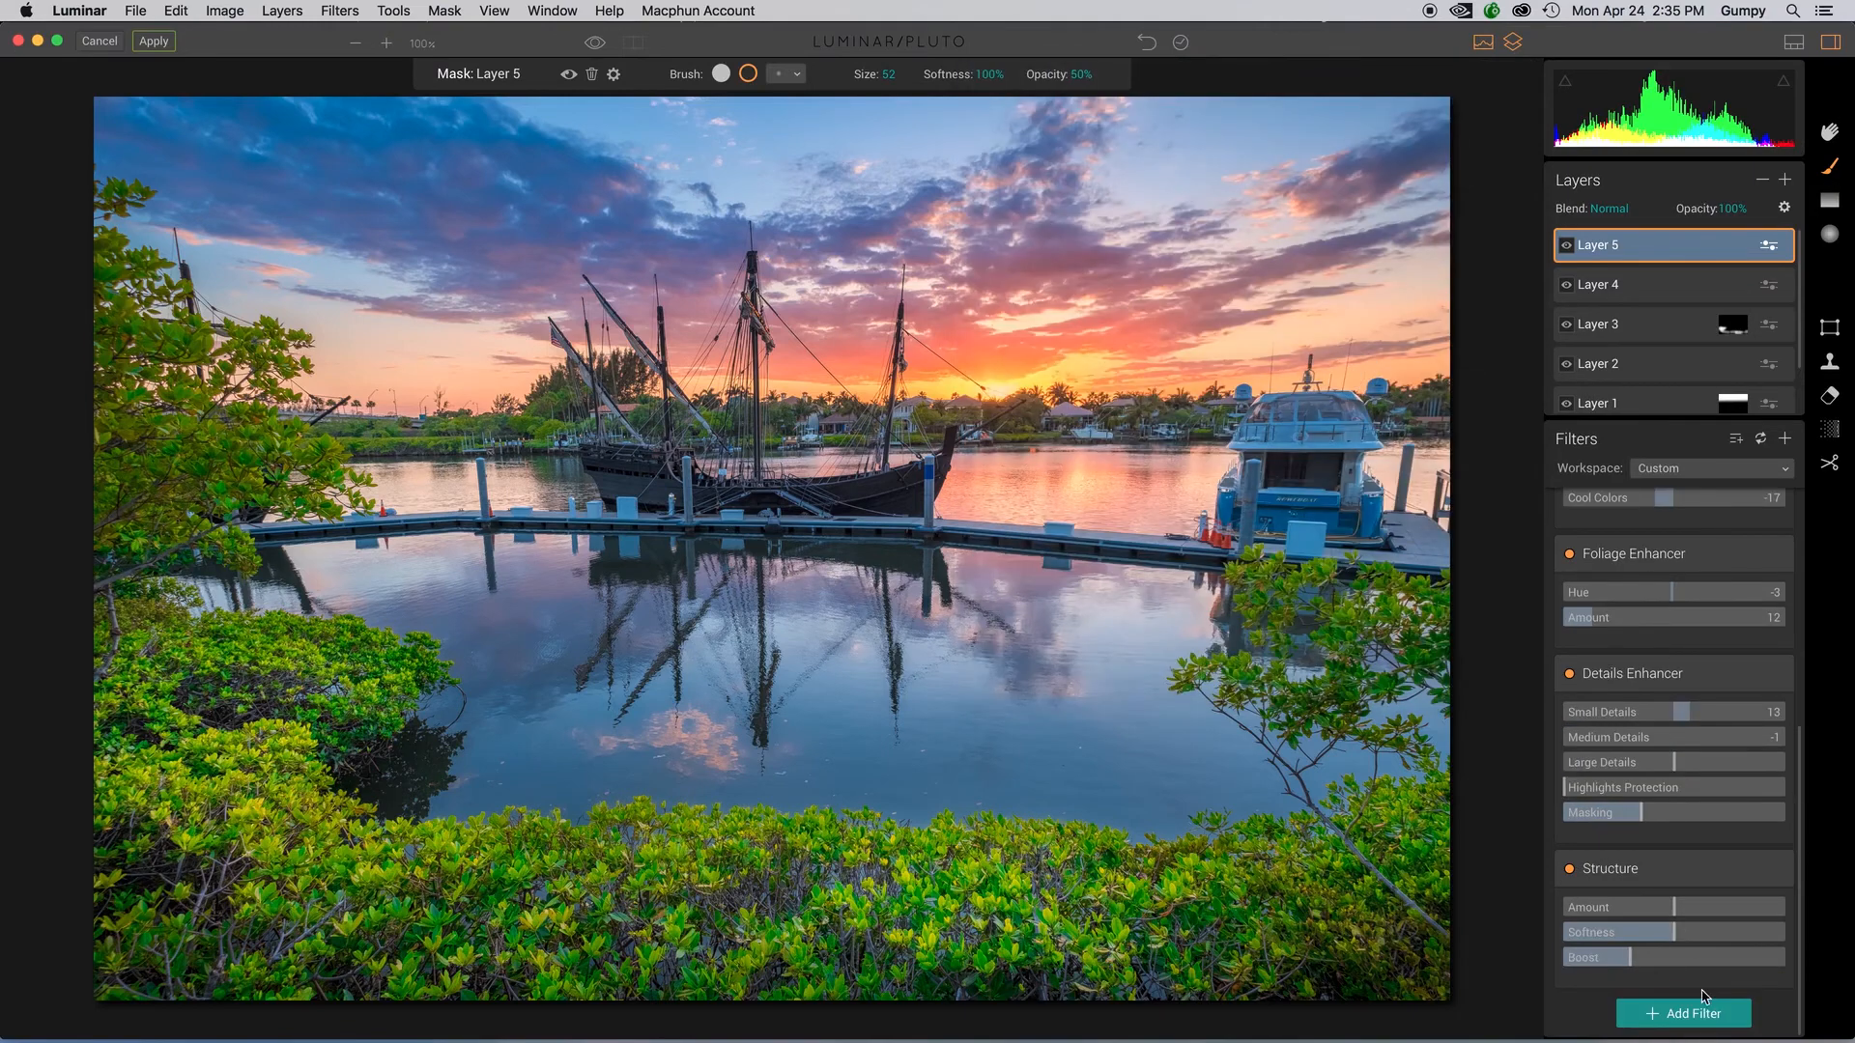
drag(1675, 907, 1827, 923)
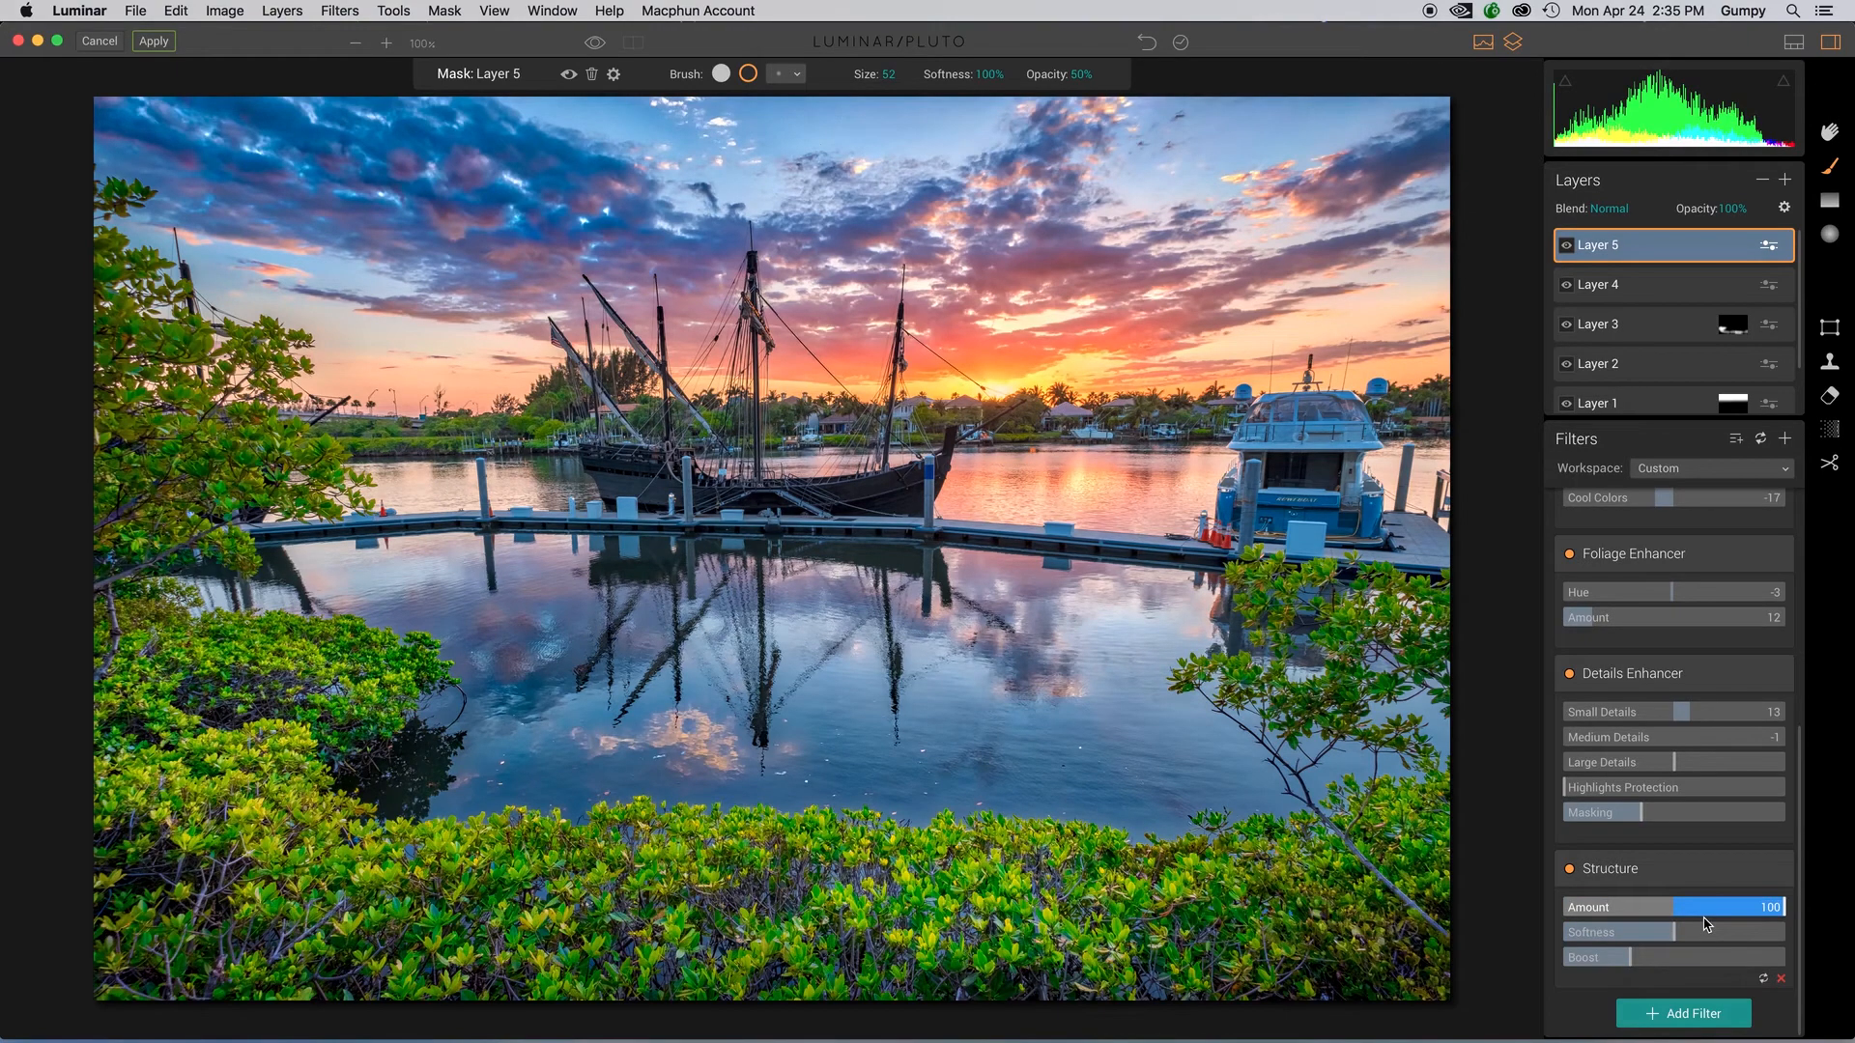
mouse_move(1707, 924)
mouse_down()
mouse_move(1648, 920)
mouse_move(1684, 925)
mouse_up()
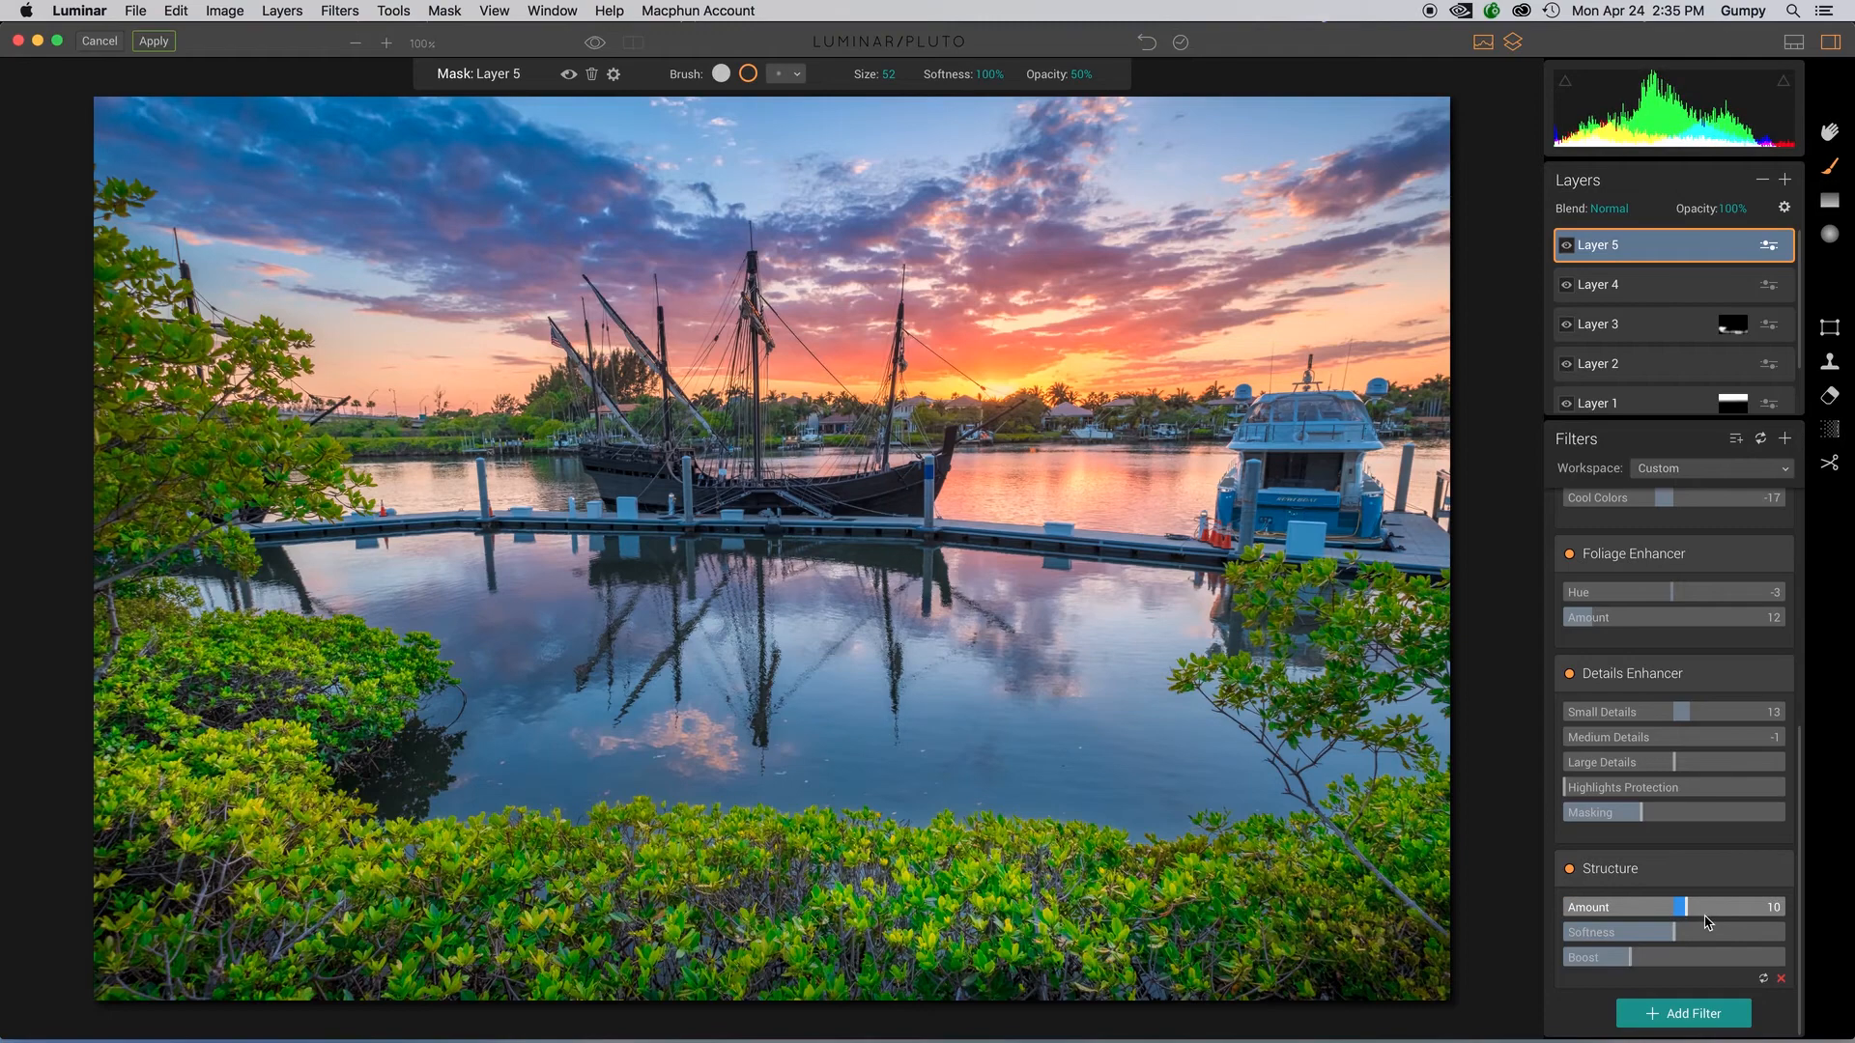
Step: Compare the photo with and without the Structure filter and remove that filter from Layer 5
click(1570, 875)
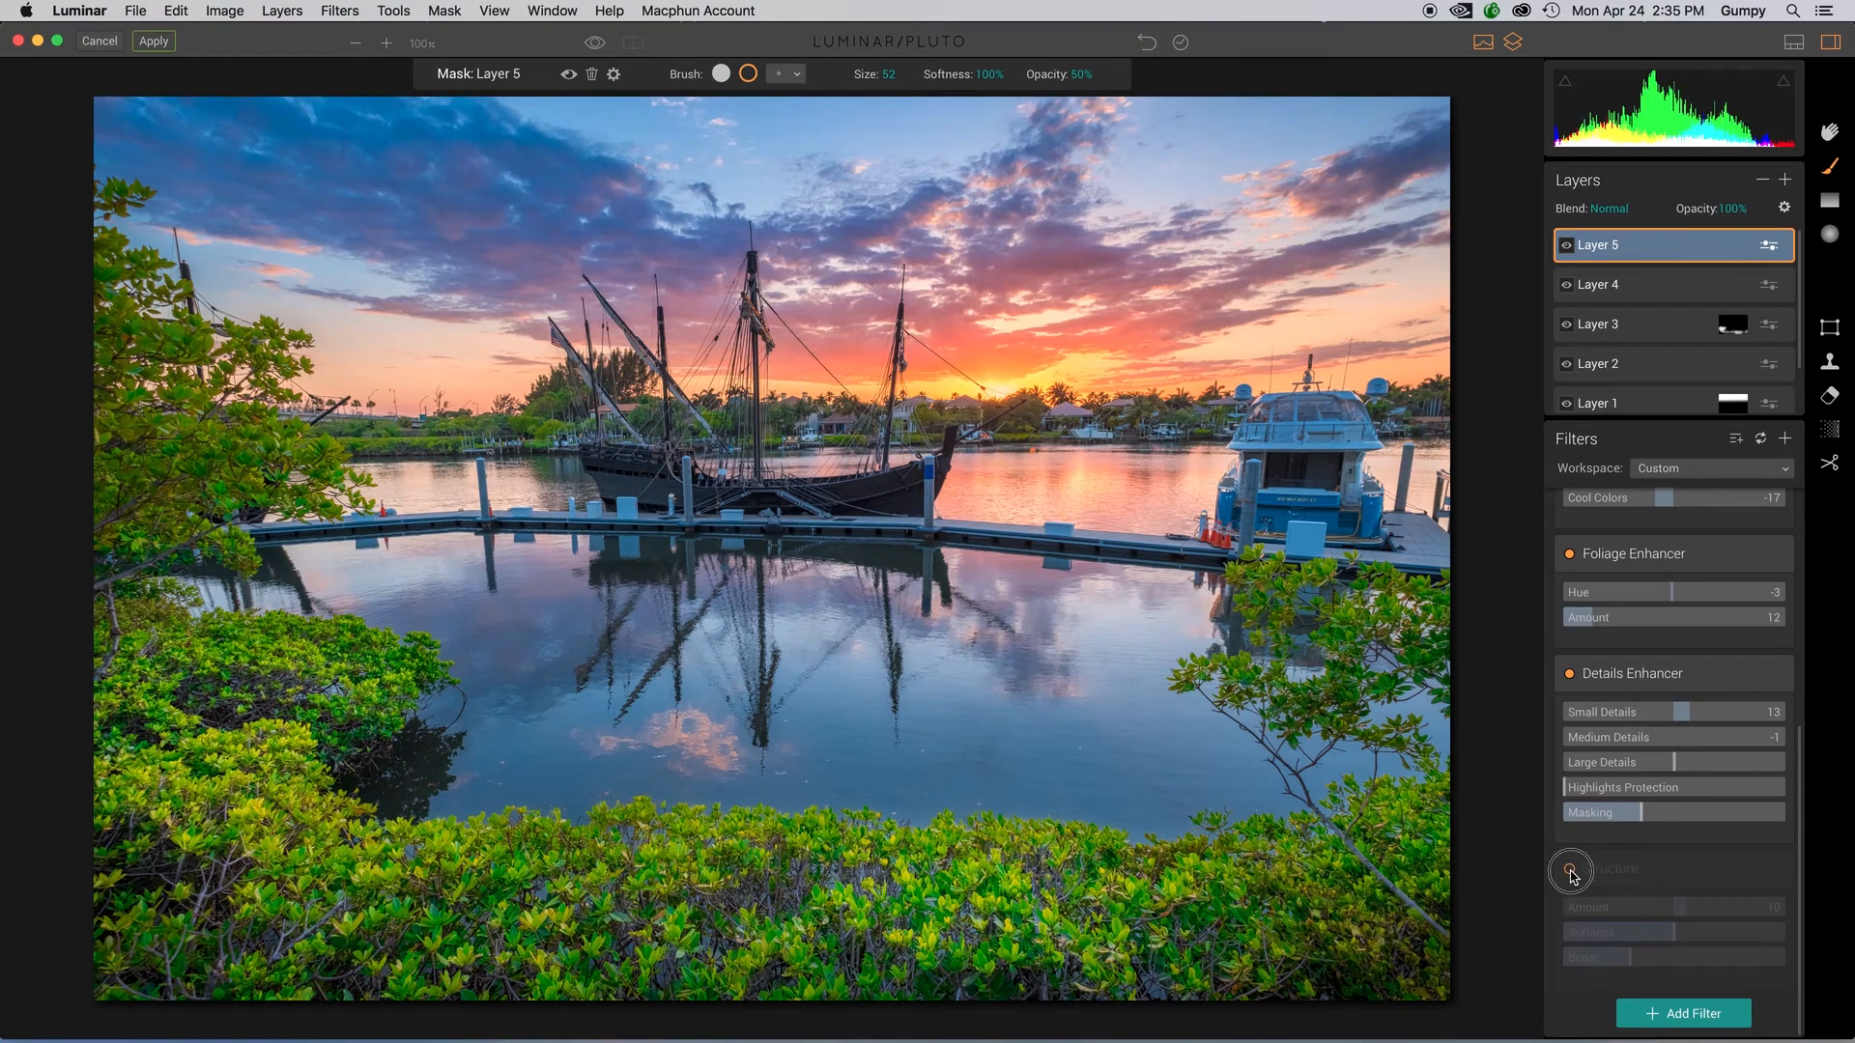
click(1570, 874)
click(1570, 873)
click(1570, 873)
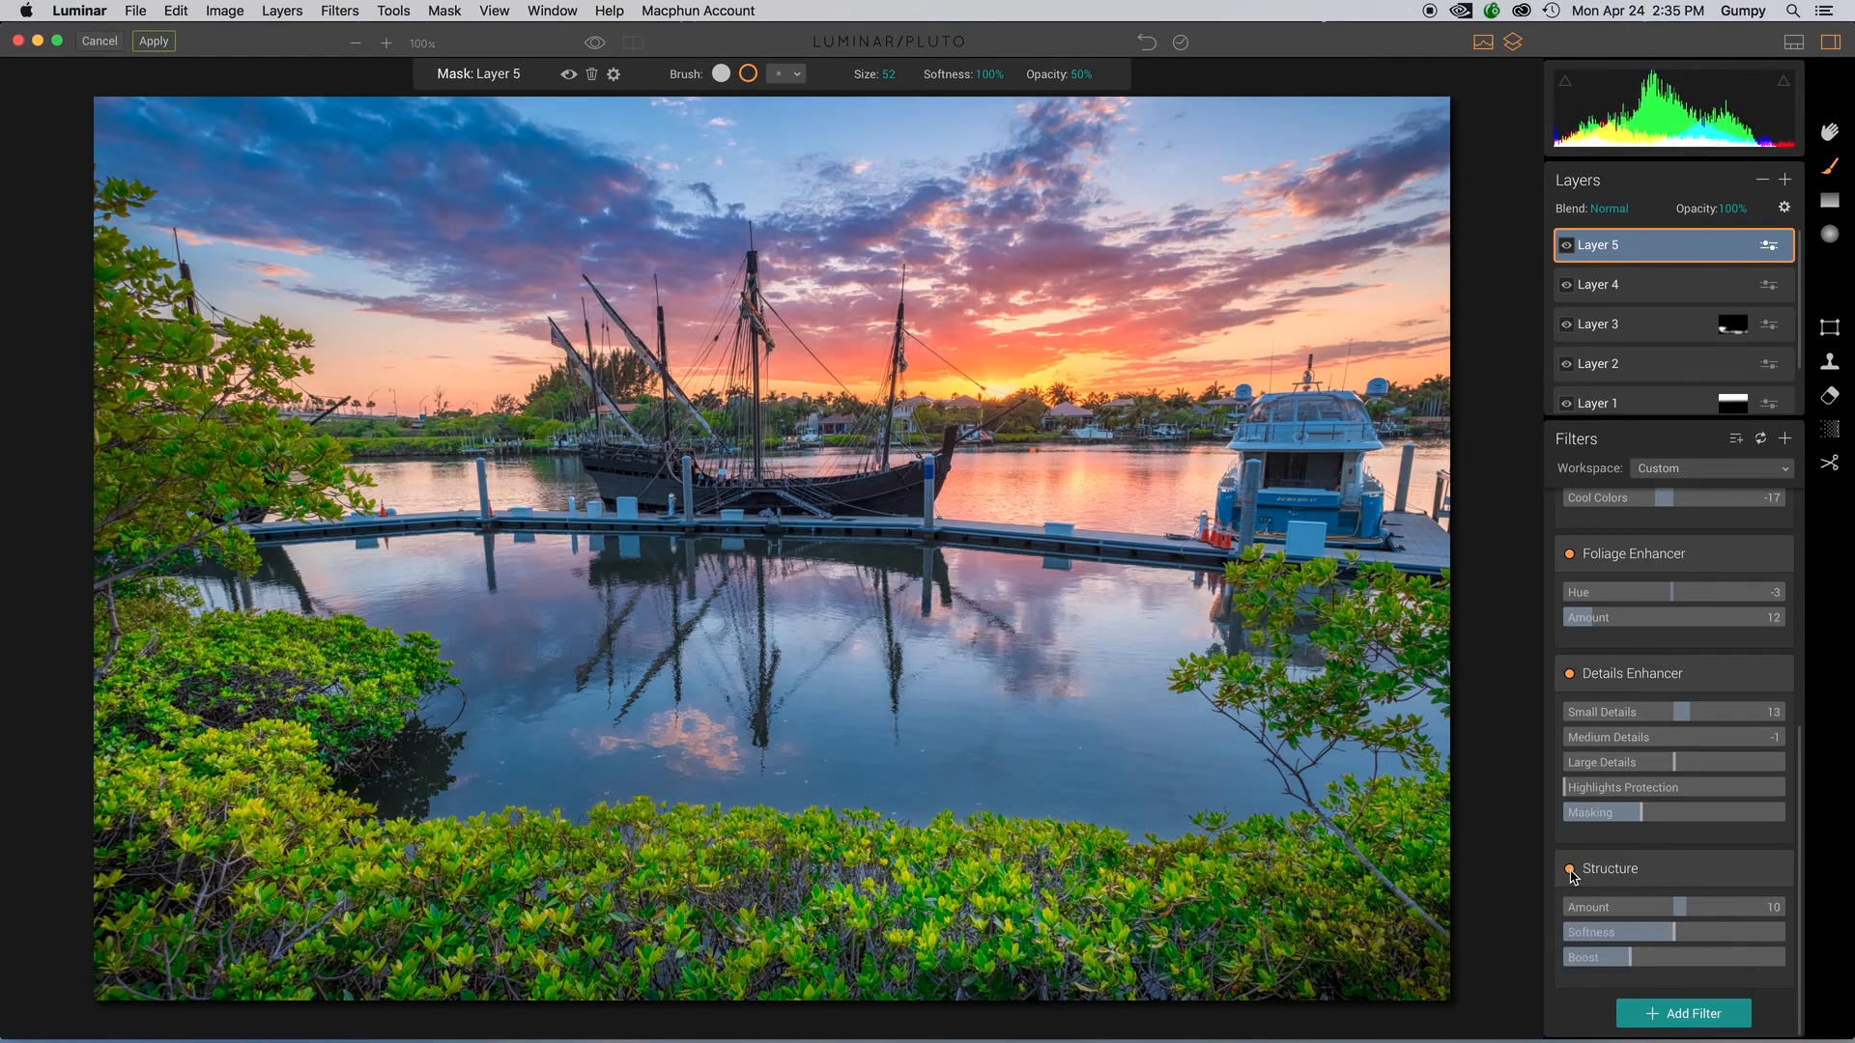
click(1570, 873)
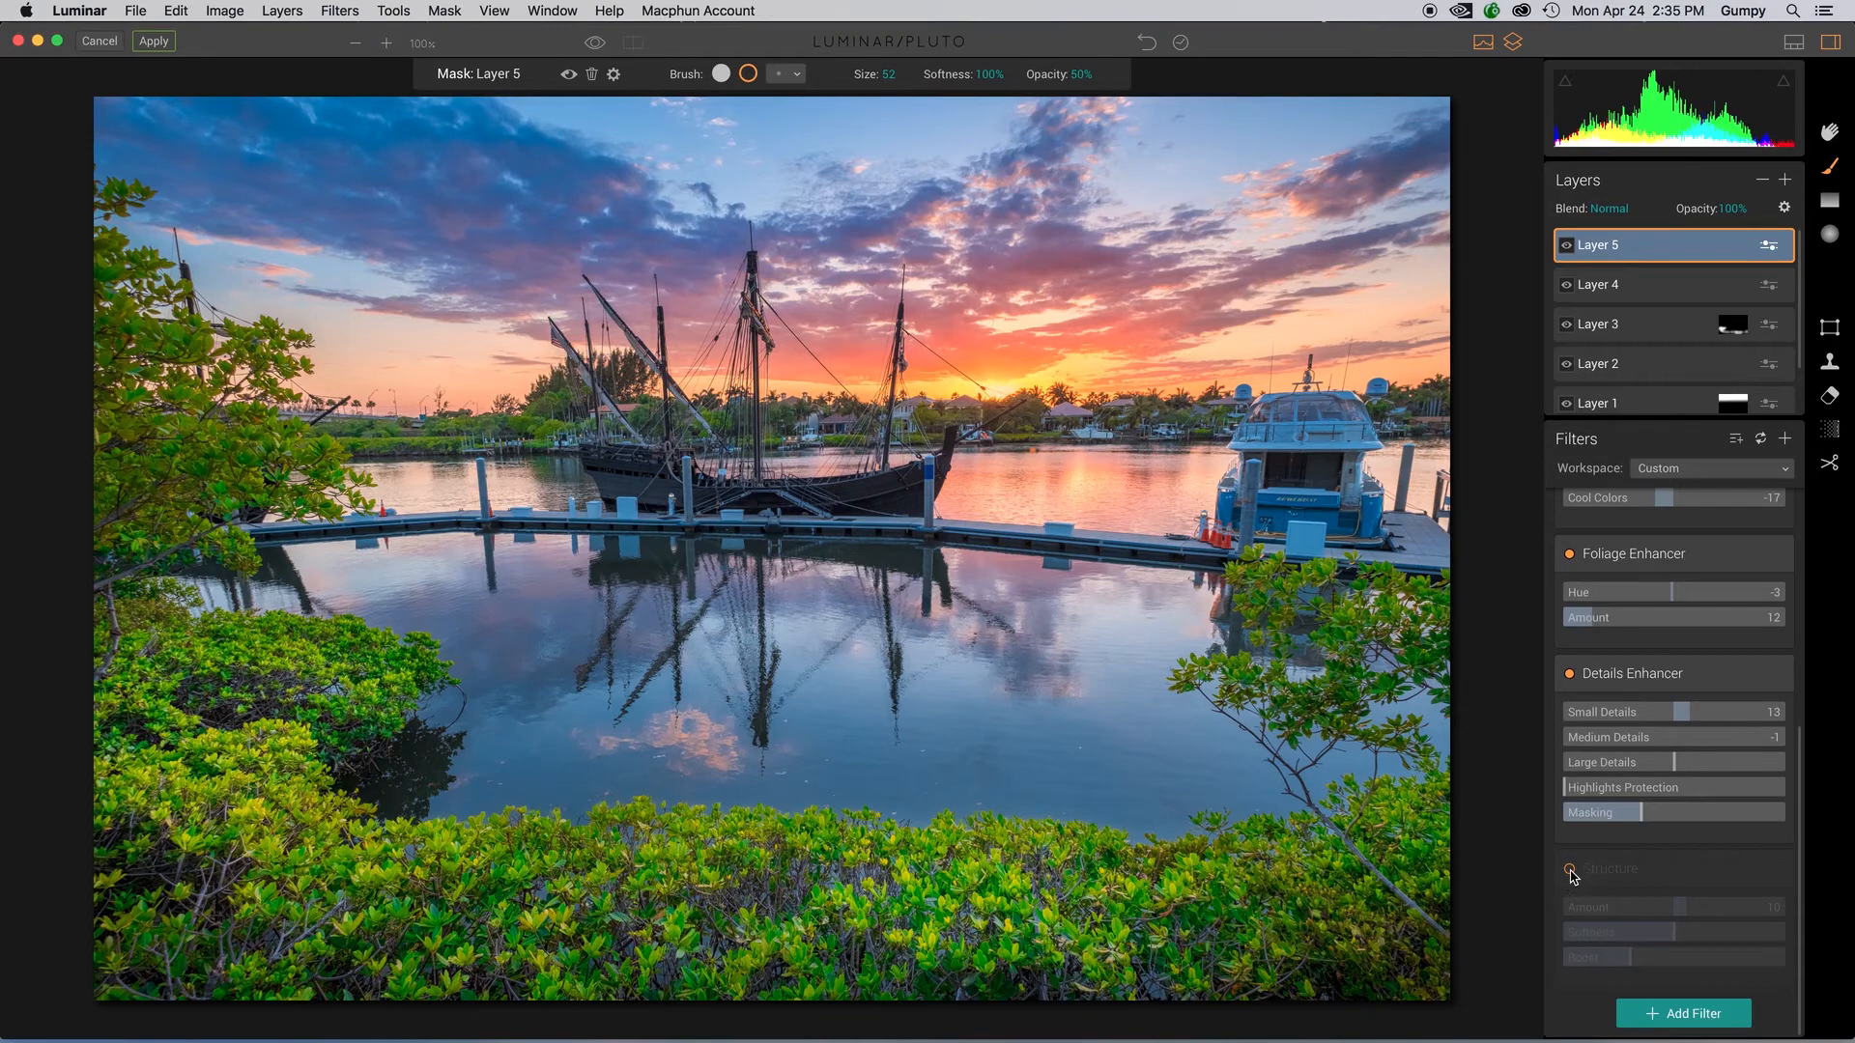
click(1570, 872)
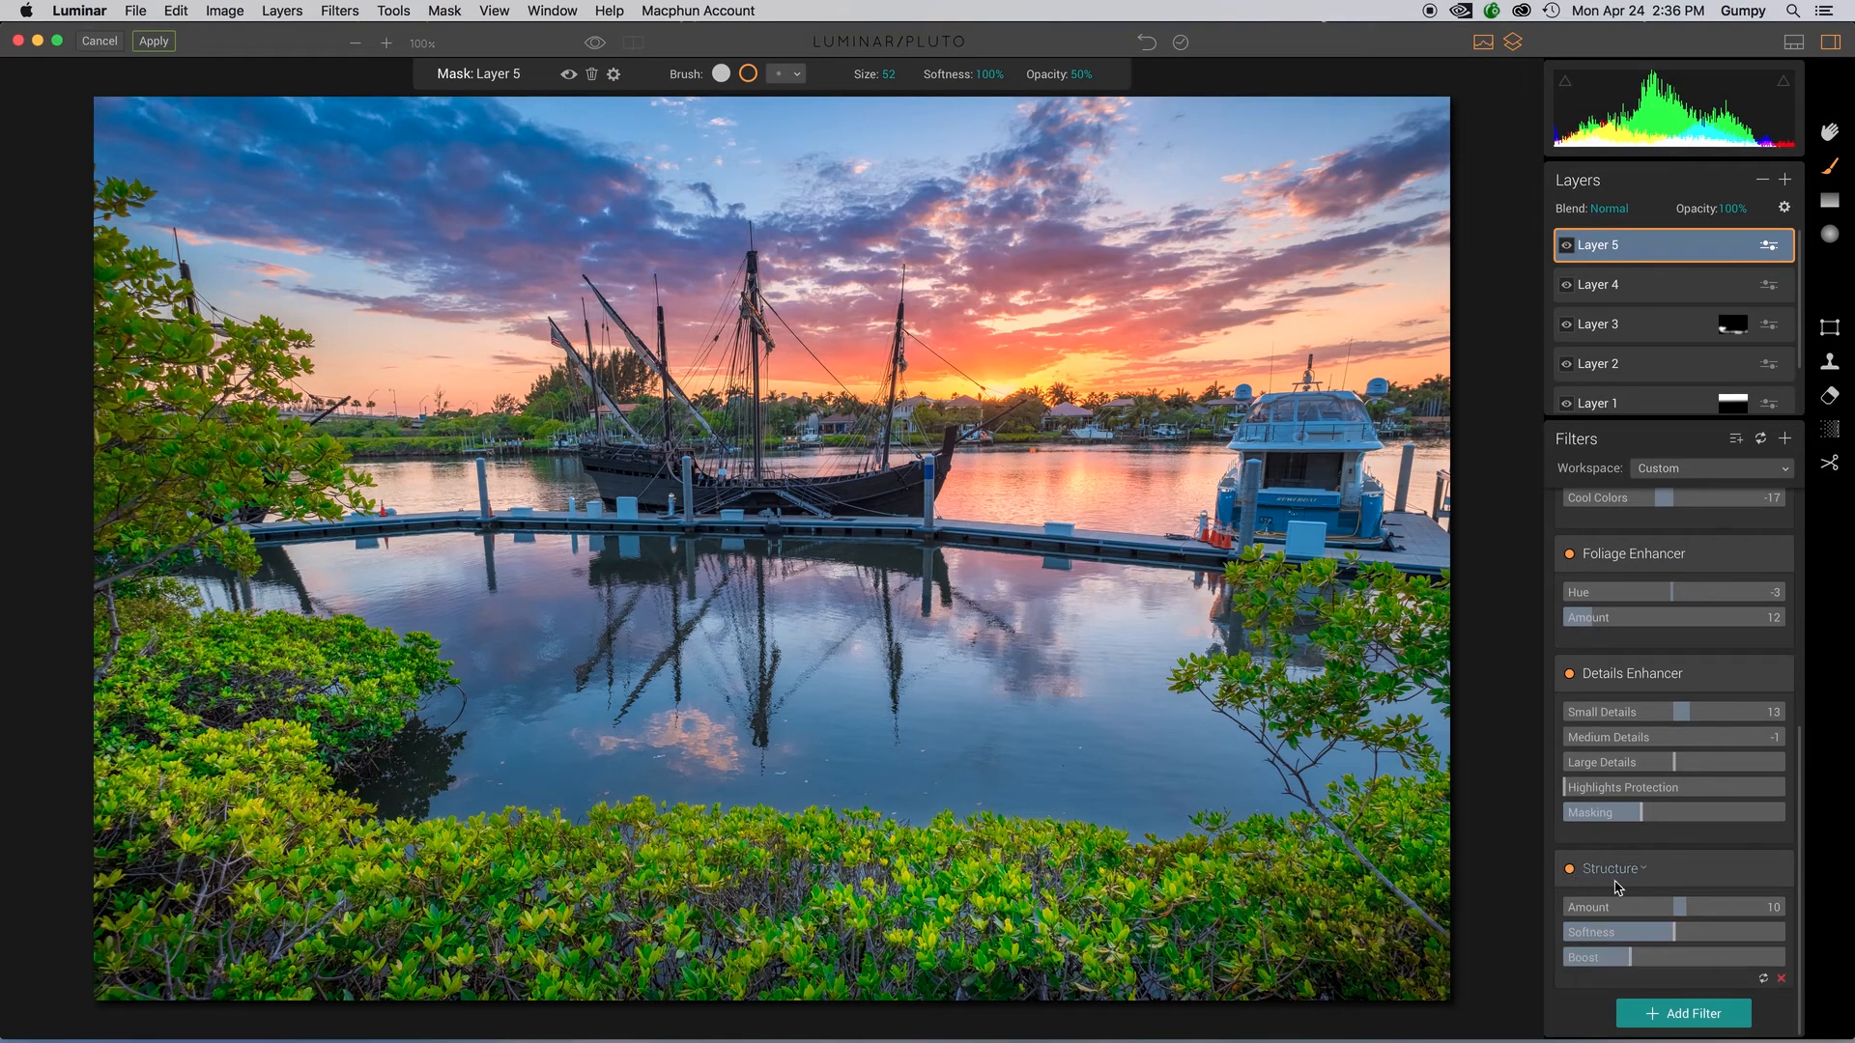
click(1782, 980)
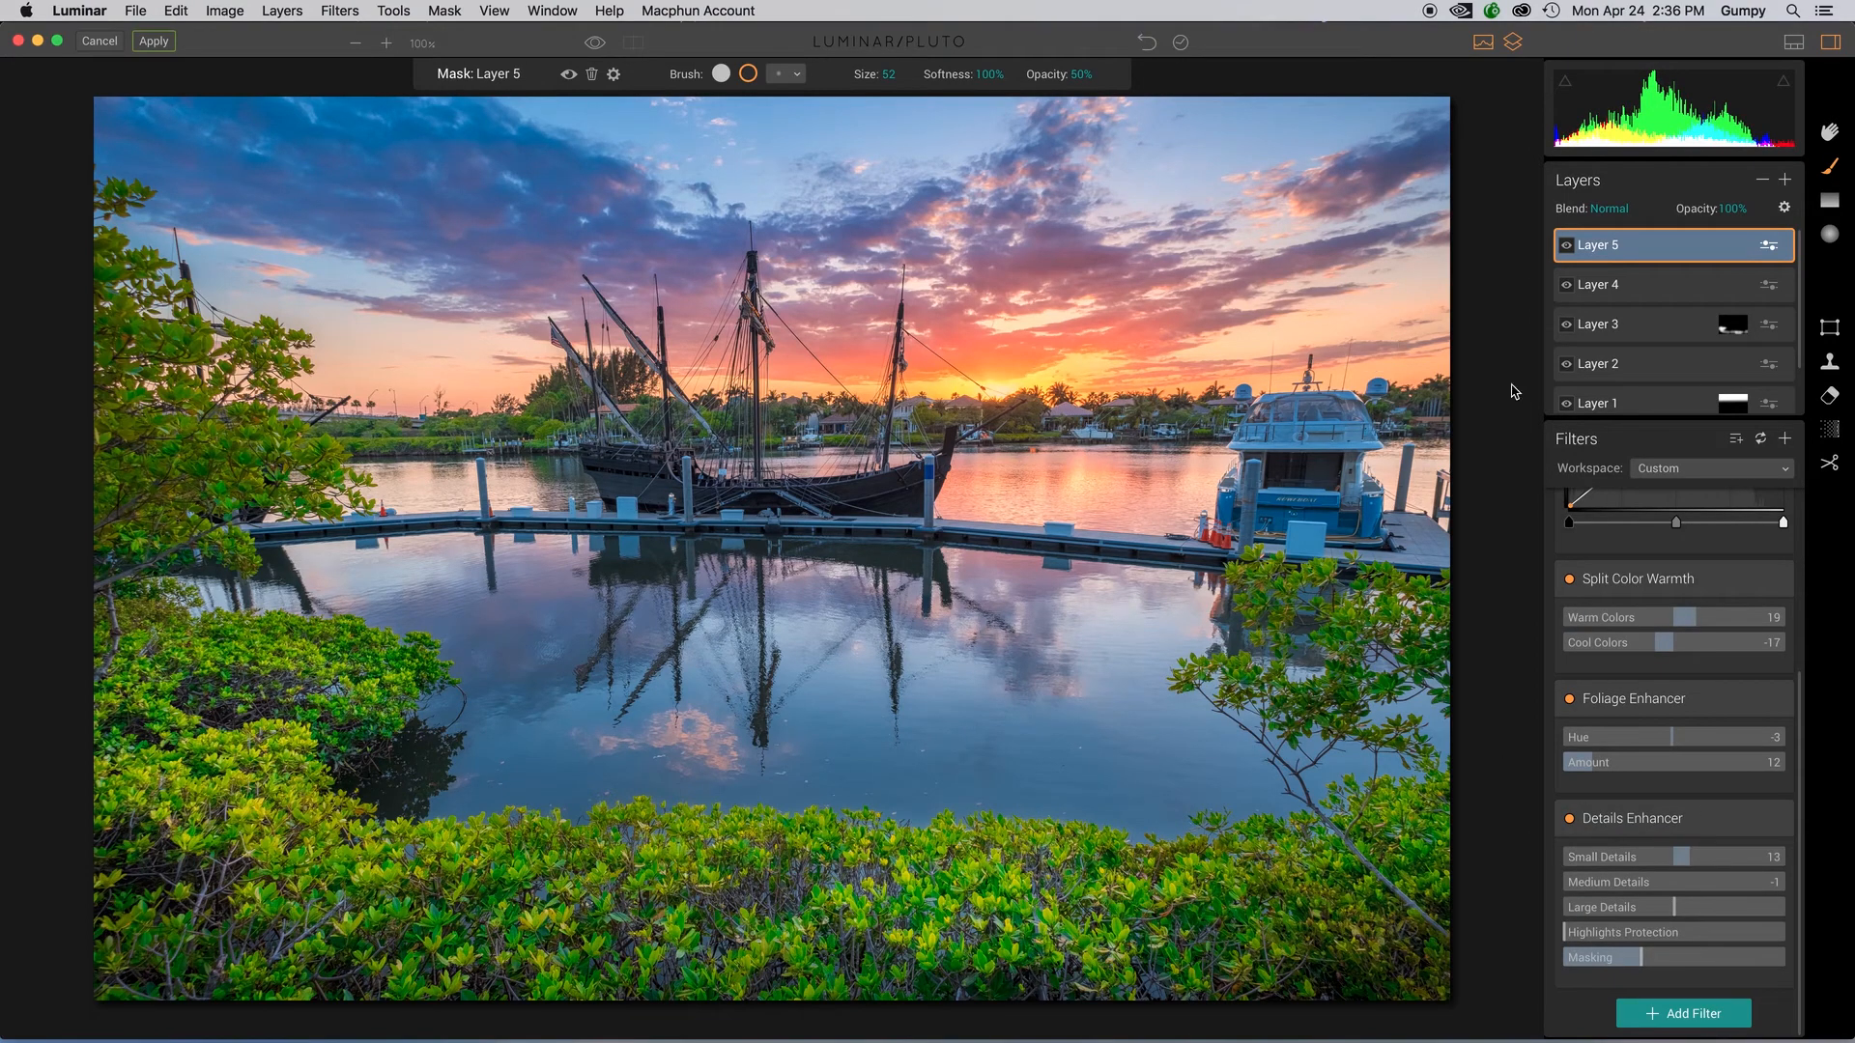
Step: Add a new adjustment layer with a Structure filter and set its Amount to 10
click(1785, 182)
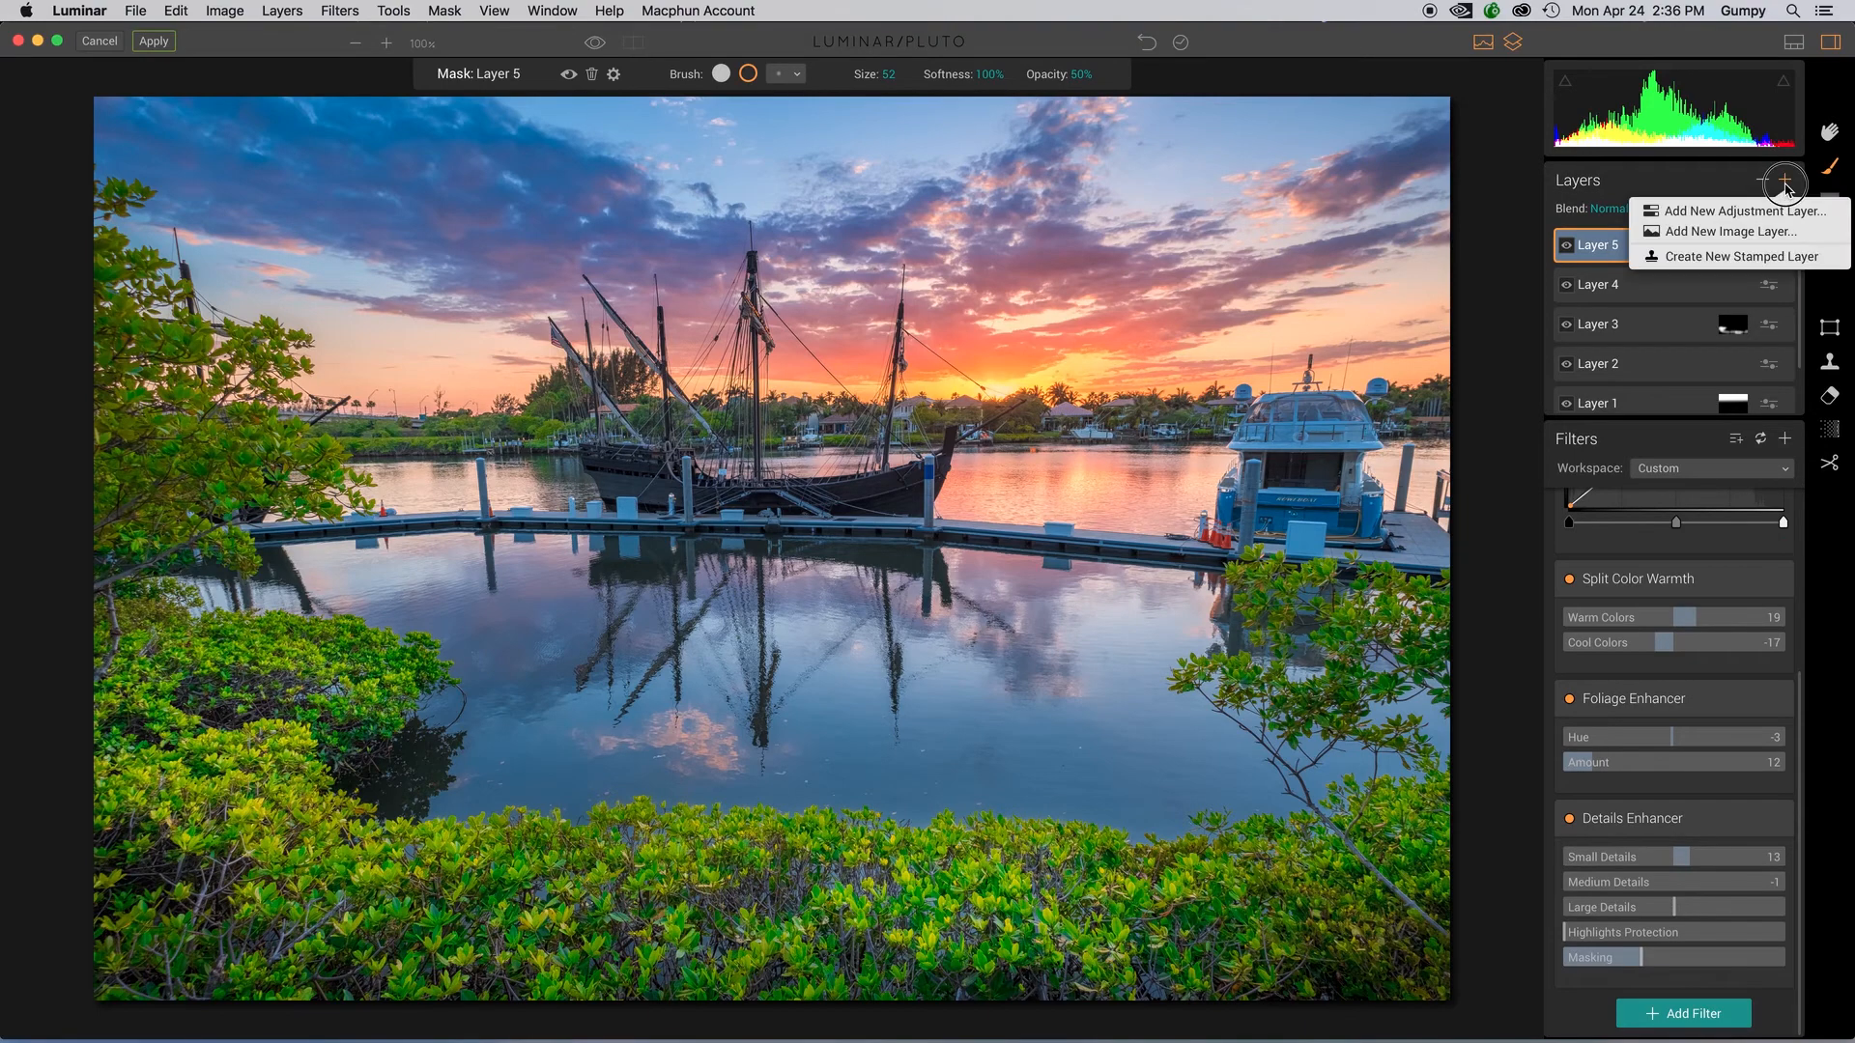
click(1748, 205)
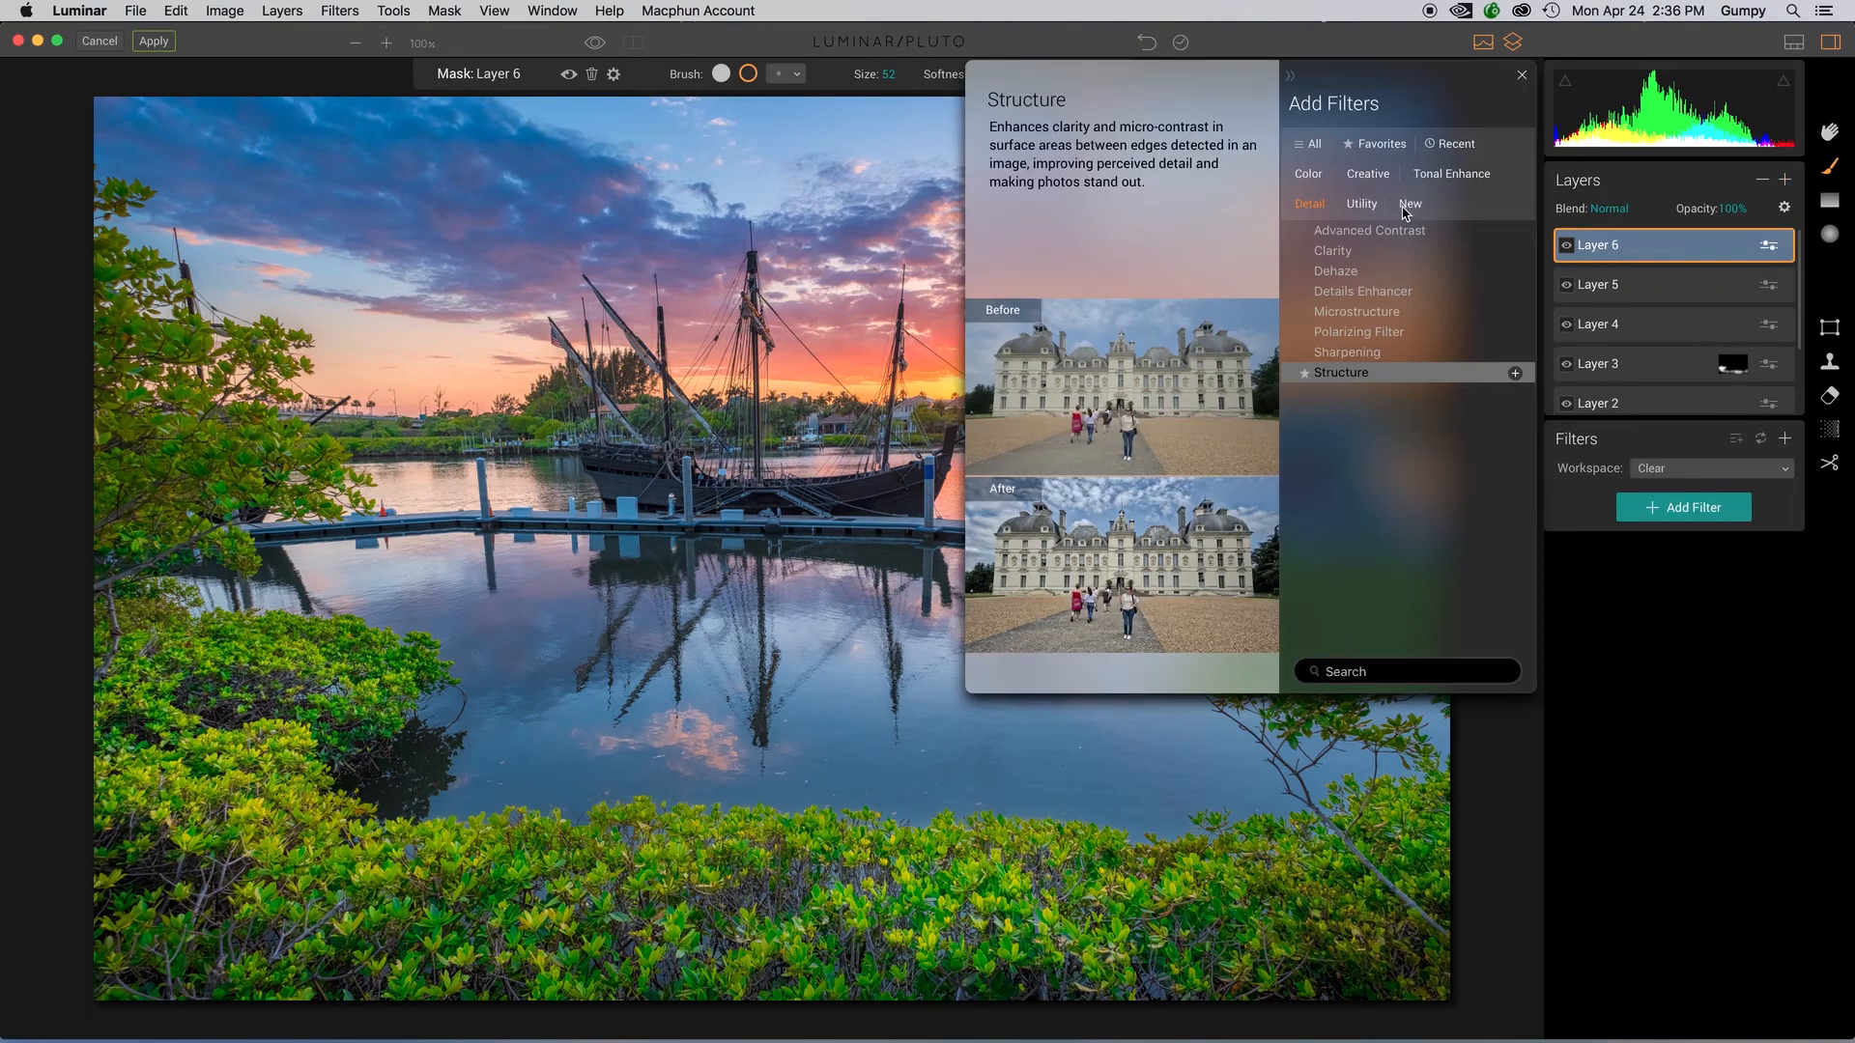
click(1343, 372)
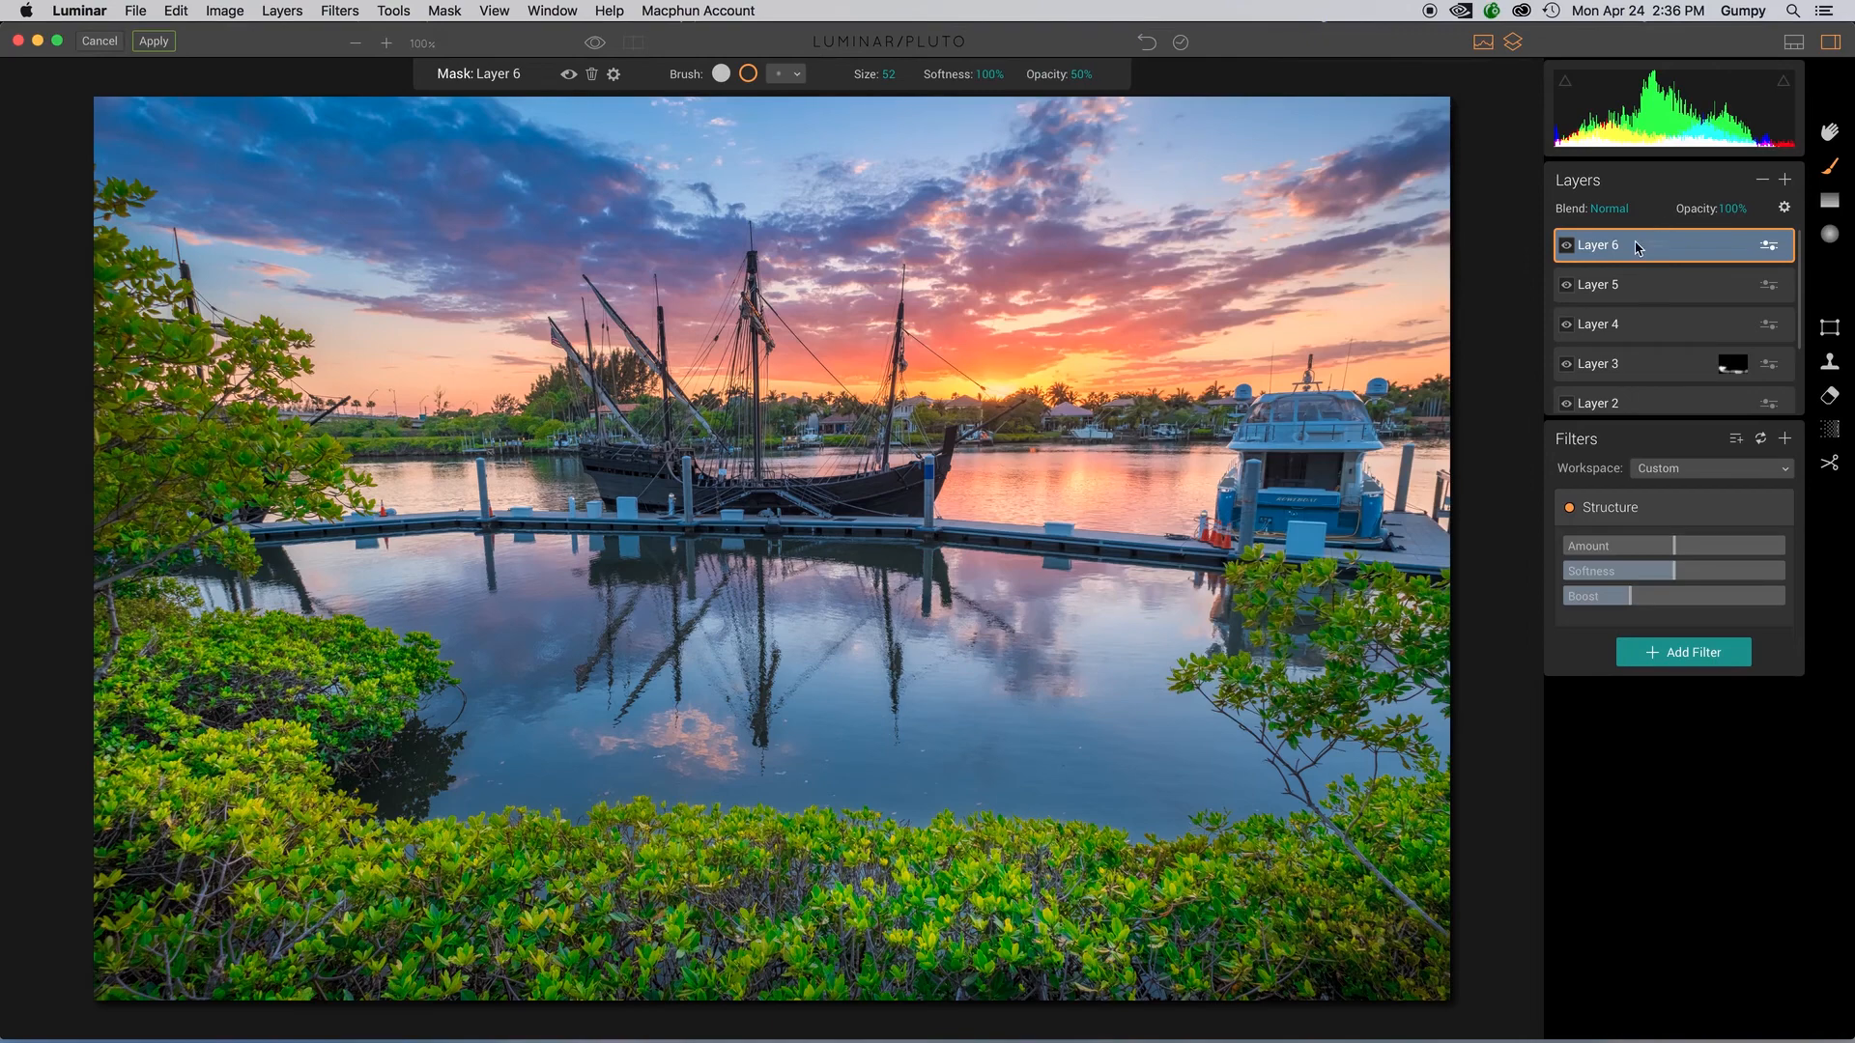
click(1676, 554)
drag(1677, 555, 1682, 557)
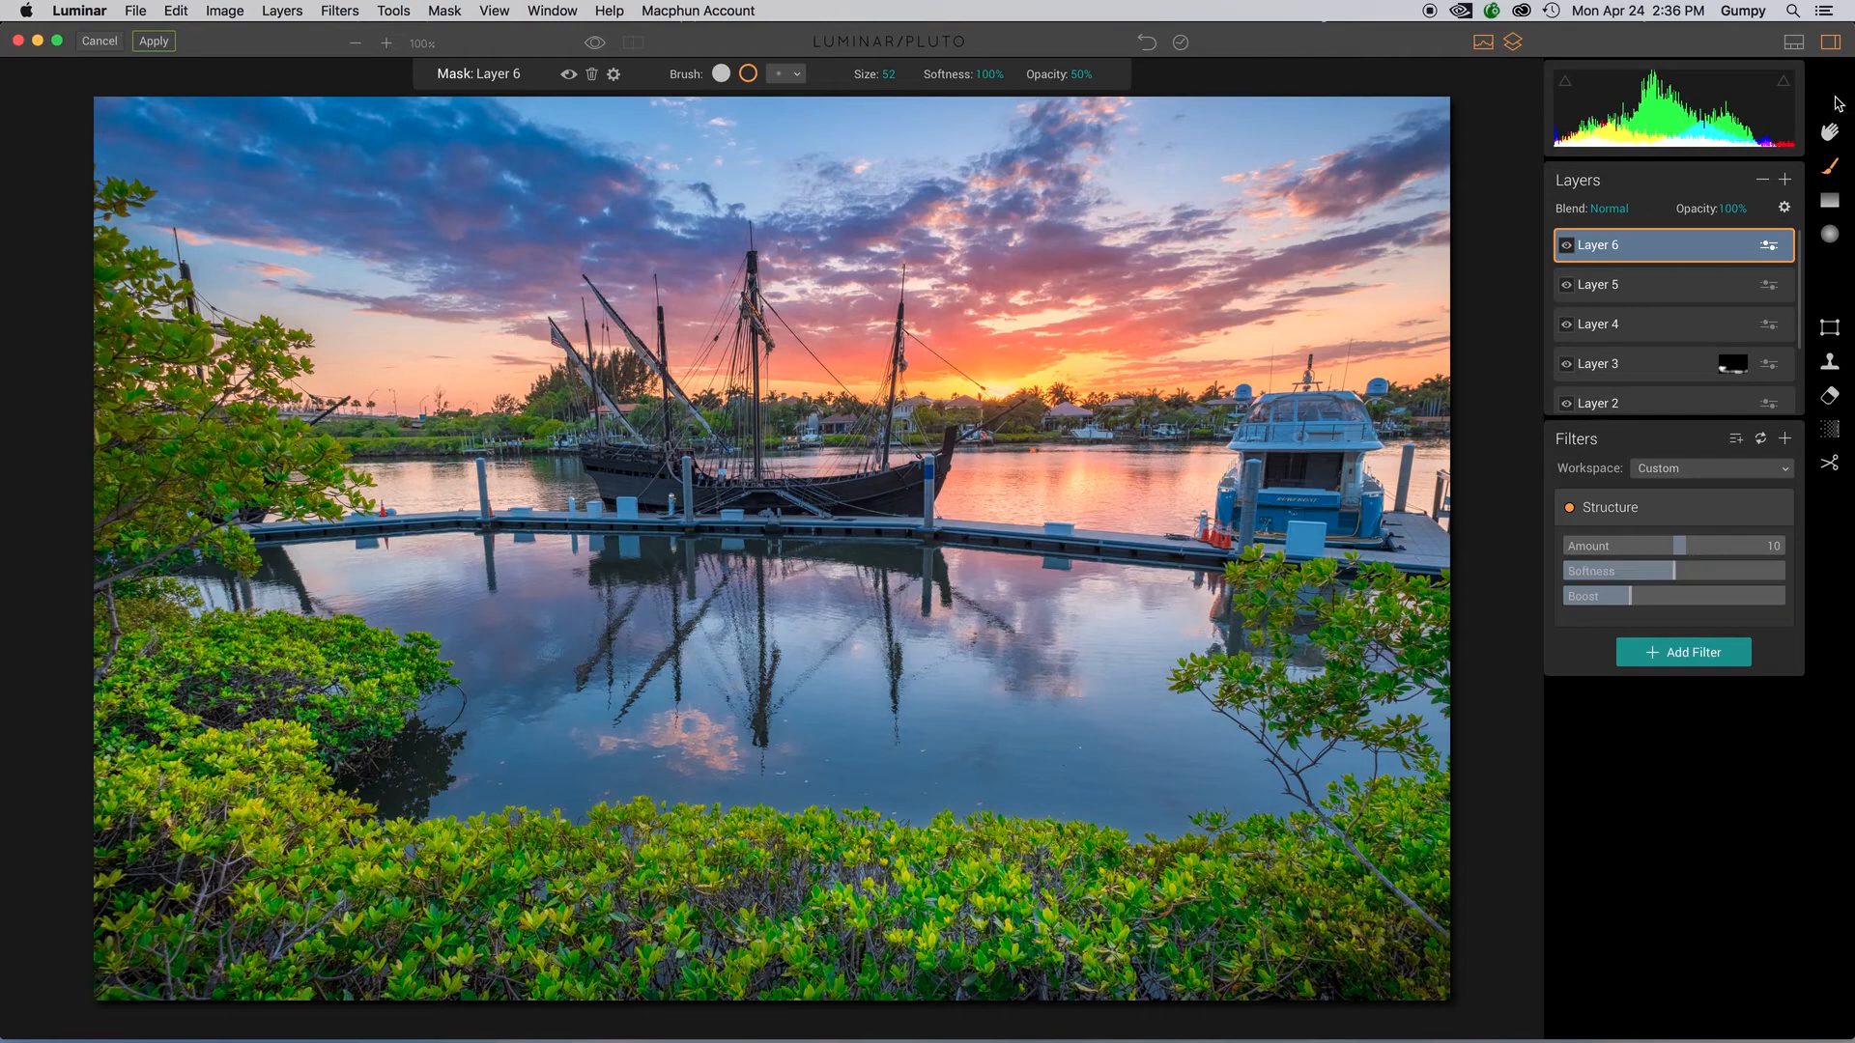
Step: Apply a gradient mask to the Structure layer that excludes the upper sky, fading in from above the horizon to the shoreline
click(1831, 200)
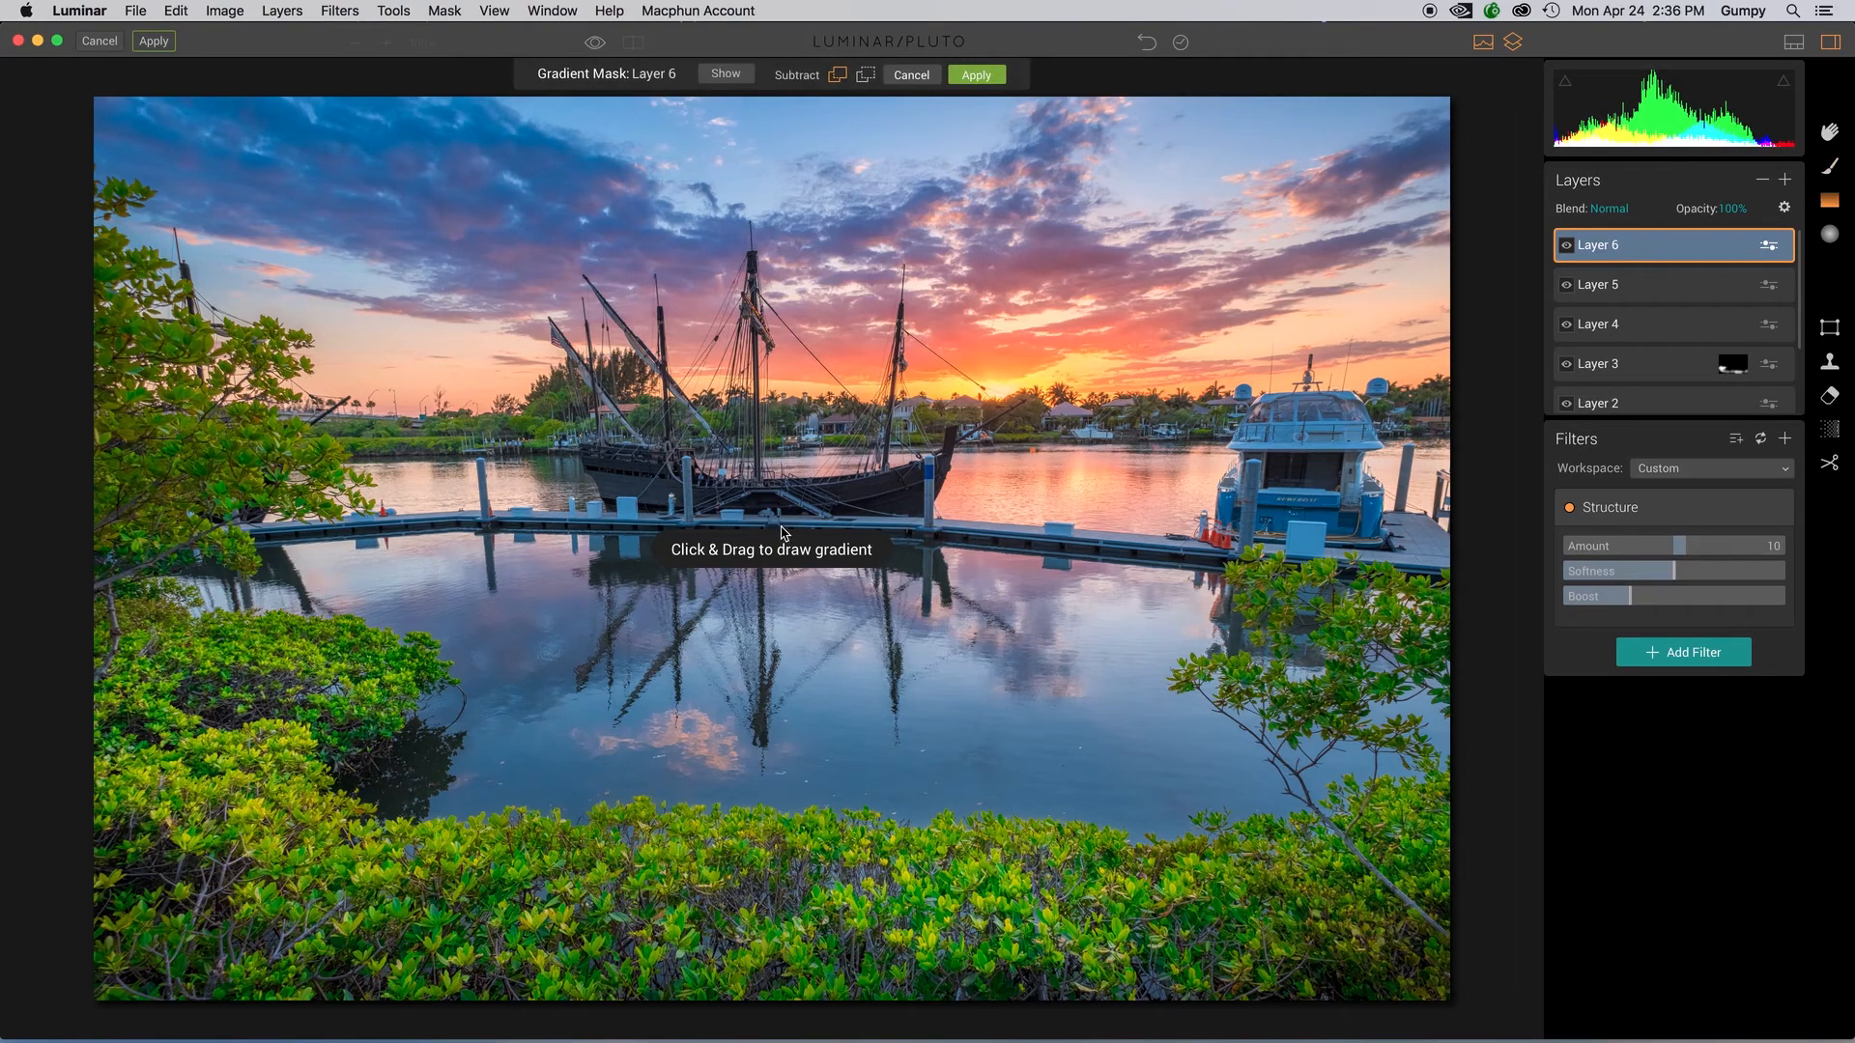
mouse_move(783, 532)
mouse_down()
mouse_move(768, 338)
mouse_move(782, 351)
mouse_up()
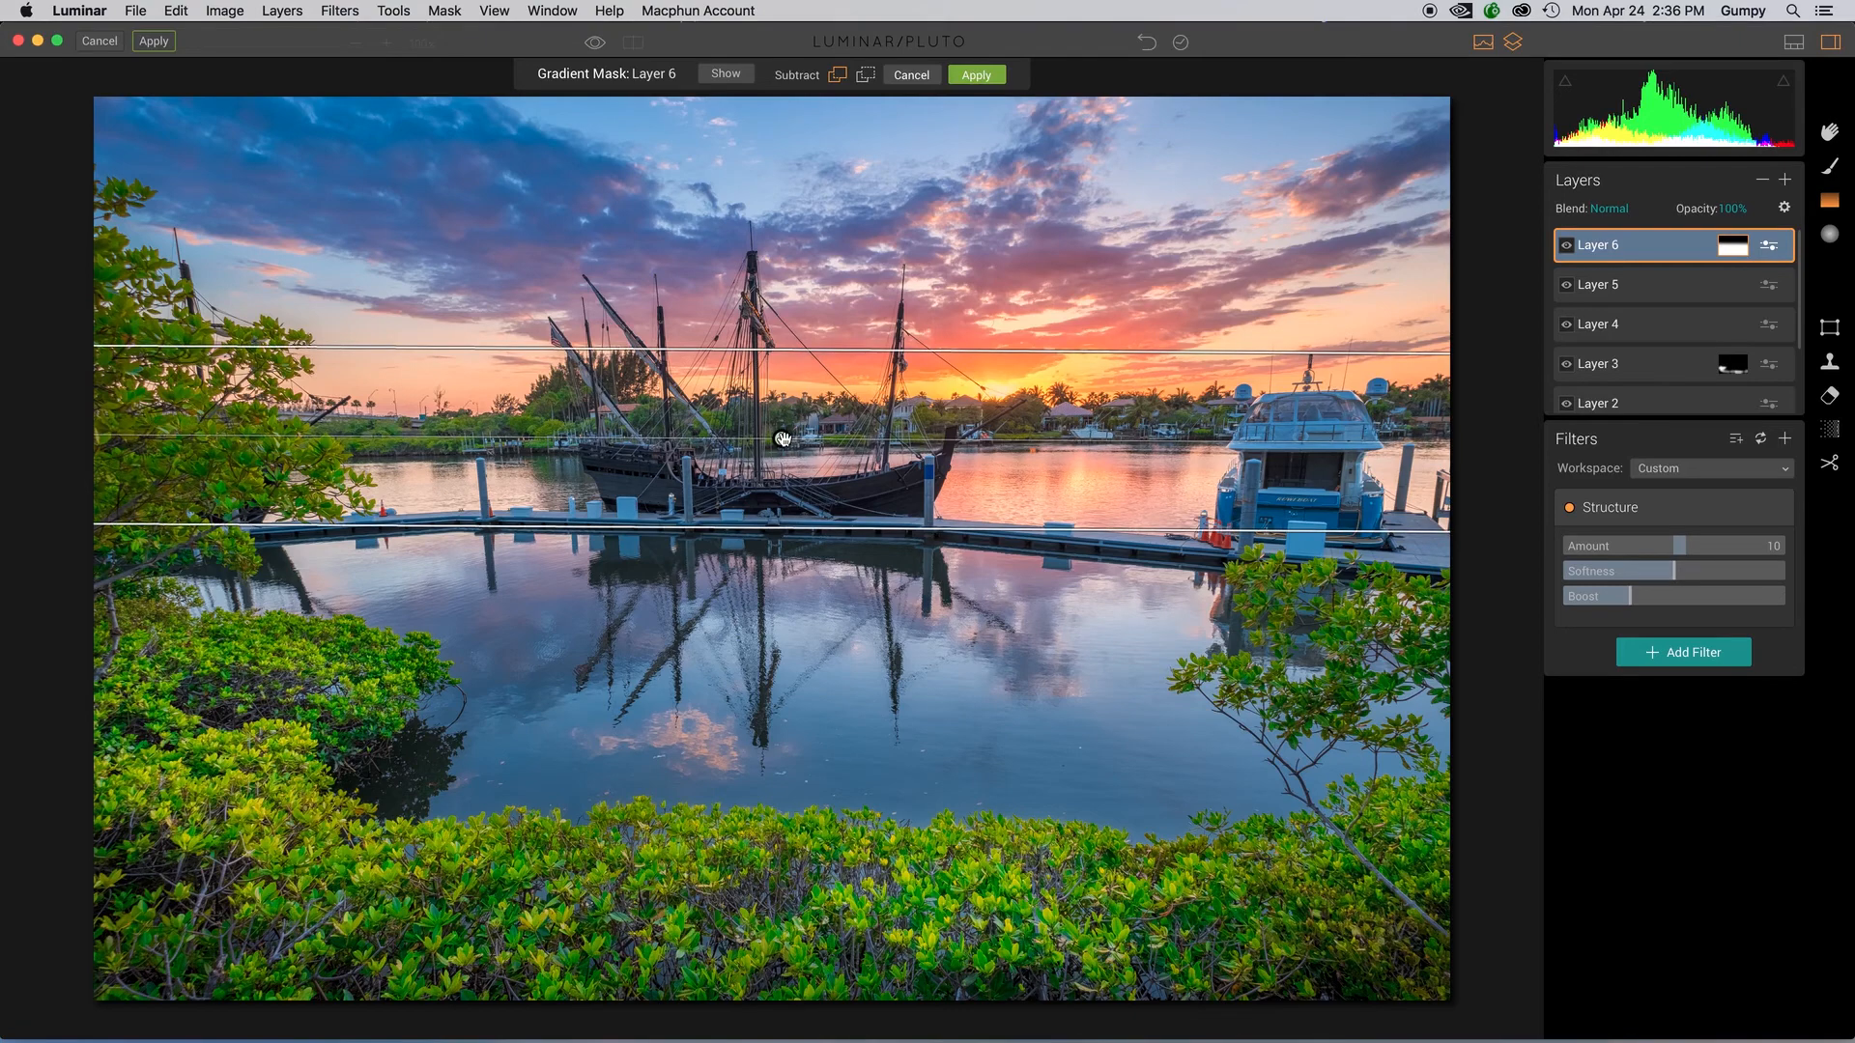
drag(782, 440, 774, 380)
drag(794, 466, 788, 440)
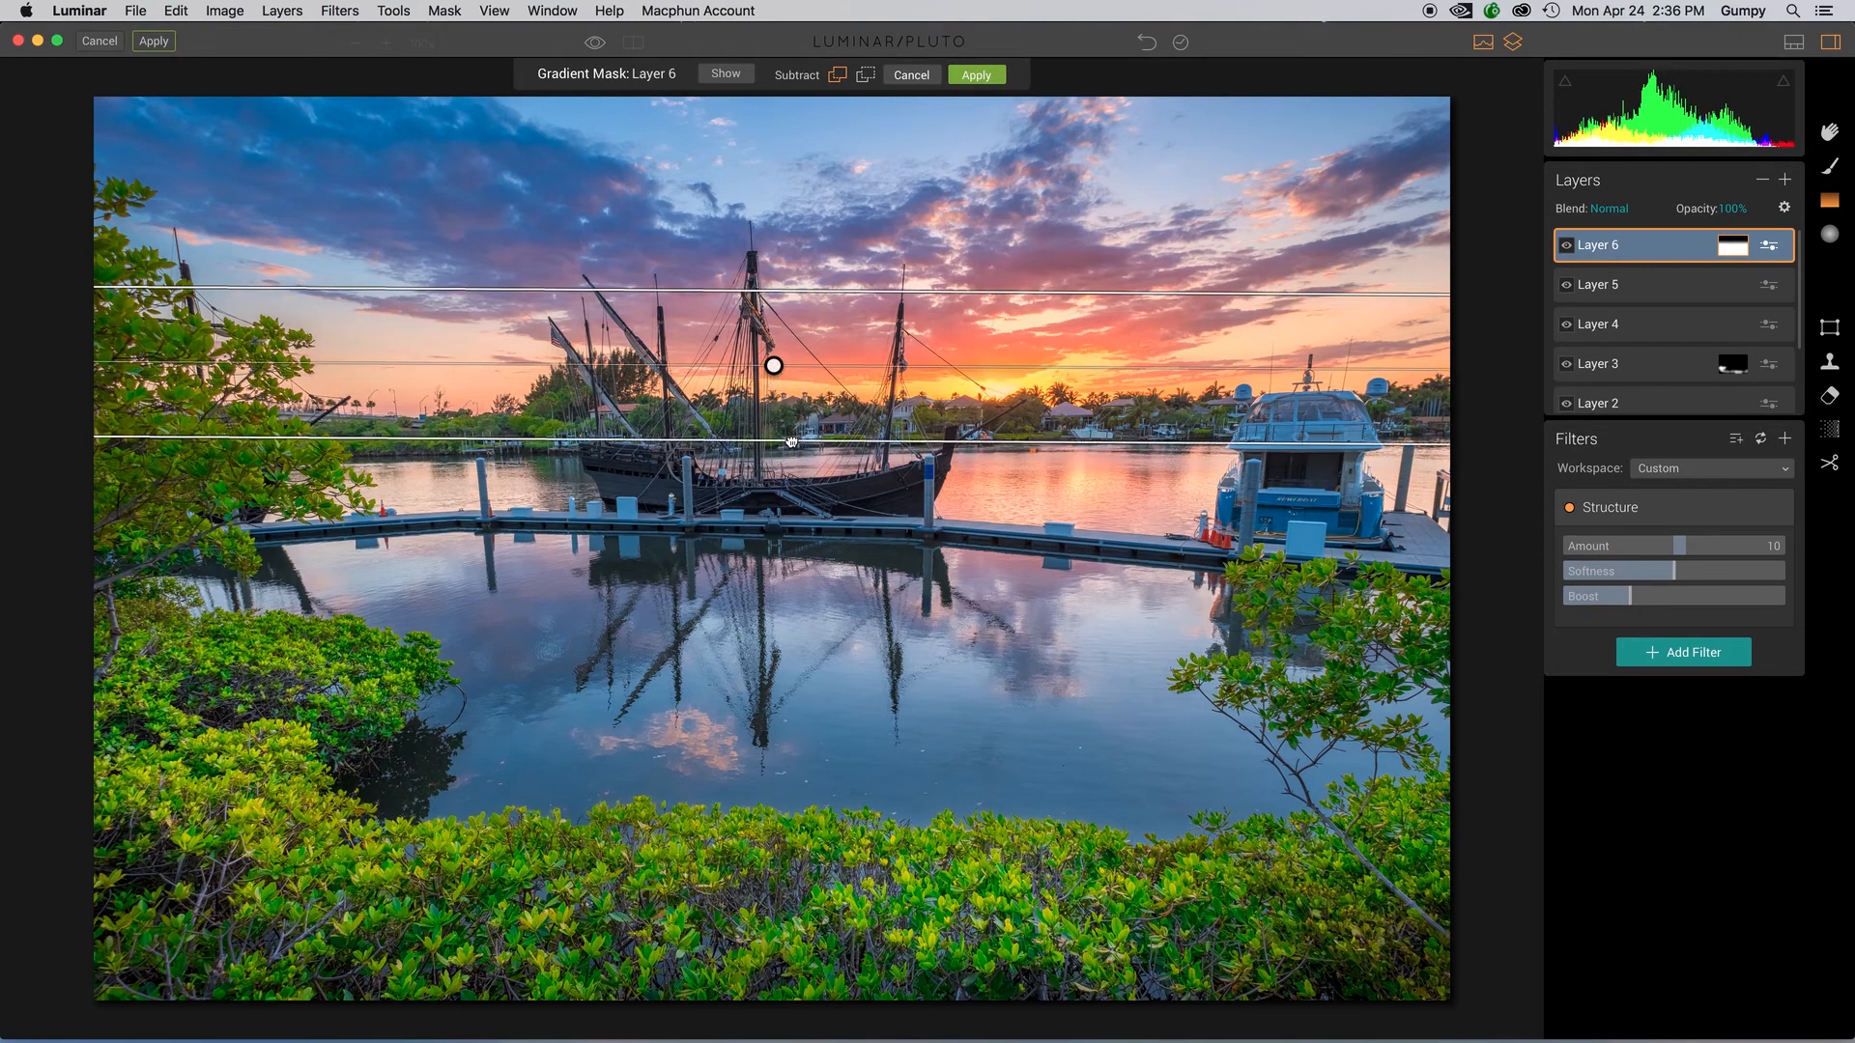
drag(783, 303, 778, 335)
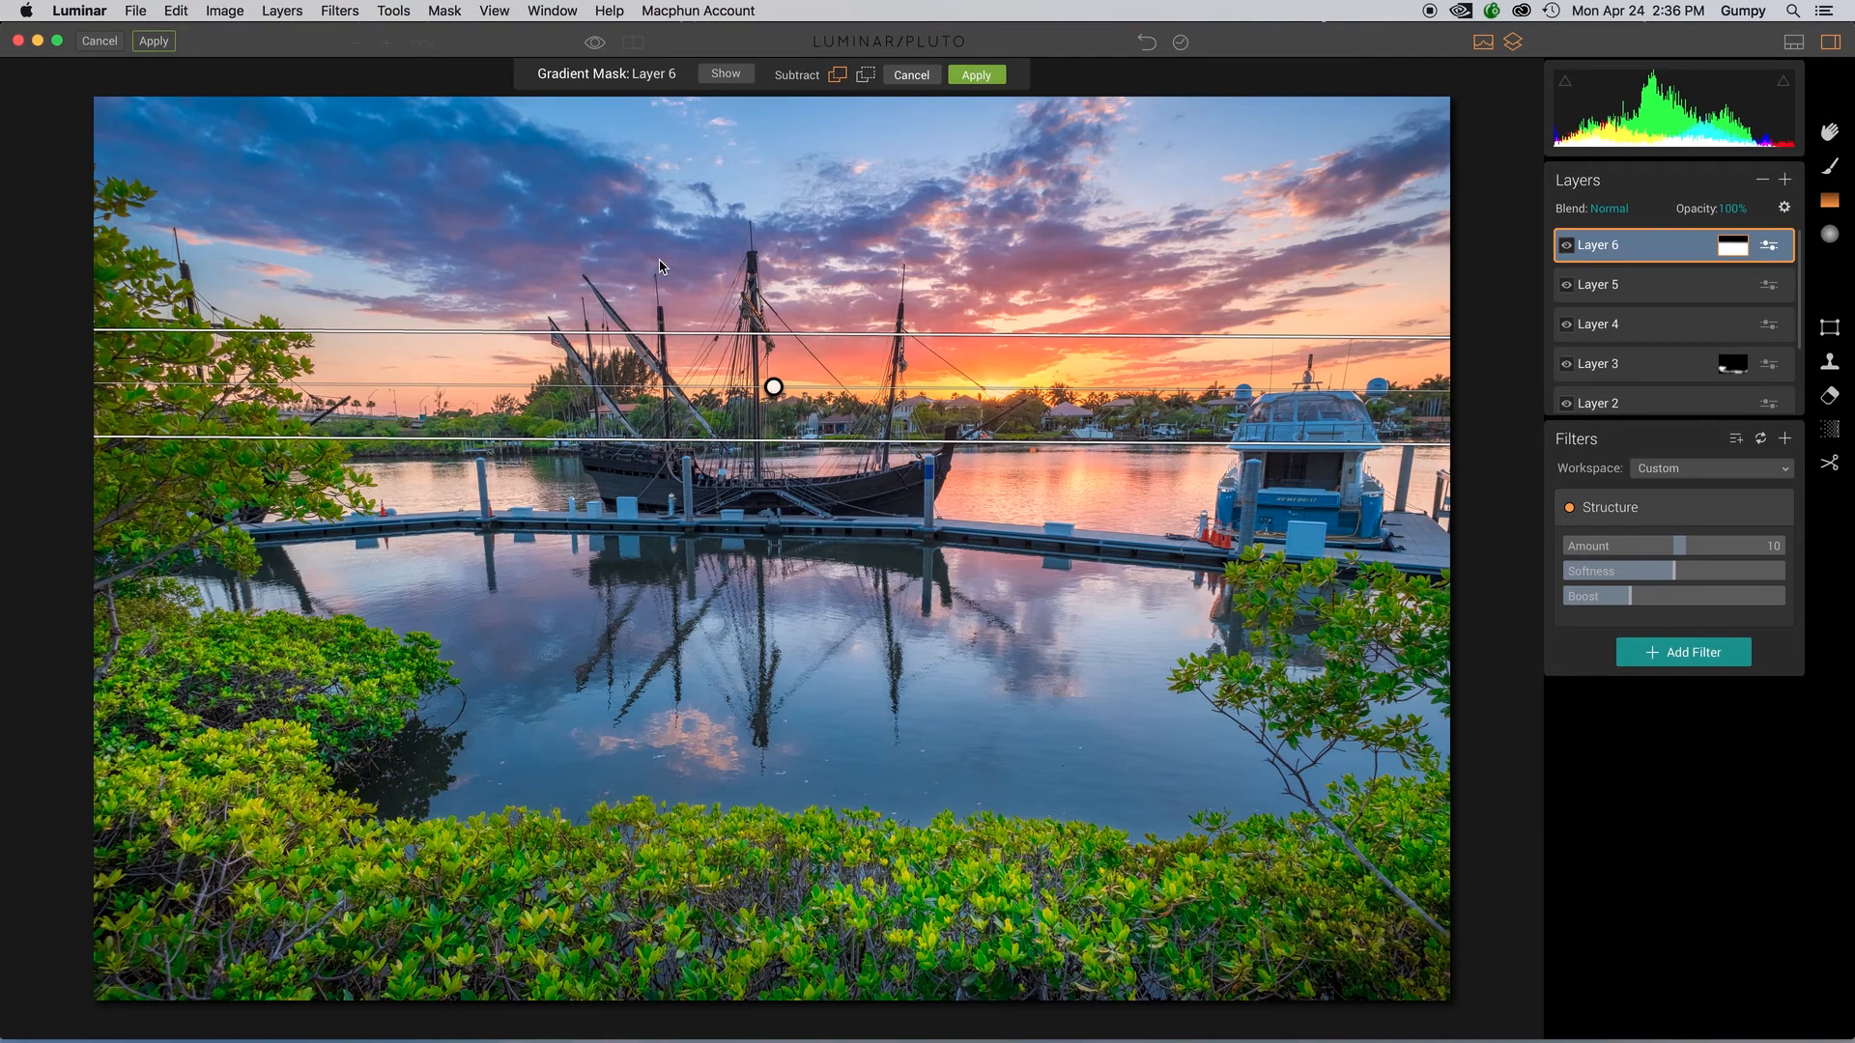
click(980, 77)
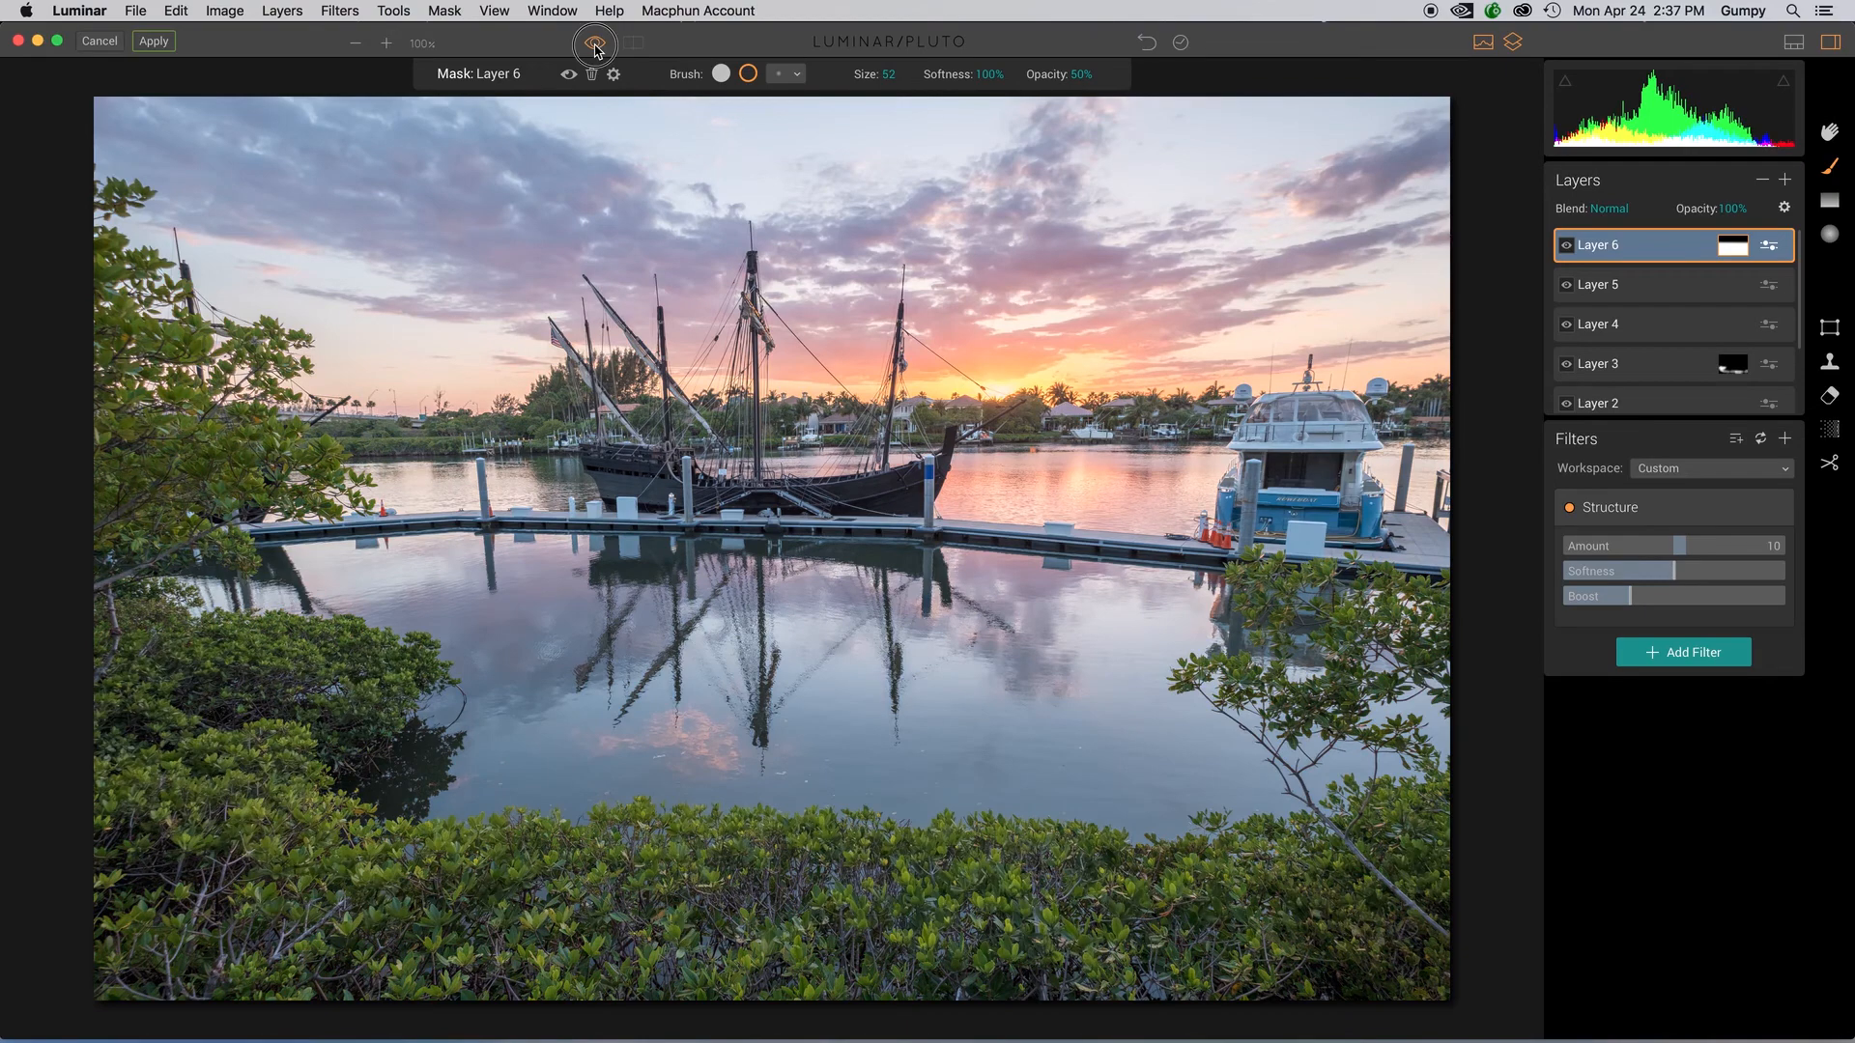
Step: Compare the photo before and after all Luminar edits, and apply the edits to send the result back to Lightroom
click(594, 44)
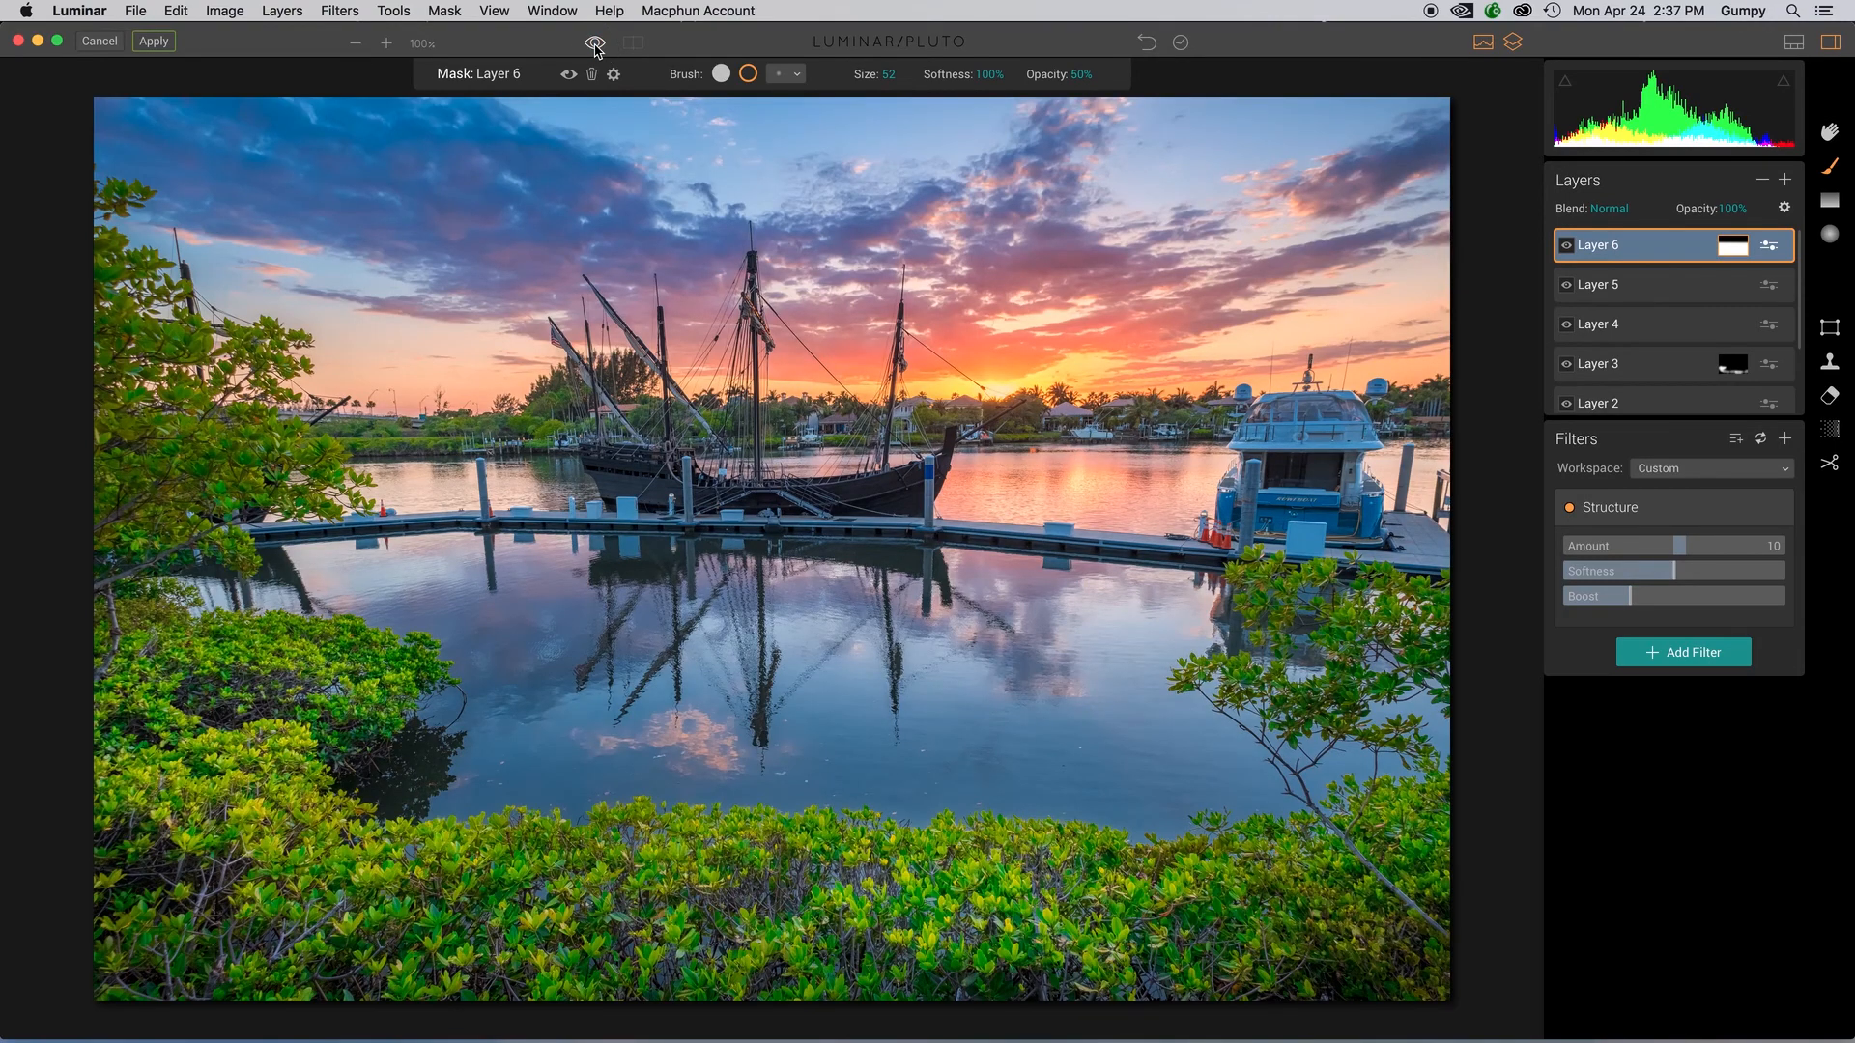
click(594, 44)
click(595, 45)
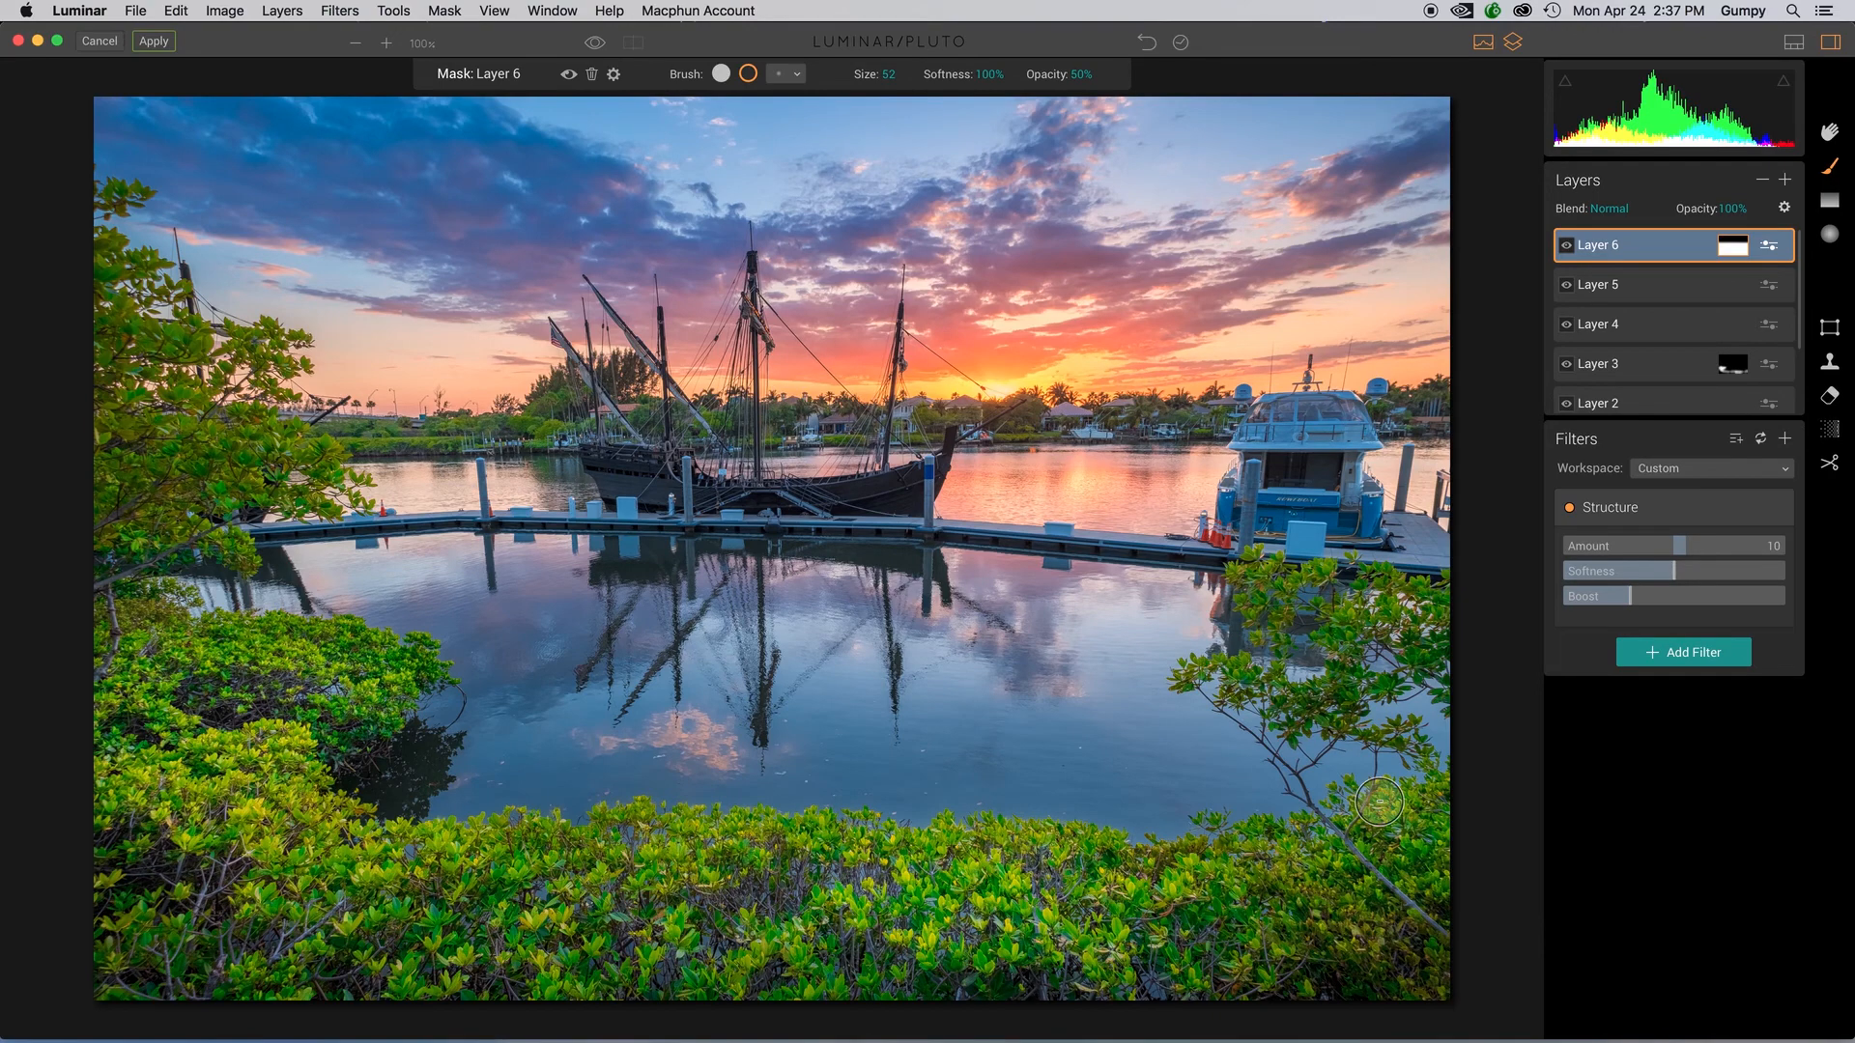
click(154, 43)
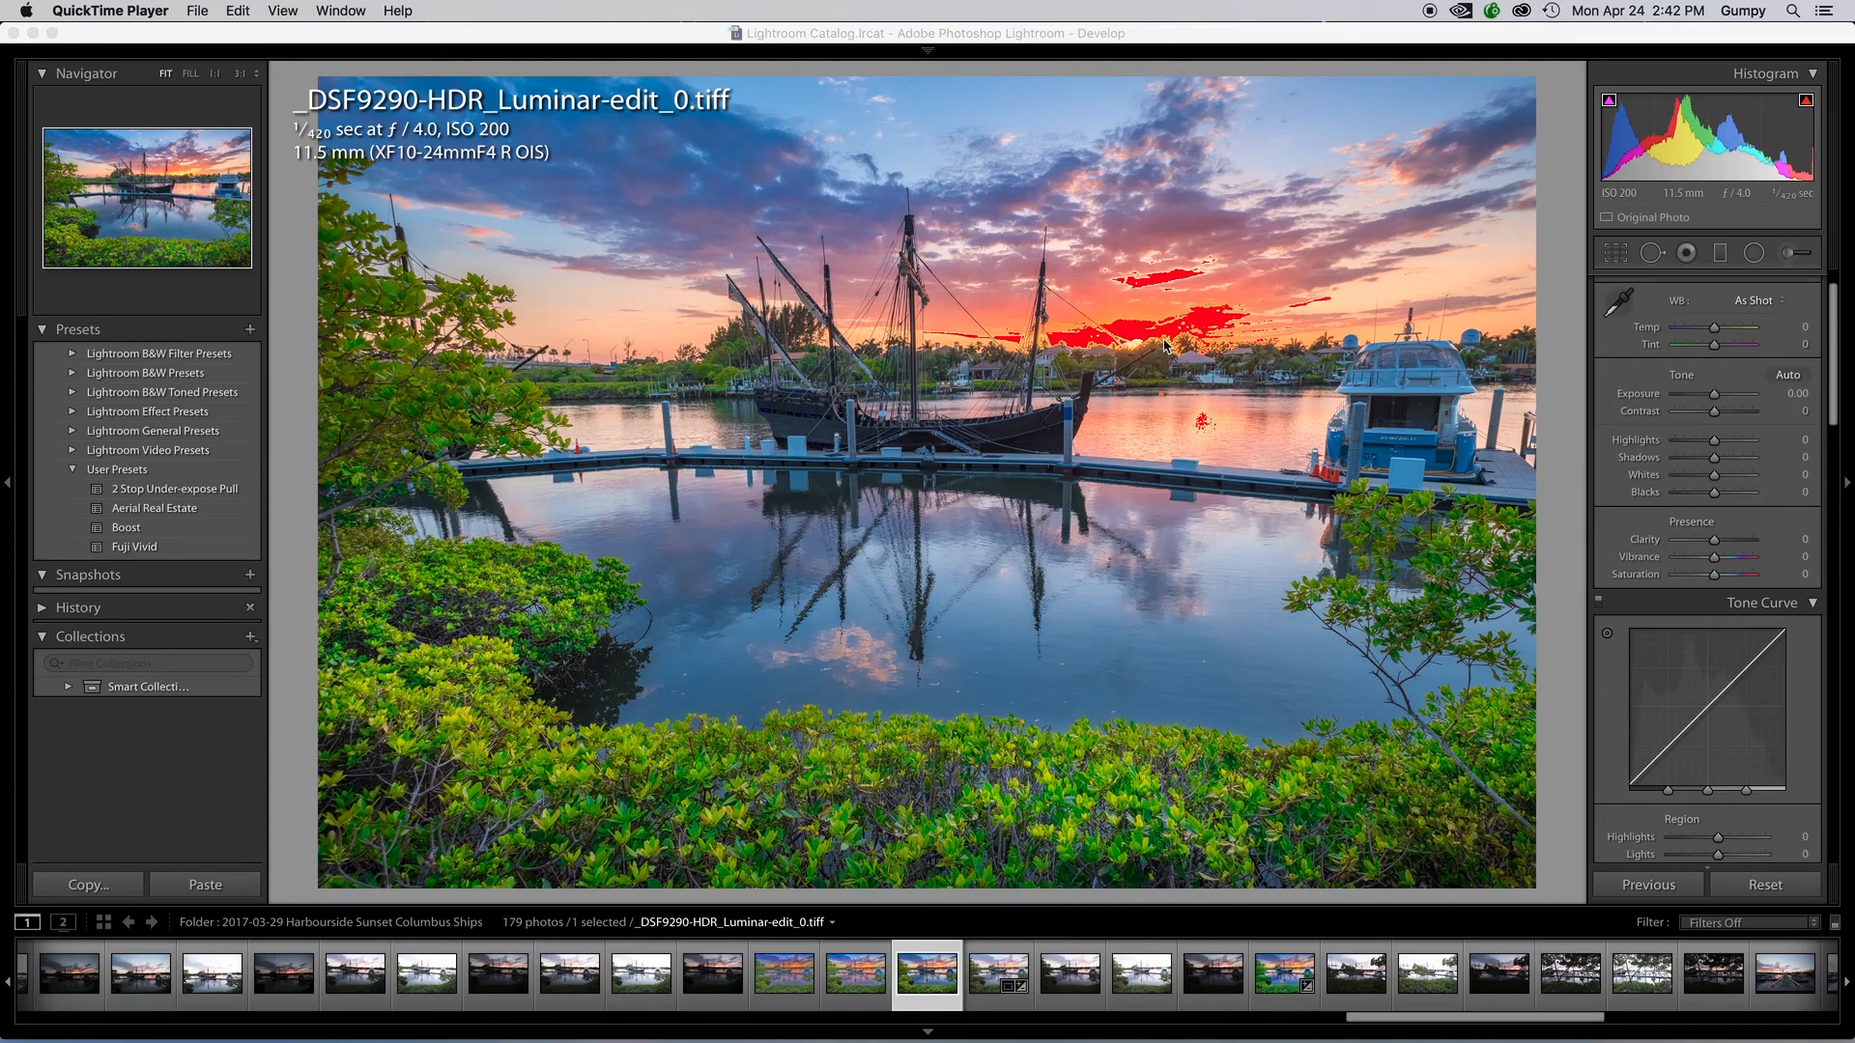
Step: Add a wide inverted radial filter around the setting sun in Lightroom and set its Whites to −5
click(1761, 259)
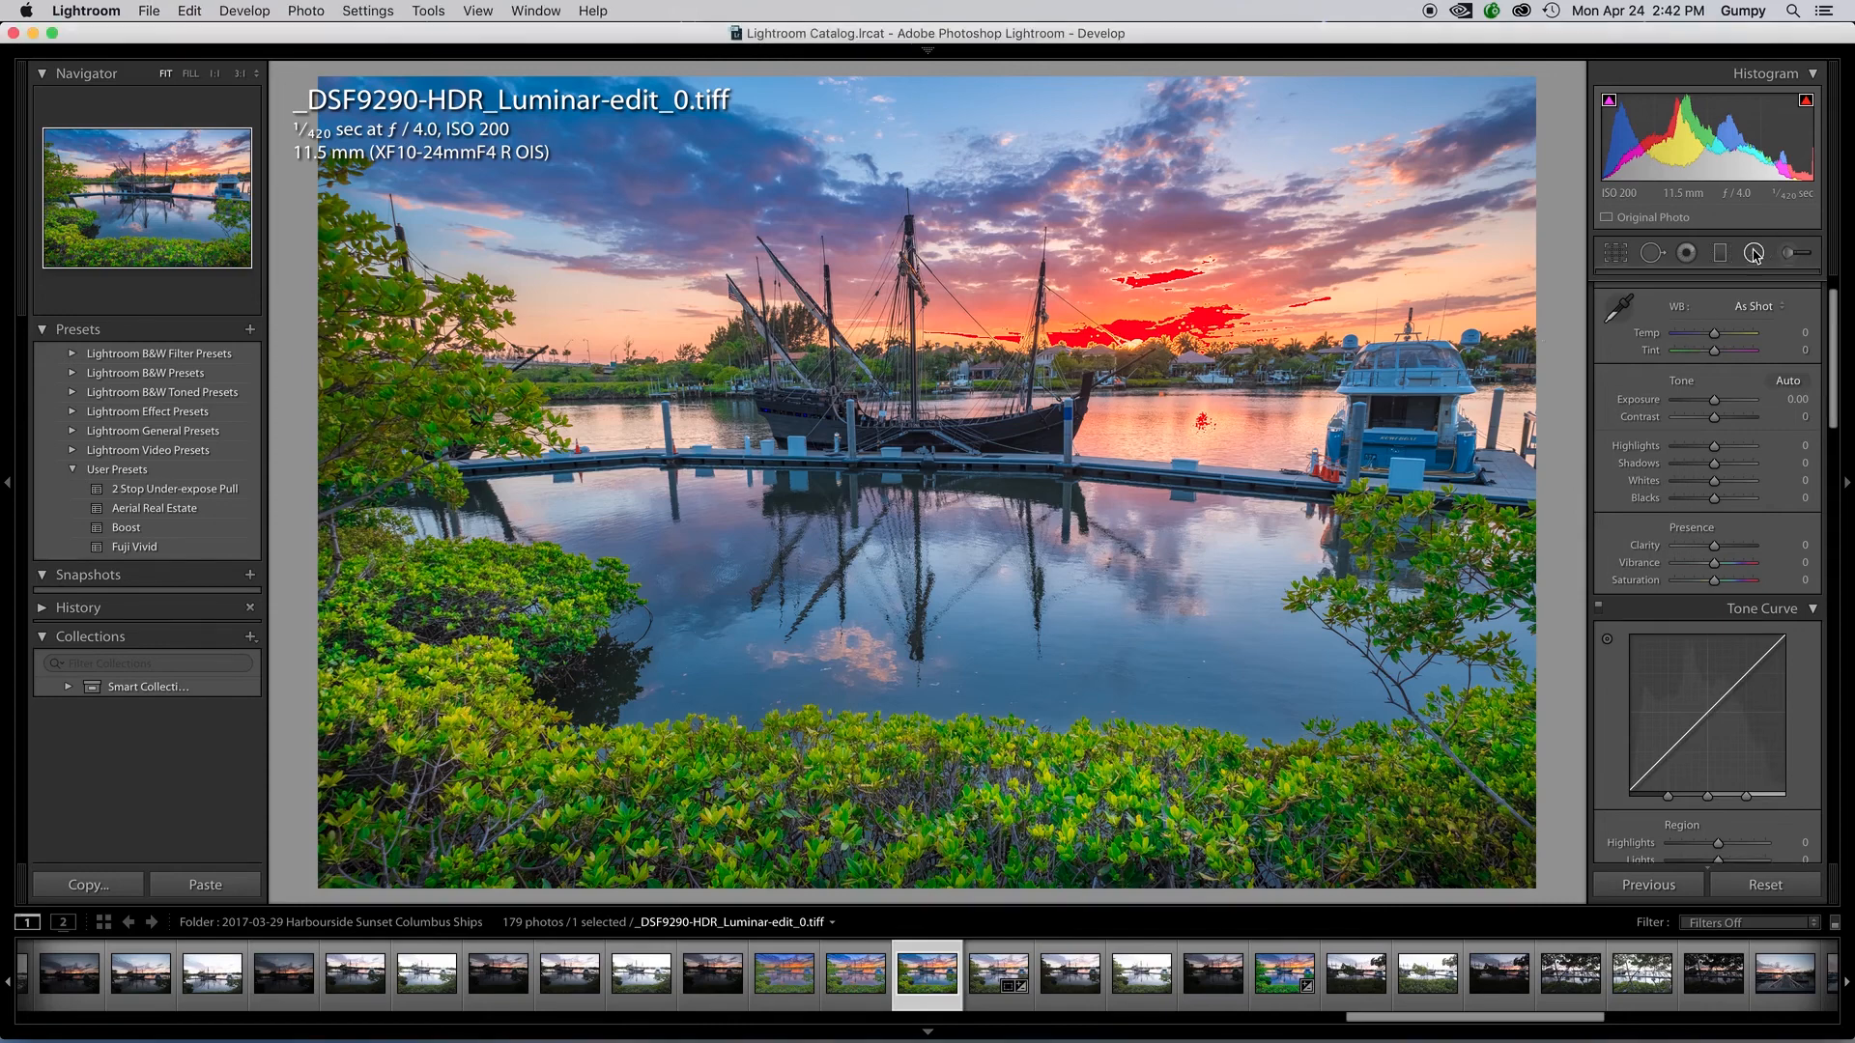
drag(897, 319, 1434, 470)
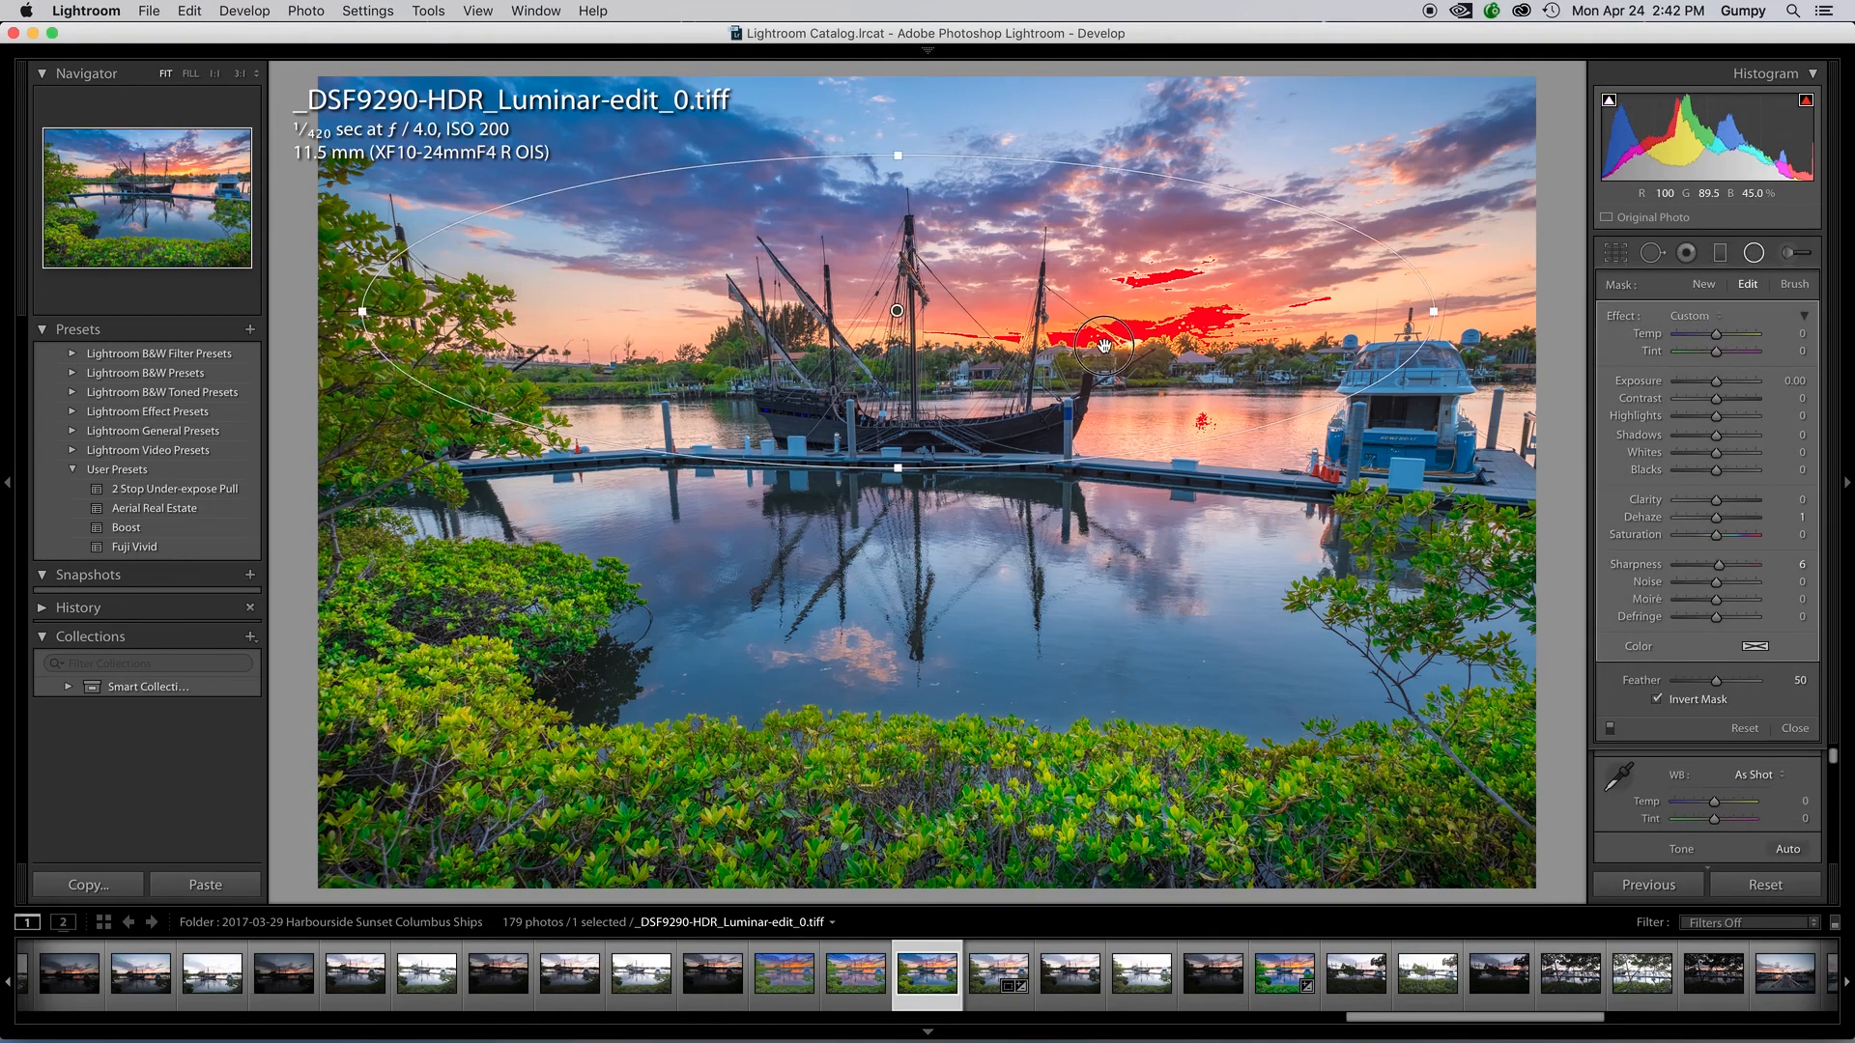
drag(1129, 346, 1275, 352)
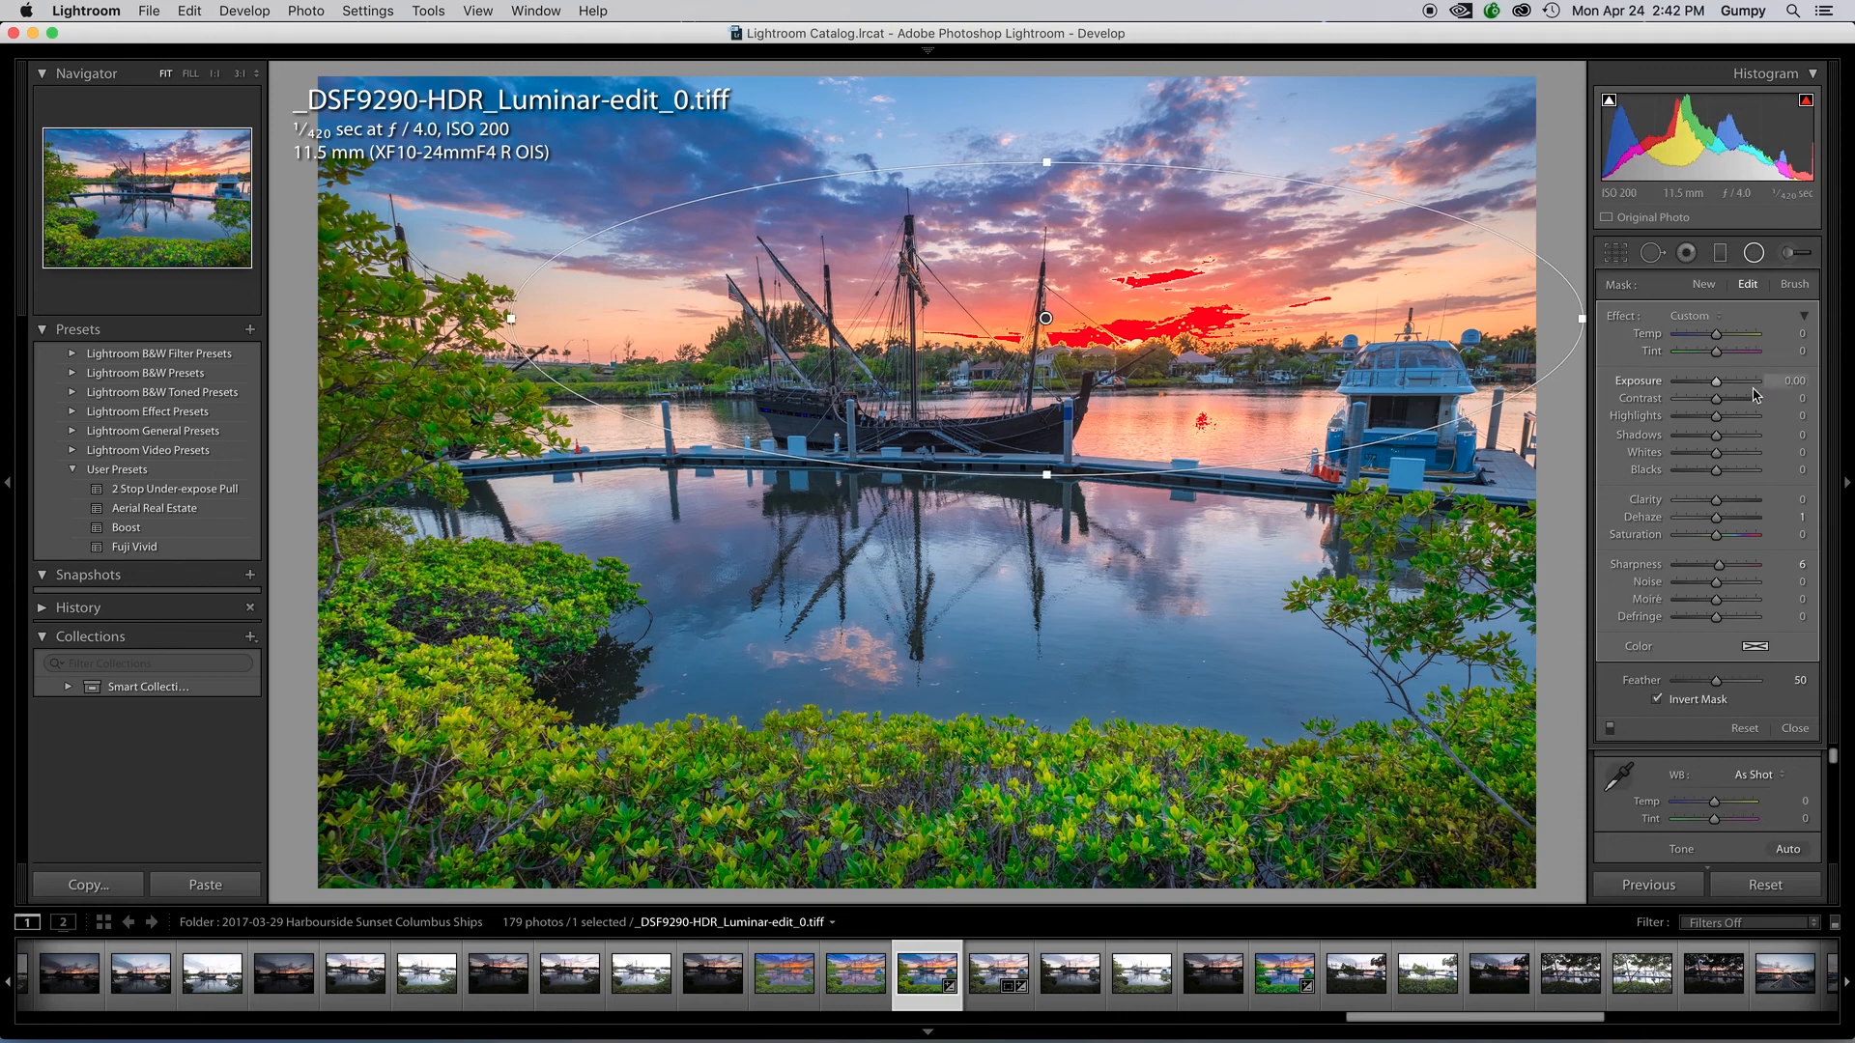
drag(1718, 452, 1716, 455)
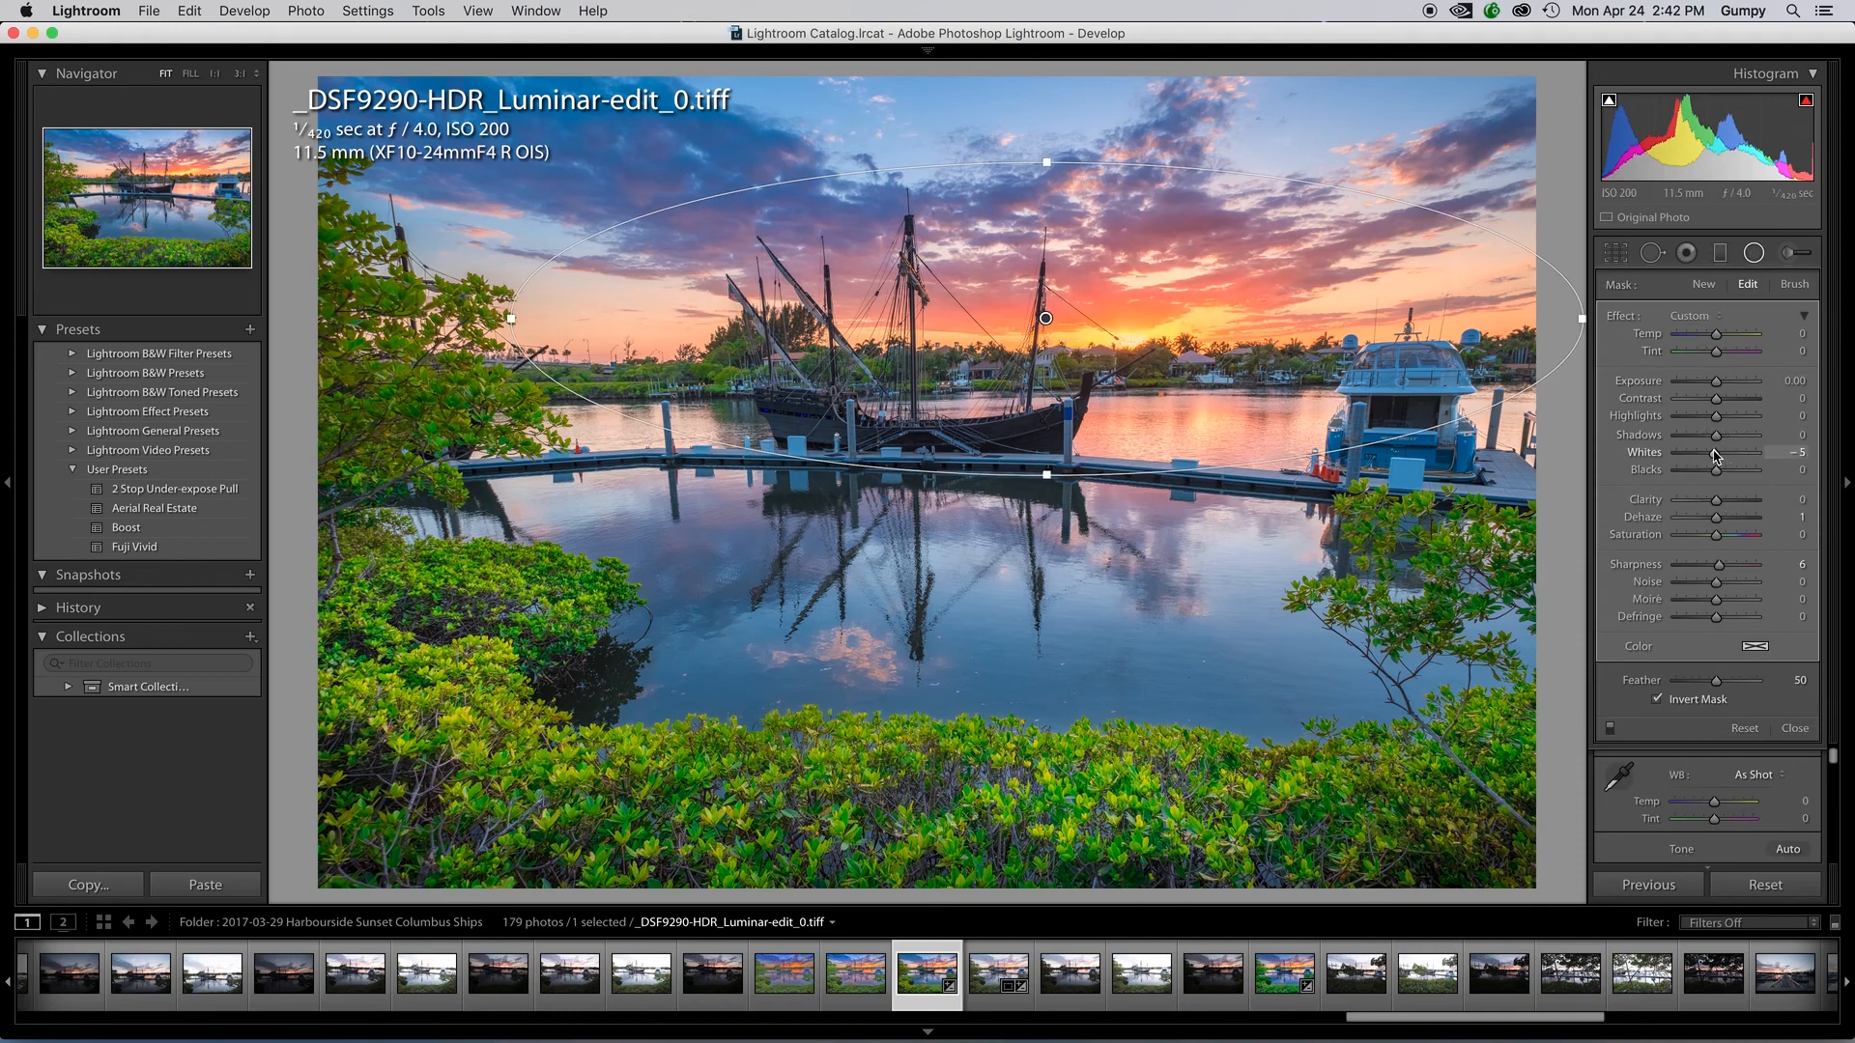
click(1756, 256)
Step: Add a second, smaller radial filter over the sailing ship's hull and adjust its Blacks slightly
click(1756, 256)
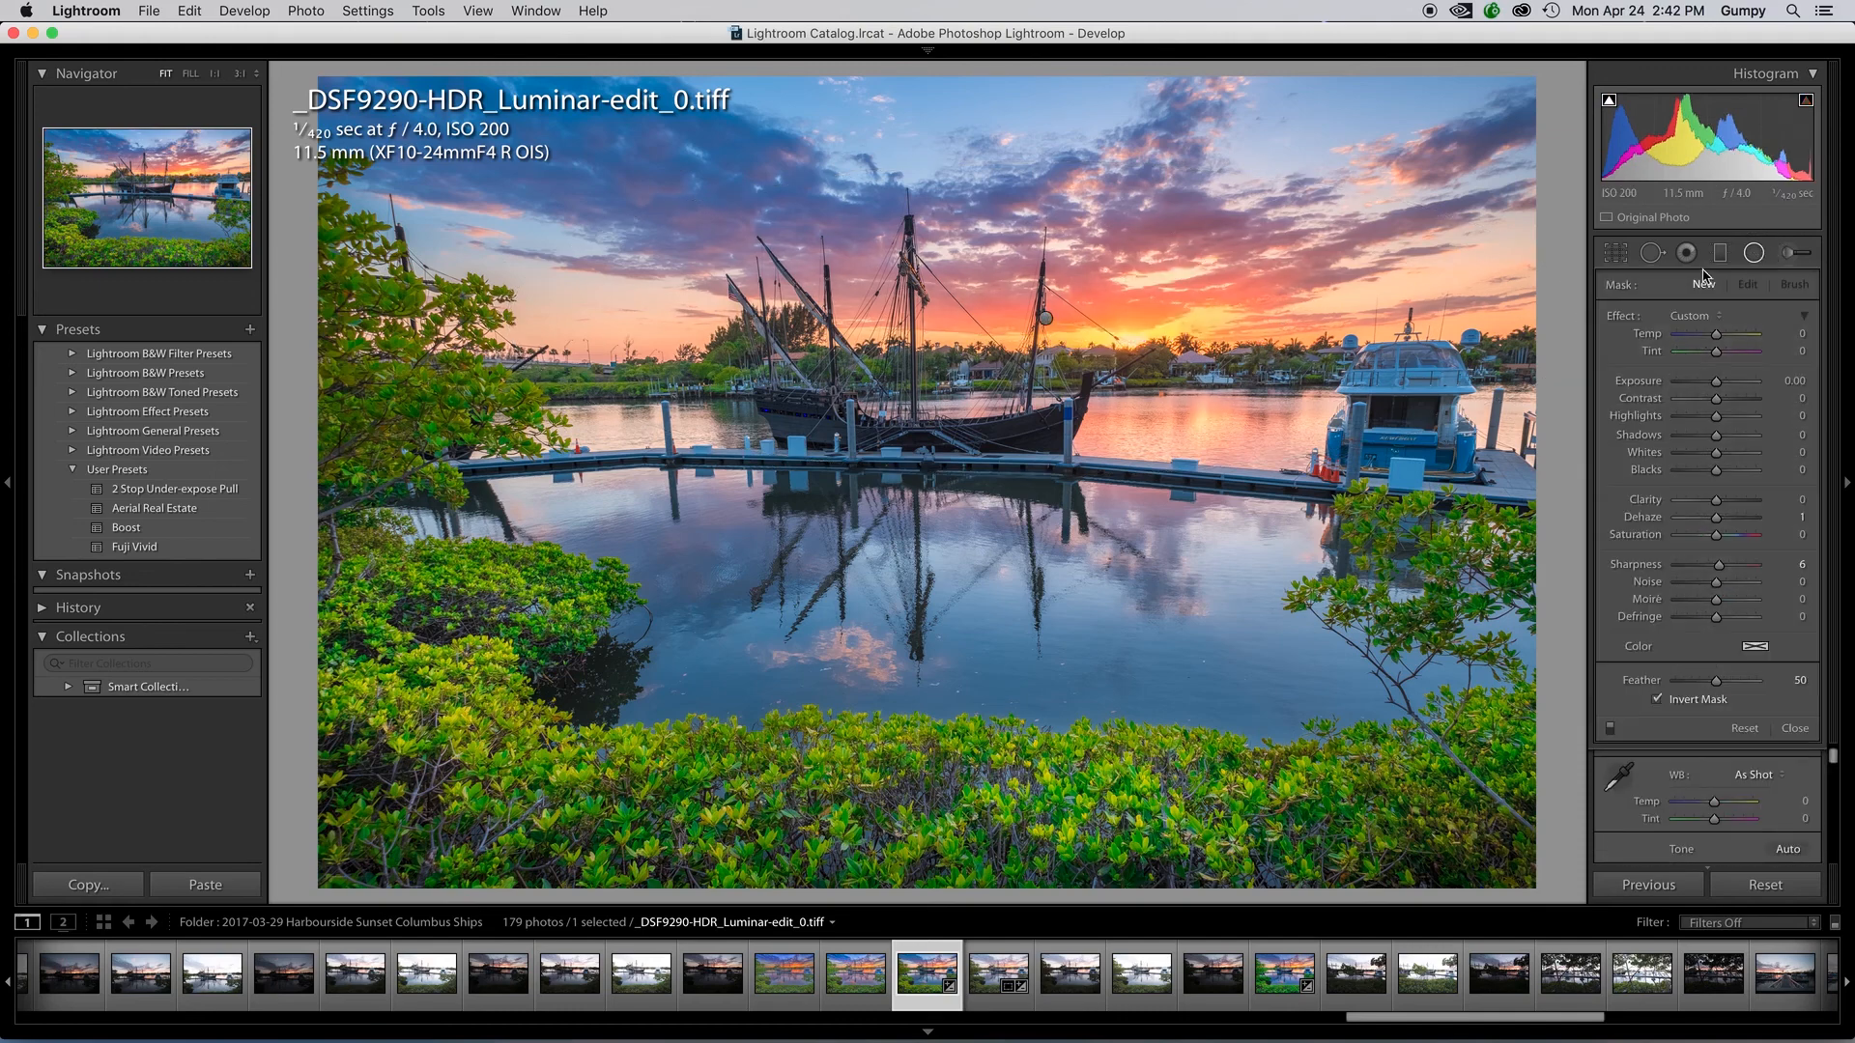
mouse_move(827, 431)
mouse_down()
mouse_move(947, 464)
mouse_move(949, 433)
mouse_up()
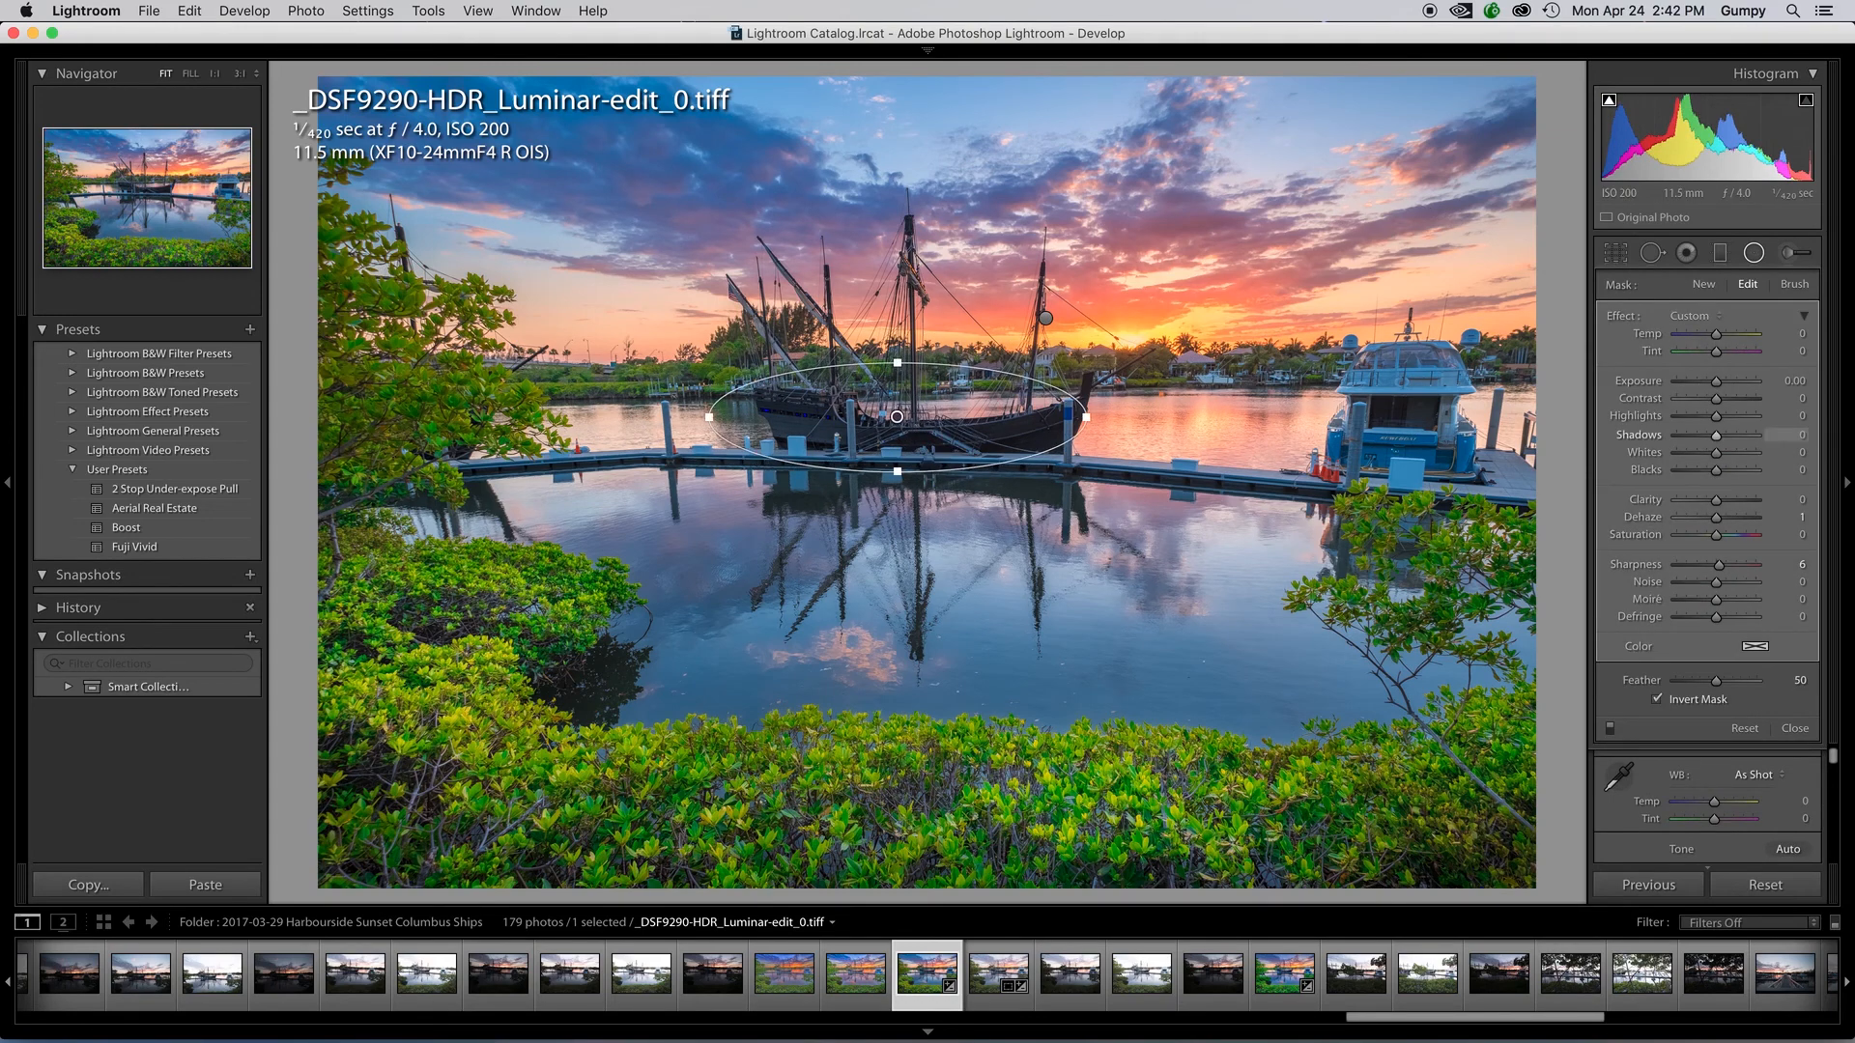
drag(1715, 470, 1717, 477)
click(1756, 256)
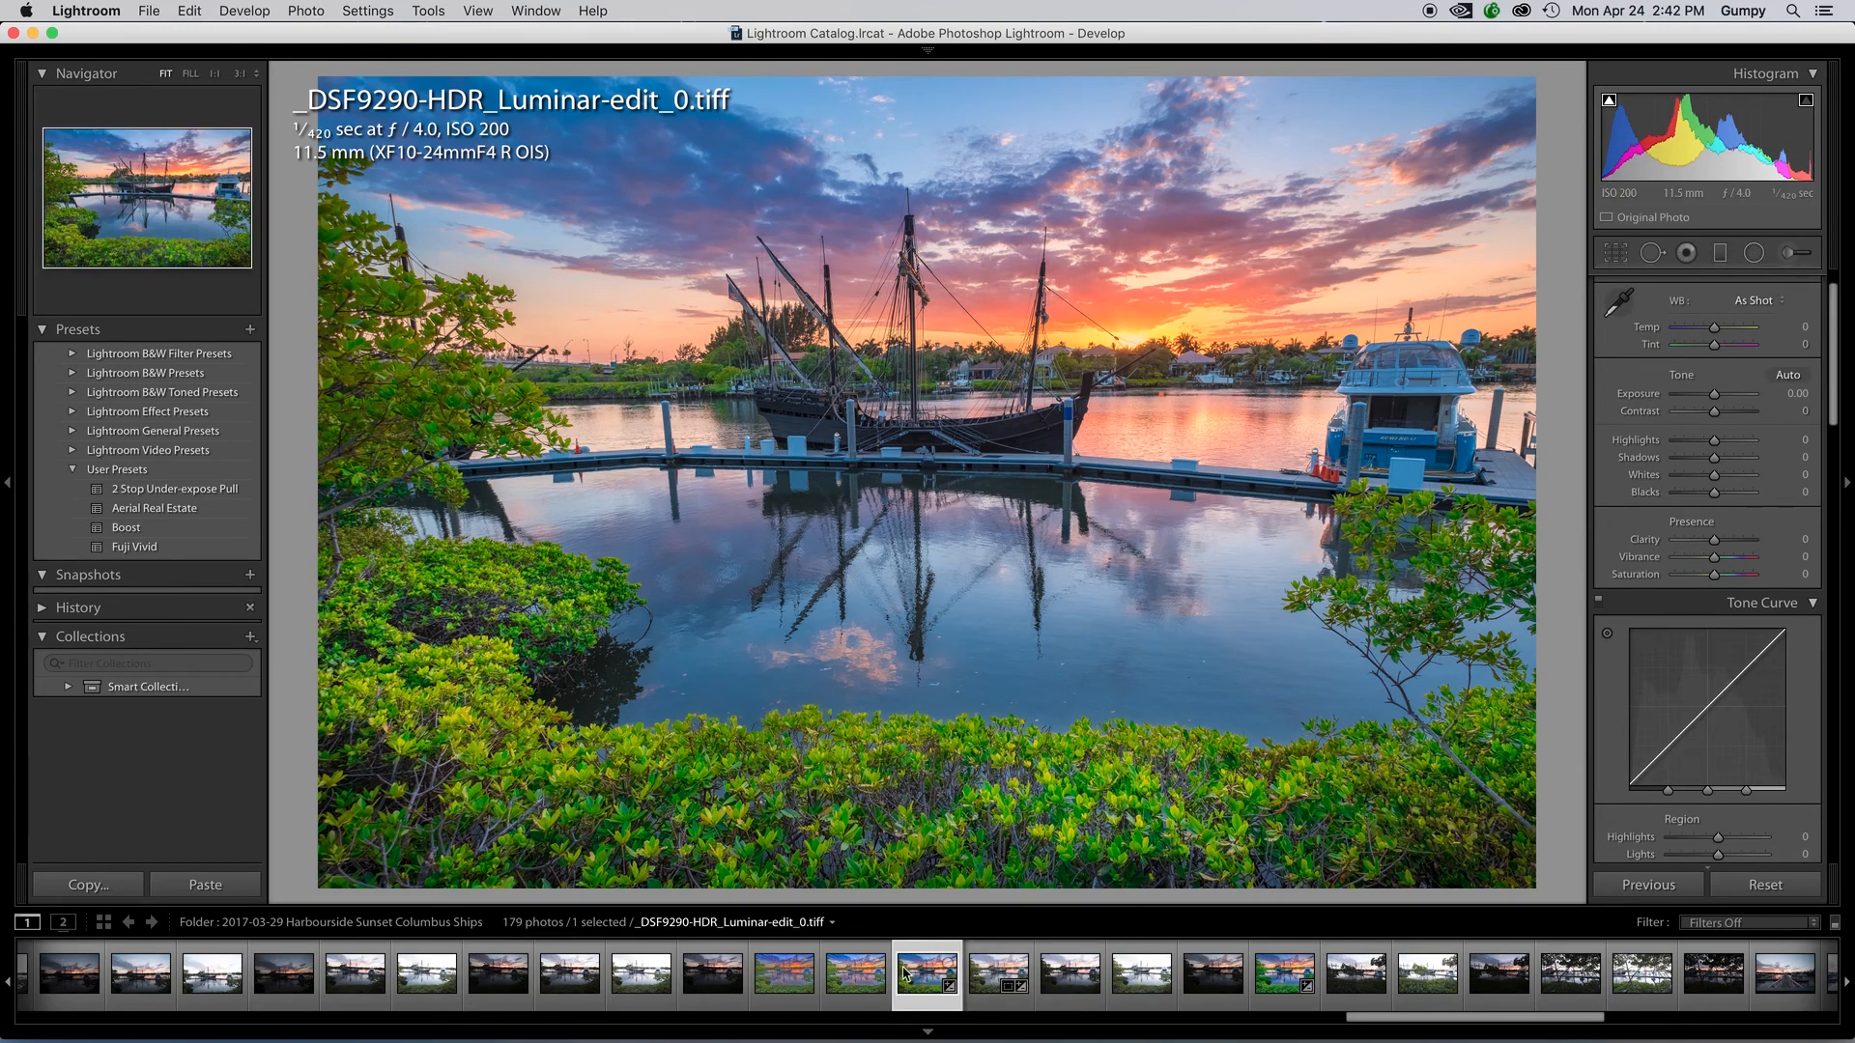
Step: Compare _DSF9290-HDR.dng and _DSF9290.RAF with the finished image, ending on _DSF9290-HDR_Luminar-edit_0.tiff
click(995, 976)
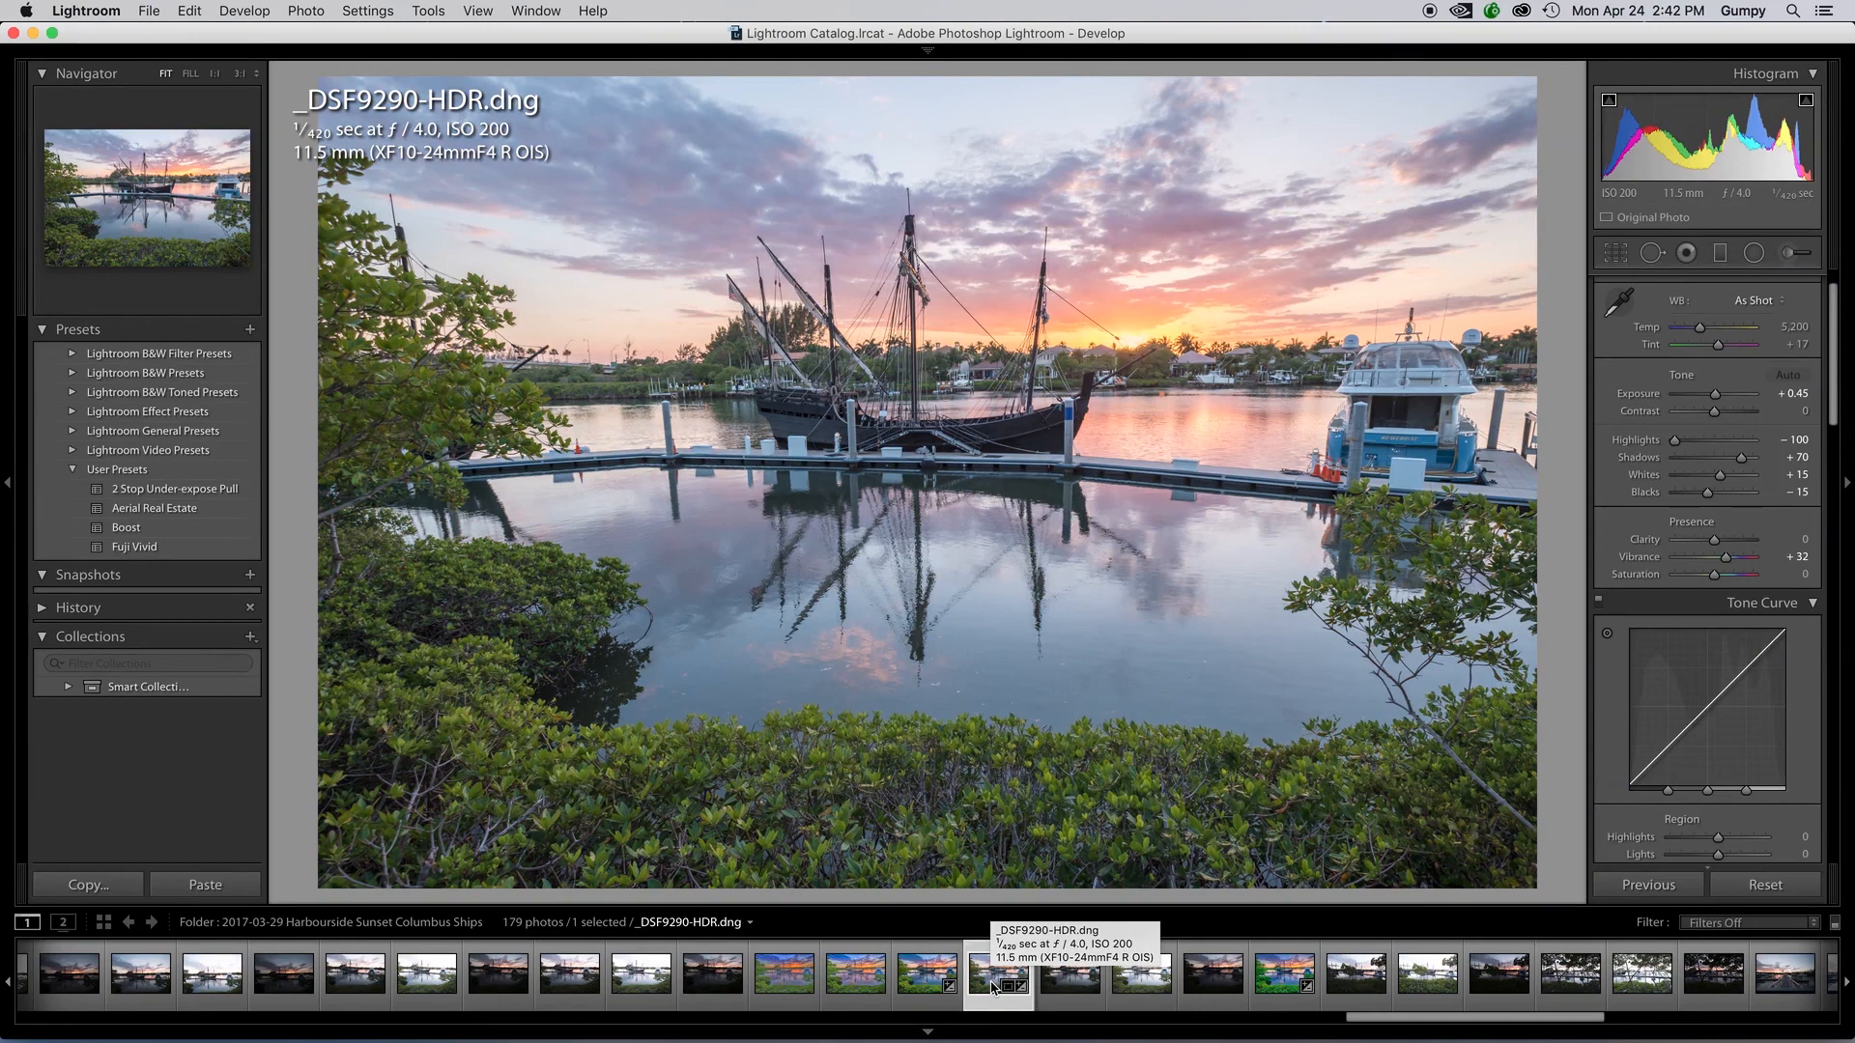
click(1059, 991)
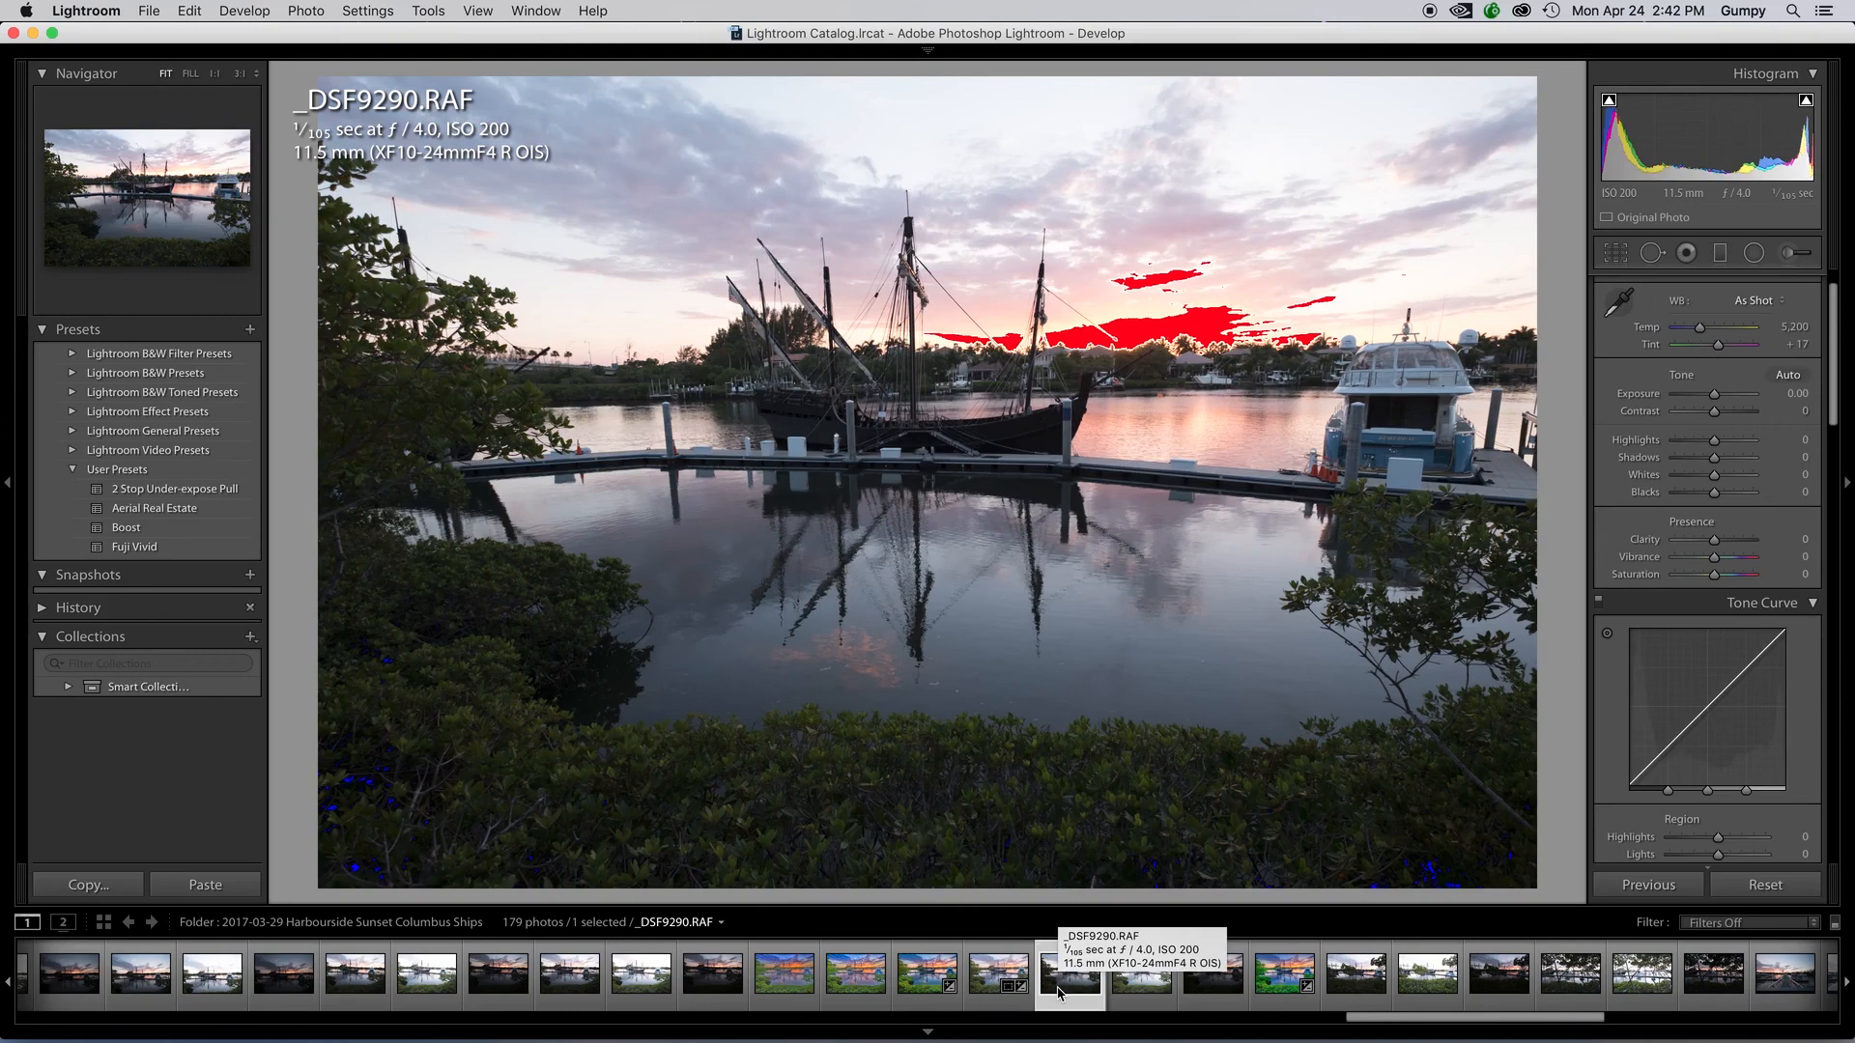
click(981, 995)
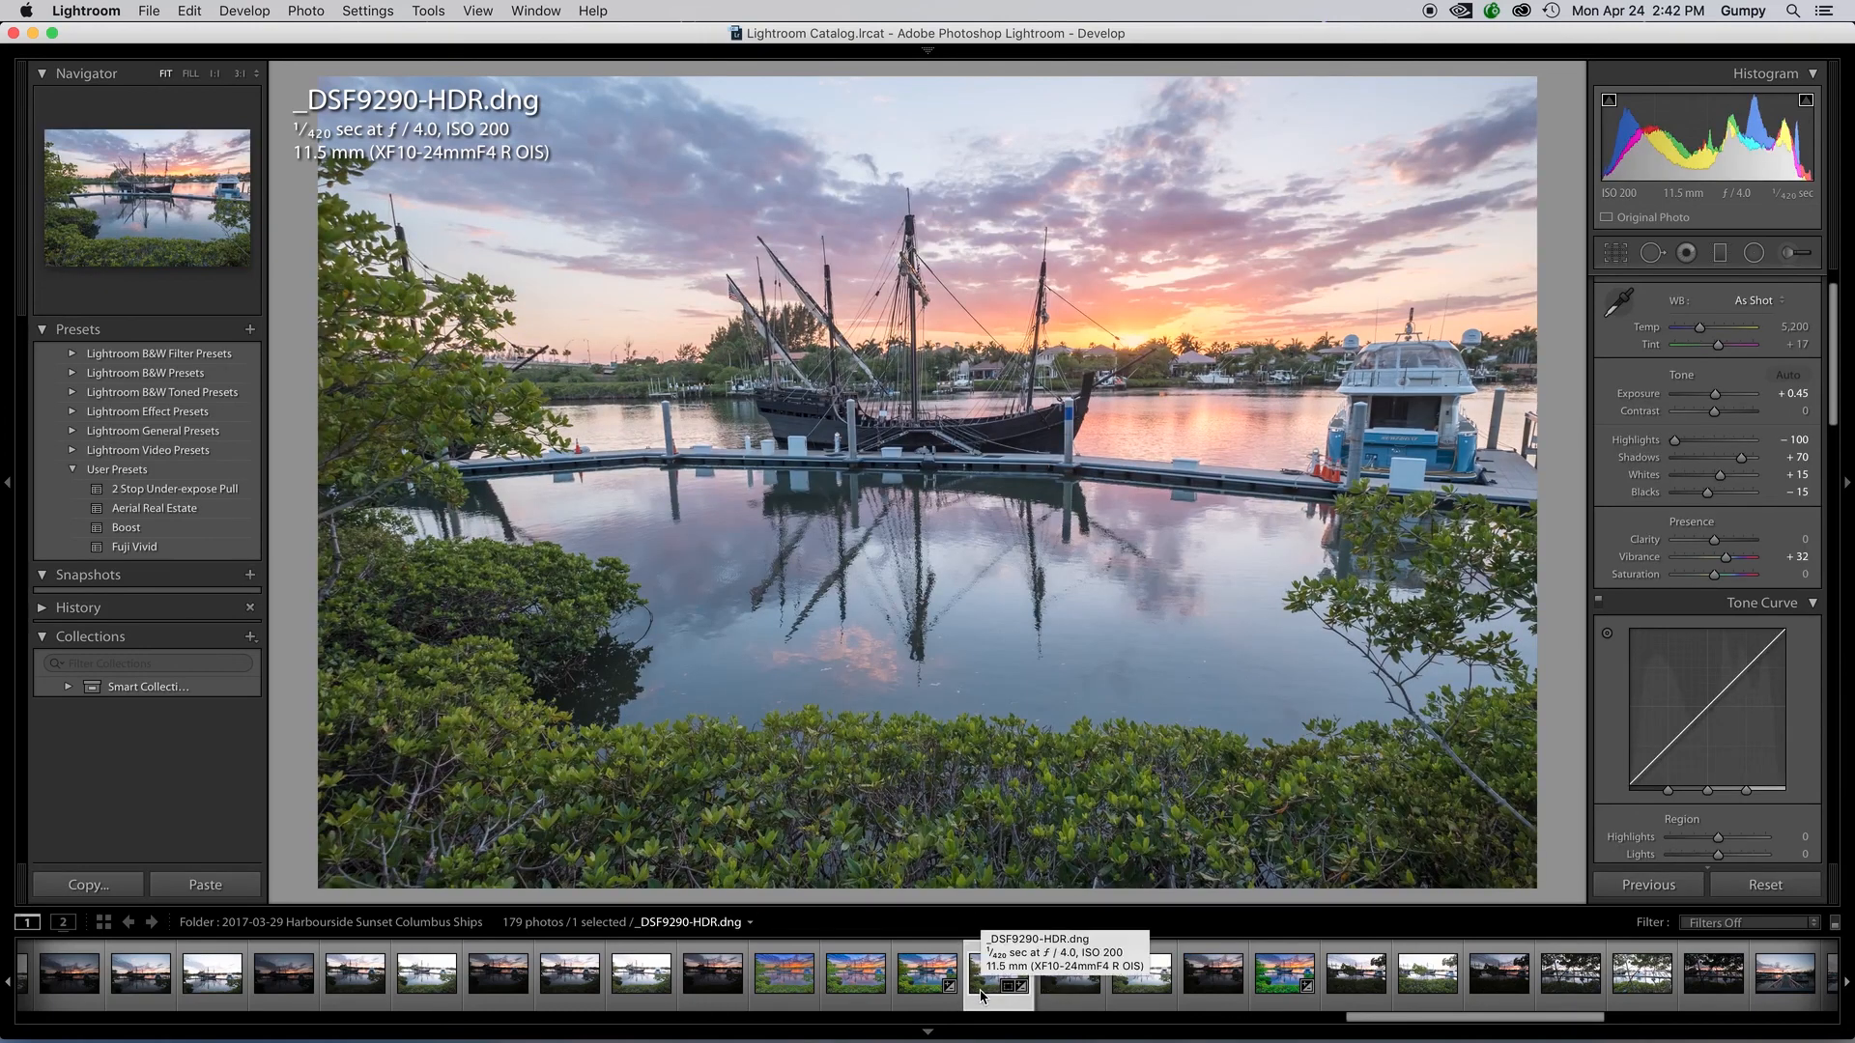
click(923, 1000)
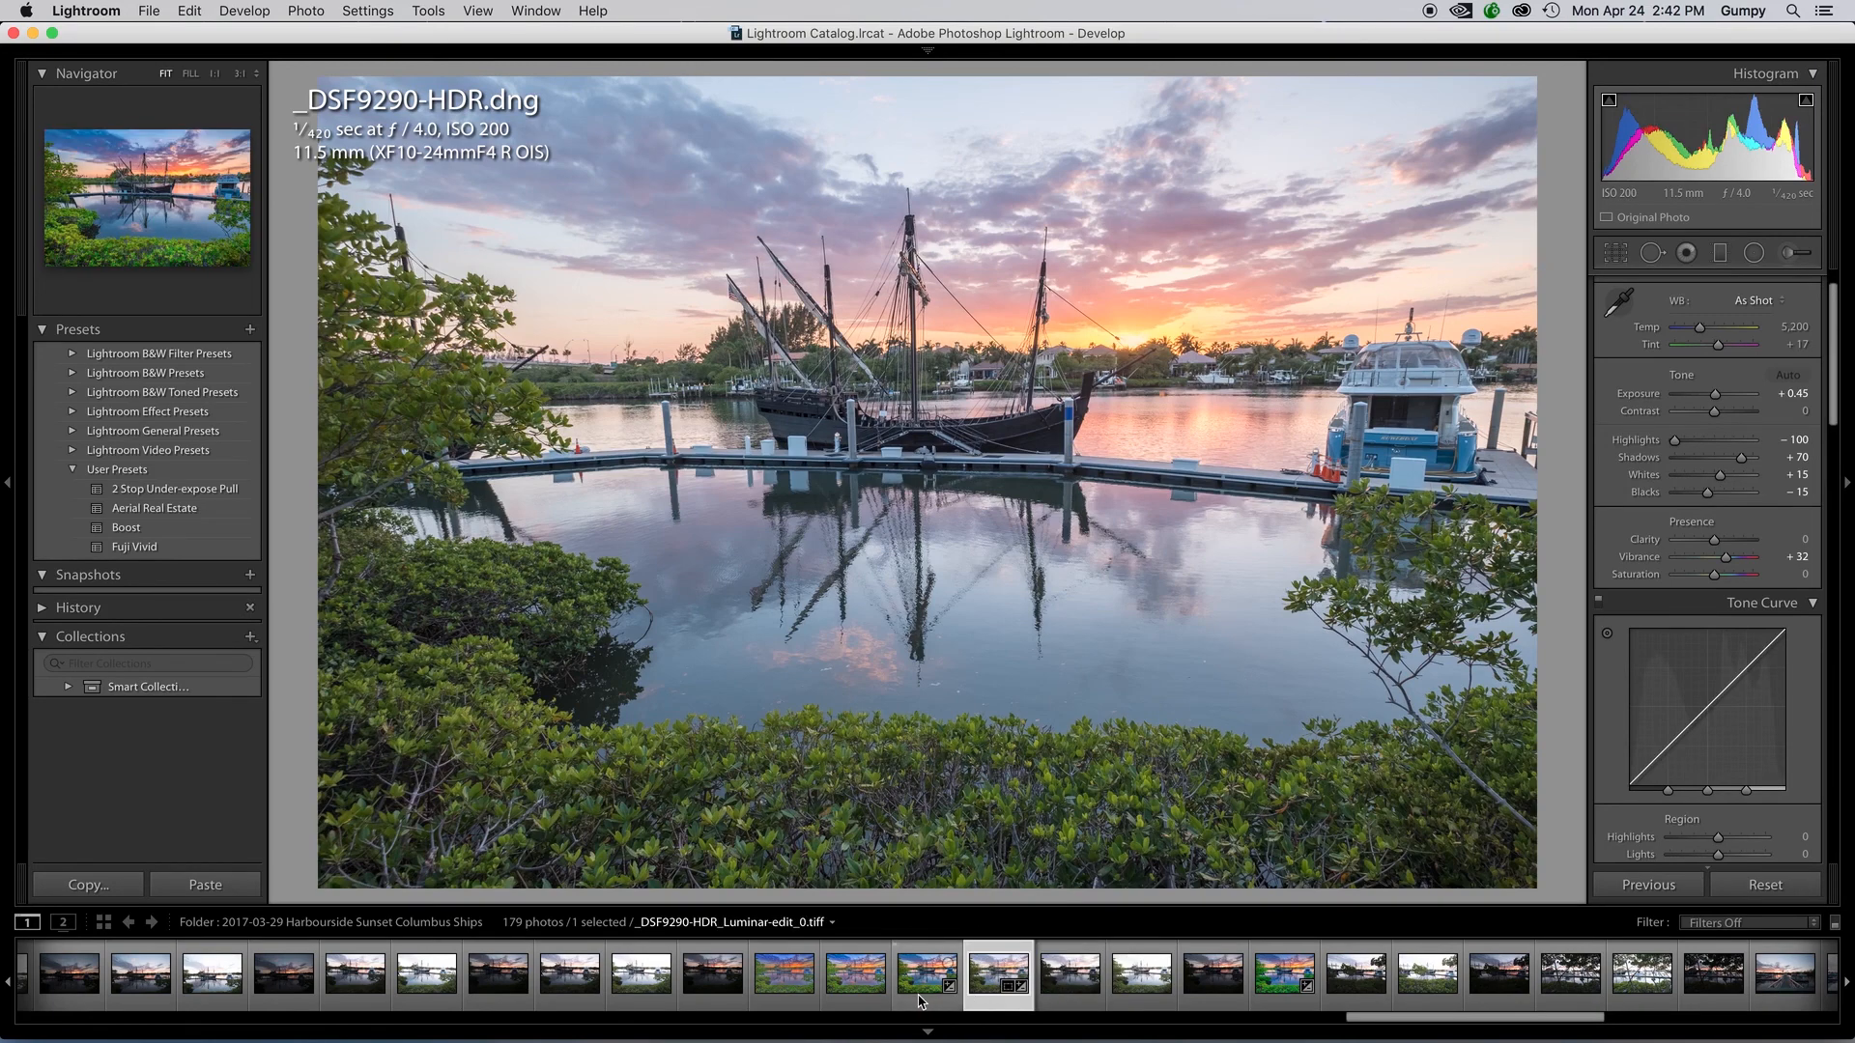